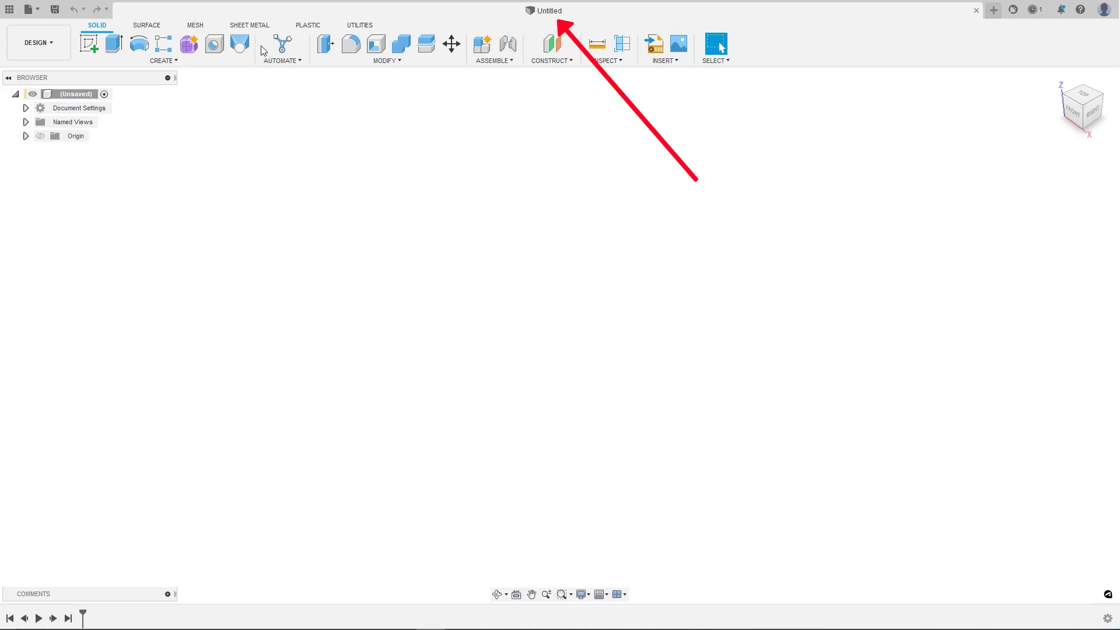
# Step: Open the data panel and look through the folders and designs of the _Projet Diver project
pyautogui.click(10, 10)
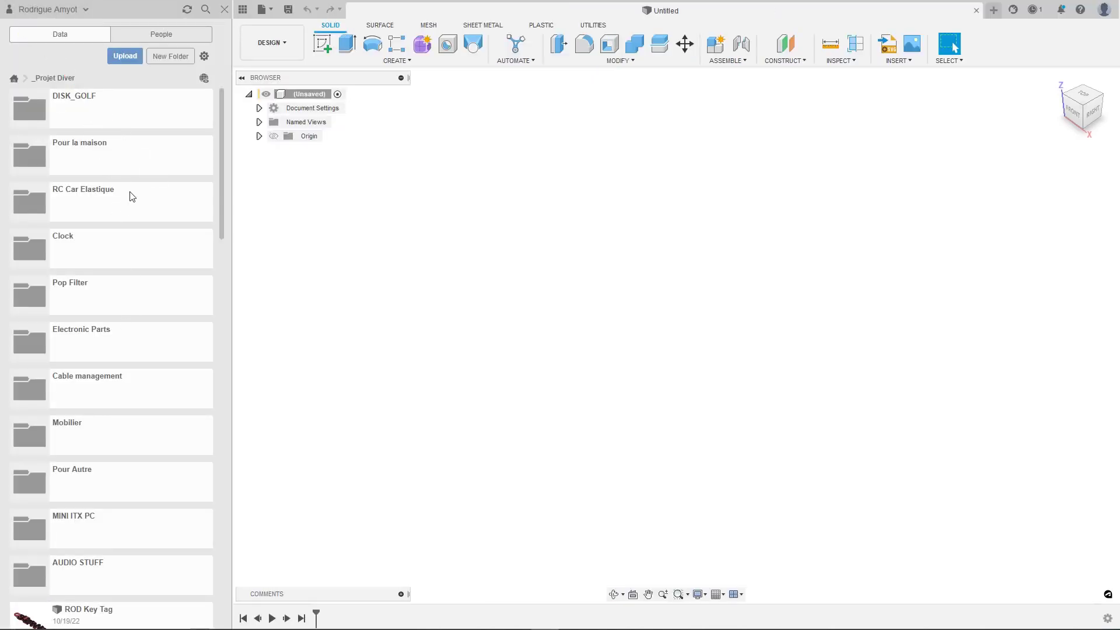
pyautogui.scroll(-1, 143, 318)
pyautogui.scroll(-5, 145, 323)
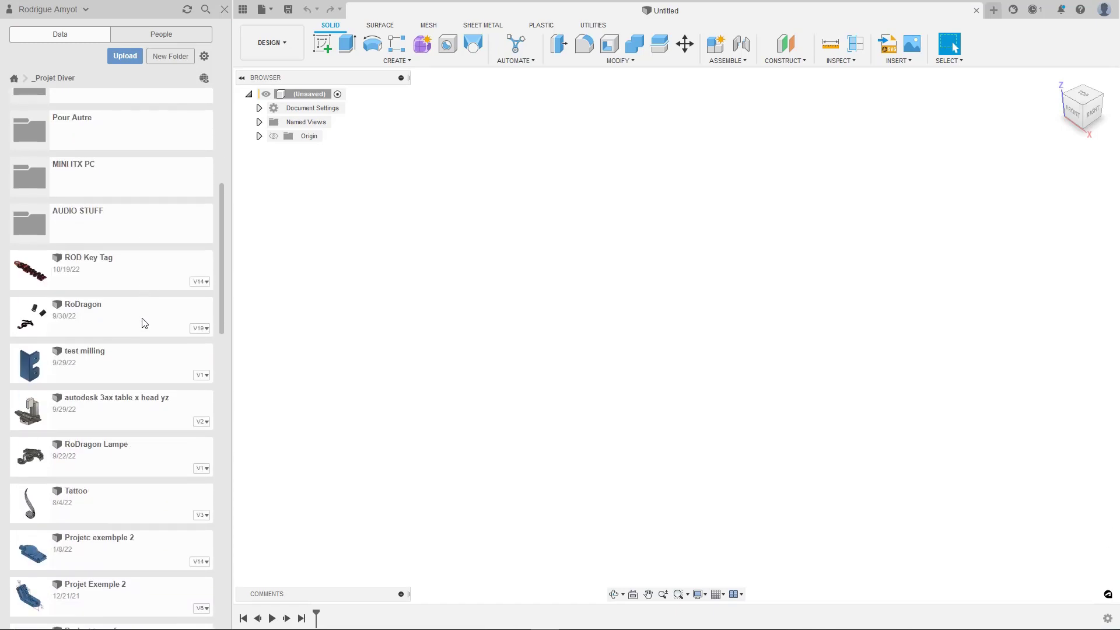
pyautogui.scroll(-3, 142, 322)
pyautogui.scroll(6, 140, 309)
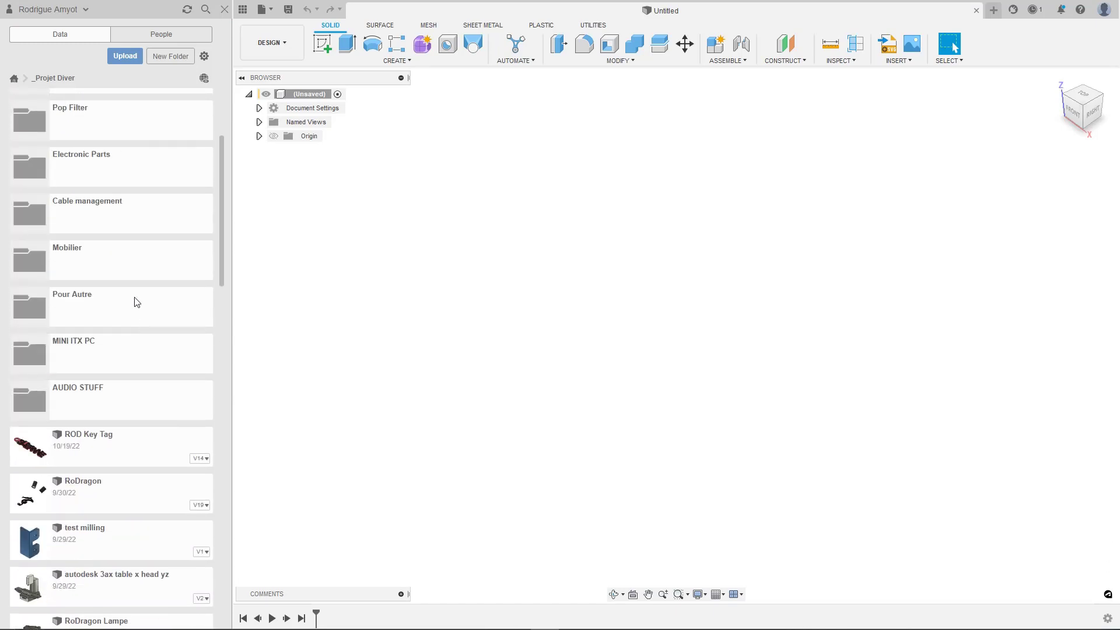
# Step: Look through the list of all projects, including the libraries and sample projects
pyautogui.click(14, 79)
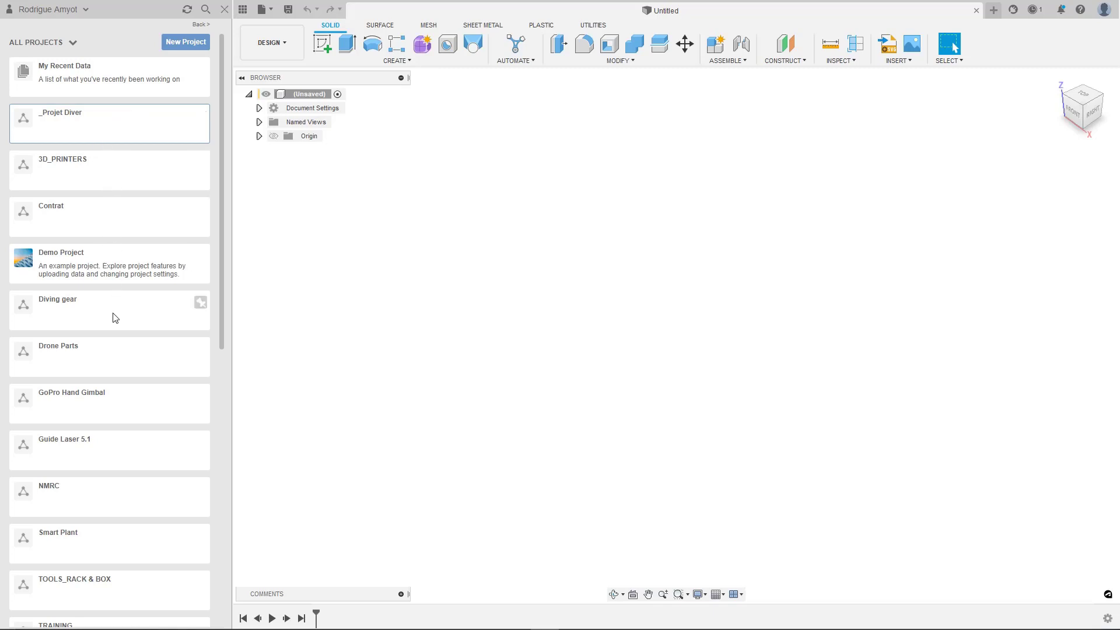
pyautogui.scroll(-9, 115, 317)
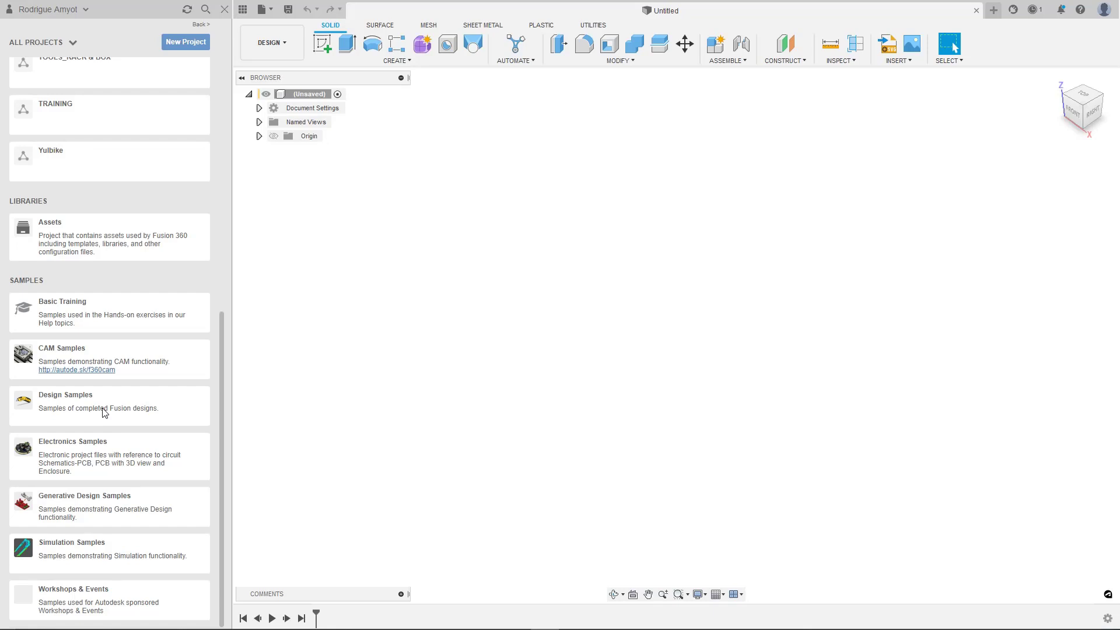
pyautogui.scroll(9, 105, 412)
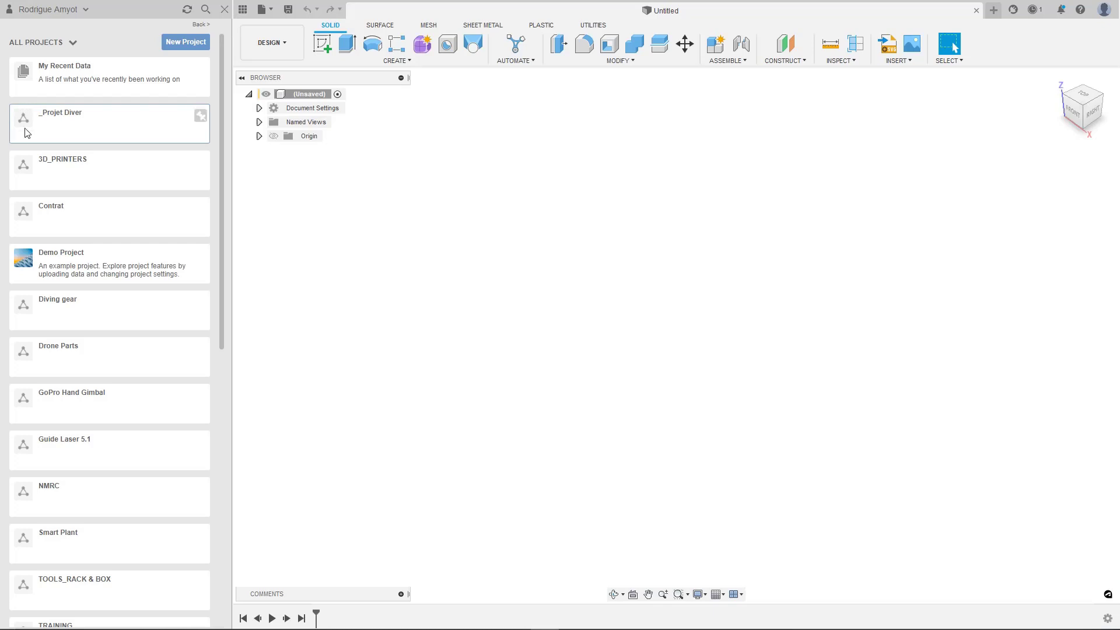
# Step: Return to the _Projet Diver project and review its stored designs
pyautogui.click(86, 136)
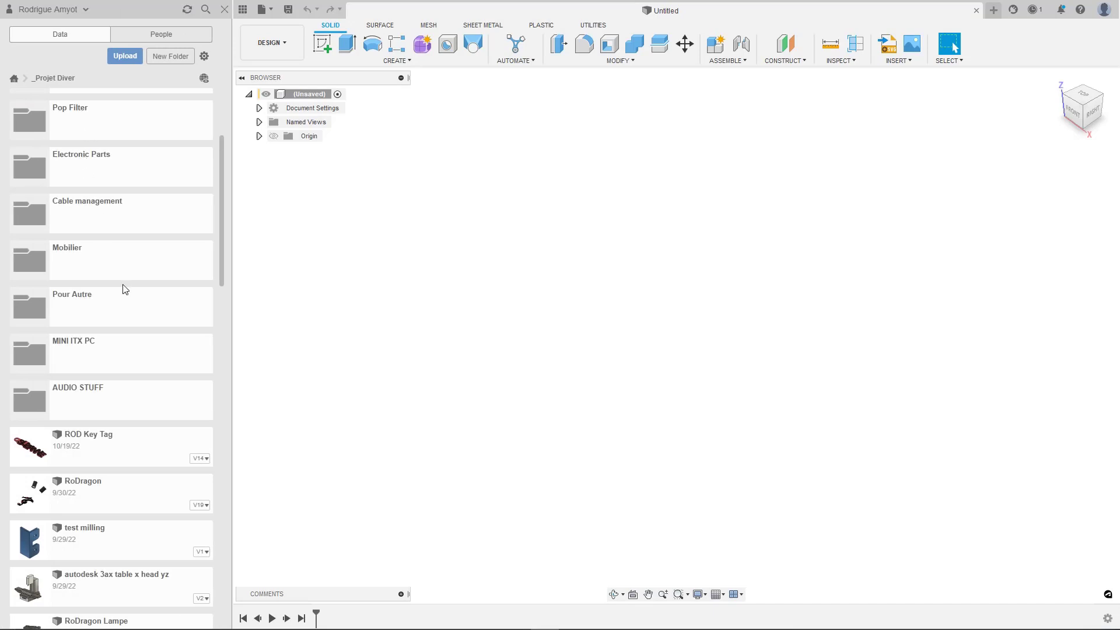
pyautogui.scroll(2, 125, 288)
pyautogui.scroll(-5, 125, 289)
pyautogui.scroll(-3, 125, 289)
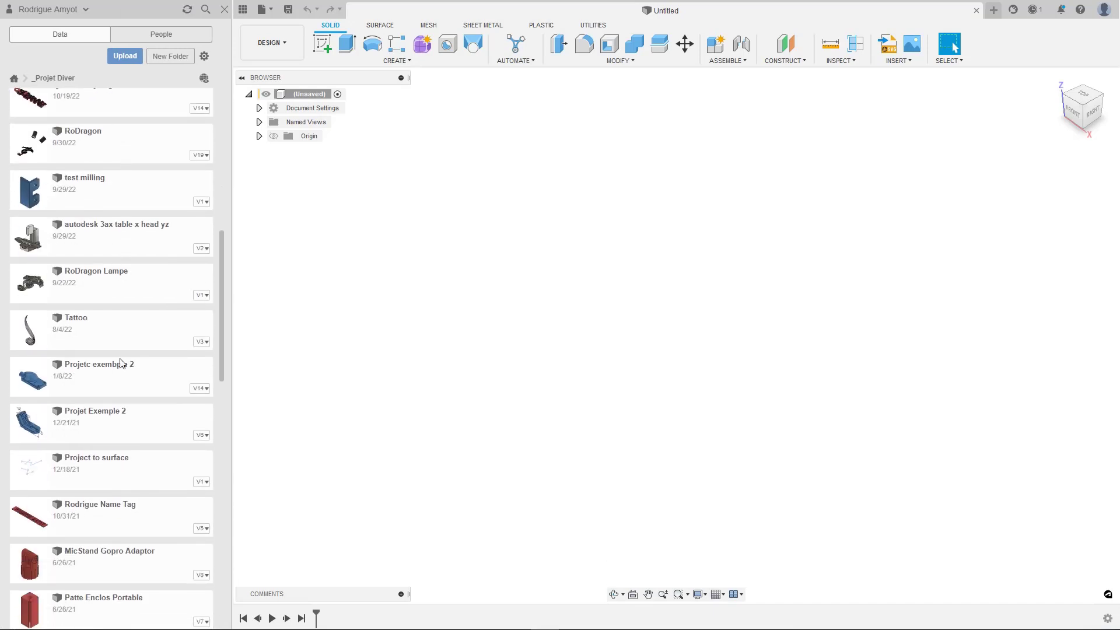
pyautogui.scroll(4, 129, 231)
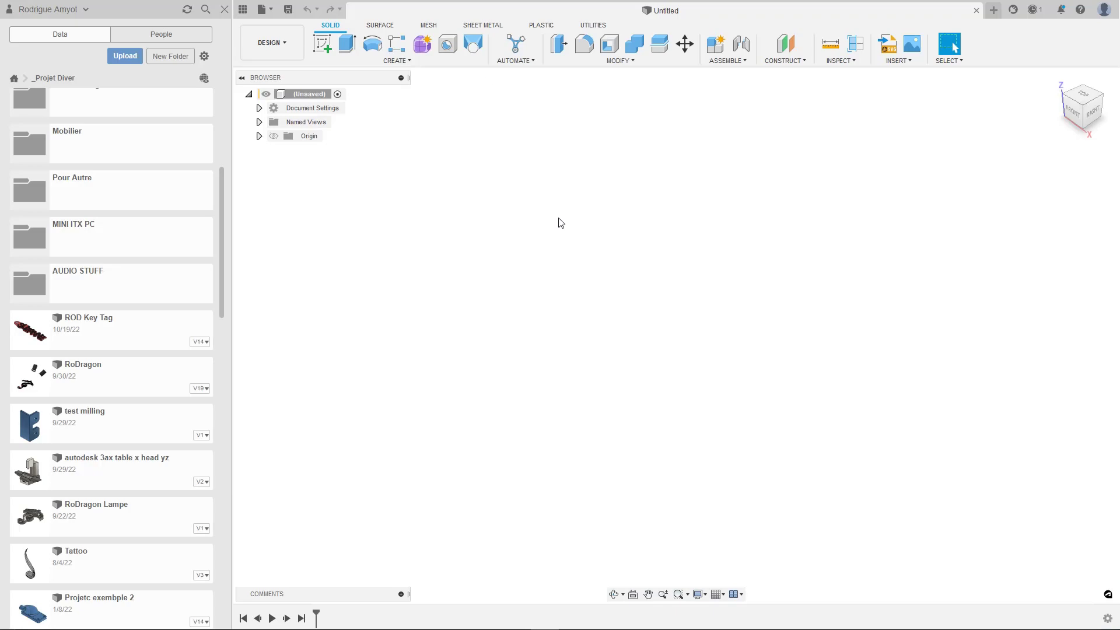
# Step: Save the untitled design as test-1 in the _Projet Diver project
pyautogui.hotkey('ctrl', 's')
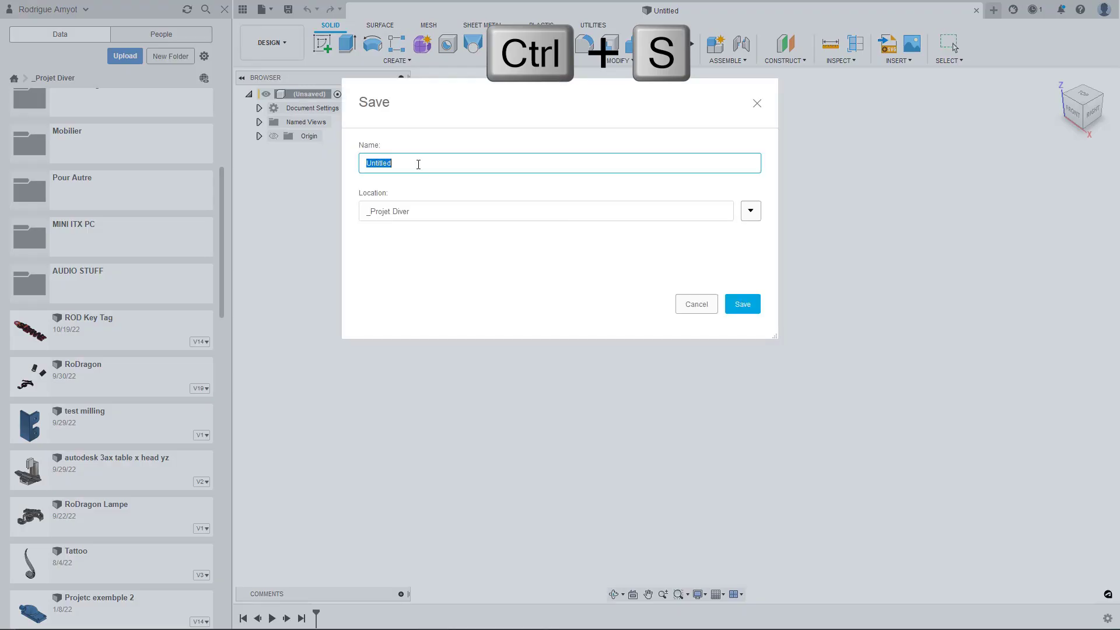
pyautogui.write('test-1')
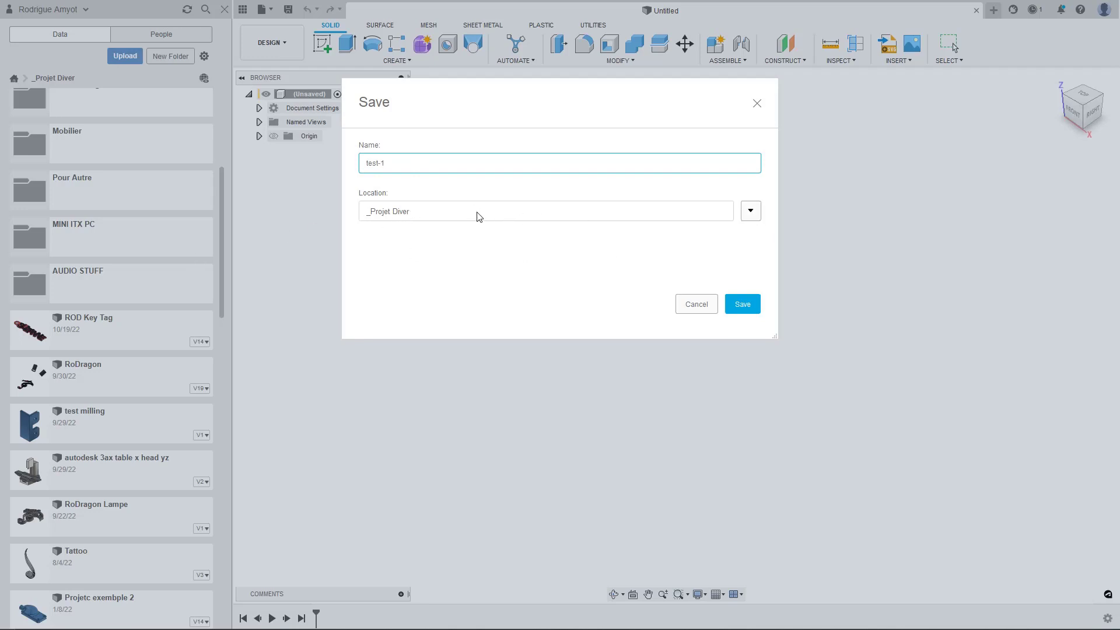
pyautogui.click(736, 305)
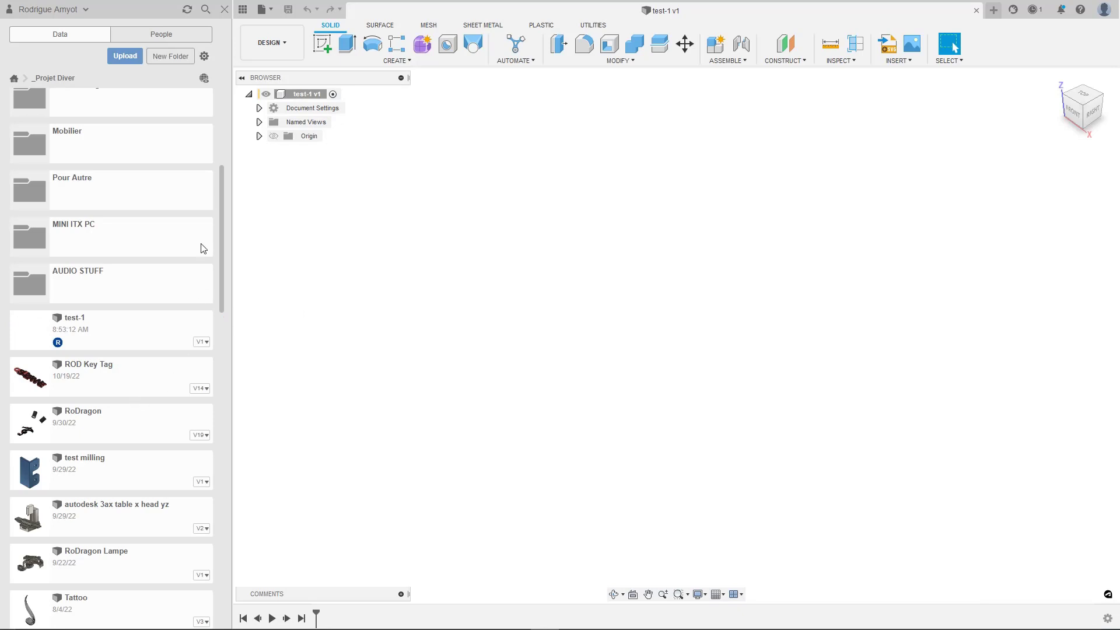
# Step: Insert the ROD Key Tag design from the _Projet Diver project into the current design at its default position
pyautogui.click(15, 78)
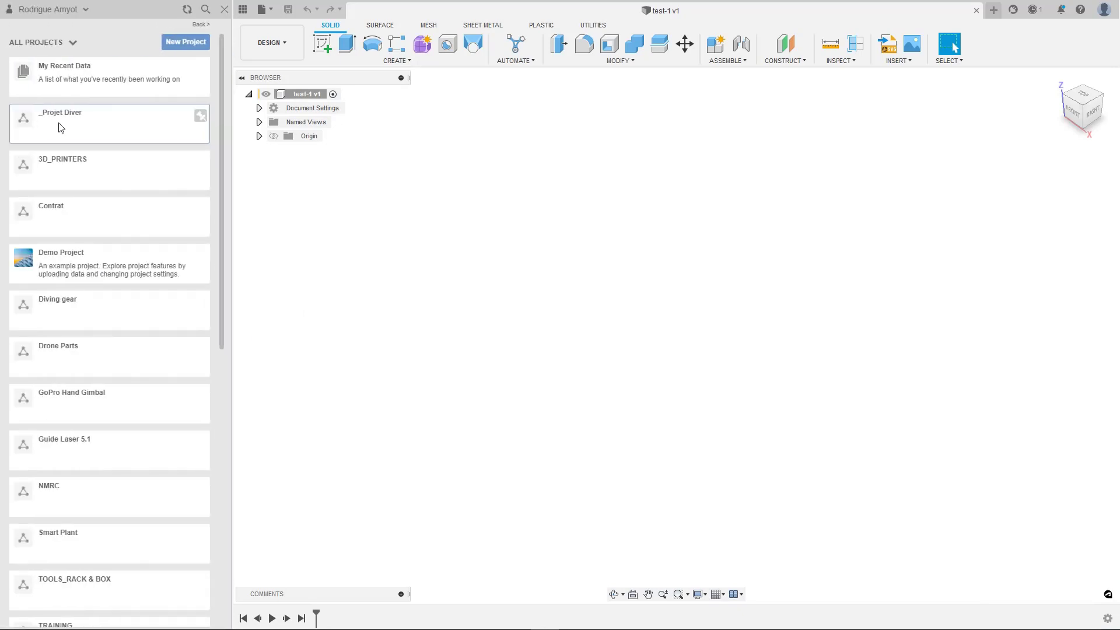
pyautogui.click(57, 119)
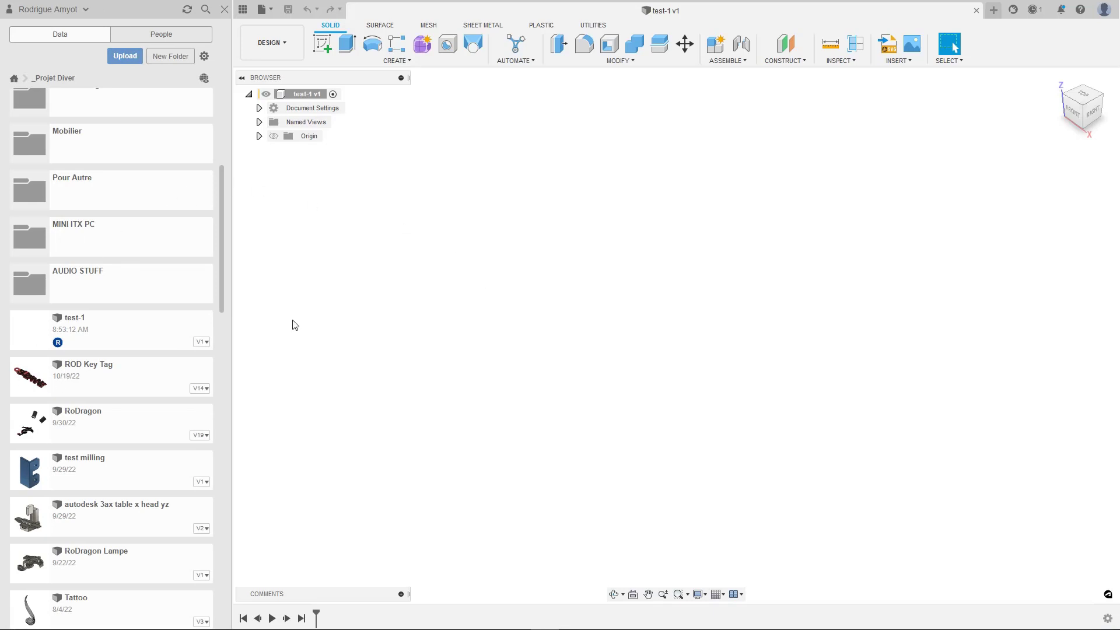
pyautogui.rightClick(101, 382)
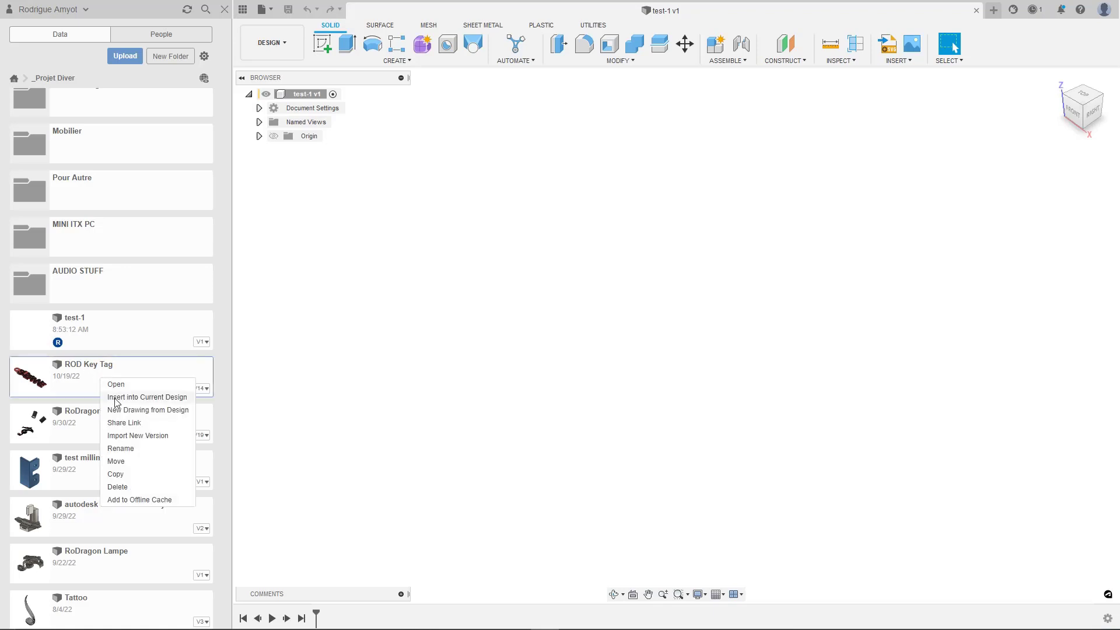
pyautogui.click(116, 398)
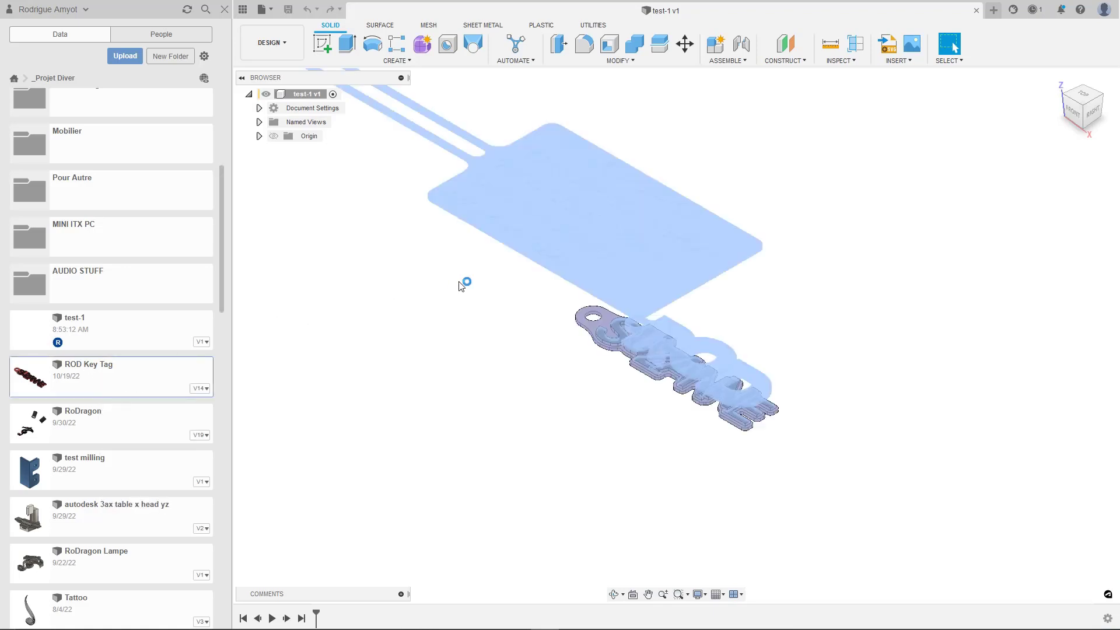
pyautogui.press('Return')
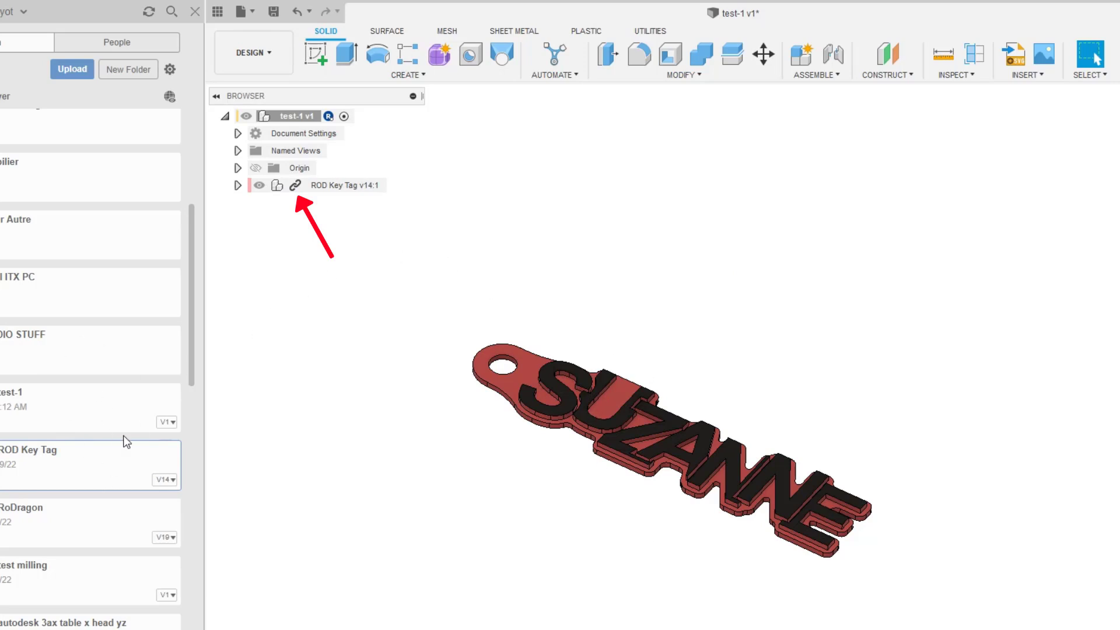
# Step: Try to insert the HextrudORT_Rapido_Installation_v32 design from the 3D_PRINTERS project into the current design
pyautogui.click(12, 79)
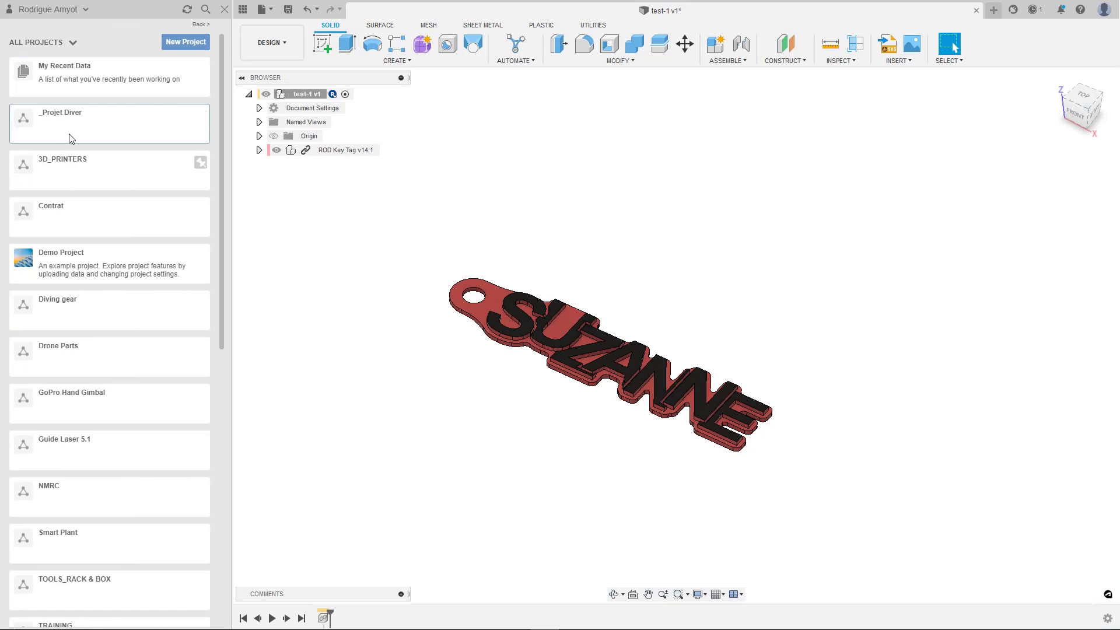
pyautogui.click(74, 170)
pyautogui.doubleClick(74, 171)
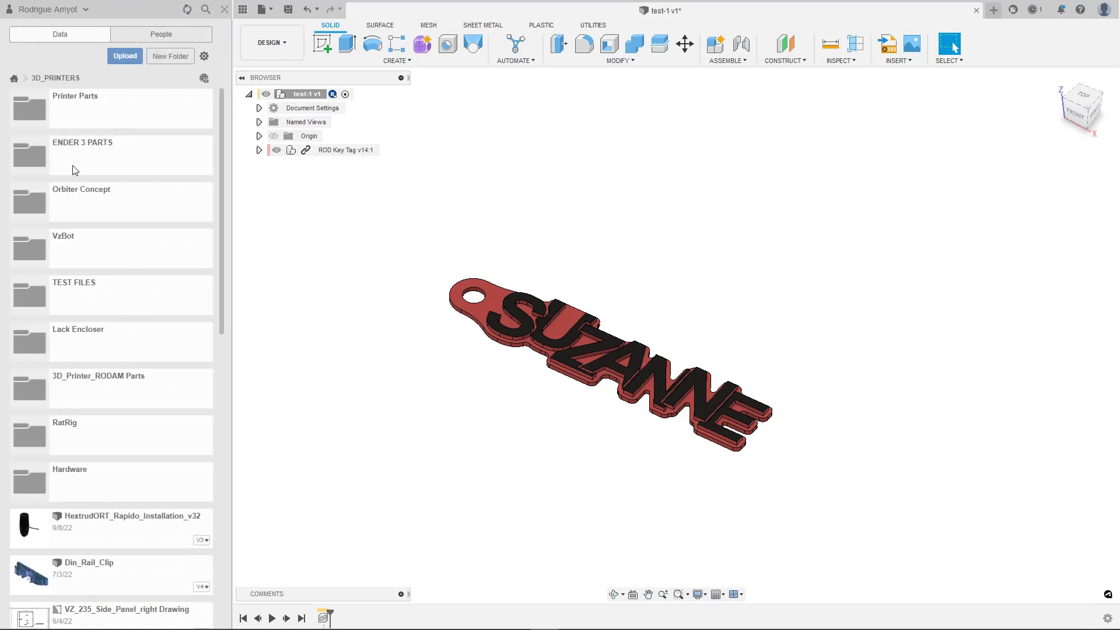
pyautogui.scroll(-1, 58, 435)
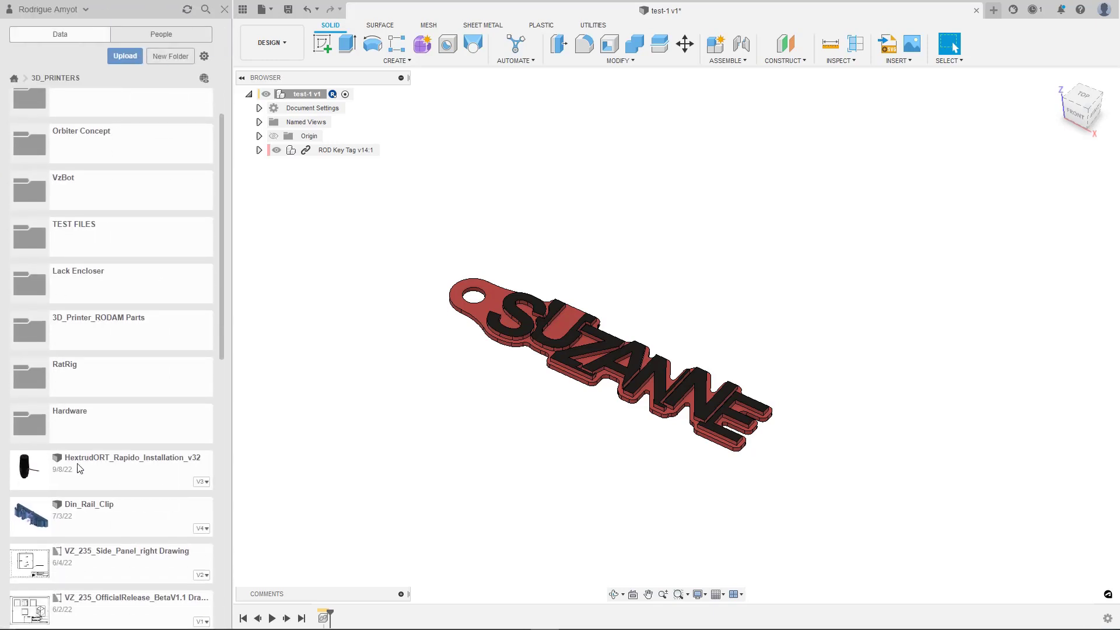
pyautogui.rightClick(80, 467)
pyautogui.click(91, 487)
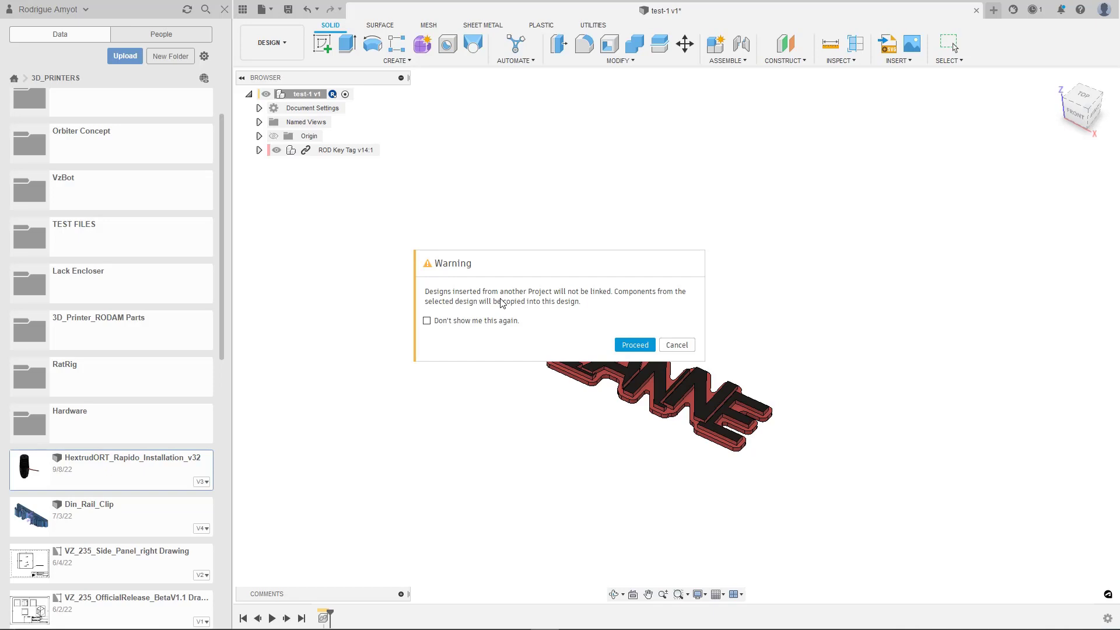
pyautogui.click(676, 345)
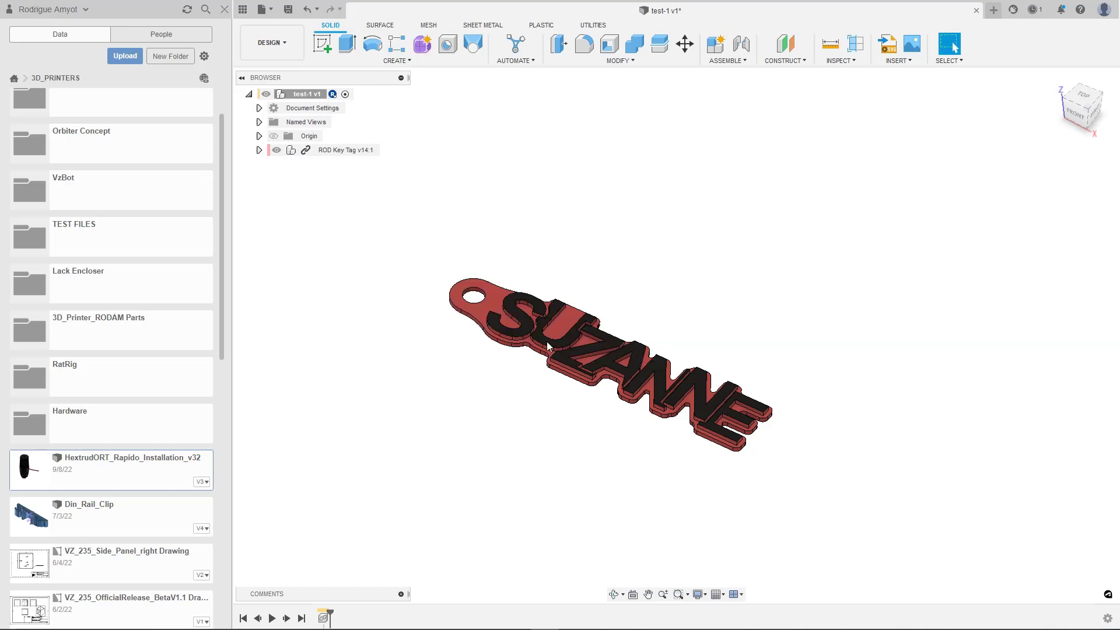
pyautogui.click(14, 78)
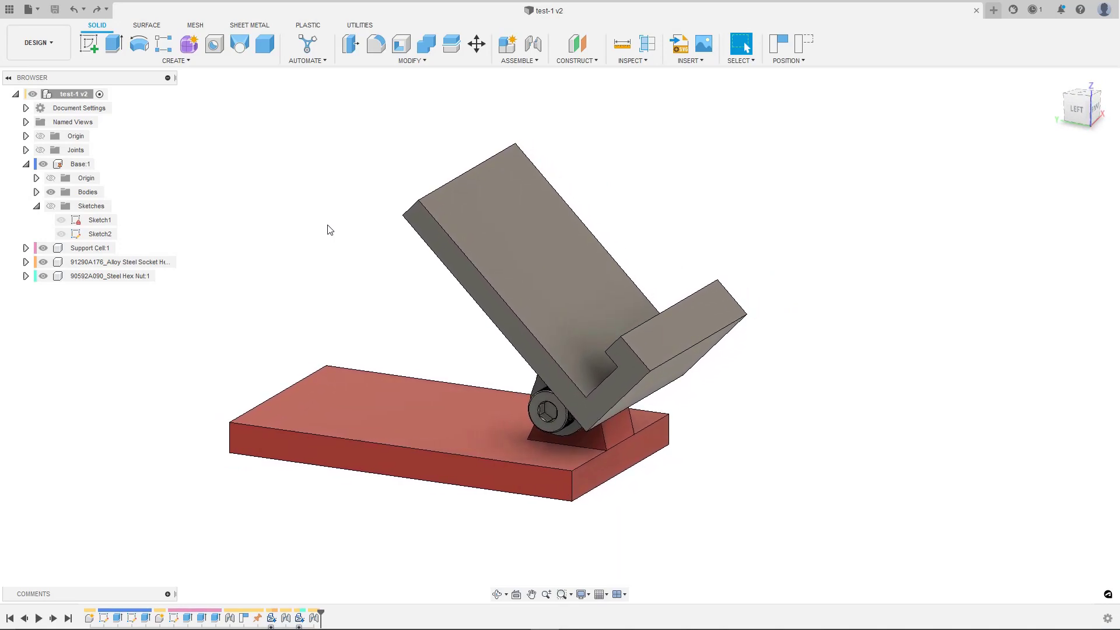
# Step: Expand the Base component down to its bodies, toggle the visibility of Body1, and collapse the component again
pyautogui.click(26, 164)
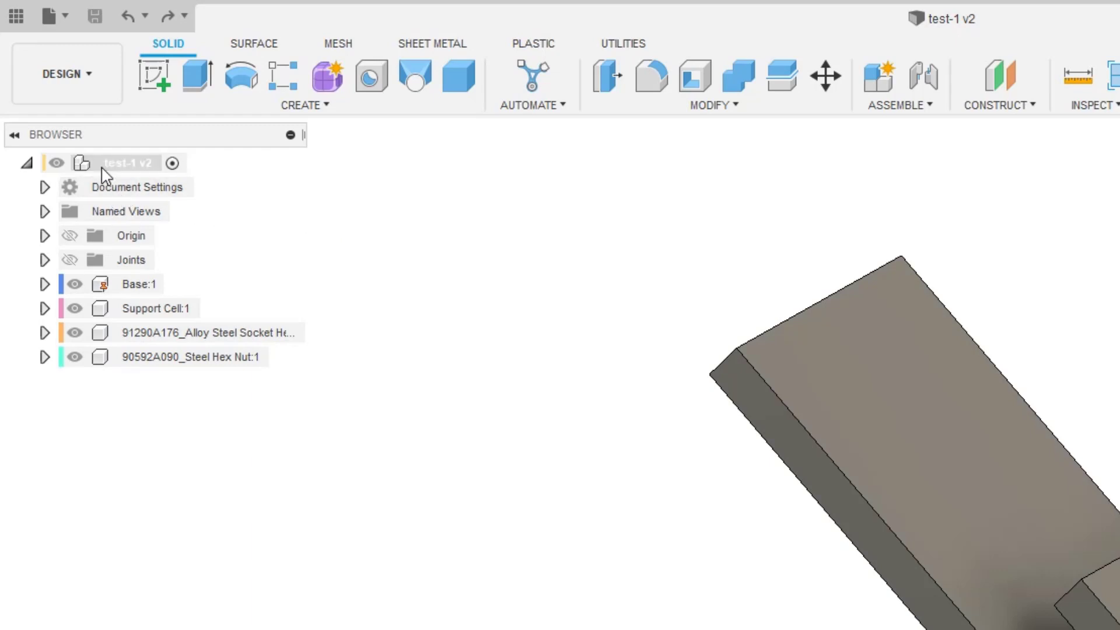
pyautogui.click(45, 284)
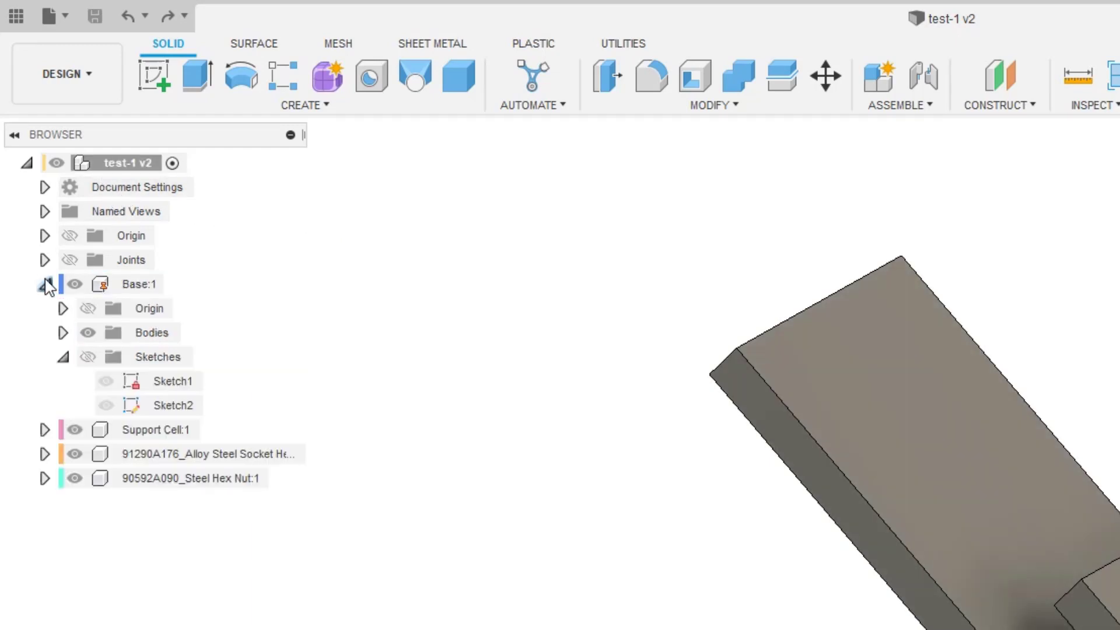
pyautogui.click(63, 333)
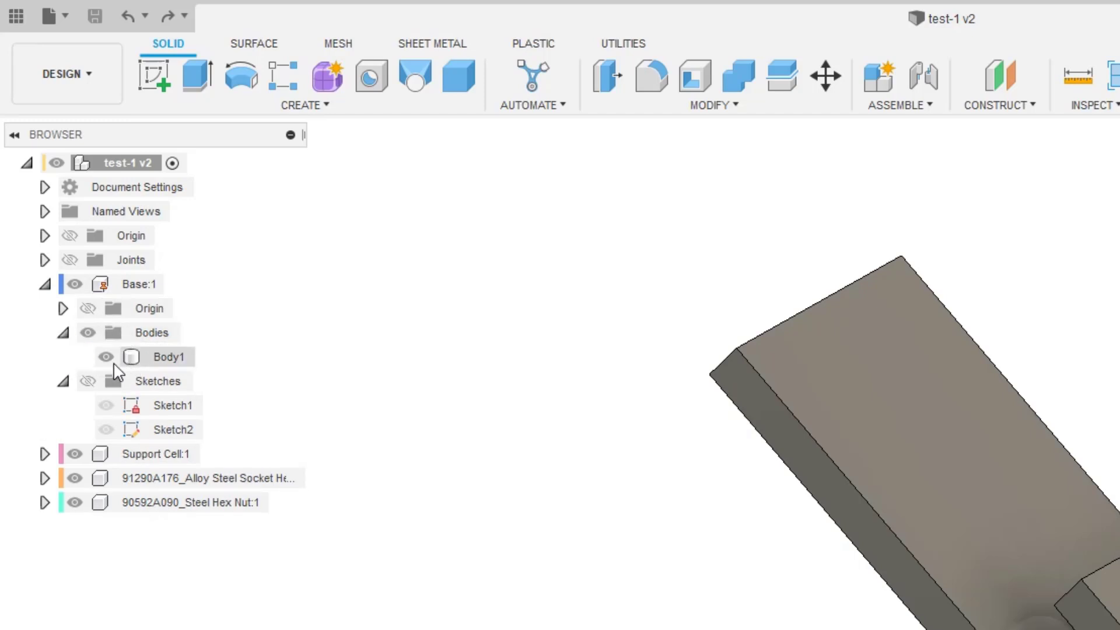
pyautogui.click(106, 357)
pyautogui.click(106, 357)
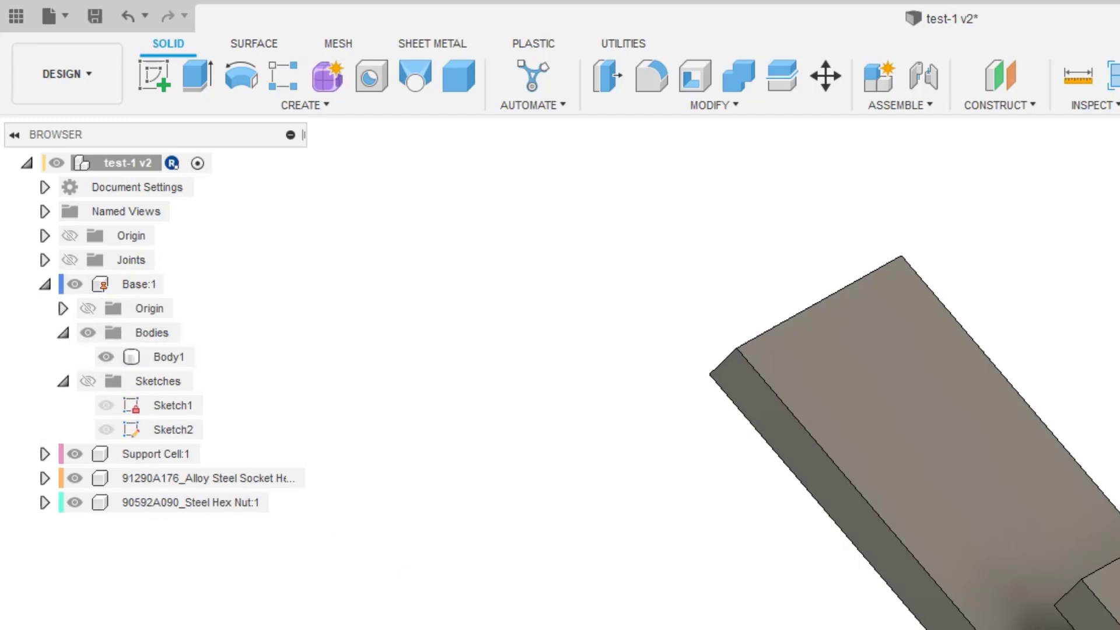
pyautogui.click(108, 357)
pyautogui.click(46, 284)
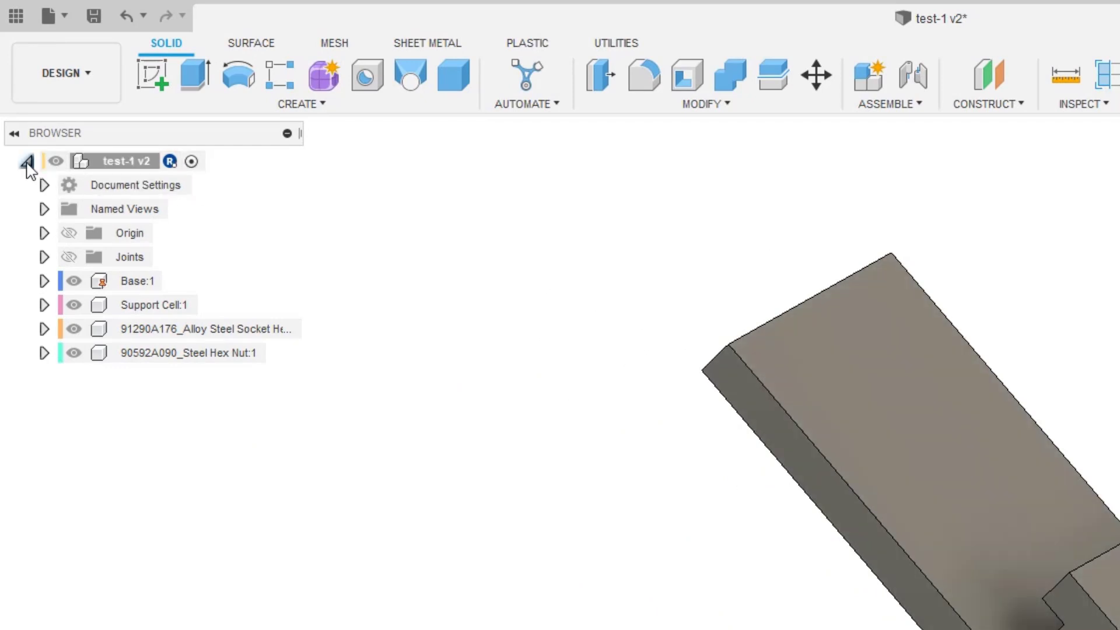
# Step: Collapse and re-expand the test-1 component tree, then examine the body inside the Base component
pyautogui.click(26, 162)
pyautogui.click(27, 162)
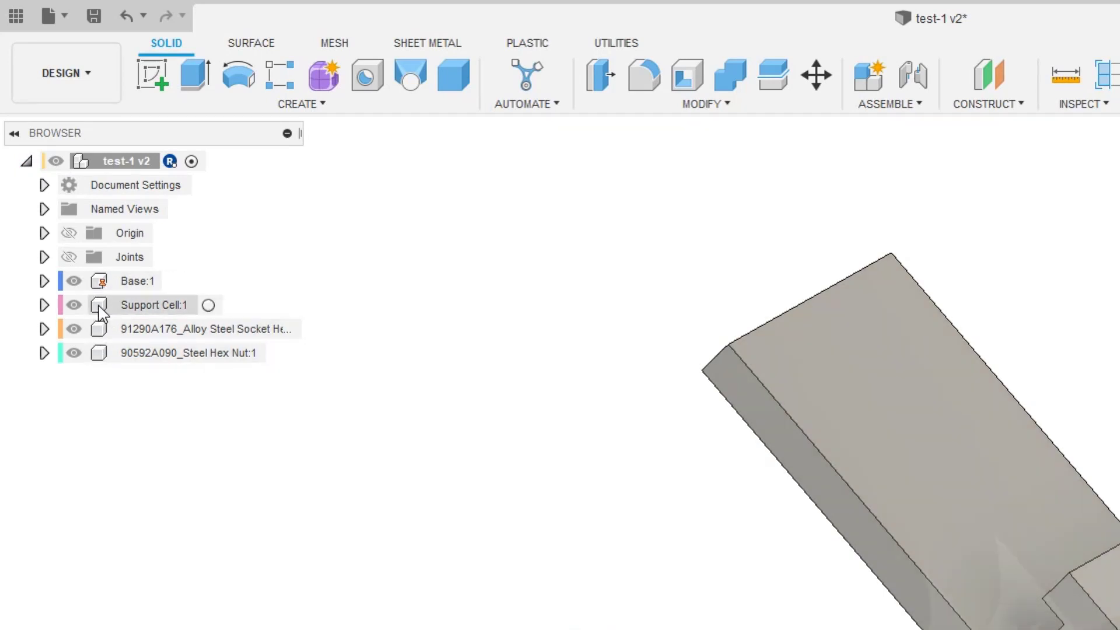
pyautogui.click(44, 281)
pyautogui.click(103, 357)
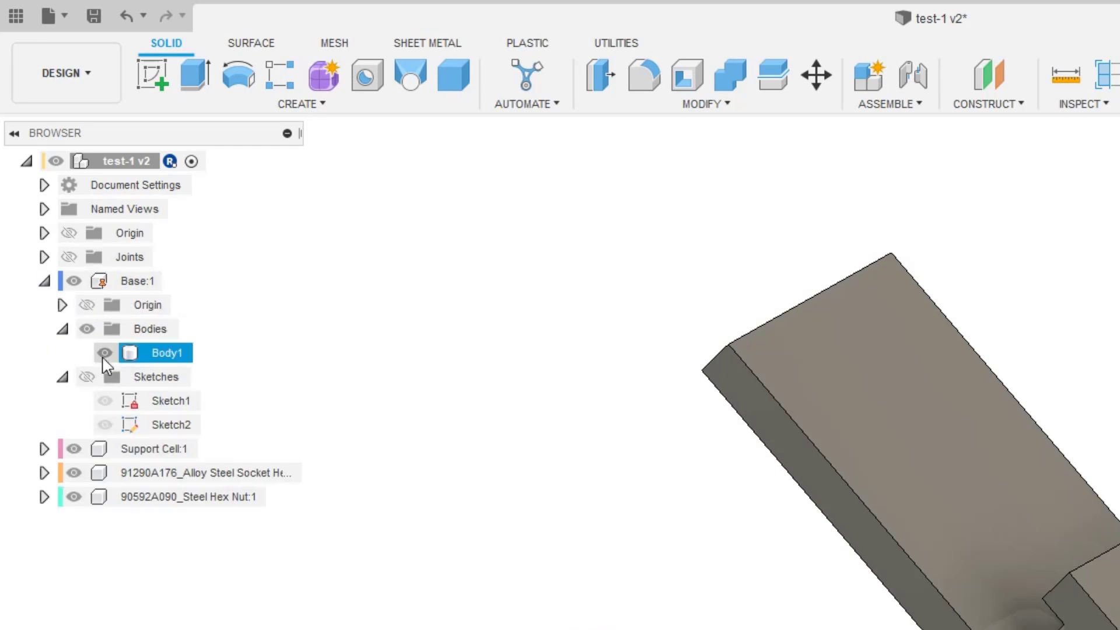
pyautogui.click(45, 280)
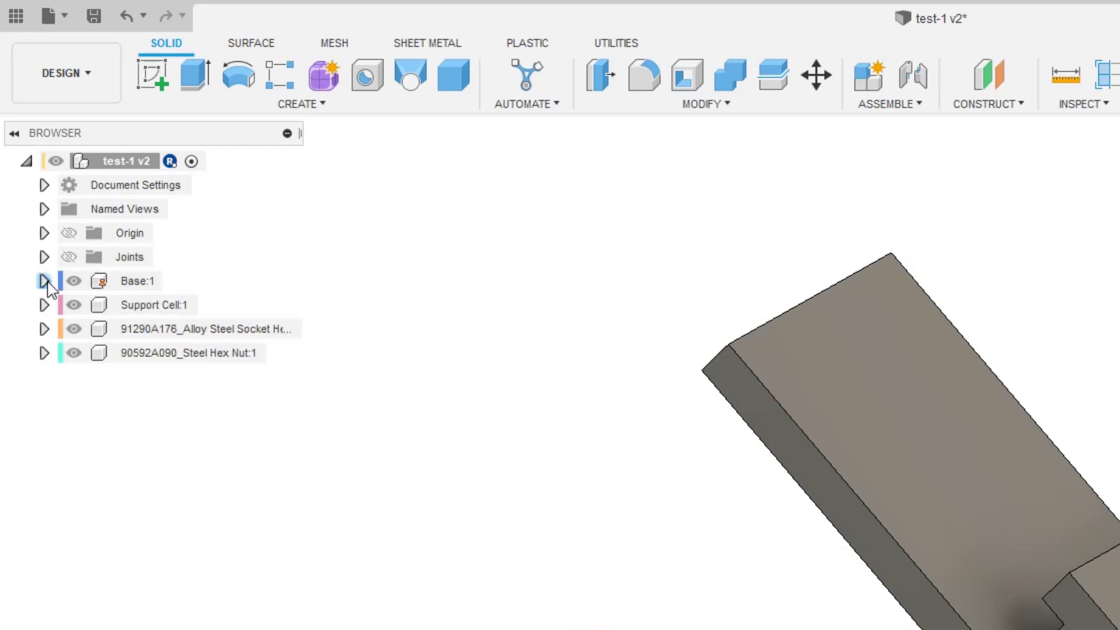
# Step: Nest the 91290A176 alloy steel socket screw inside the Base component, capturing the current component positions
pyautogui.click(124, 334)
pyautogui.click(74, 329)
pyautogui.moveTo(98, 329); pyautogui.dragTo(103, 286)
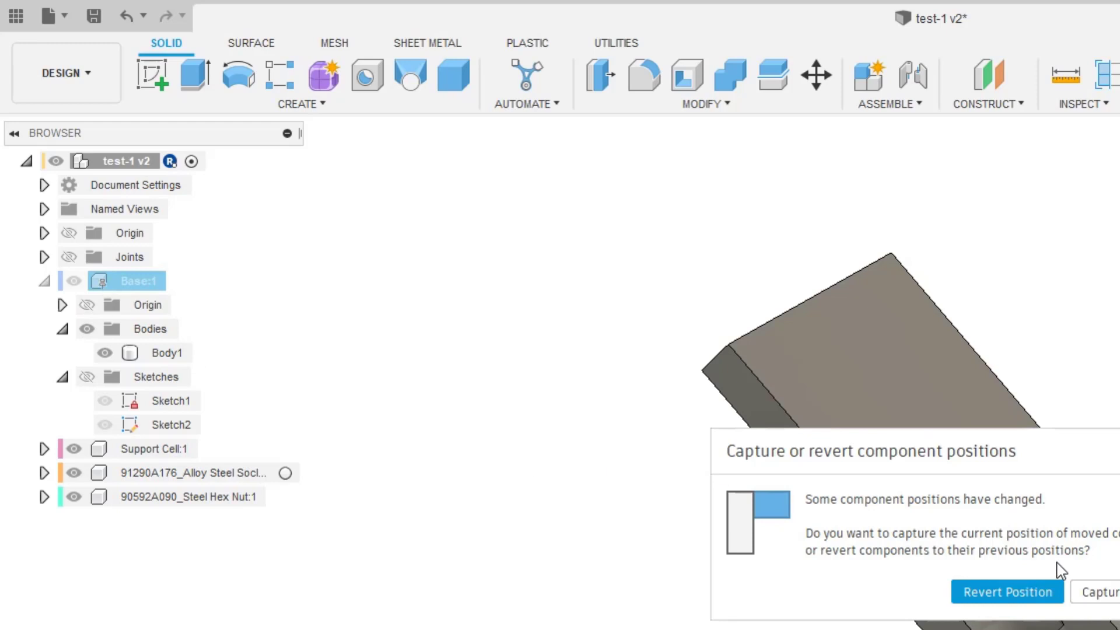
pyautogui.click(1099, 592)
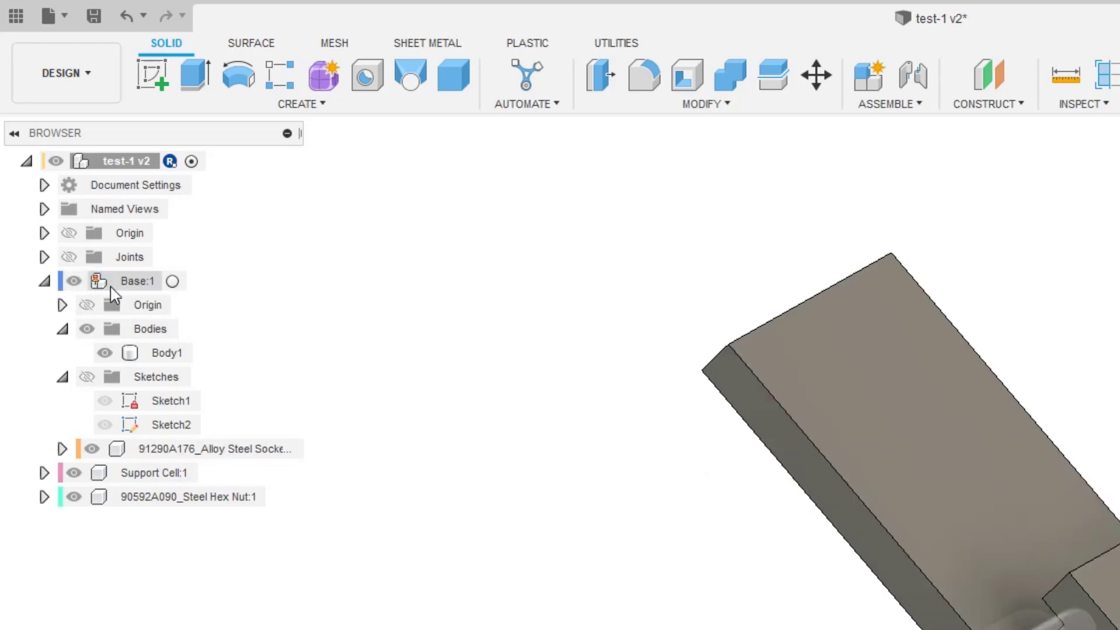
# Step: Collapse and re-expand the Base component, then select the socket screw nested inside it
pyautogui.click(45, 282)
pyautogui.click(45, 282)
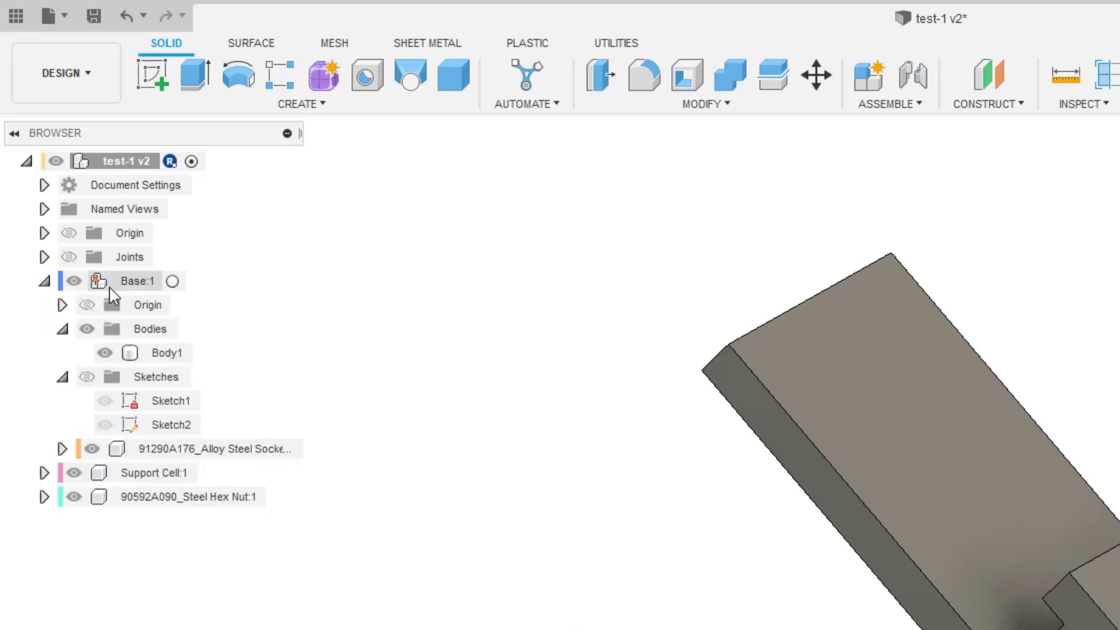
pyautogui.click(117, 451)
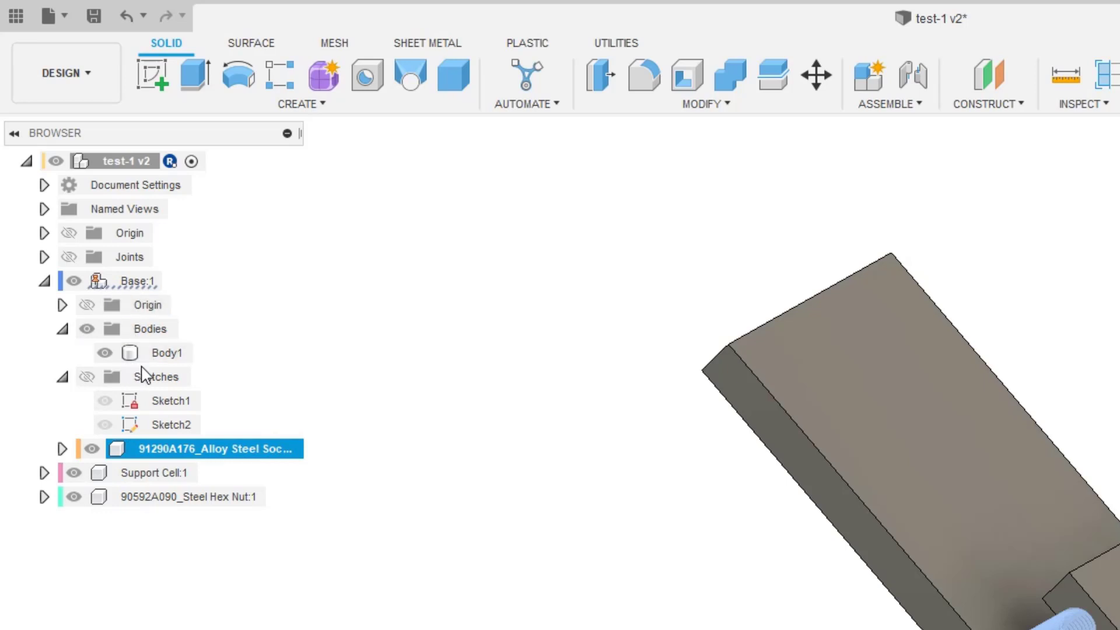
# Step: Undo nesting the socket screw inside the Base component, and open a new blank design
pyautogui.hotkey('ctrl', 'z')
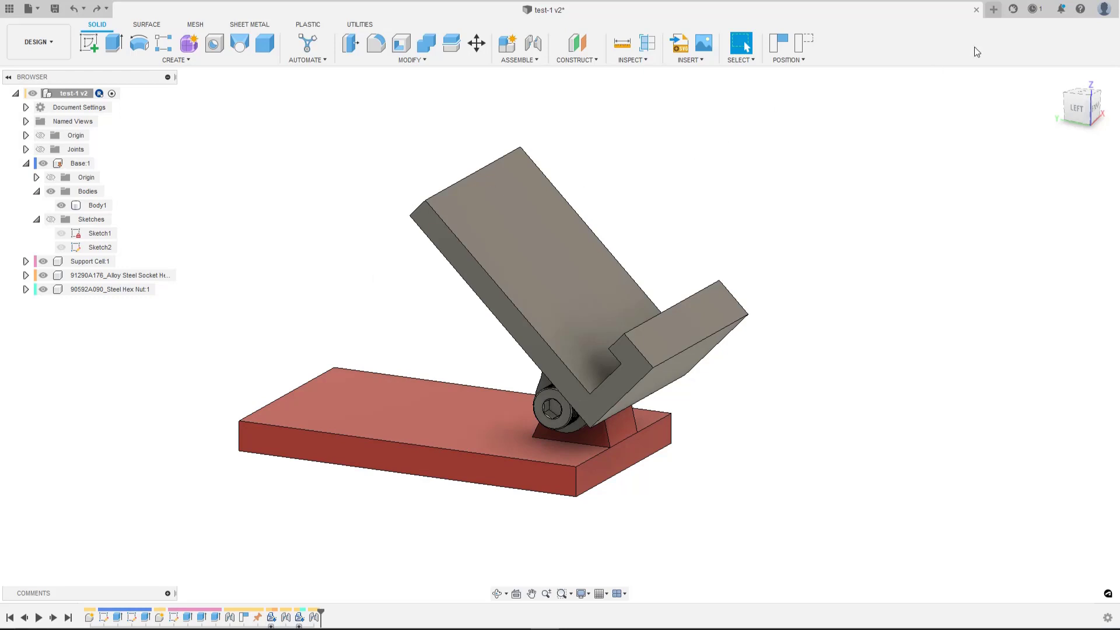
pyautogui.click(993, 9)
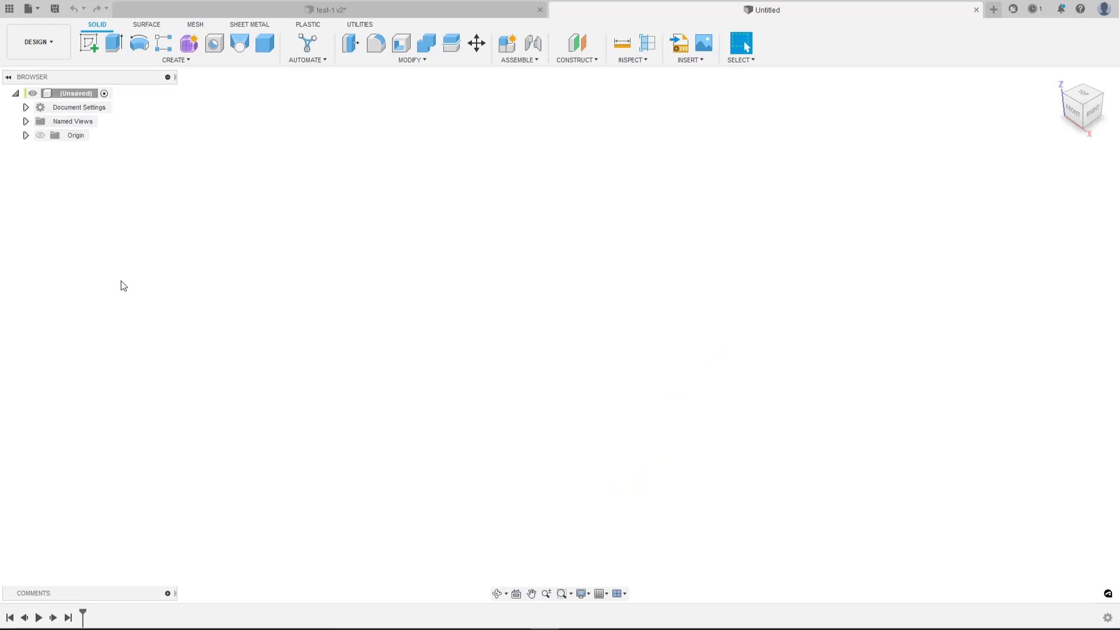
# Step: Return to the test-1 design and examine its base, support cell and socket screw, tilting the support slightly to check its movement
pyautogui.click(327, 10)
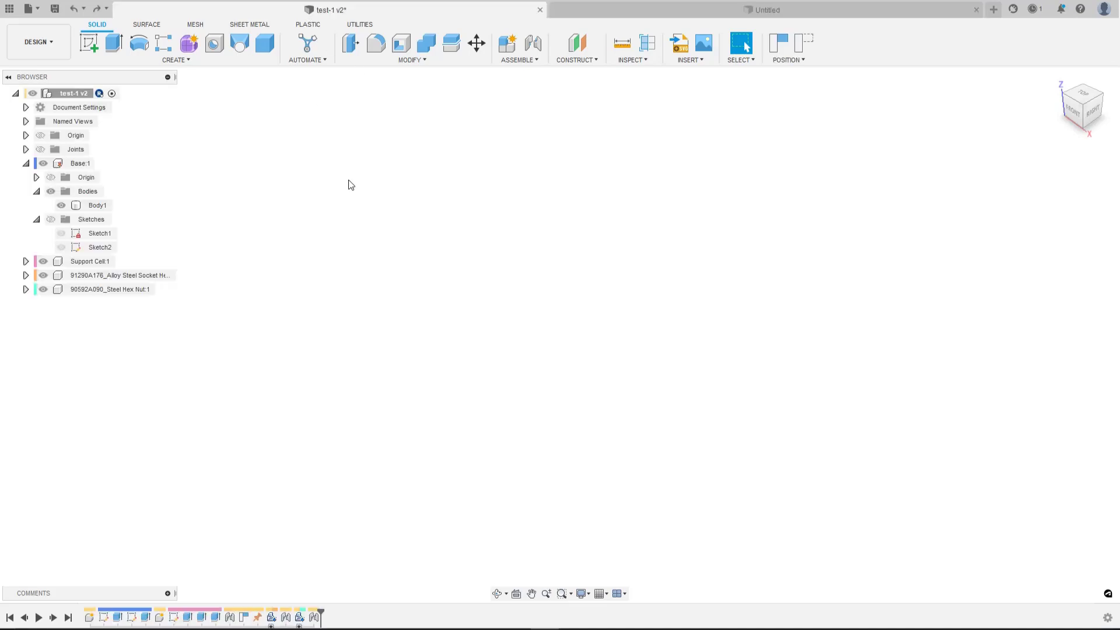
pyautogui.click(411, 412)
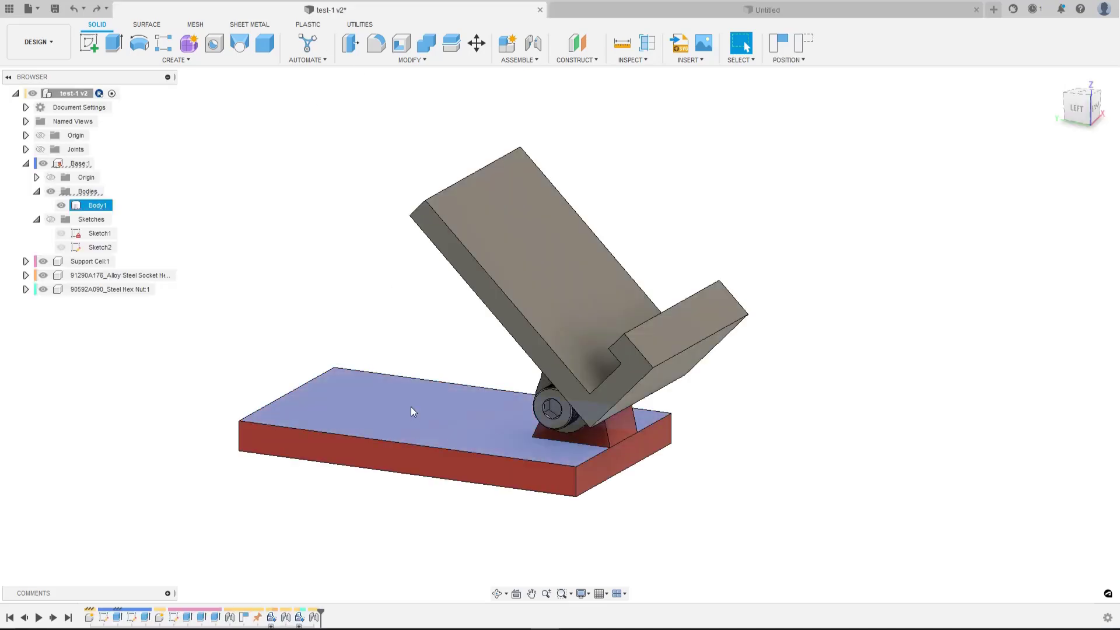
pyautogui.click(498, 275)
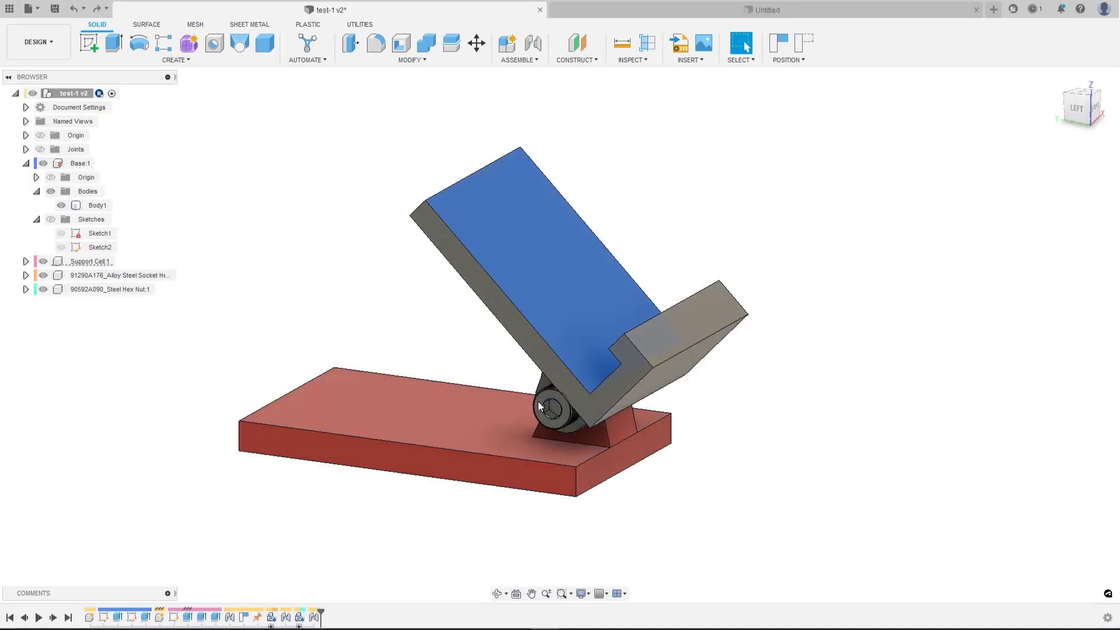
pyautogui.click(538, 402)
pyautogui.keyDown('shift'); pyautogui.moveTo(539, 415); pyautogui.dragTo(585, 211, button='middle'); pyautogui.keyUp('shift')
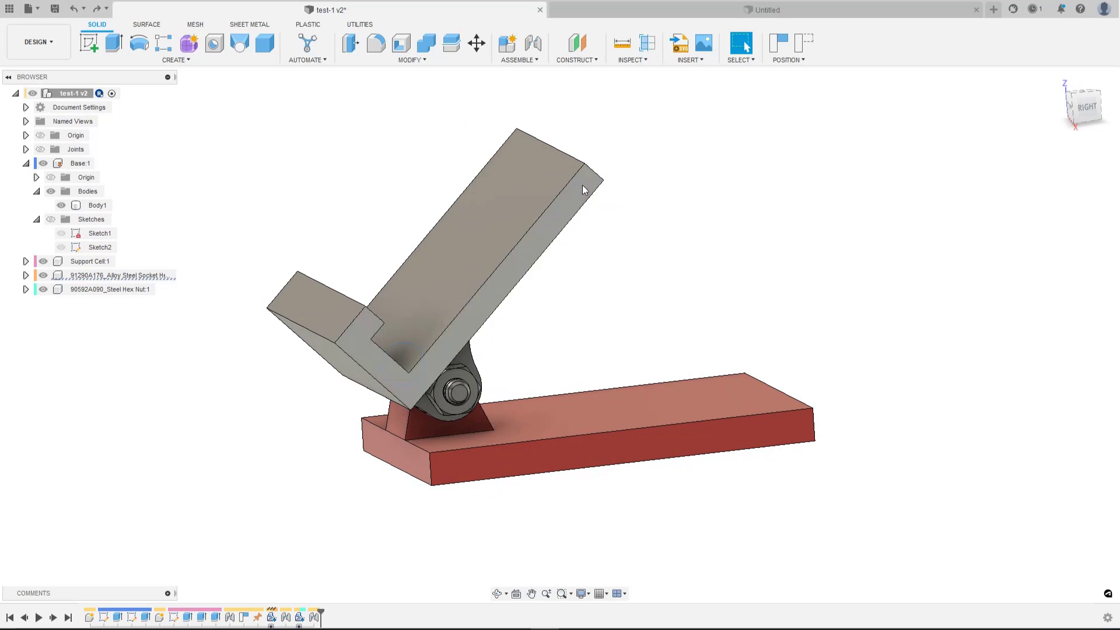
pyautogui.moveTo(580, 200)
pyautogui.mouseDown()
pyautogui.moveTo(623, 229)
pyautogui.moveTo(532, 220)
pyautogui.moveTo(658, 200)
pyautogui.moveTo(582, 214)
pyautogui.mouseUp()
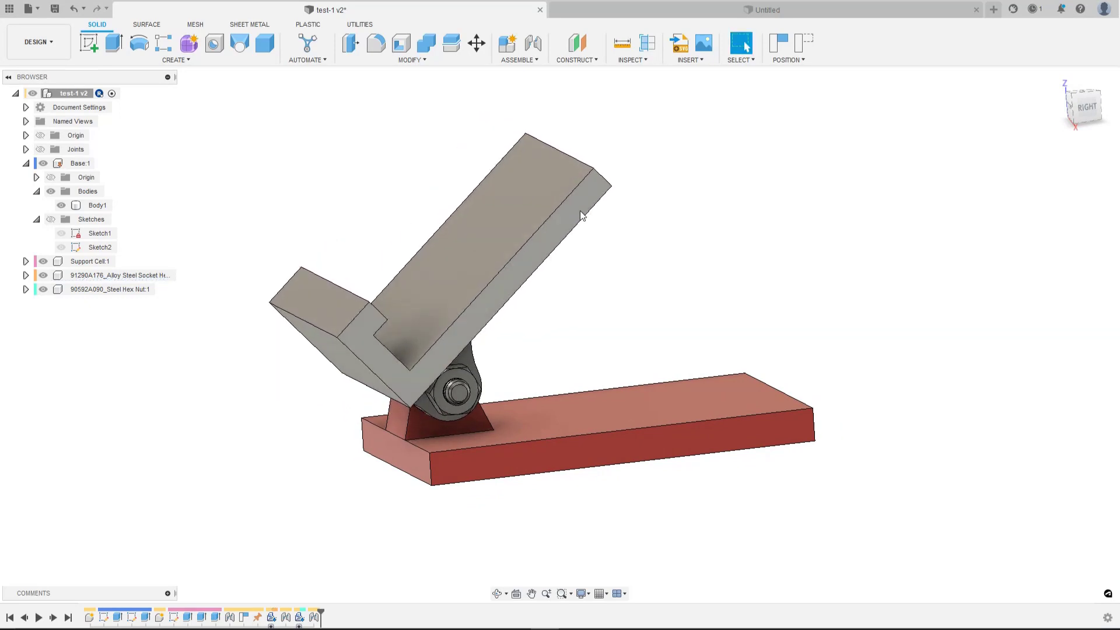
pyautogui.keyDown('shift'); pyautogui.moveTo(583, 214); pyautogui.dragTo(660, 110, button='middle'); pyautogui.keyUp('shift')
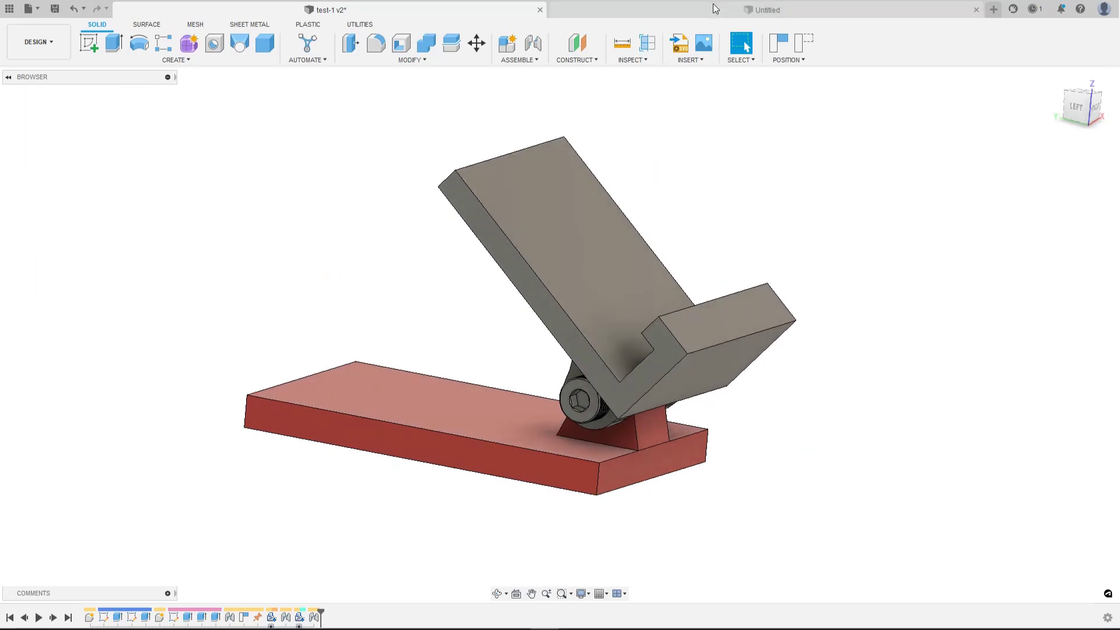
# Step: In the untitled design, create an internal standard component named Base under the root and keep it active
pyautogui.click(712, 10)
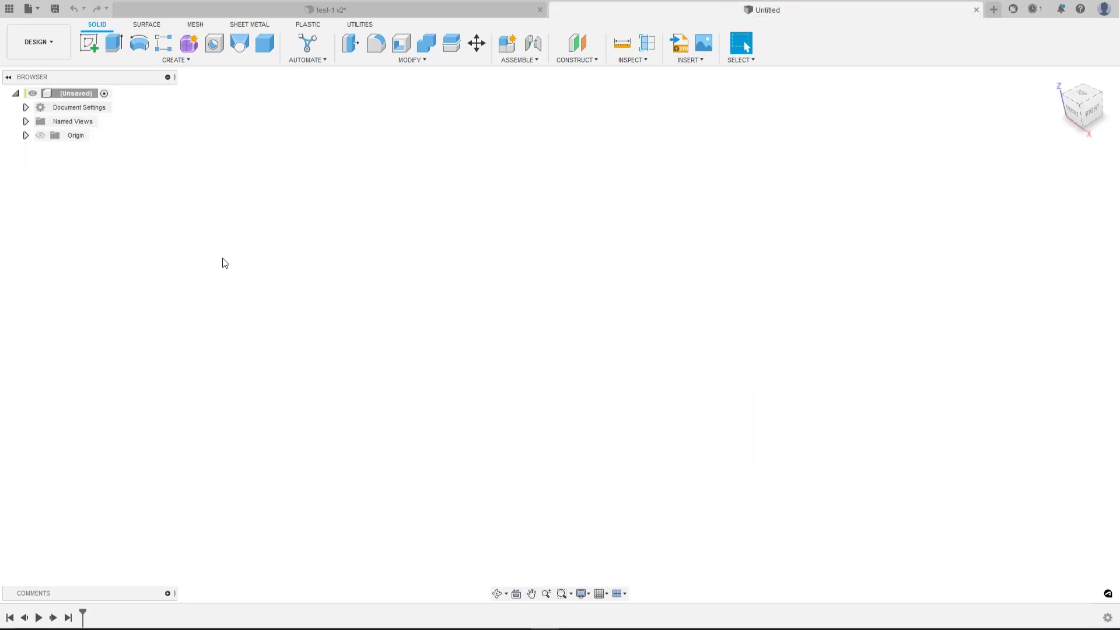
pyautogui.rightClick(62, 98)
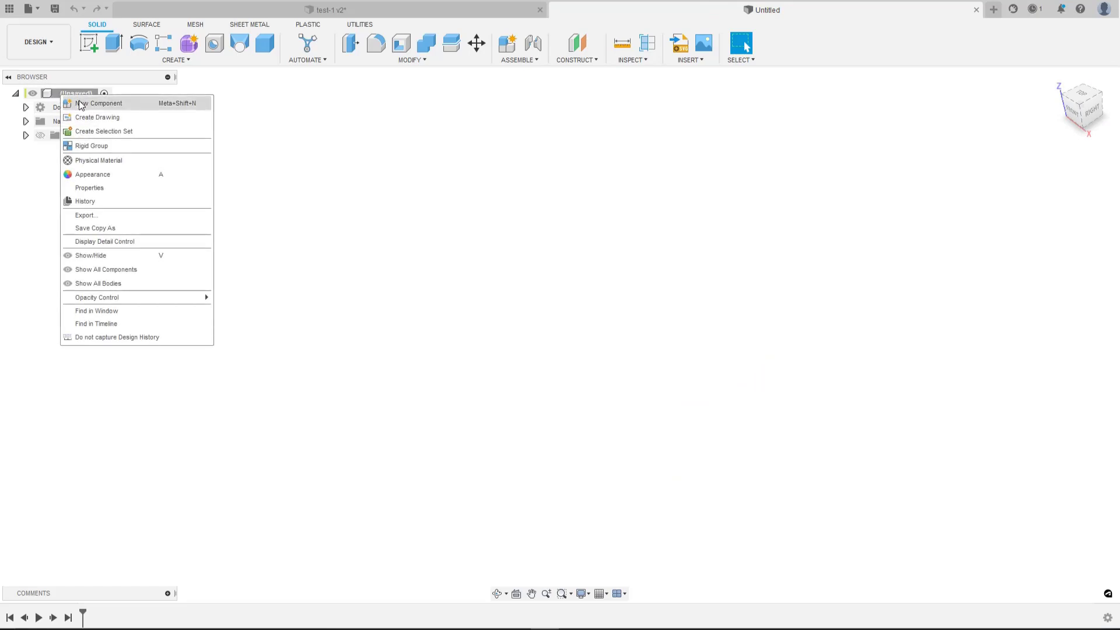
pyautogui.click(82, 103)
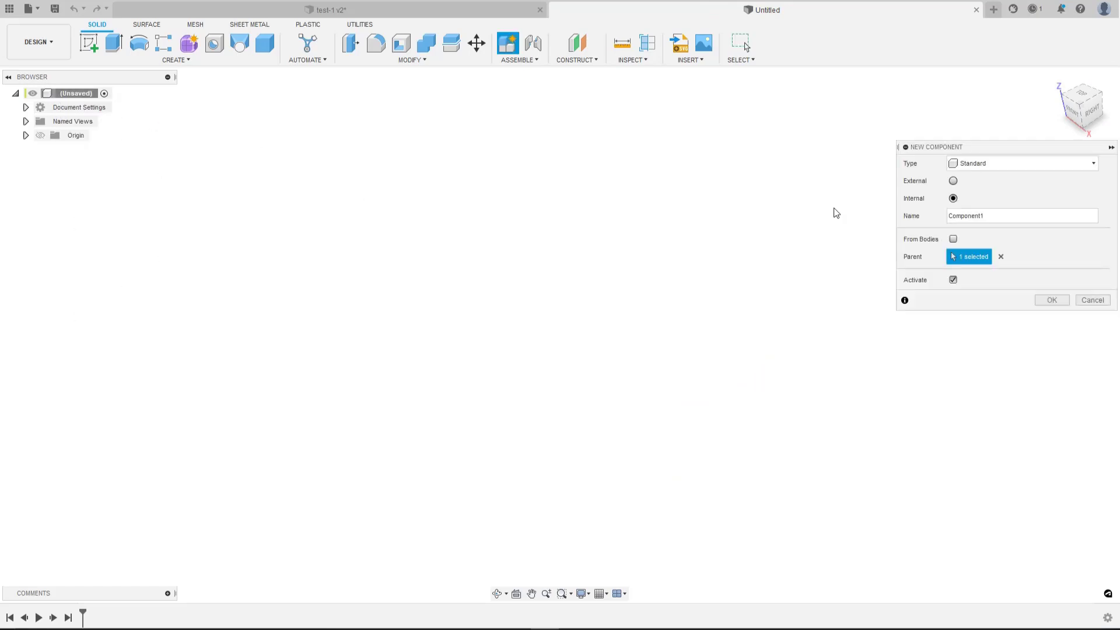
pyautogui.moveTo(989, 213); pyautogui.dragTo(929, 213)
pyautogui.write('Base')
pyautogui.press('Return')
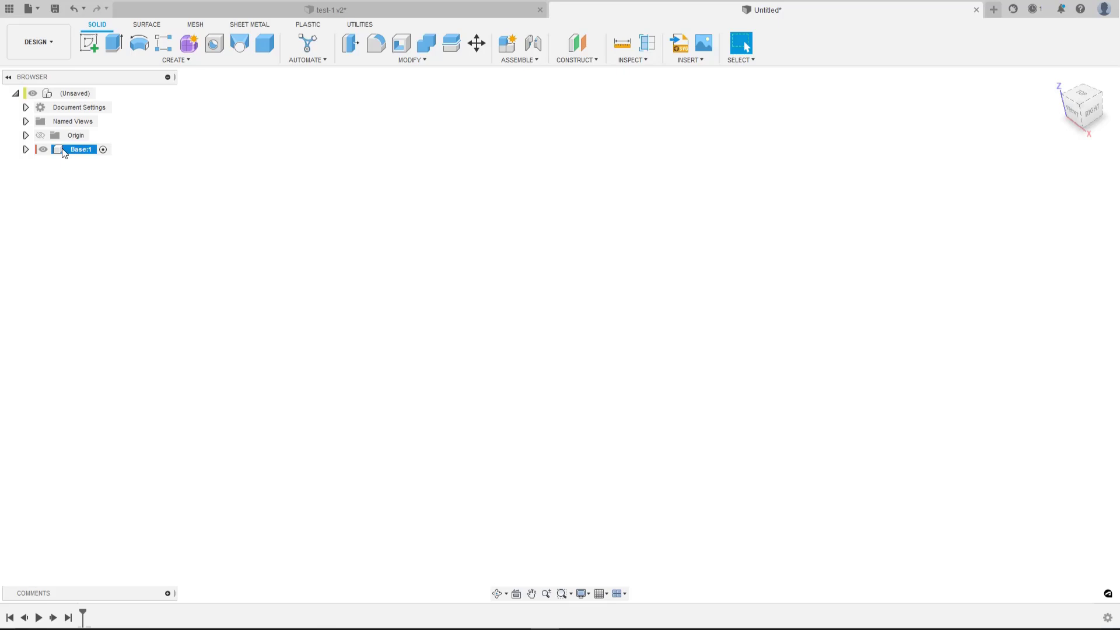
pyautogui.click(140, 245)
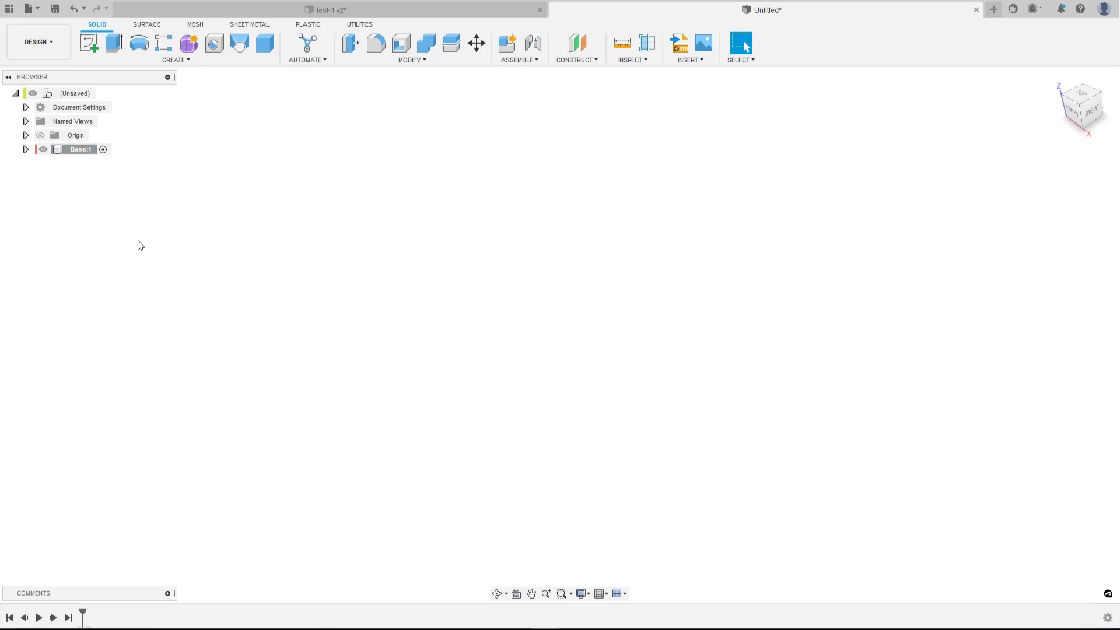
# Step: Start a new sketch on the horizontal XY plane inside the Base component
pyautogui.click(88, 43)
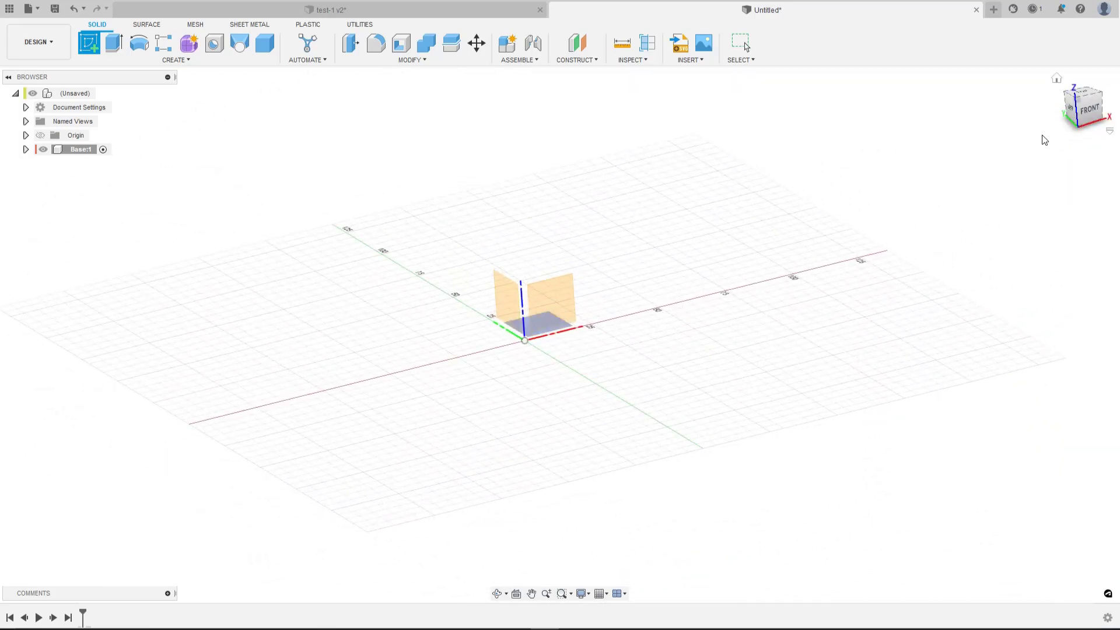
pyautogui.moveTo(1092, 126); pyautogui.dragTo(1087, 127)
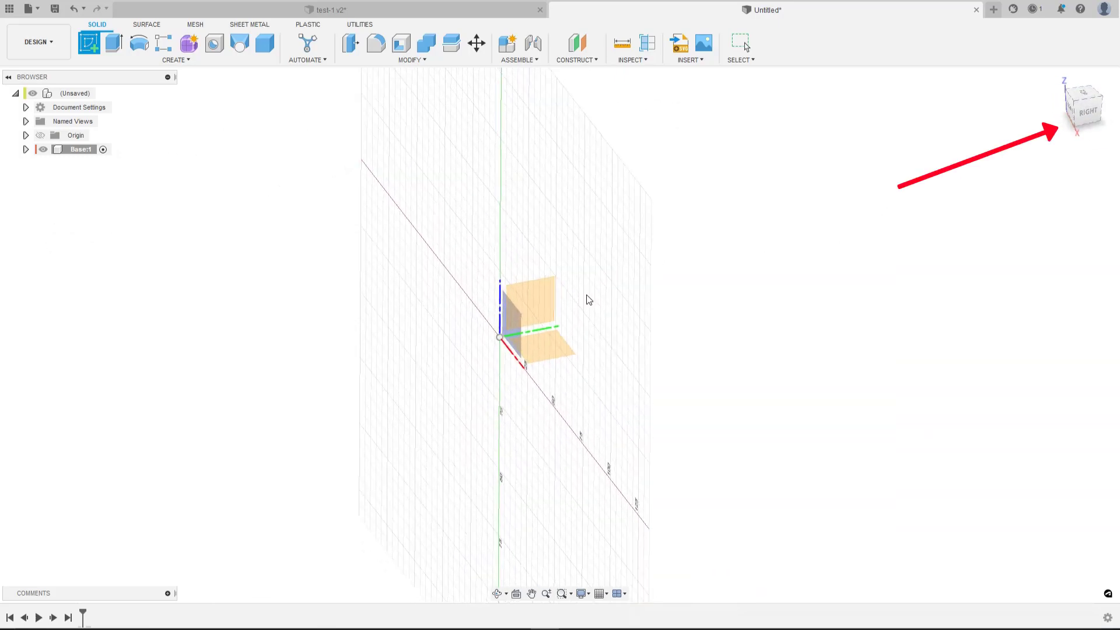
pyautogui.click(549, 352)
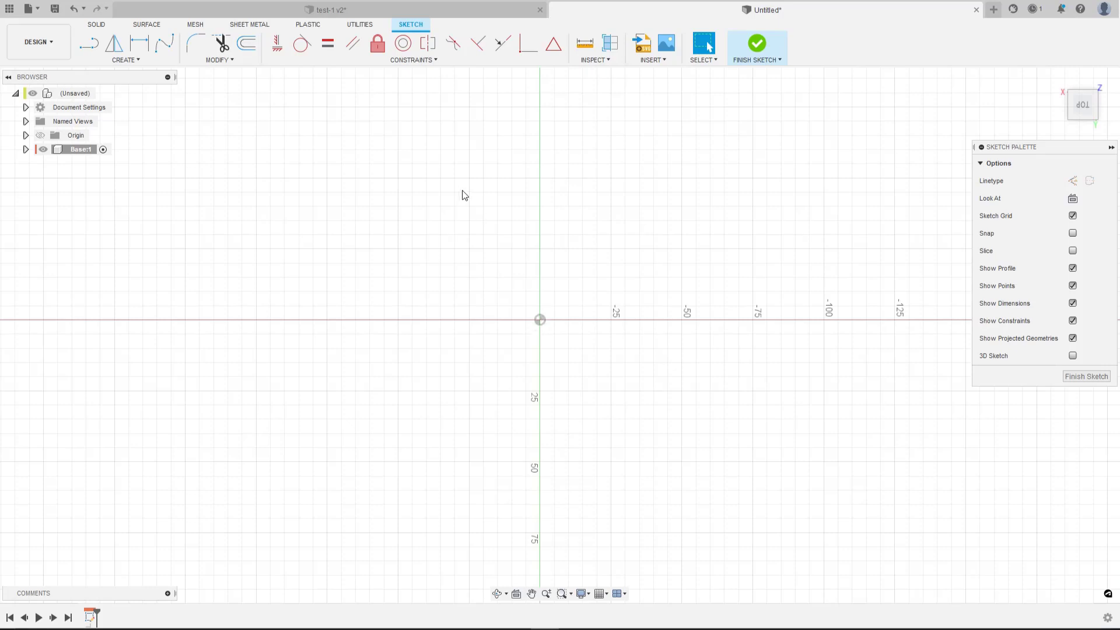
pyautogui.click(125, 60)
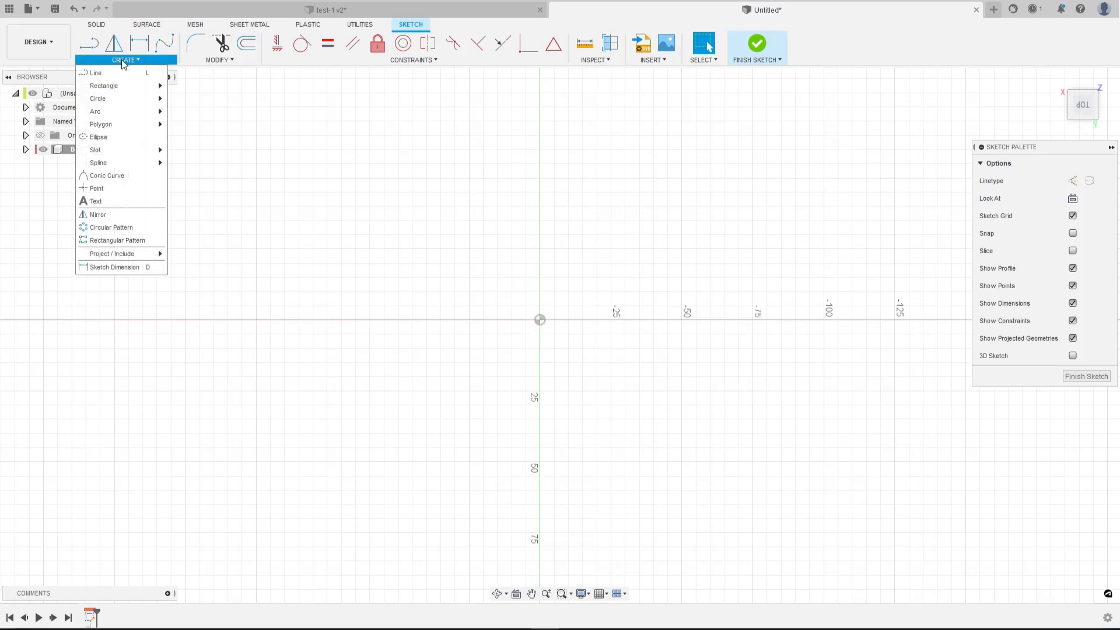
pyautogui.moveTo(116, 86)
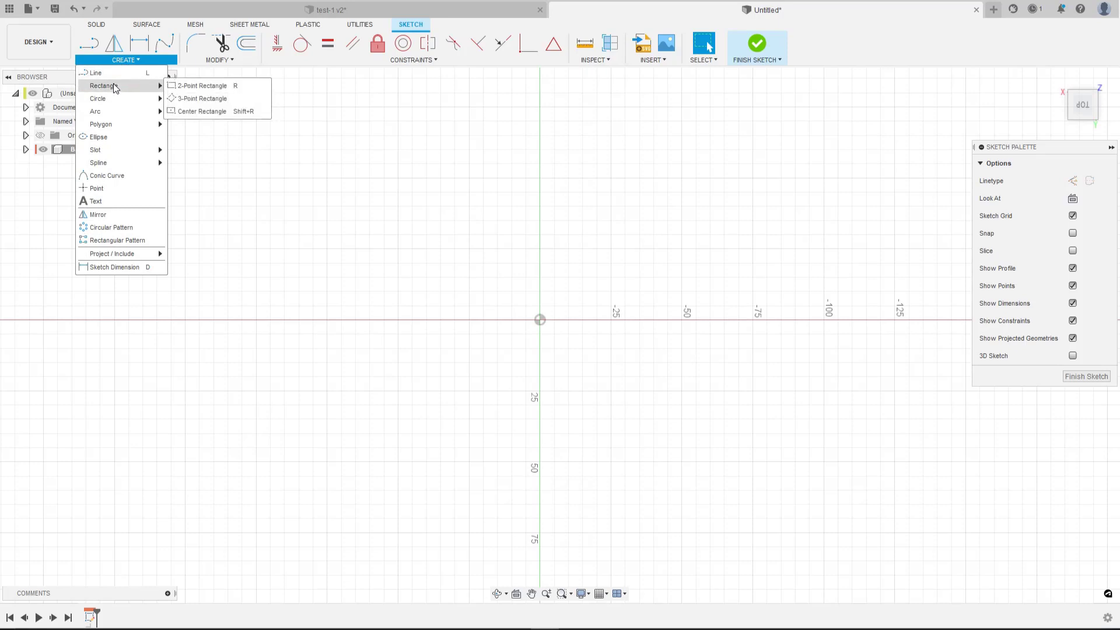
pyautogui.click(193, 111)
pyautogui.click(662, 192)
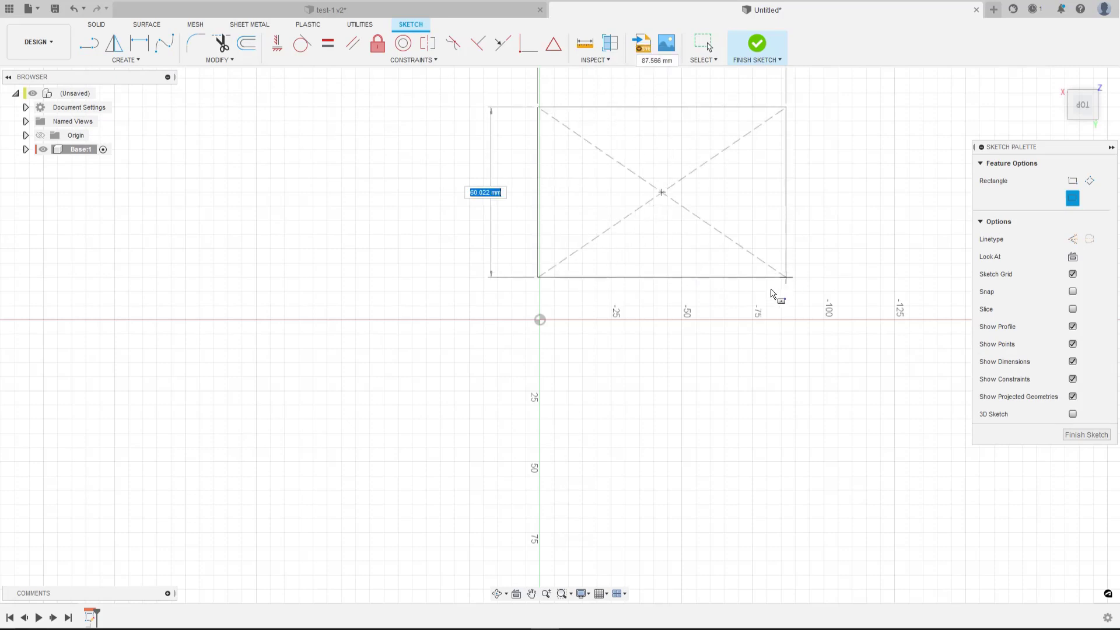
pyautogui.press('Escape')
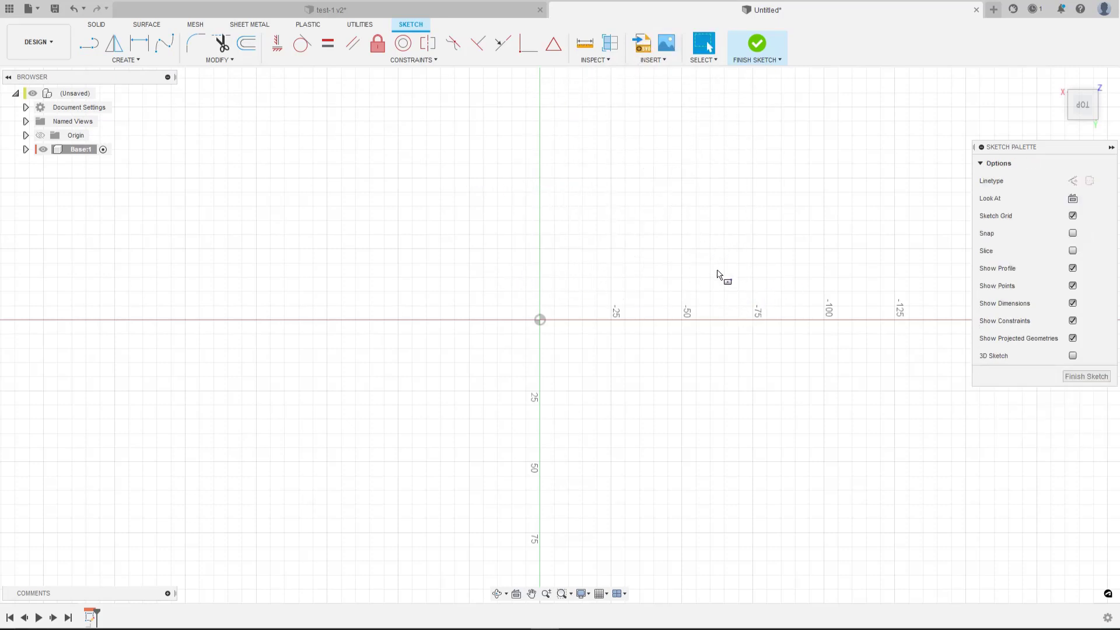
# Step: Draw a center rectangle on the sketch origin, 60 mm long and 35 mm wide
pyautogui.rightClick(540, 320)
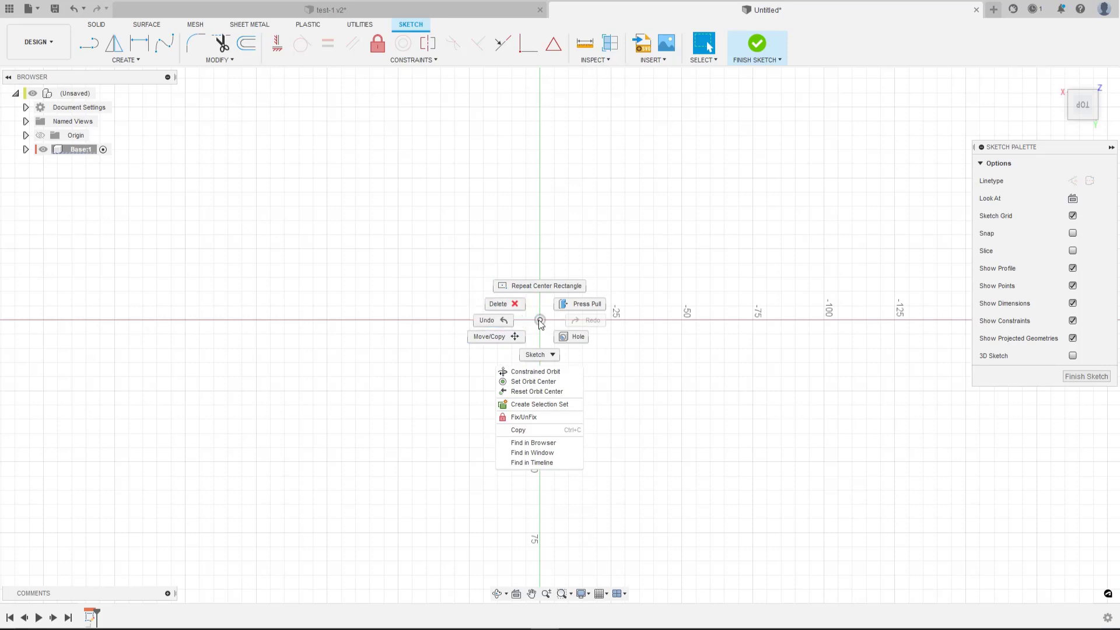
pyautogui.click(538, 286)
pyautogui.click(540, 320)
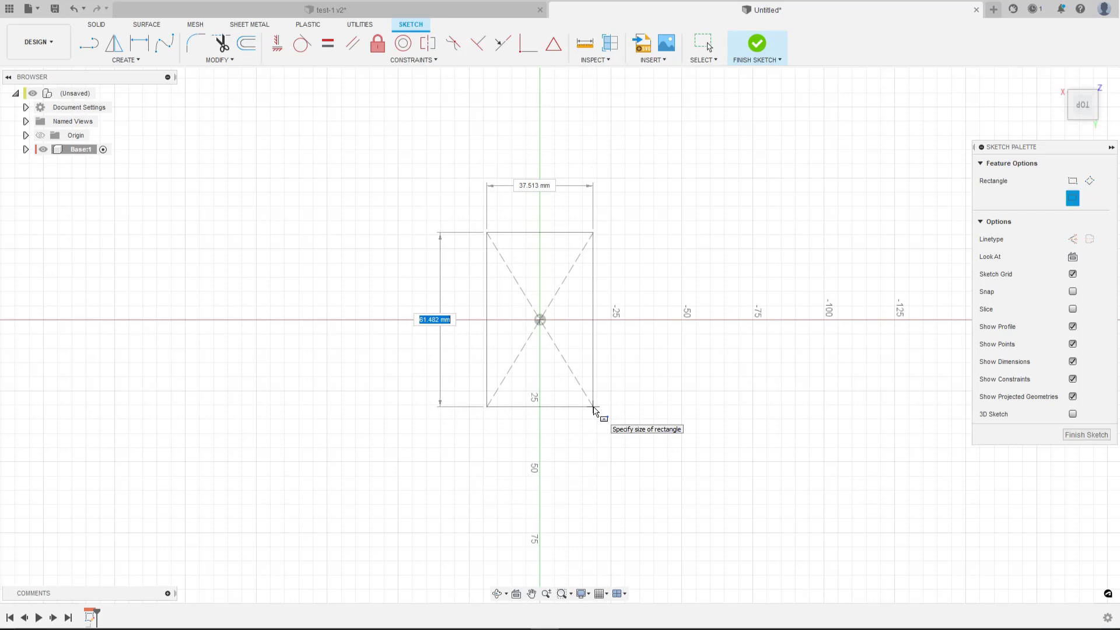
pyautogui.write('60')
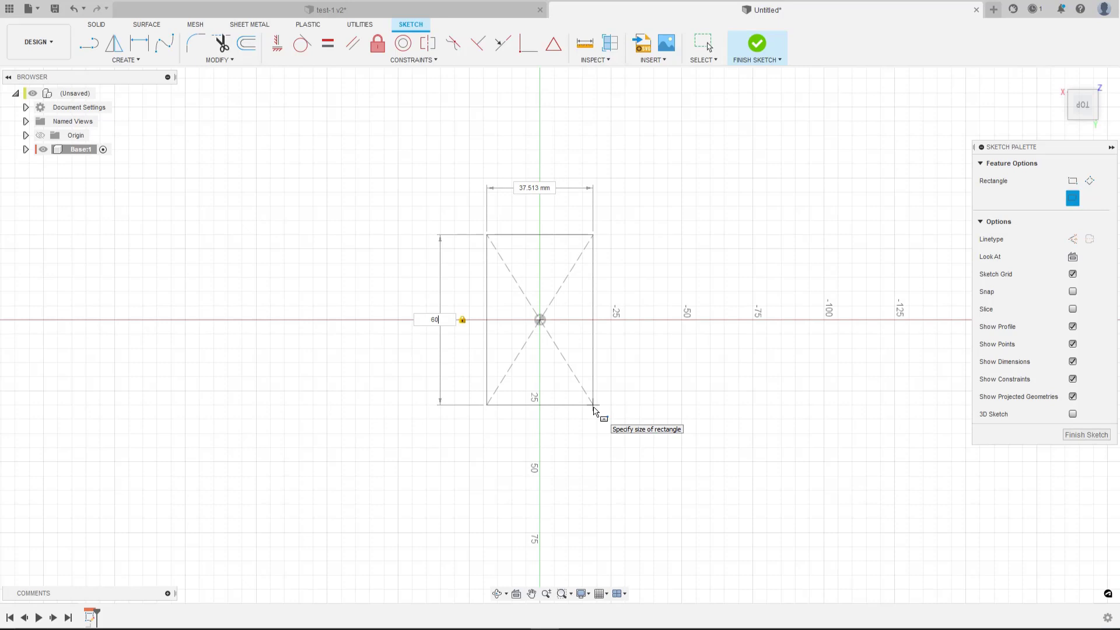
pyautogui.press('Tab')
pyautogui.write('35')
pyautogui.press('Return')
pyautogui.scroll(5, 594, 410)
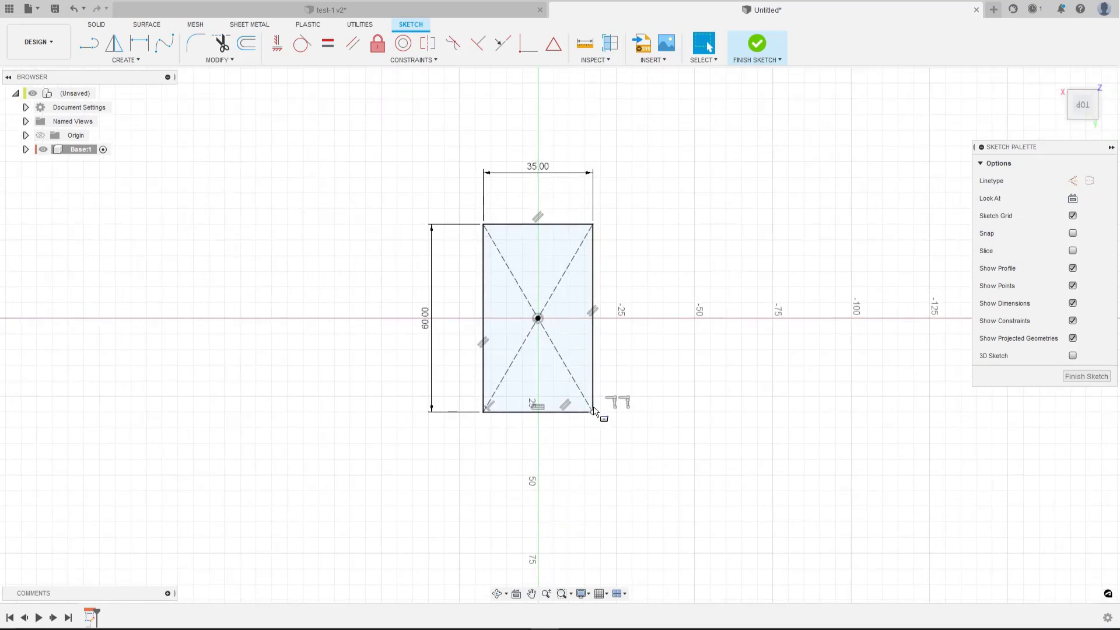
pyautogui.scroll(-1, 594, 410)
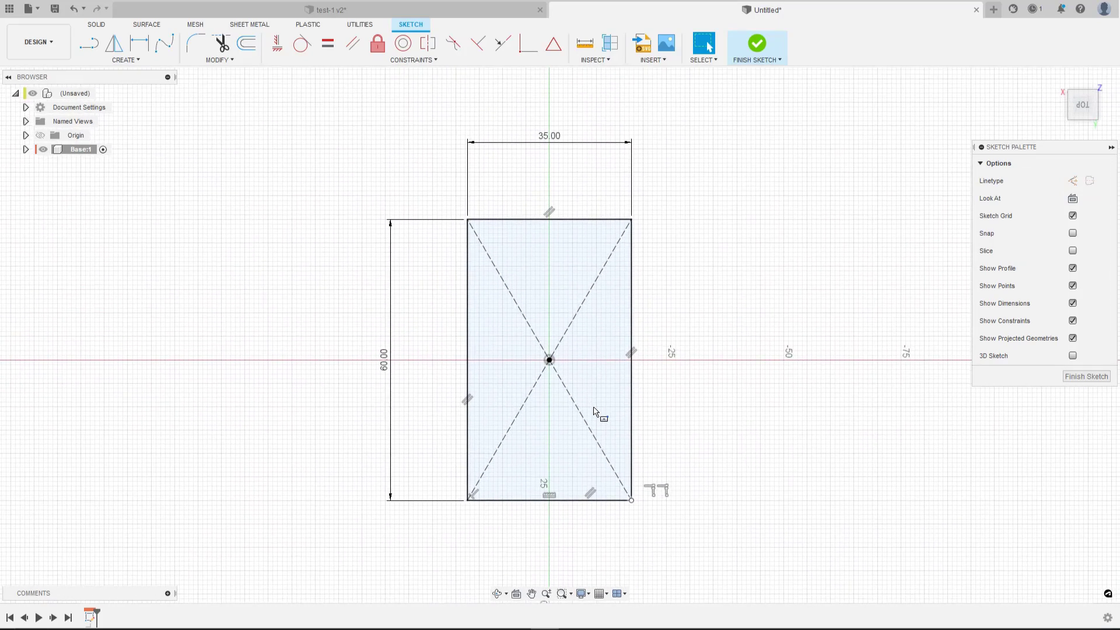
# Step: Finish the sketch and select the rectangular profile in the 3D view
pyautogui.click(759, 47)
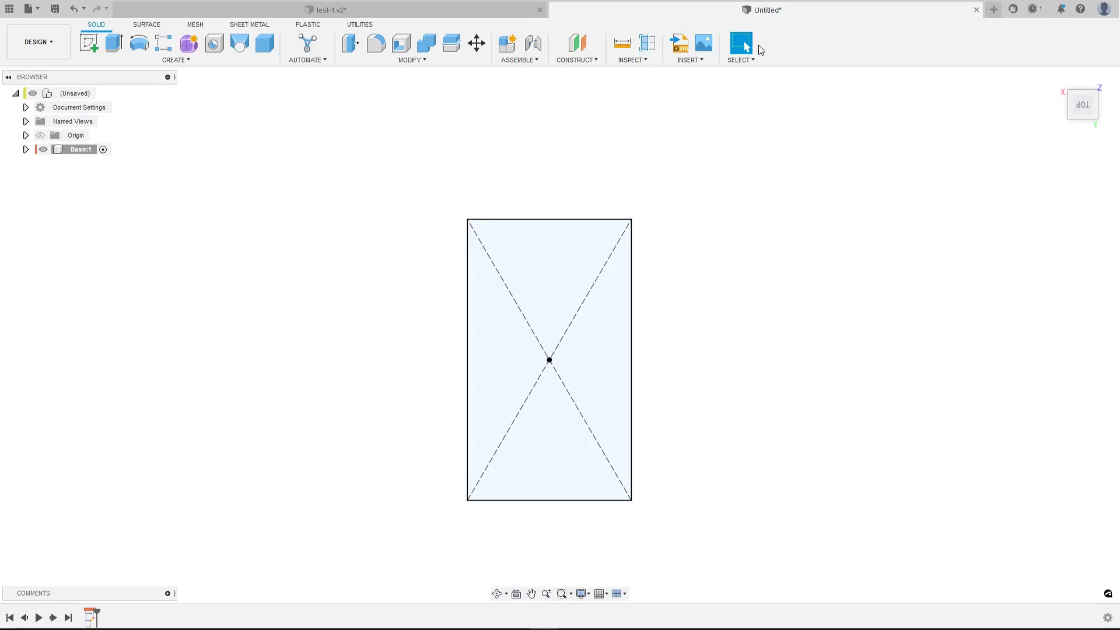
pyautogui.click(587, 312)
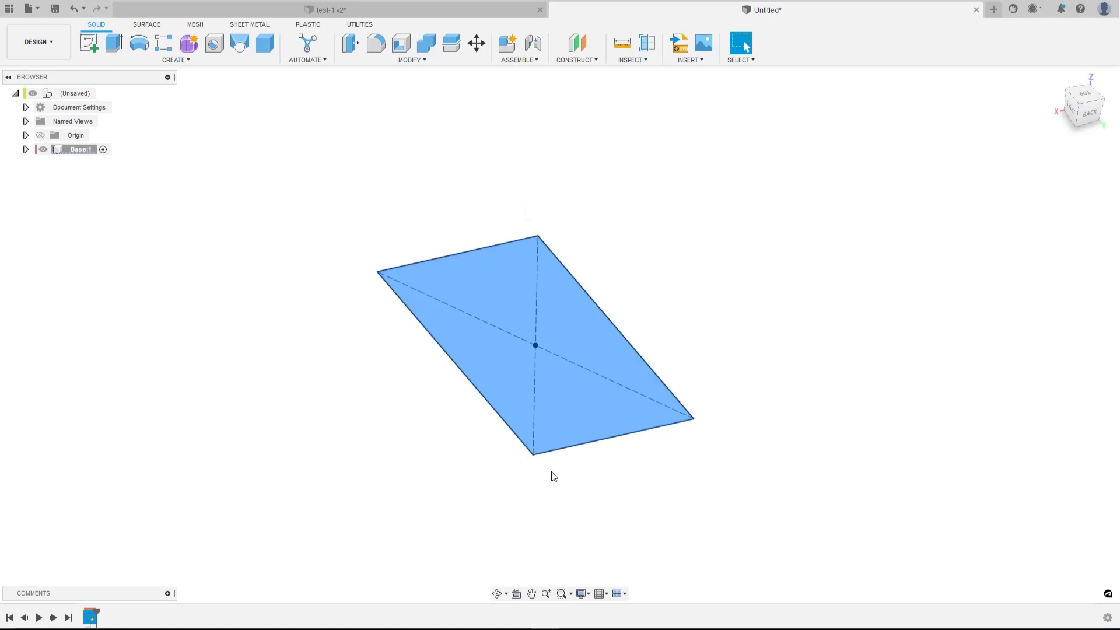
pyautogui.keyDown('shift'); pyautogui.moveTo(735, 271); pyautogui.dragTo(736, 271, button='middle'); pyautogui.keyUp('shift')
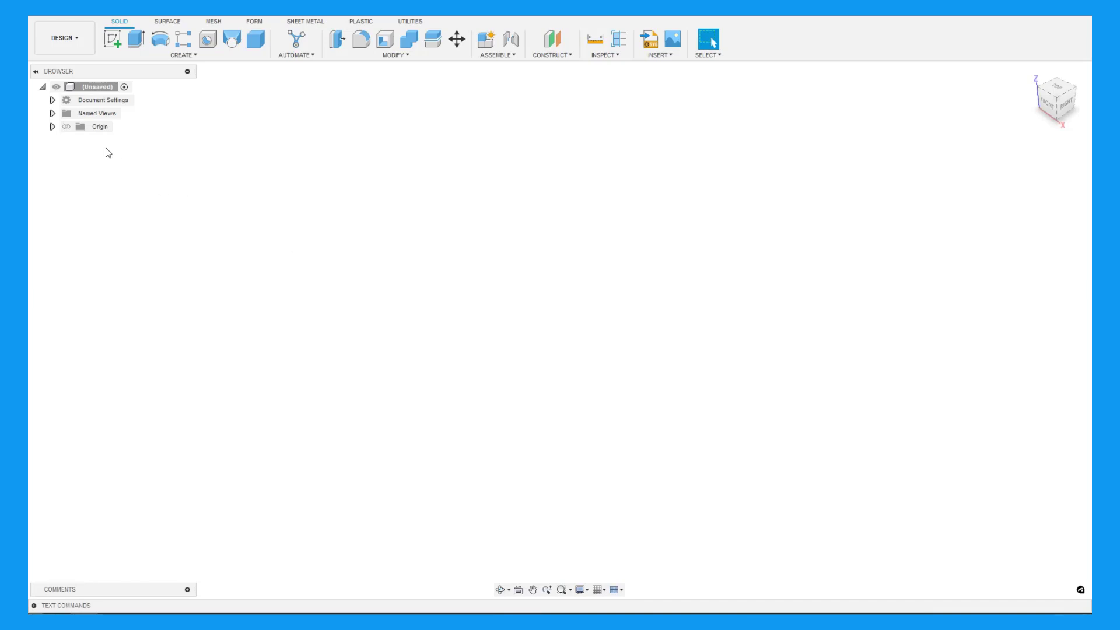
# Step: In the empty unsaved design without a timeline, turn on Capture Design History
pyautogui.rightClick(70, 89)
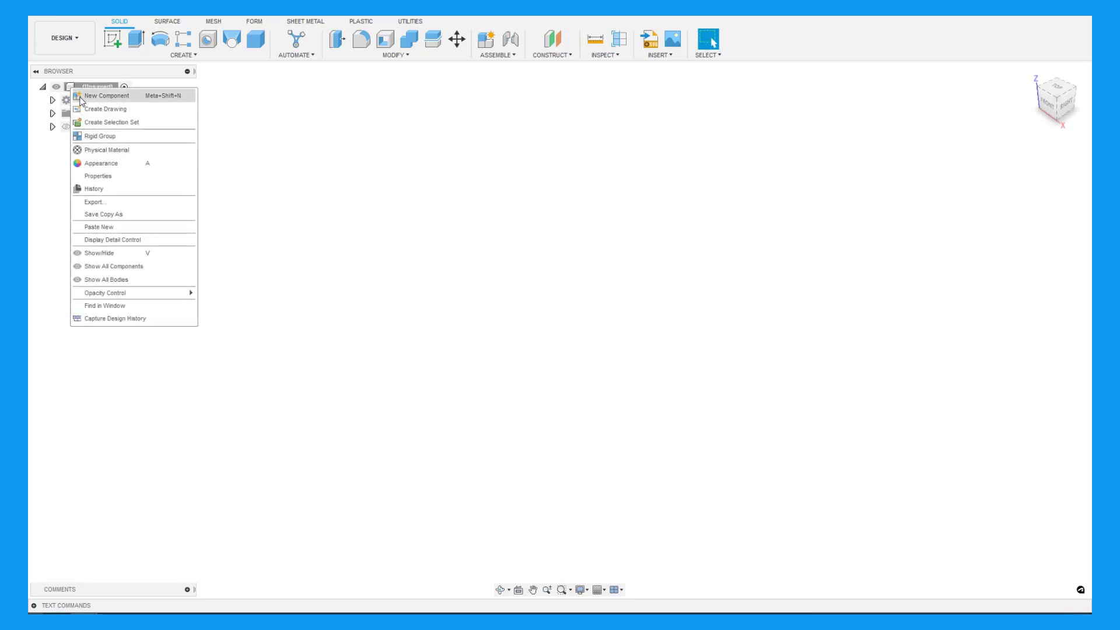
pyautogui.click(96, 319)
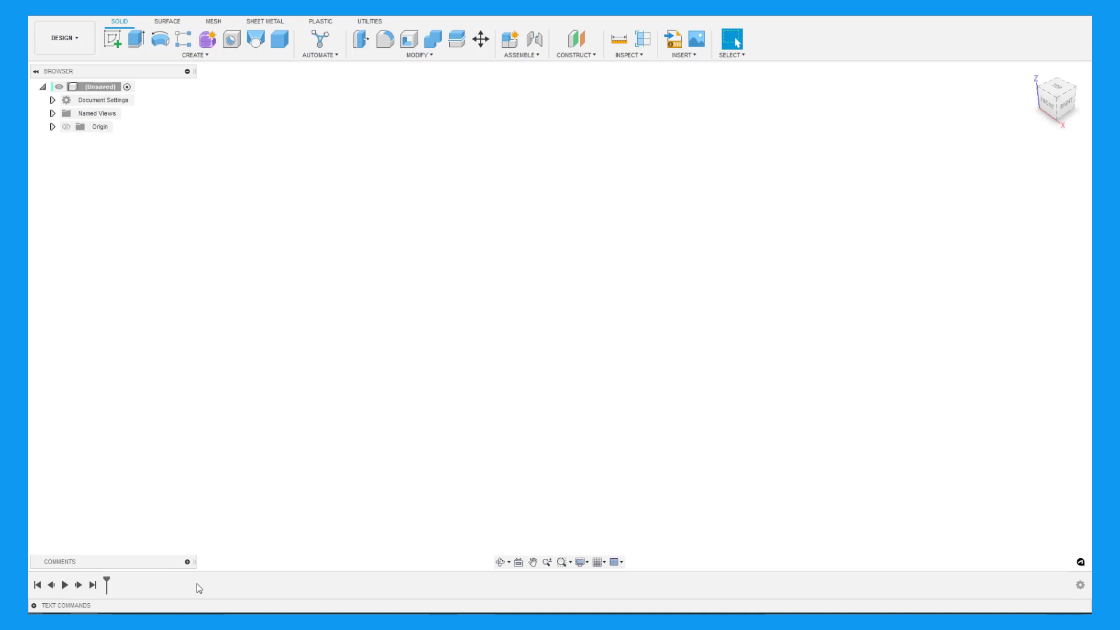
pyautogui.rightClick(75, 87)
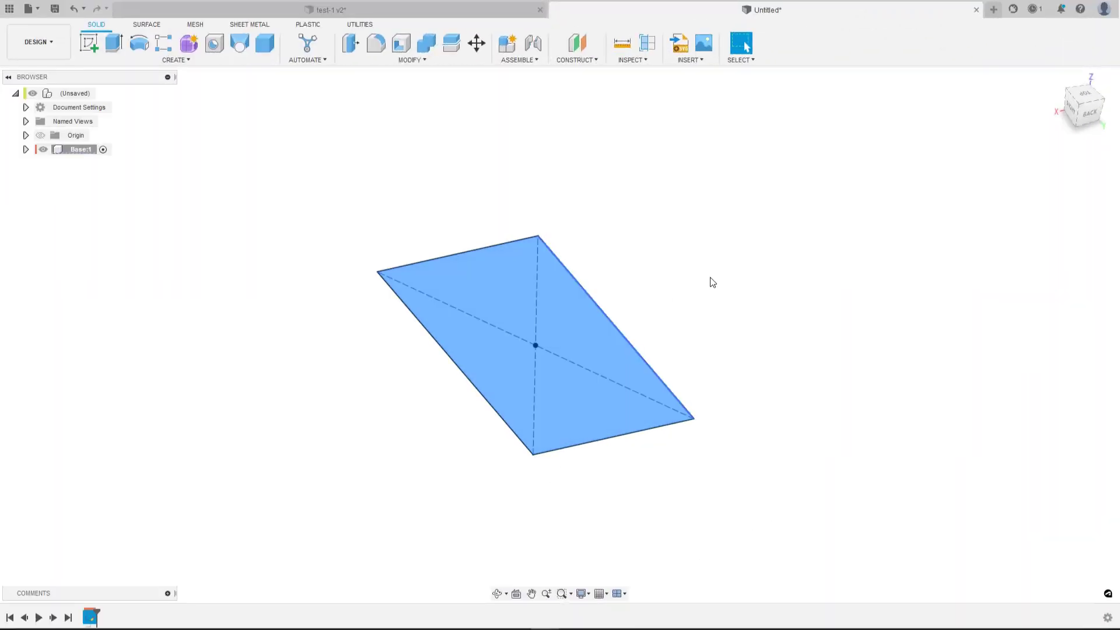
# Step: Reopen the Base component's rectangle sketch for editing from its timeline feature, and select one of the diagonal construction lines
pyautogui.keyDown('shift'); pyautogui.moveTo(737, 270); pyautogui.dragTo(737, 271, button='middle'); pyautogui.keyUp('shift')
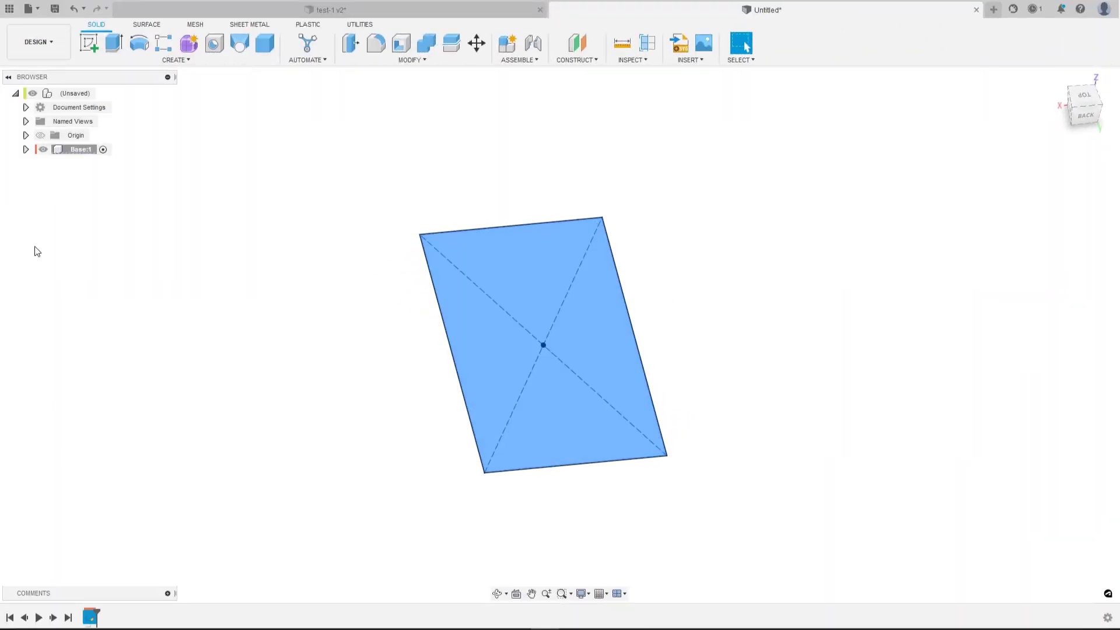
pyautogui.rightClick(90, 619)
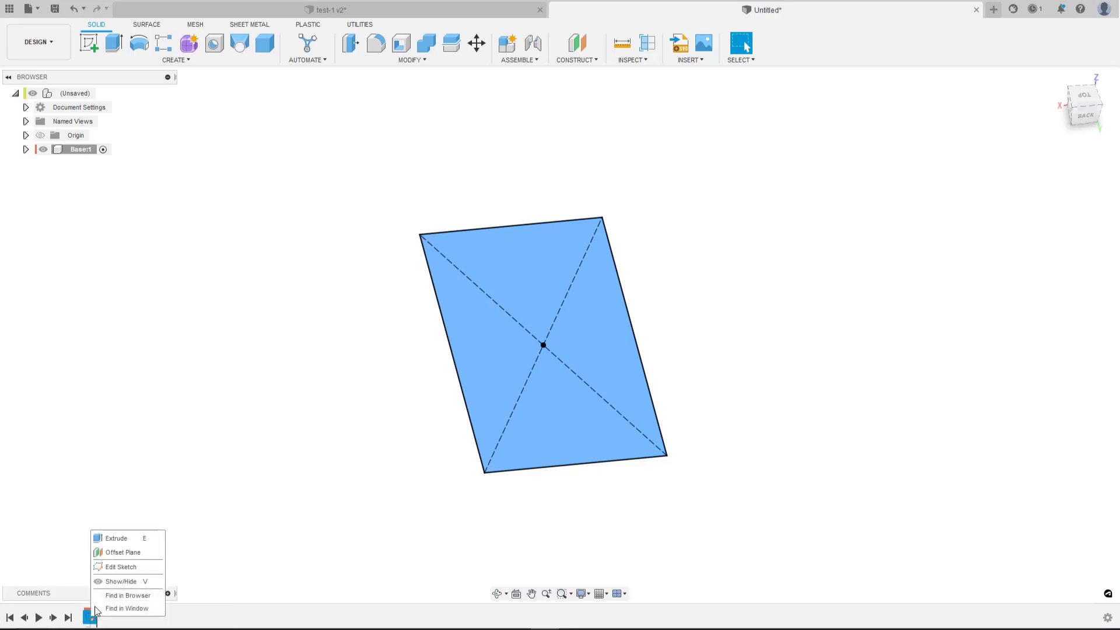
pyautogui.click(108, 567)
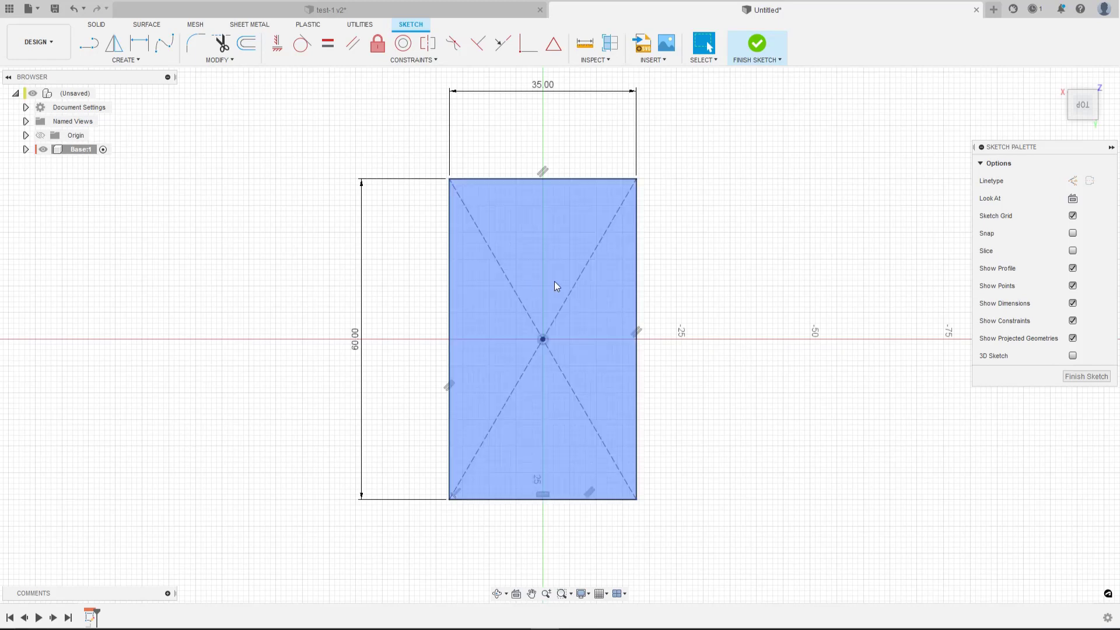
pyautogui.click(507, 281)
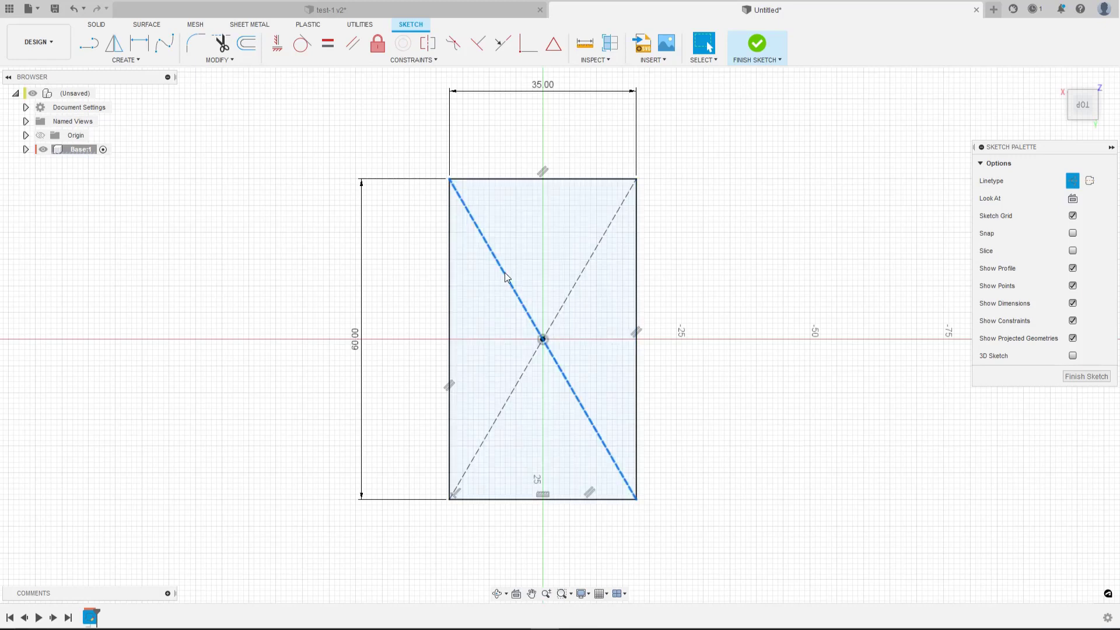
# Step: Convert the rectangle's other diagonal construction line into a normal sketch line
pyautogui.click(702, 243)
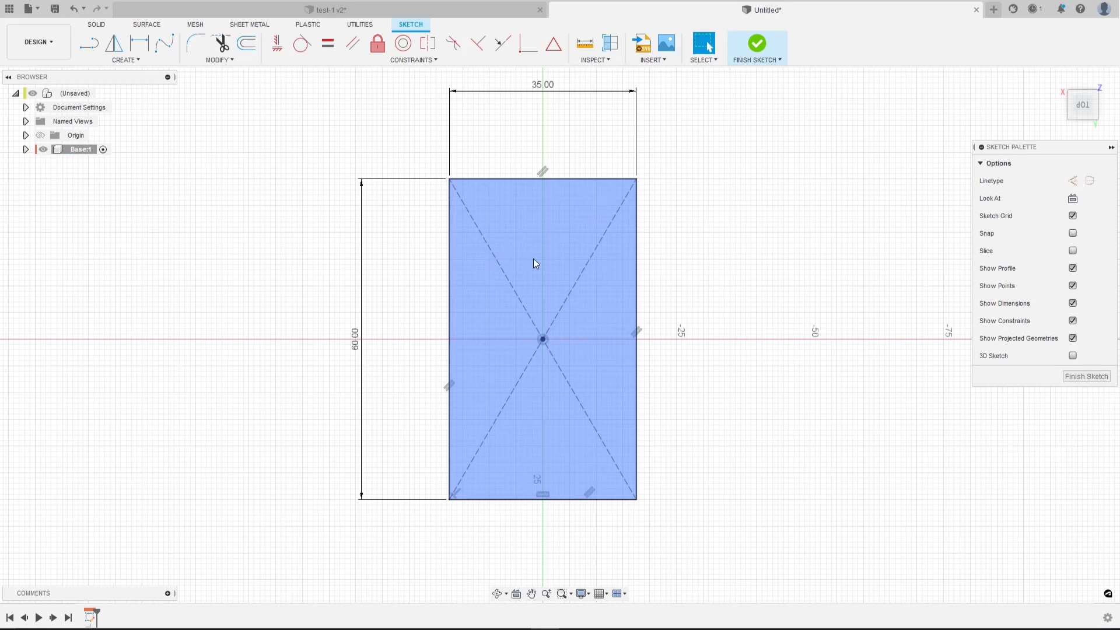
pyautogui.click(597, 247)
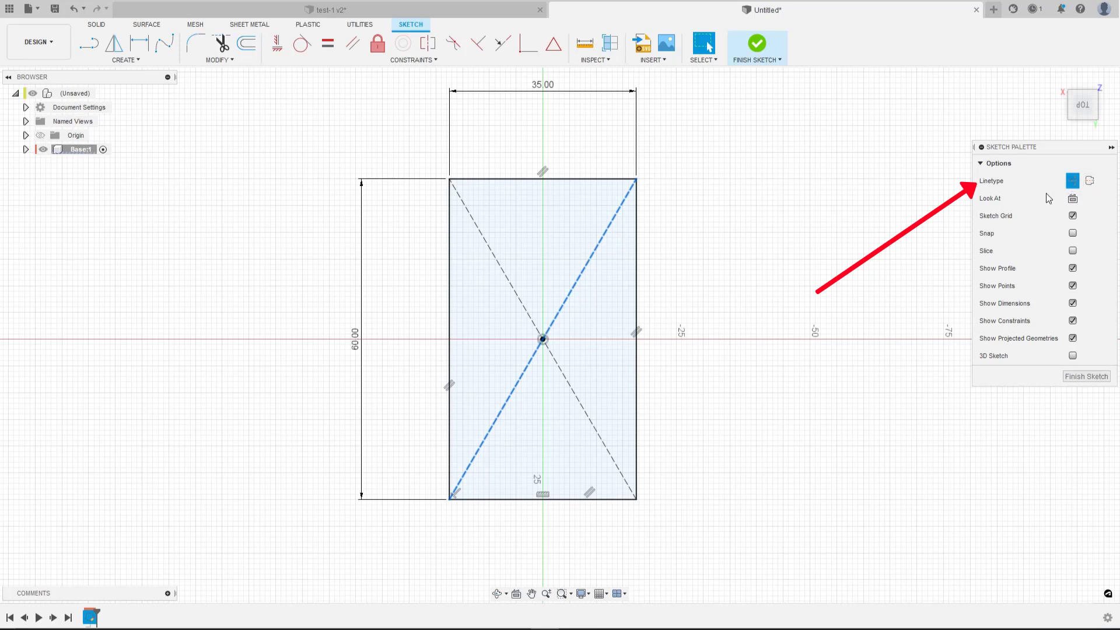
pyautogui.click(1074, 181)
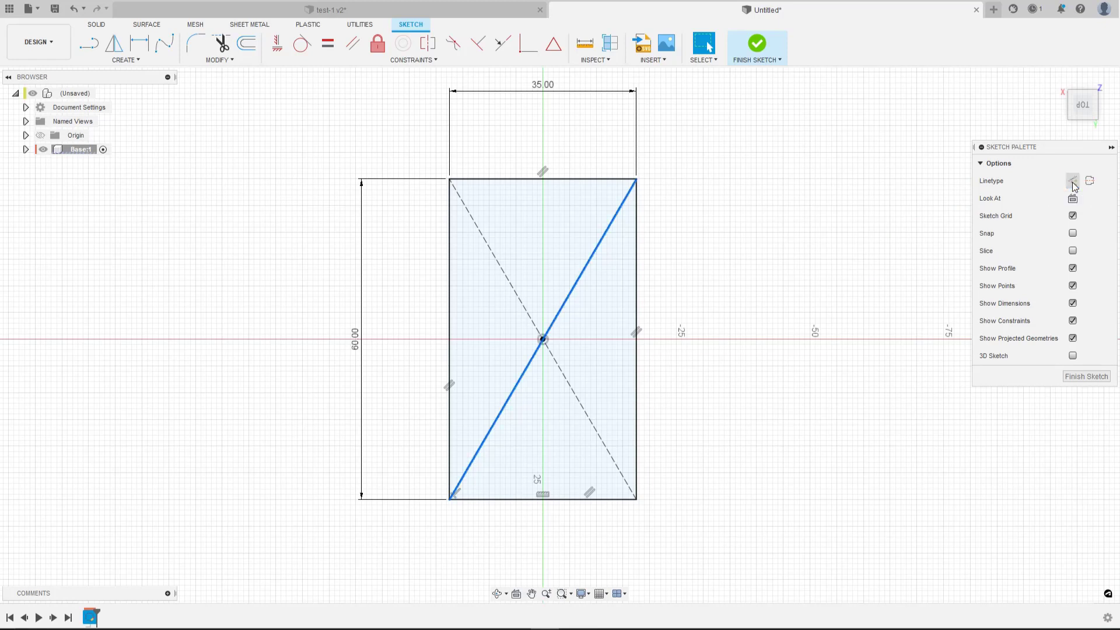
pyautogui.click(674, 224)
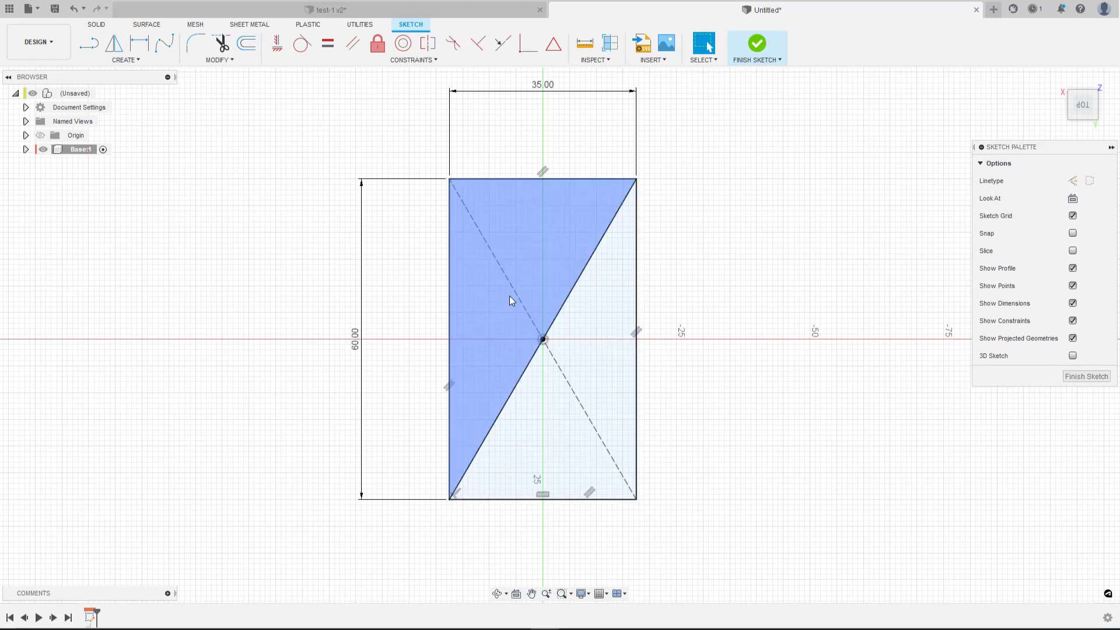
# Step: Select the solid diagonal and turn it back into a construction line
pyautogui.click(568, 292)
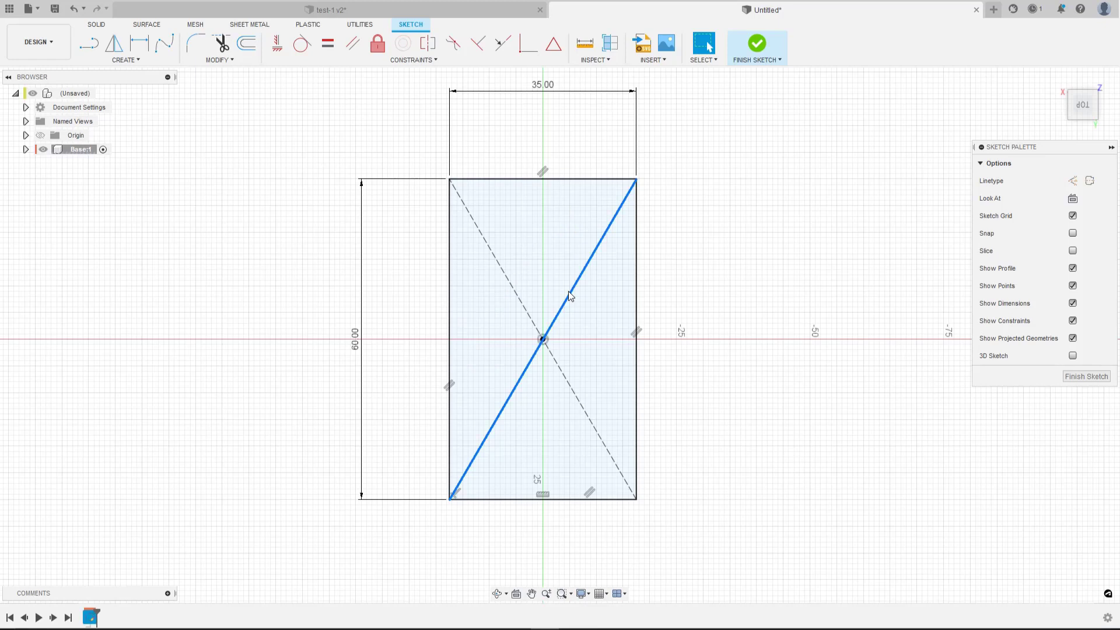
pyautogui.press('x')
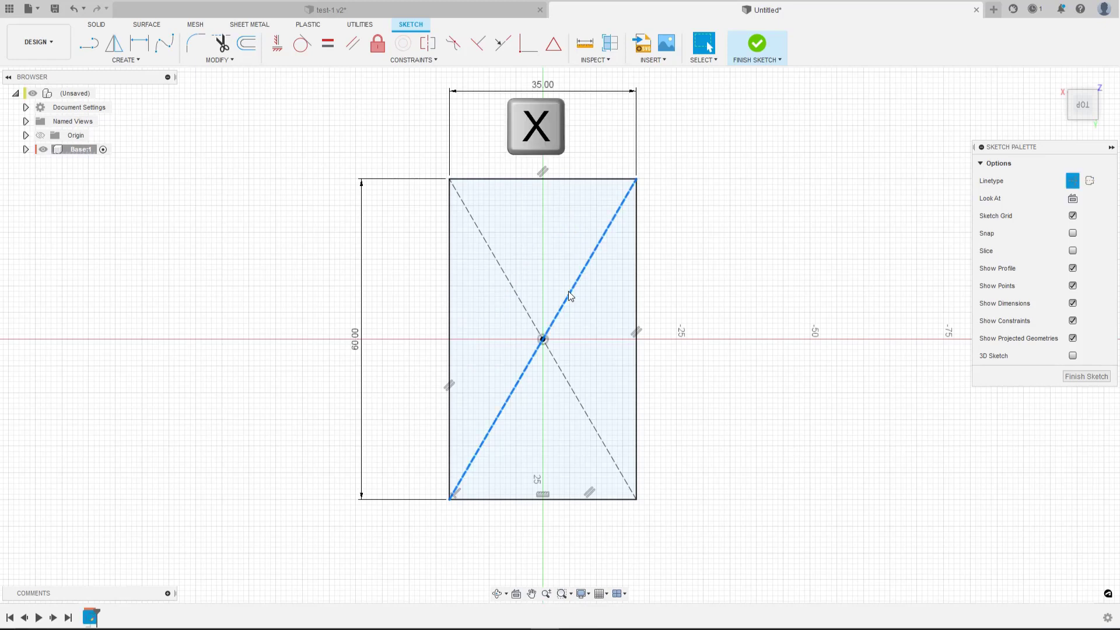
pyautogui.click(572, 296)
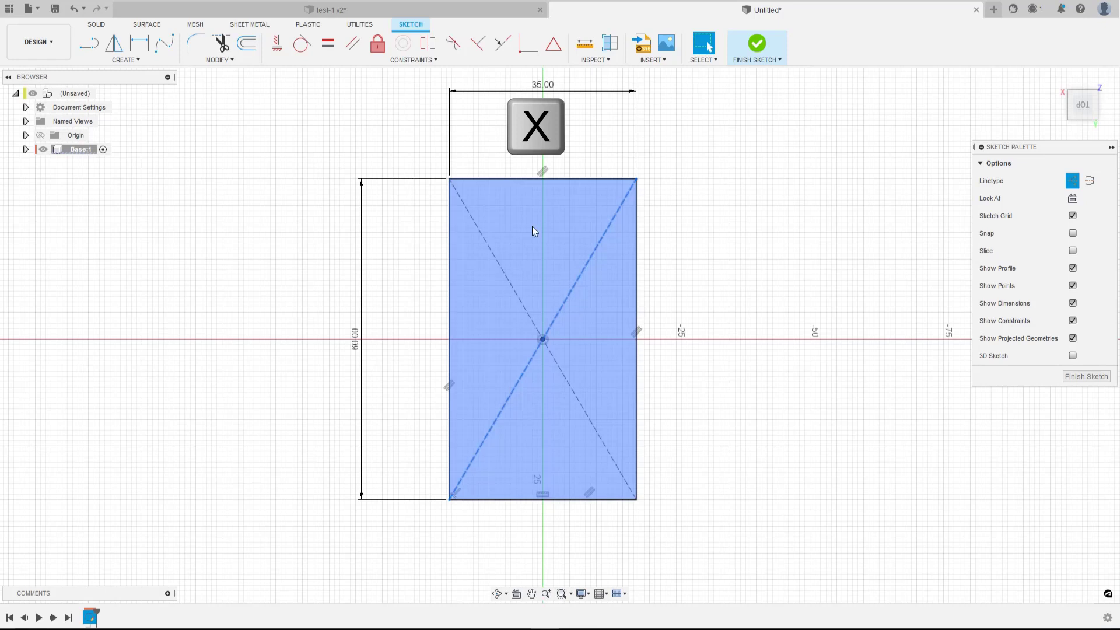
# Step: Toggle the rectangle's upper 35 mm edge to construction and back to a normal line
pyautogui.click(535, 179)
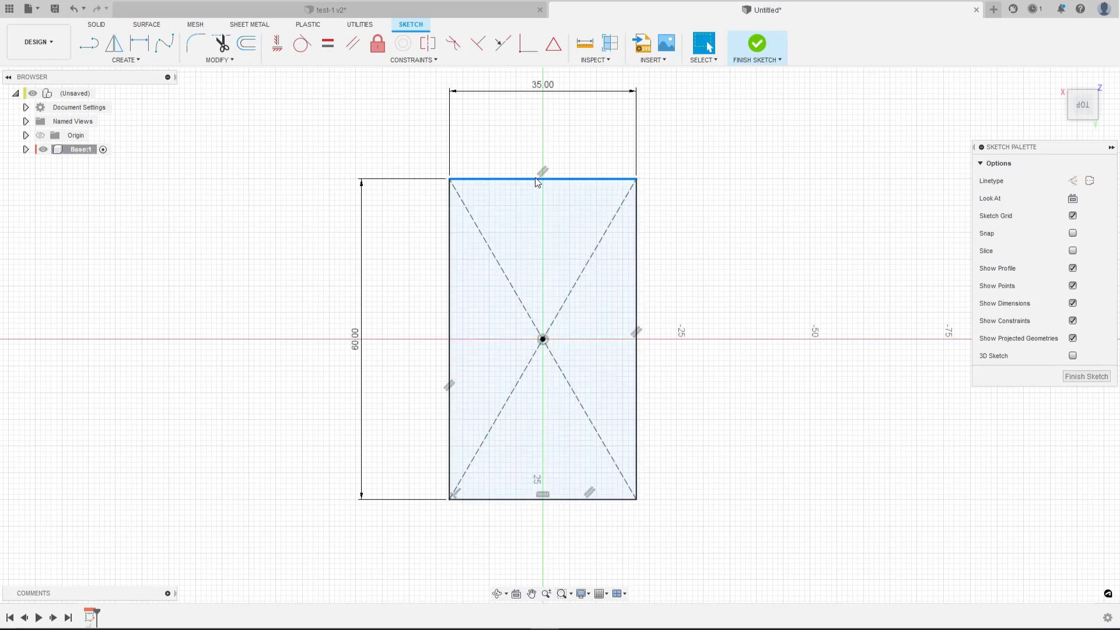
pyautogui.press('x')
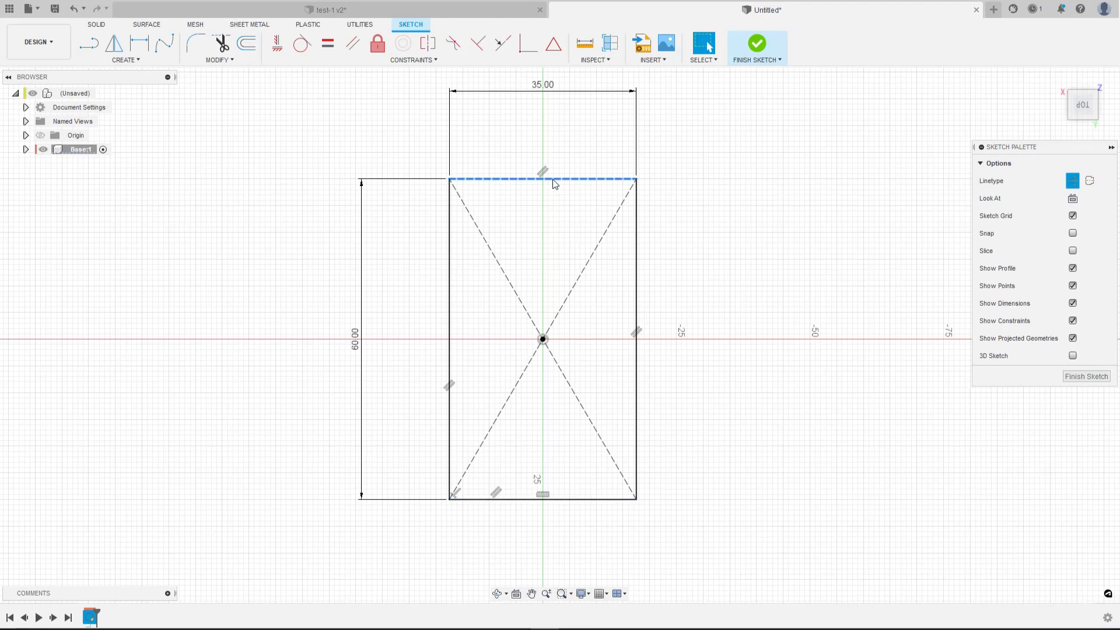
pyautogui.press('x')
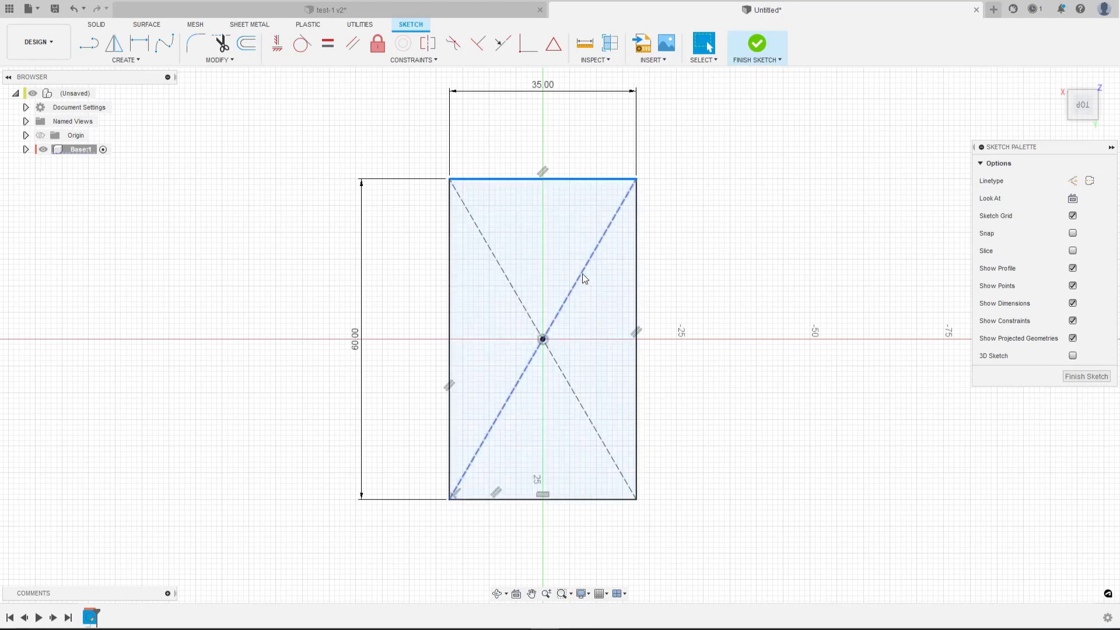
pyautogui.click(482, 190)
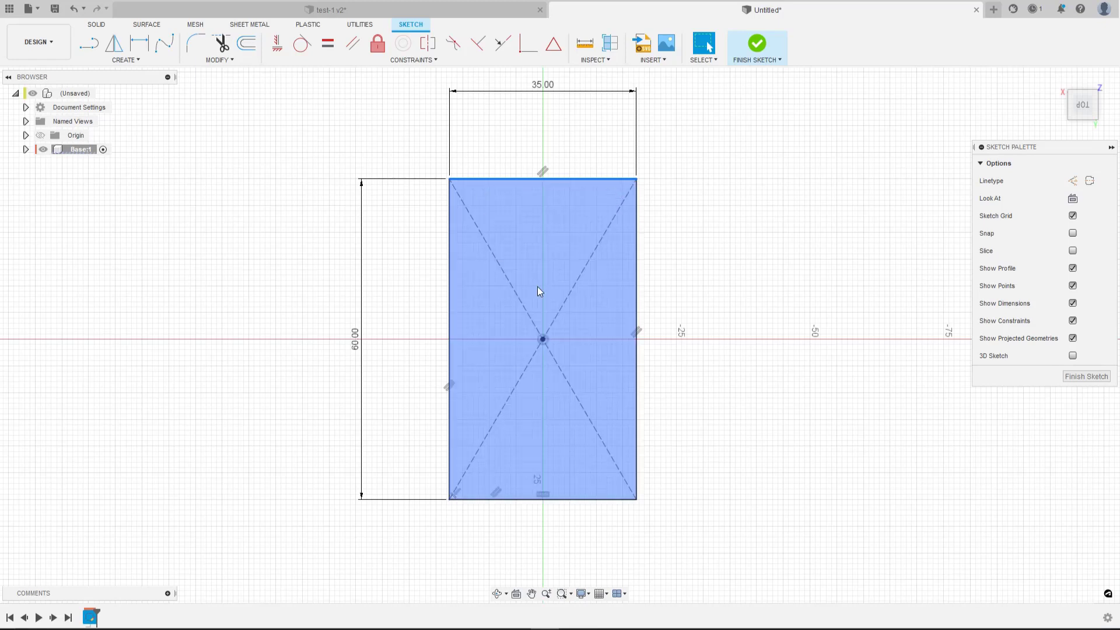
pyautogui.click(691, 206)
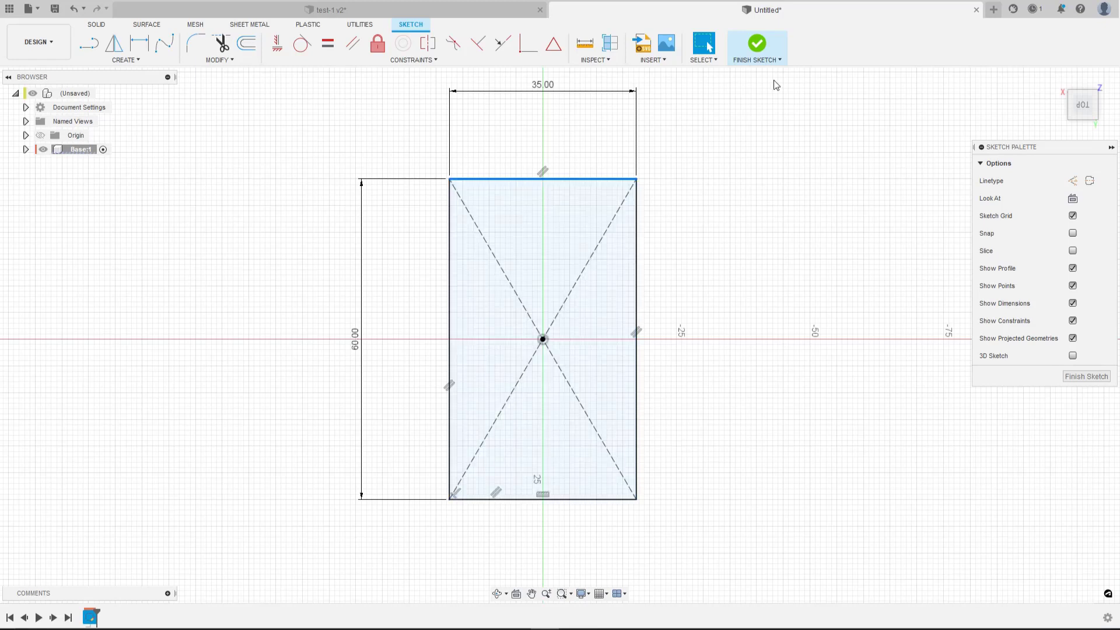
# Step: Finish the sketch and extrude the rectangular profile 5 mm as a new body
pyautogui.click(751, 44)
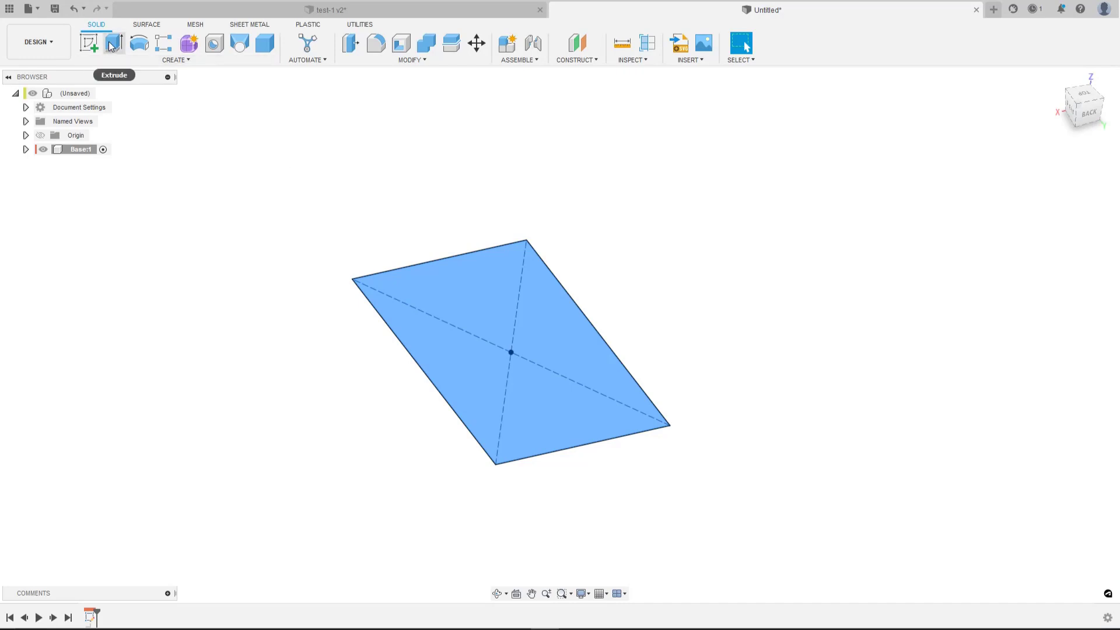
pyautogui.click(178, 61)
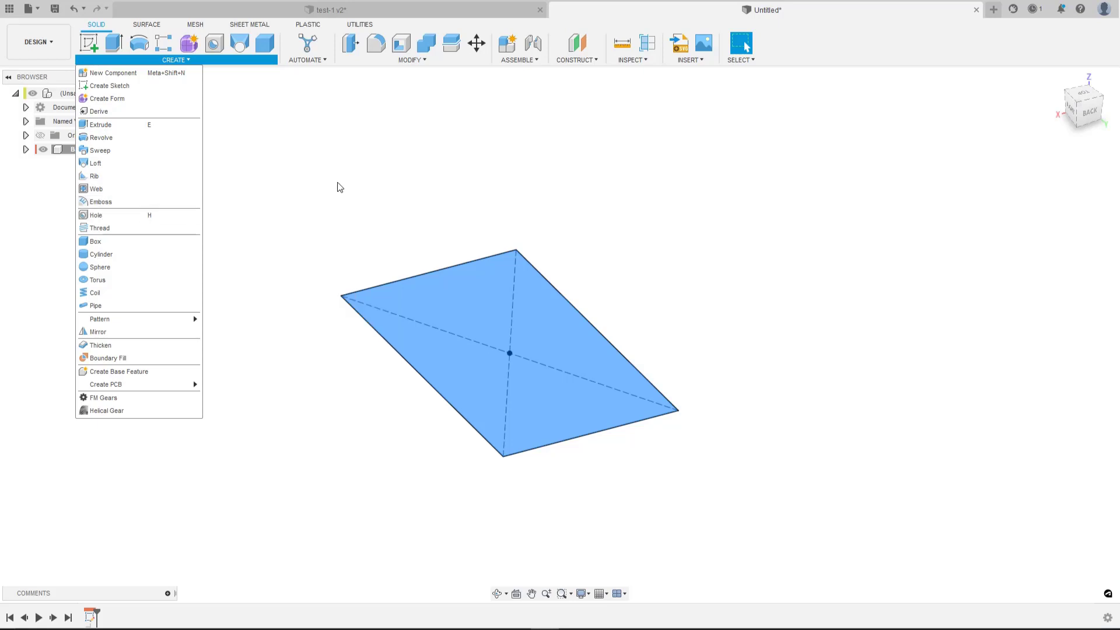
pyautogui.click(456, 282)
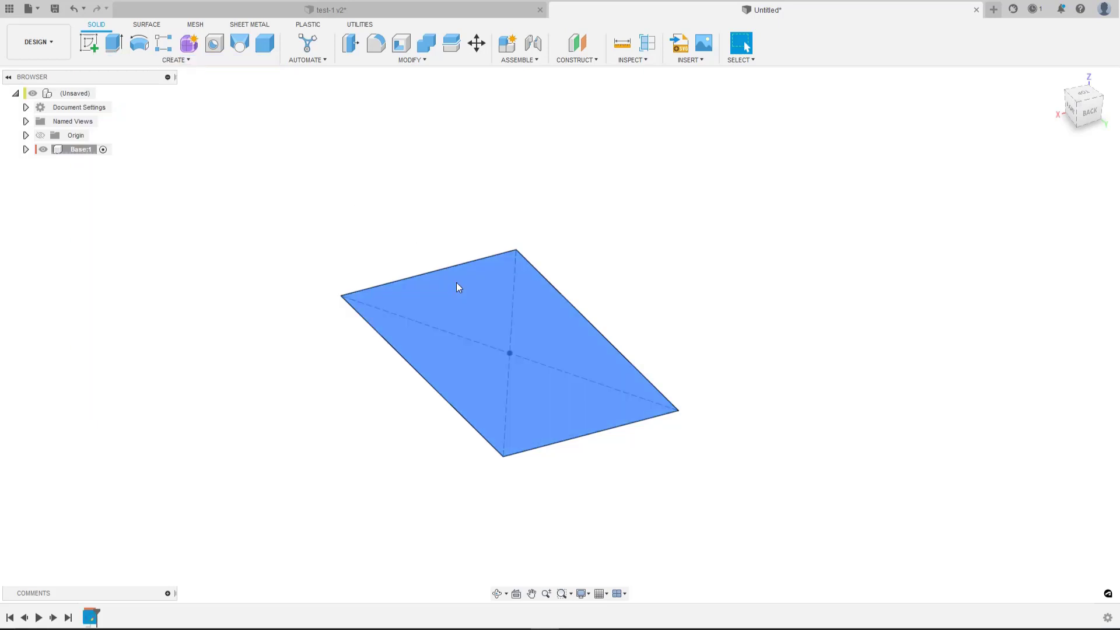
pyautogui.click(170, 59)
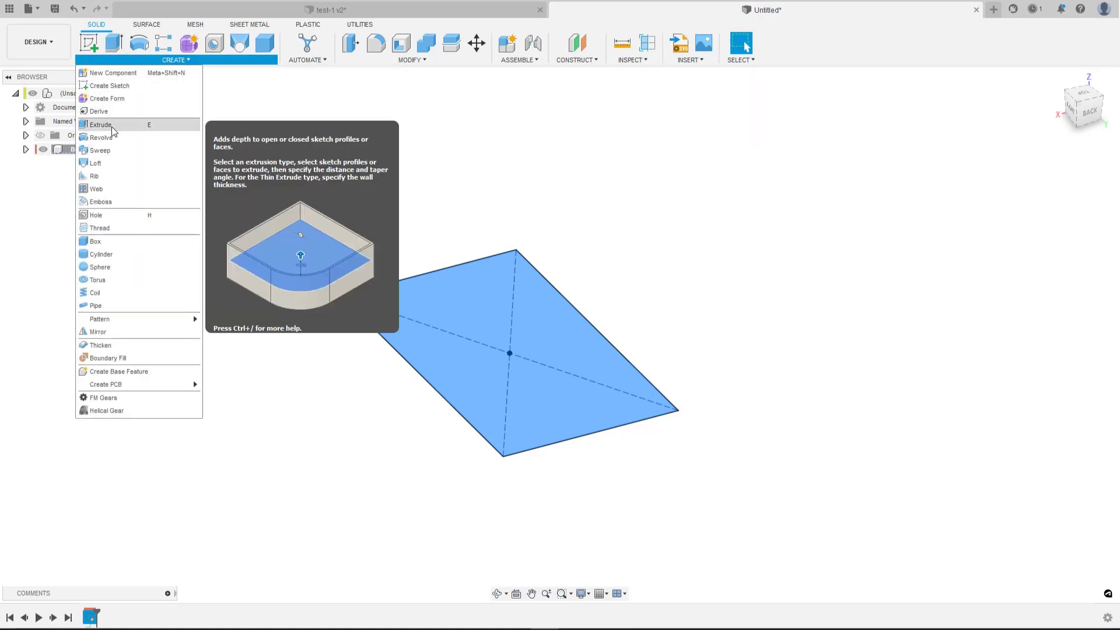
pyautogui.click(533, 328)
pyautogui.press('e')
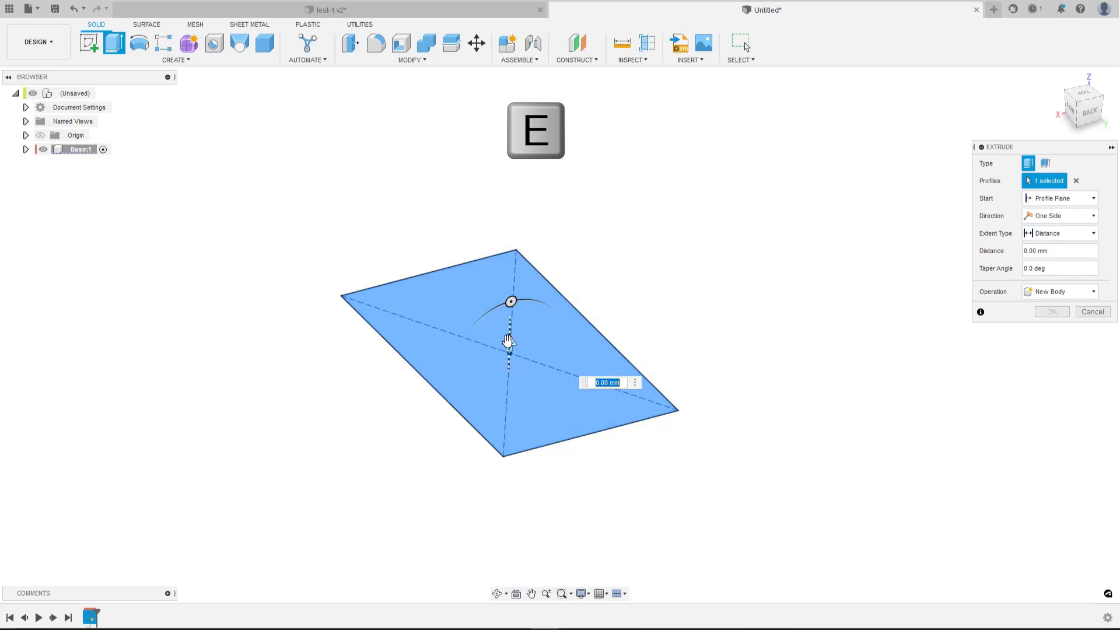
pyautogui.moveTo(510, 324); pyautogui.dragTo(511, 290)
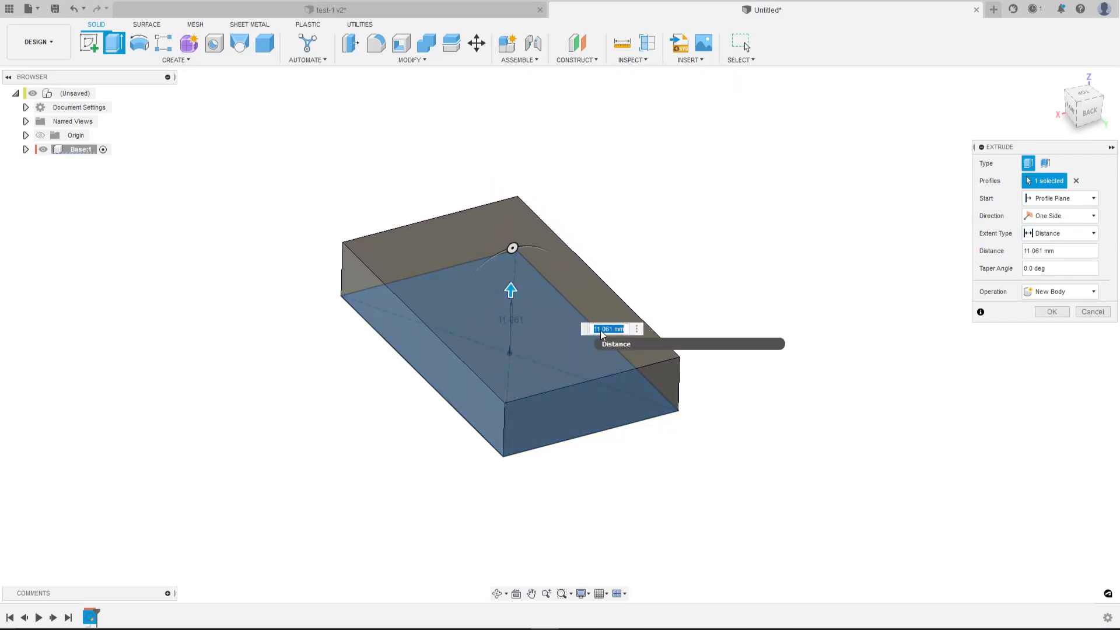
pyautogui.write('5')
pyautogui.press('Return')
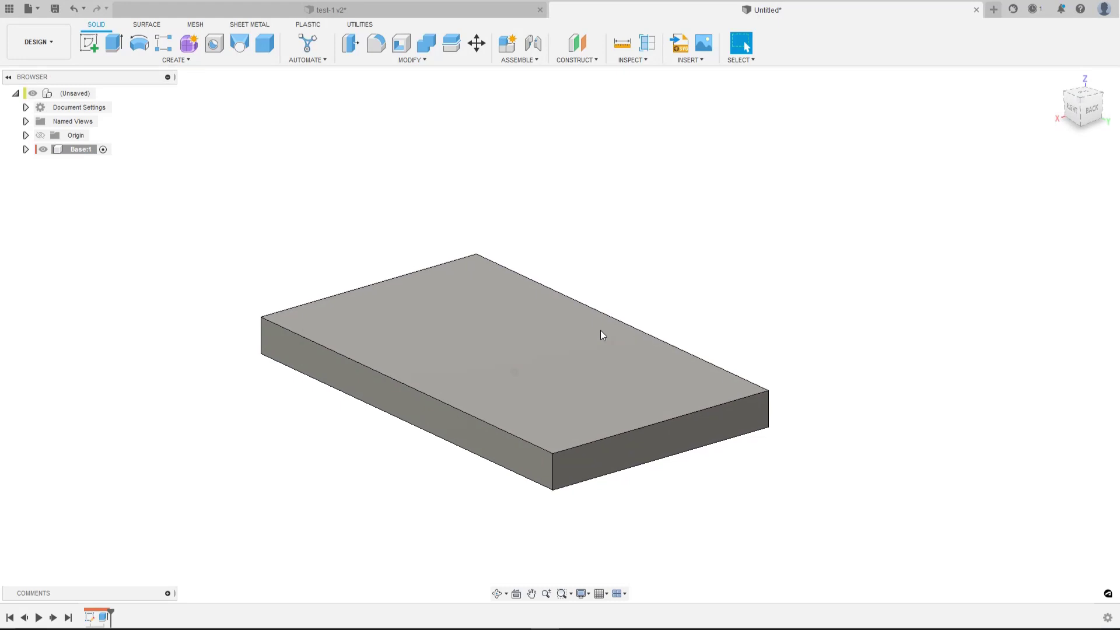
# Step: Check the finished test-1 v2 assembly and, back in the untitled design, start a sketch on the vertical origin plane running lengthwise through the plate
pyautogui.click(309, 10)
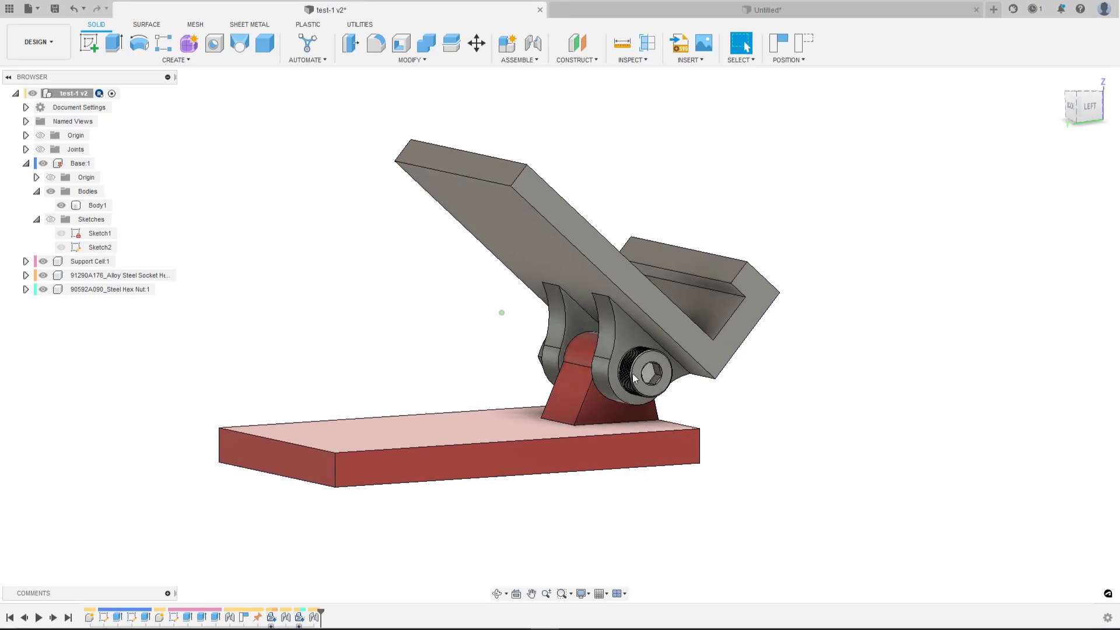
pyautogui.click(734, 10)
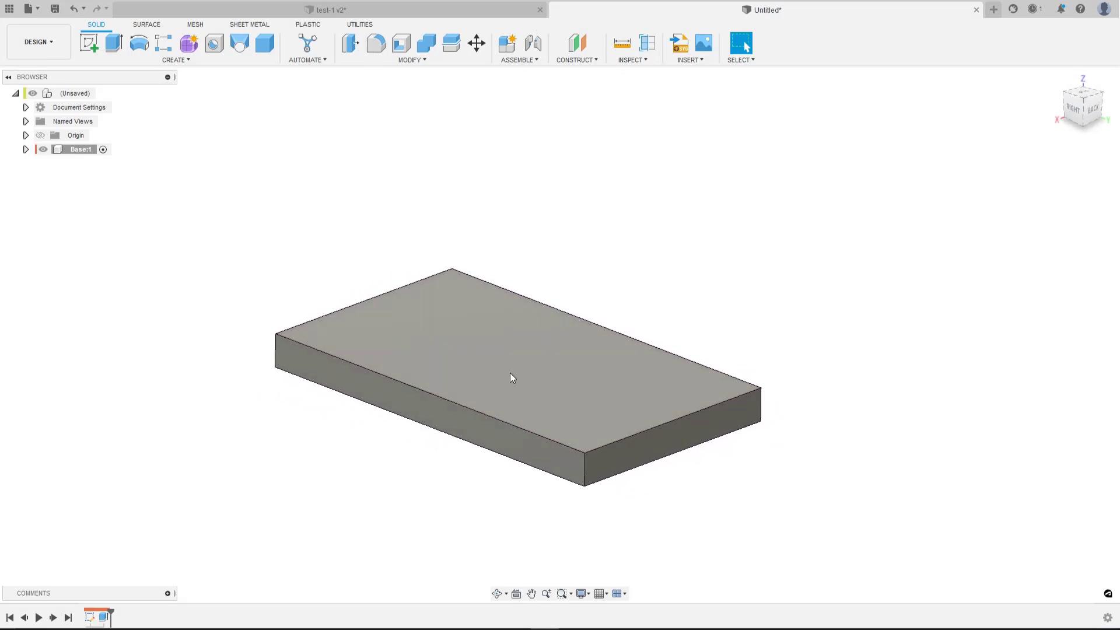
pyautogui.click(88, 47)
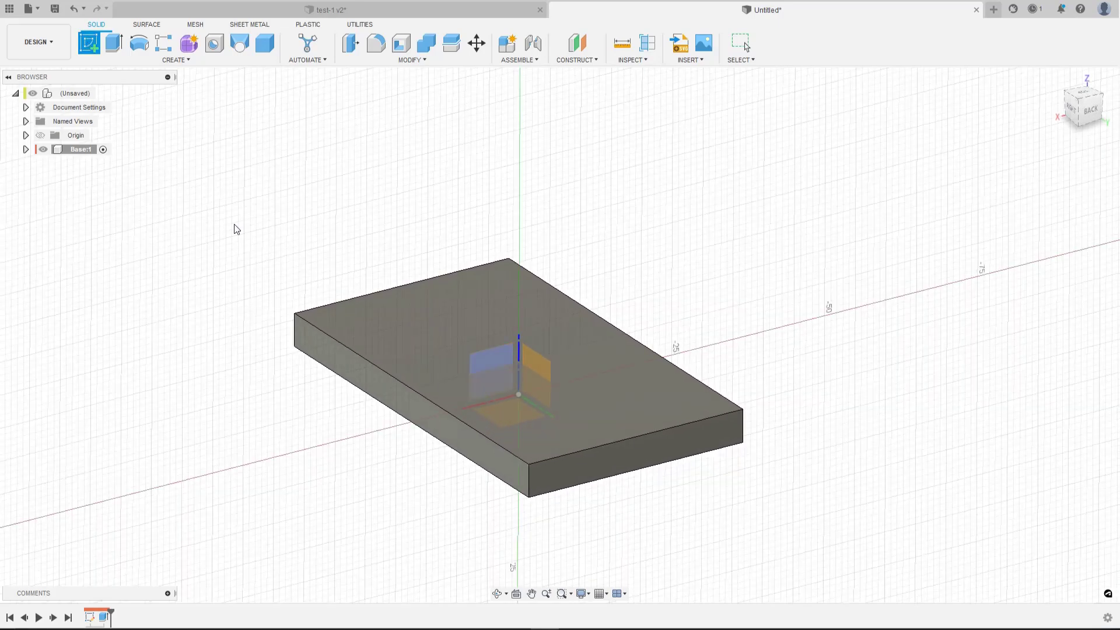
pyautogui.click(536, 366)
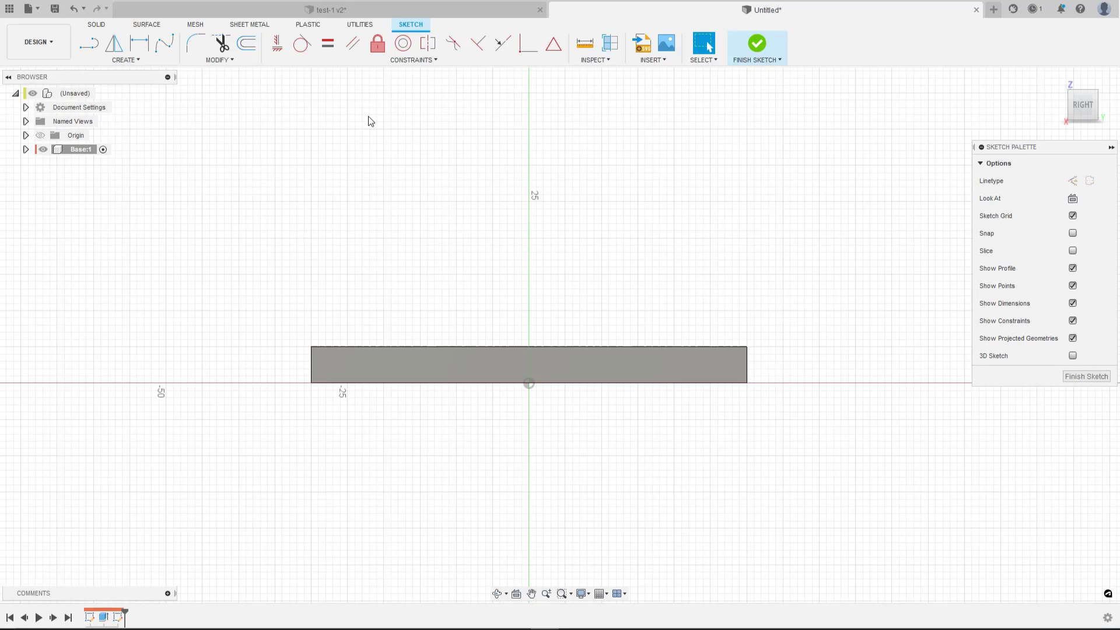
# Step: Draw a 4.3 mm diameter circle above the plate near its end and place its dimension label clear of the circle
pyautogui.press('c')
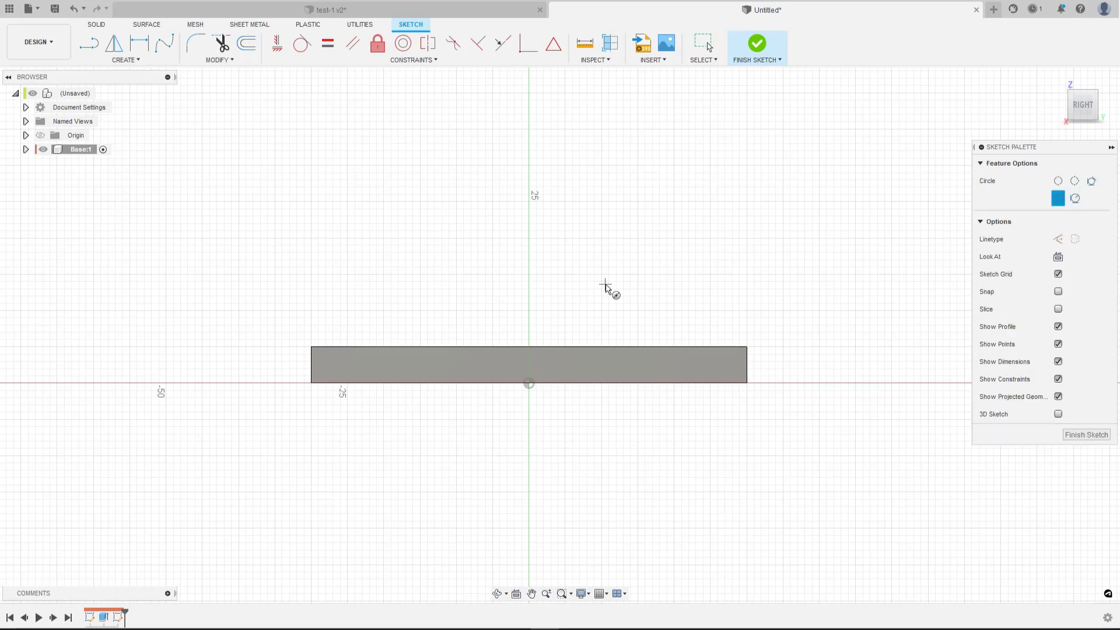
pyautogui.click(694, 284)
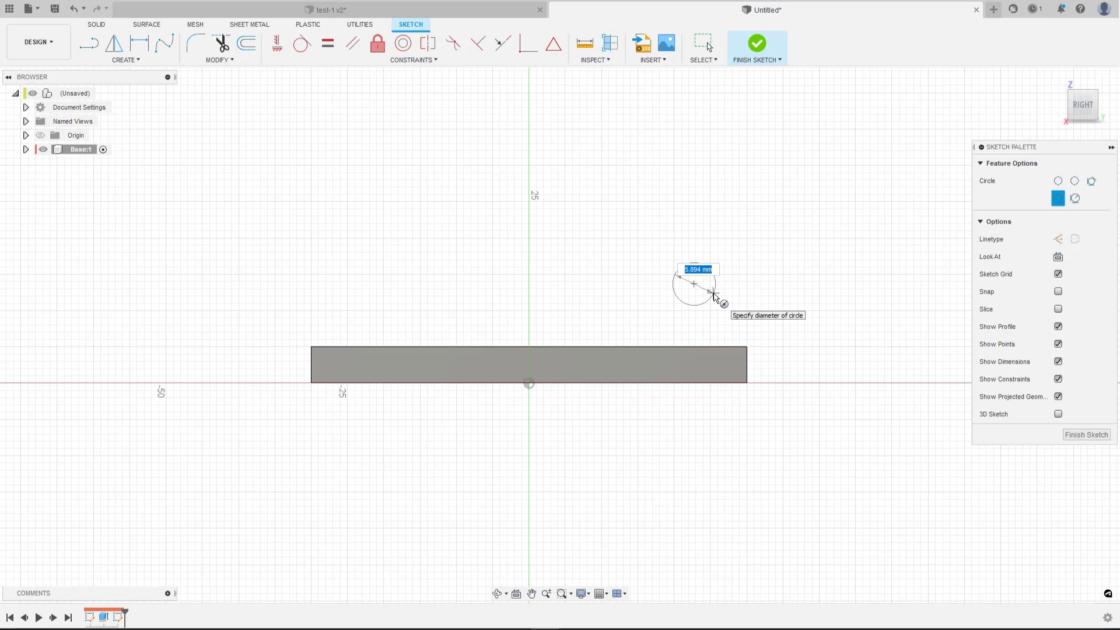
pyautogui.write('4.3')
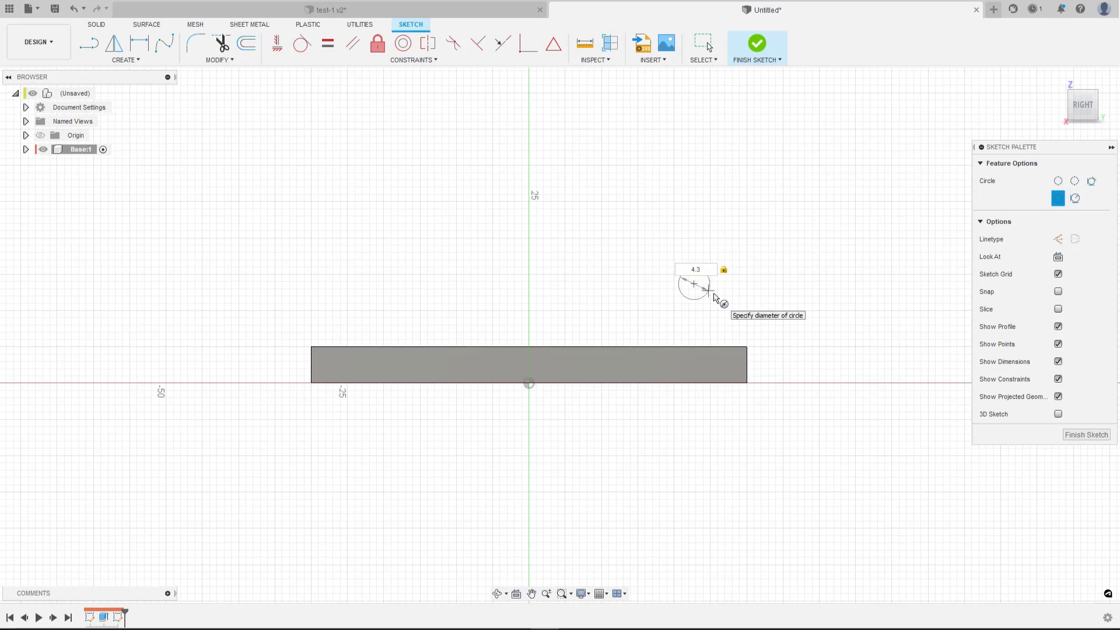
pyautogui.press('Return')
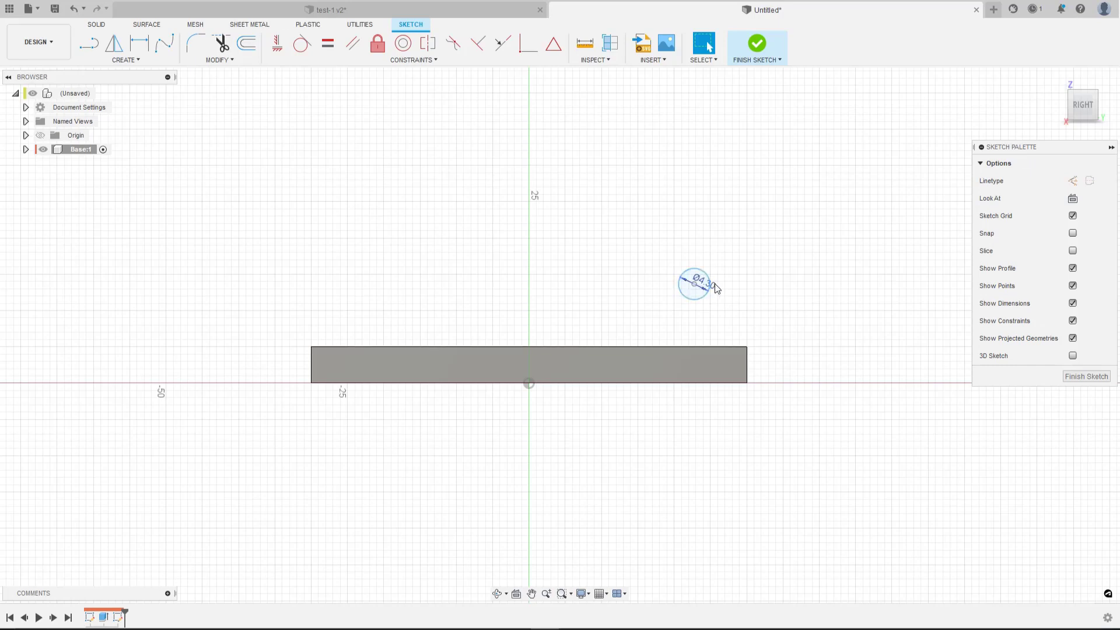
pyautogui.moveTo(717, 288); pyautogui.dragTo(779, 252)
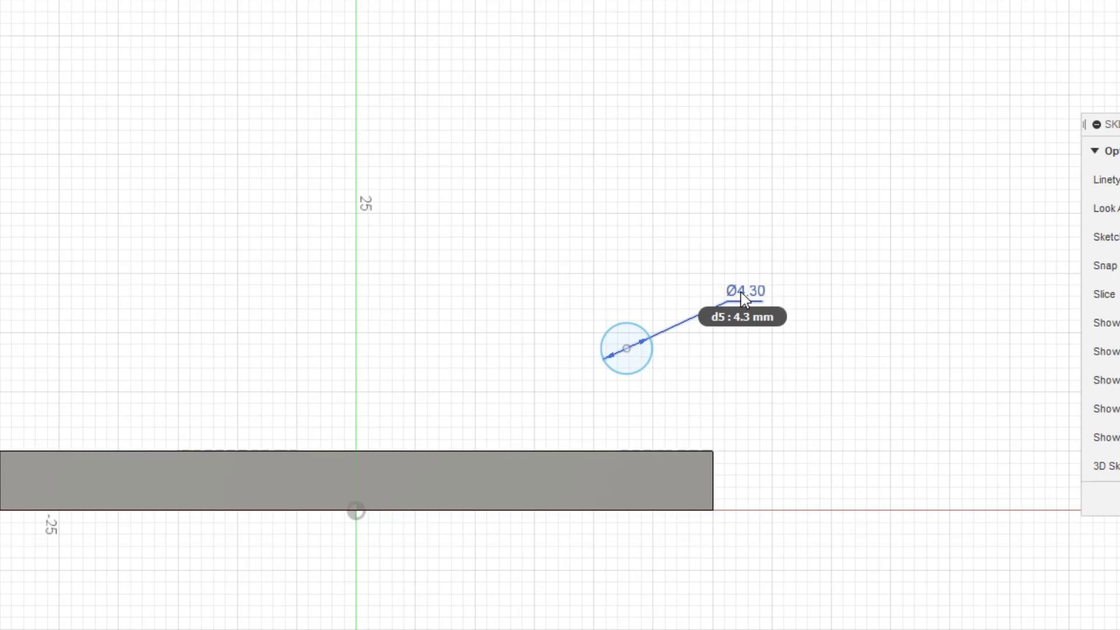
pyautogui.press('Return')
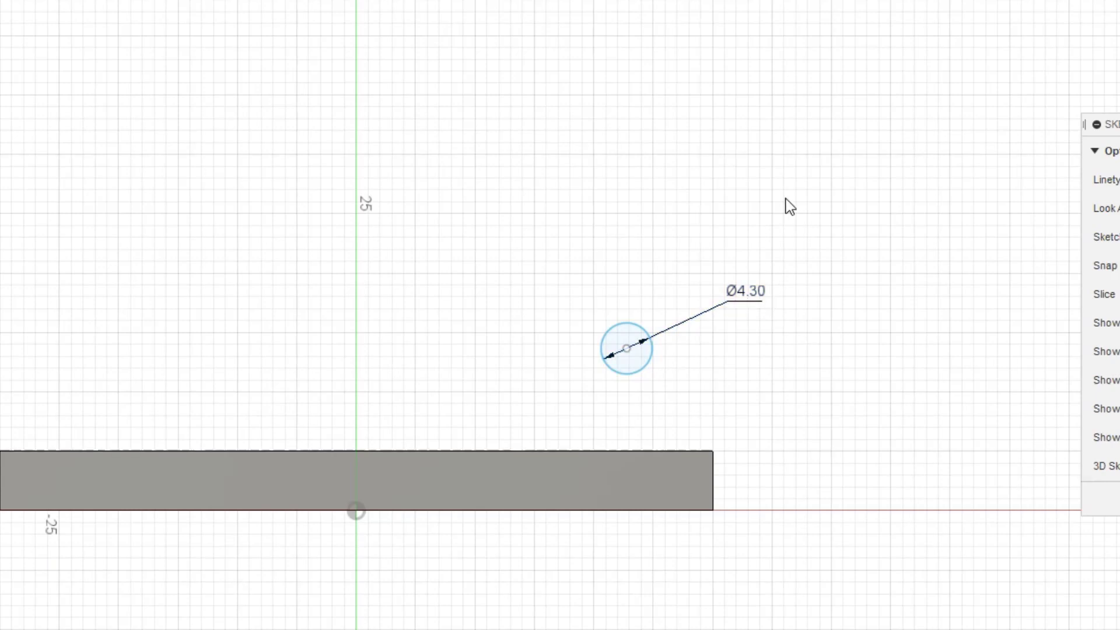
# Step: Add a concentric outer circle with diameter d5+4 and place its dimension label clear of the circles
pyautogui.press('c')
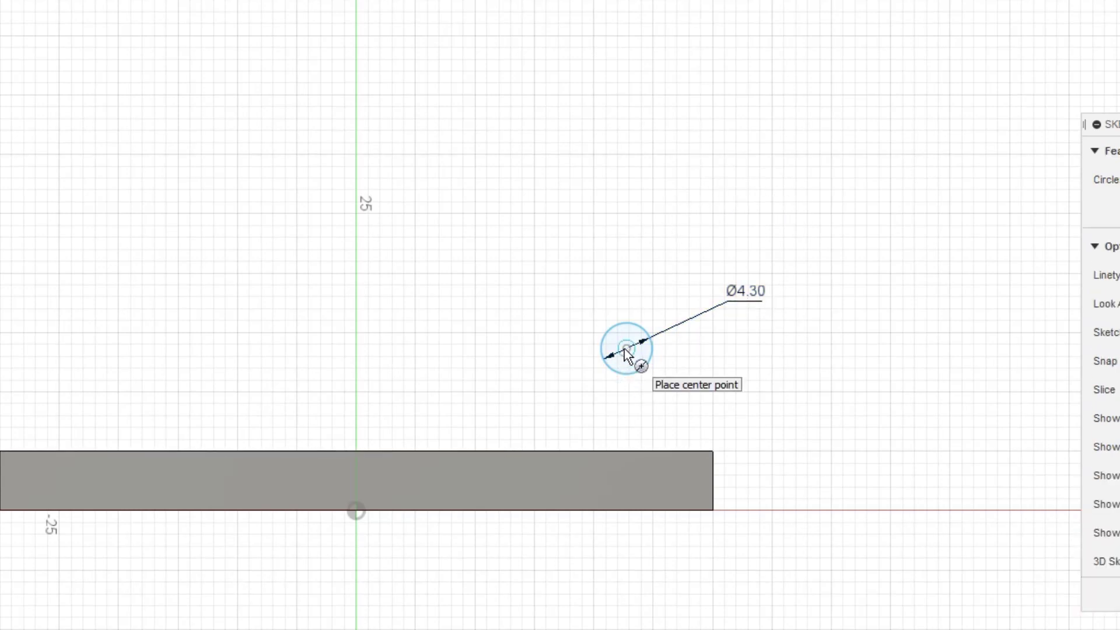
pyautogui.click(627, 350)
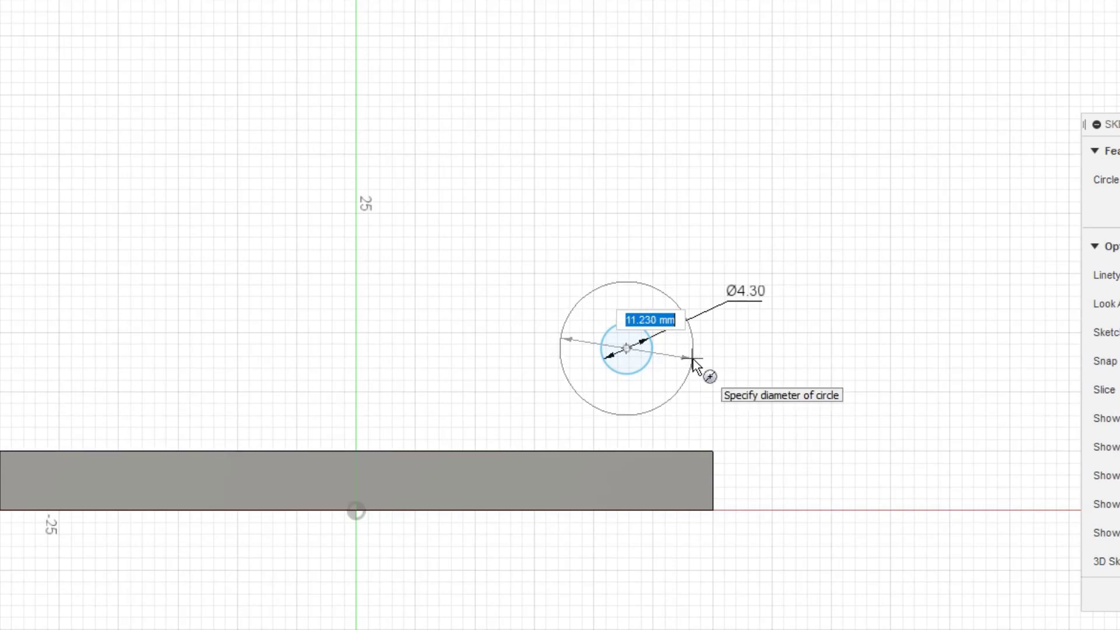
pyautogui.write('d5')
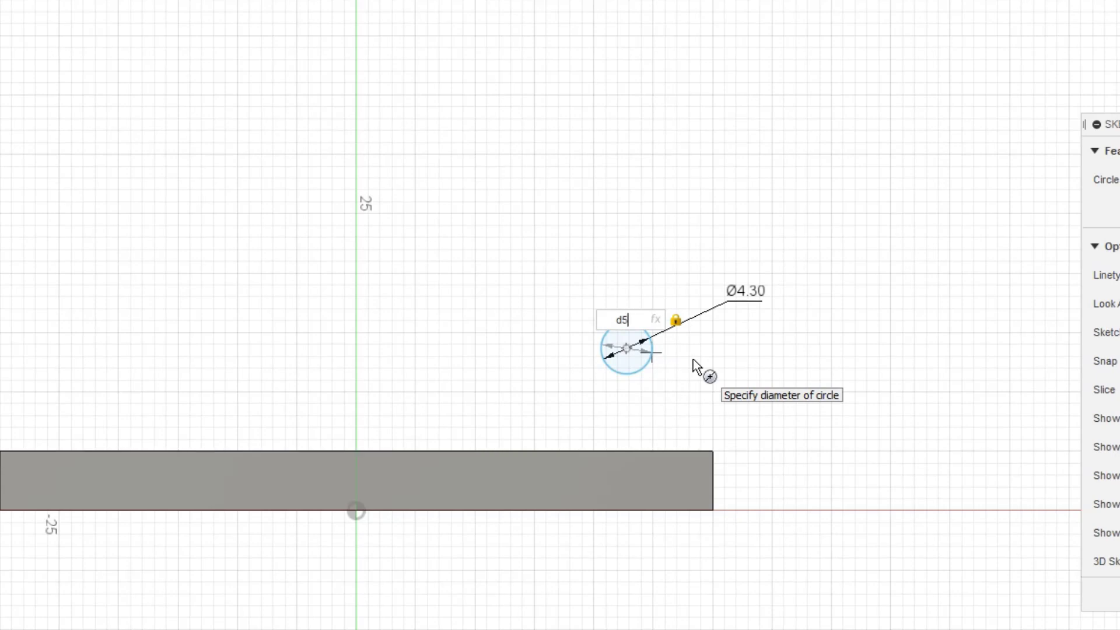
pyautogui.write('+4')
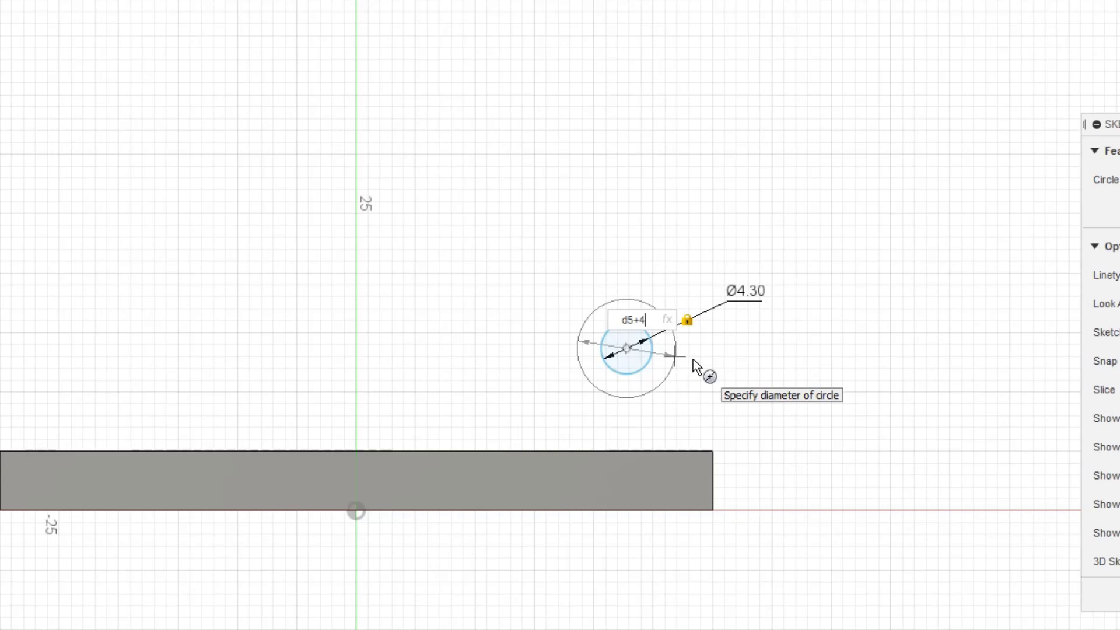
pyautogui.press('Return')
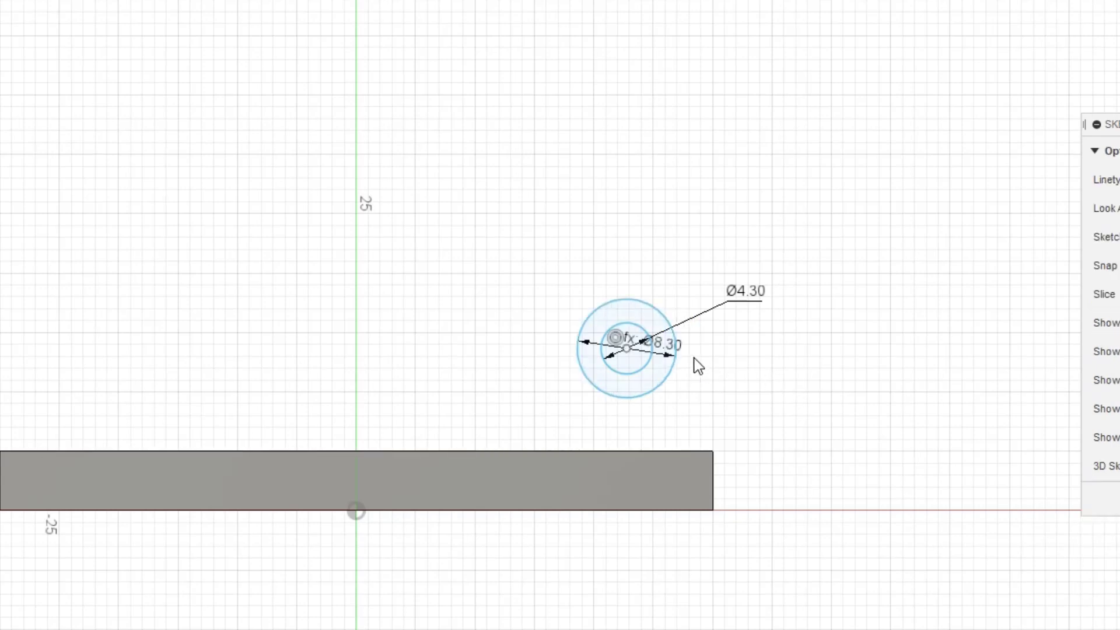
pyautogui.moveTo(677, 355); pyautogui.dragTo(795, 366)
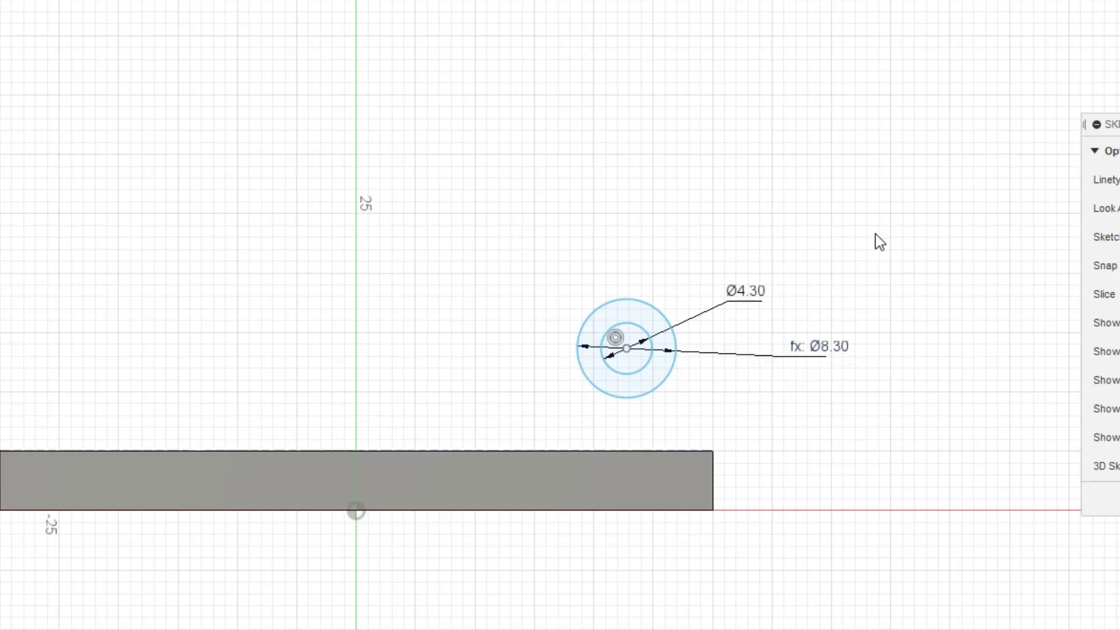
# Step: Set the inner circle's diameter to 5.3 mm to test the linked outer circle, and restore it to 4.3 mm
pyautogui.doubleClick(743, 292)
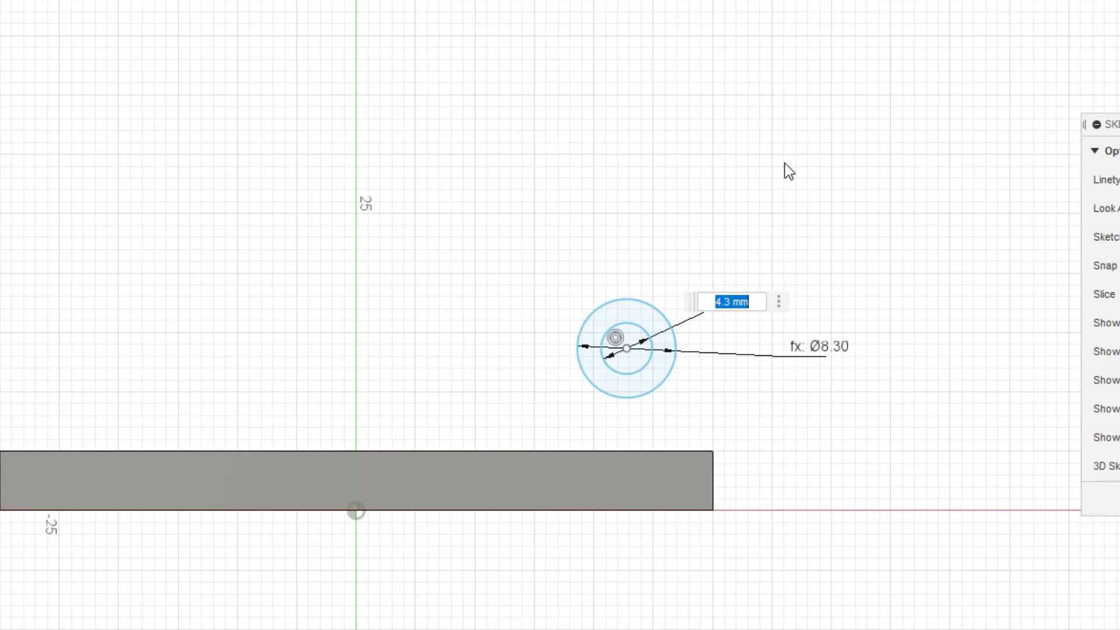
pyautogui.write('5.3')
pyautogui.press('Return')
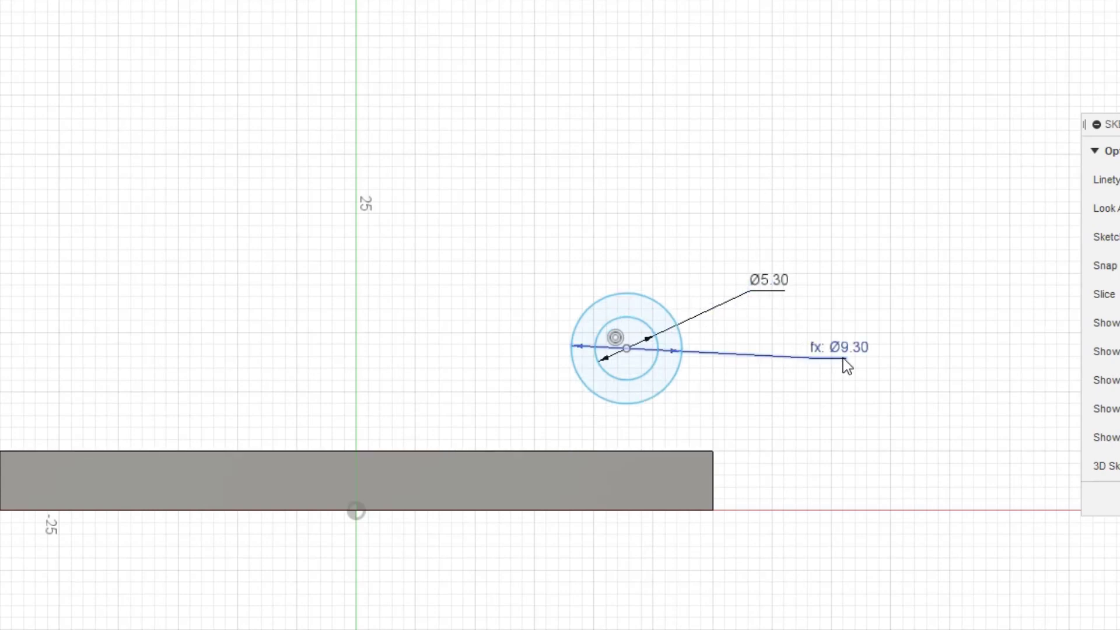
pyautogui.moveTo(841, 354)
pyautogui.doubleClick(766, 286)
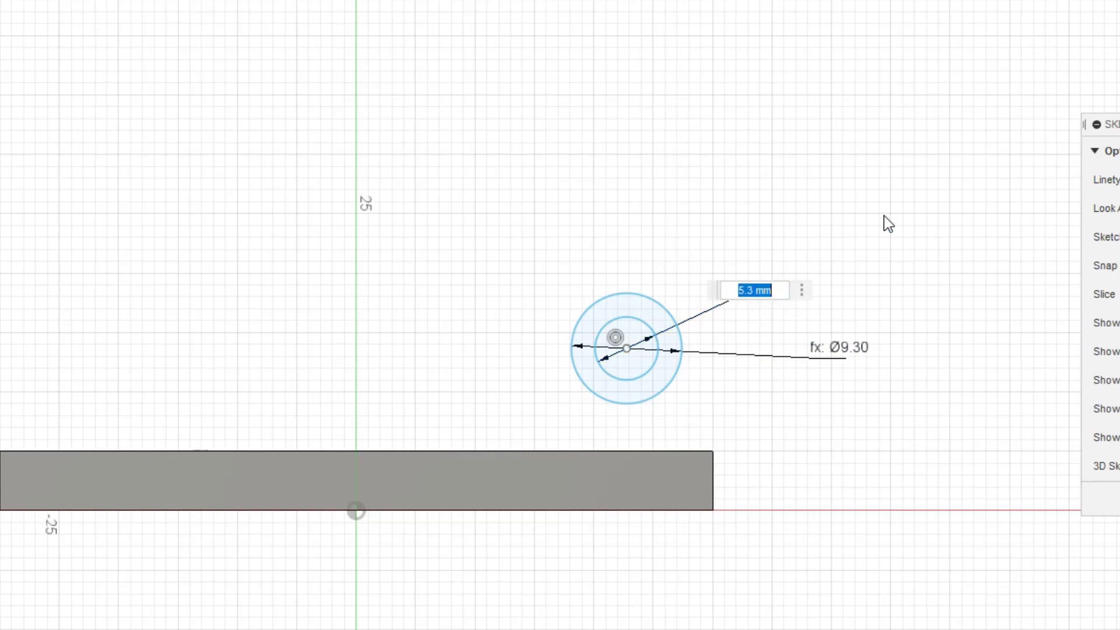
pyautogui.write('4.3')
pyautogui.press('Return')
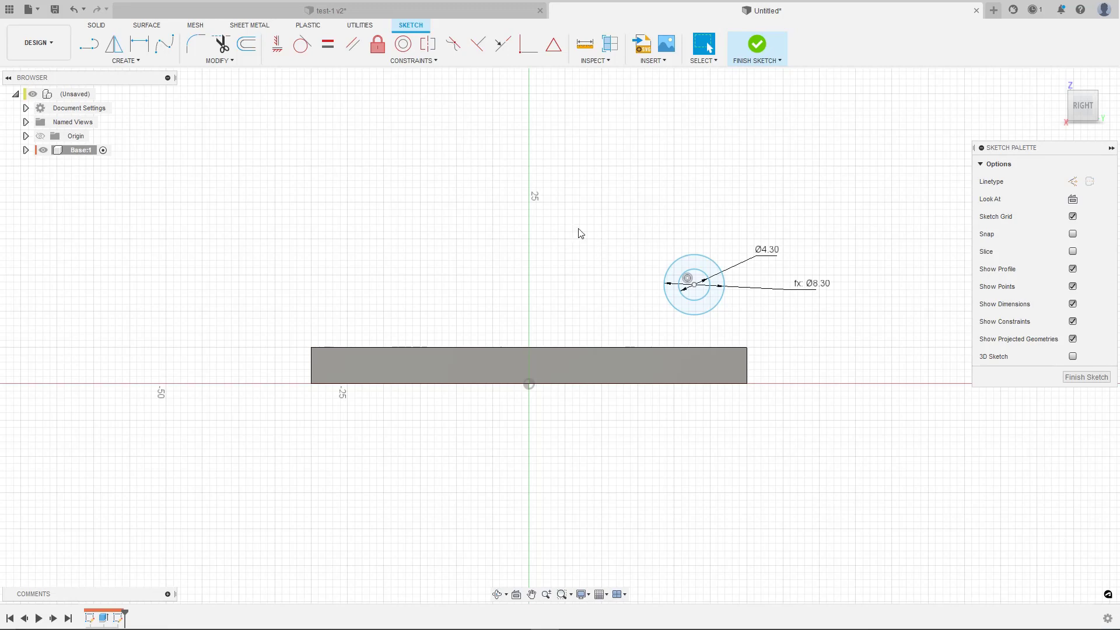
pyautogui.press('l')
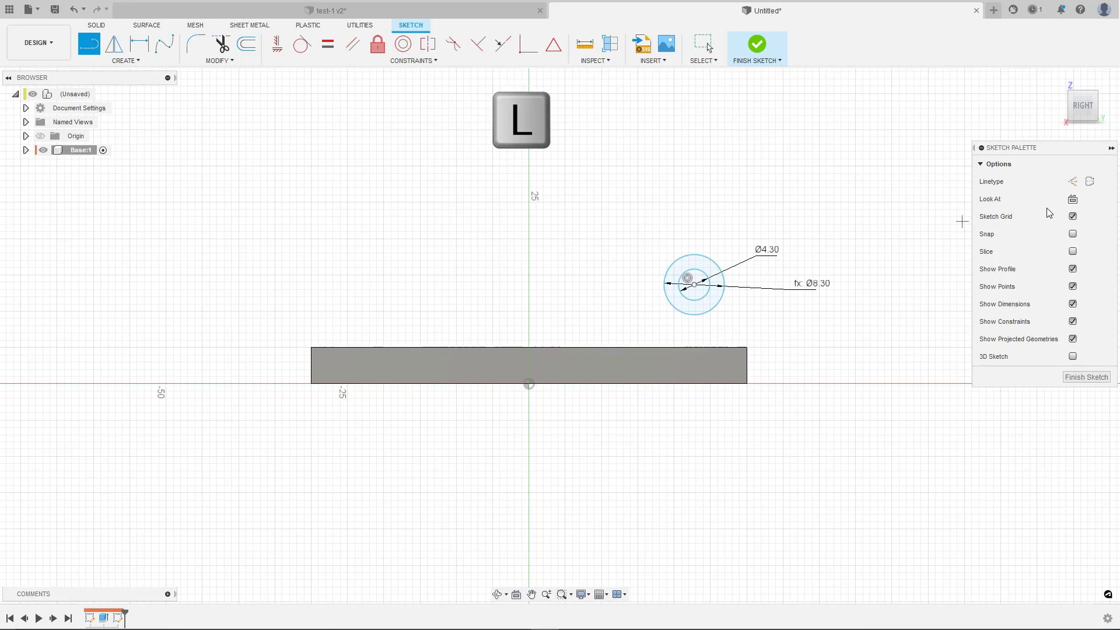
pyautogui.click(1073, 182)
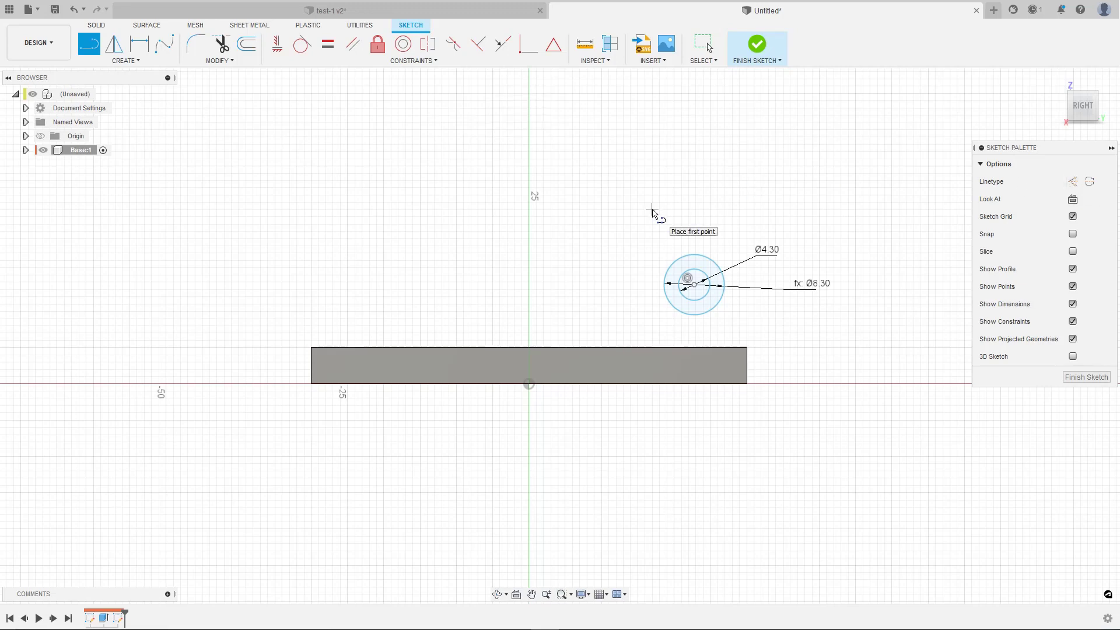
pyautogui.press('x')
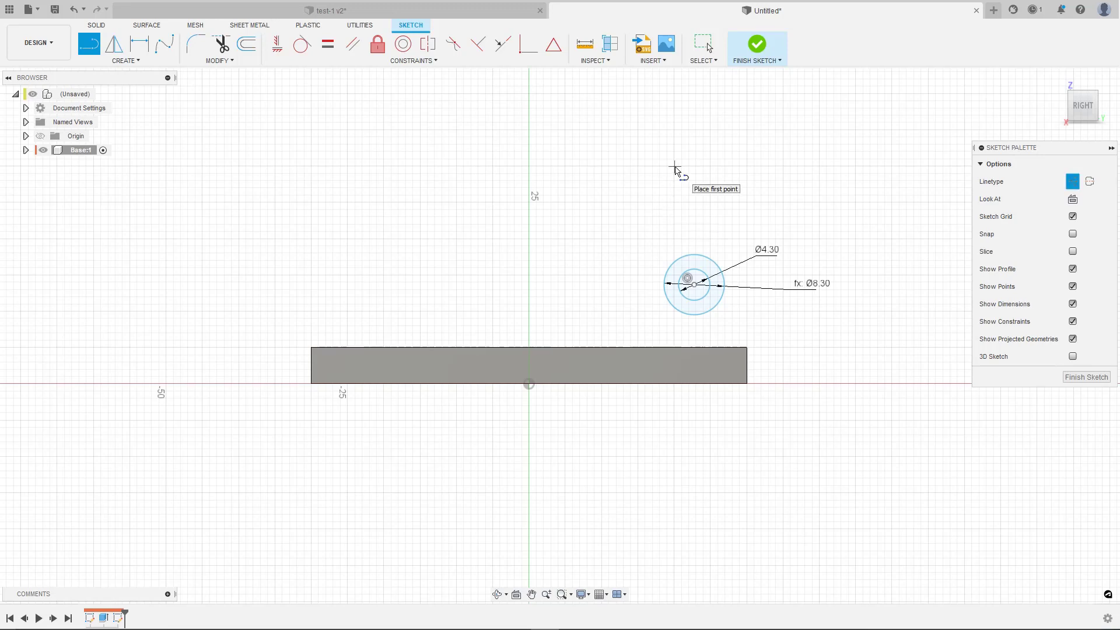
pyautogui.click(694, 284)
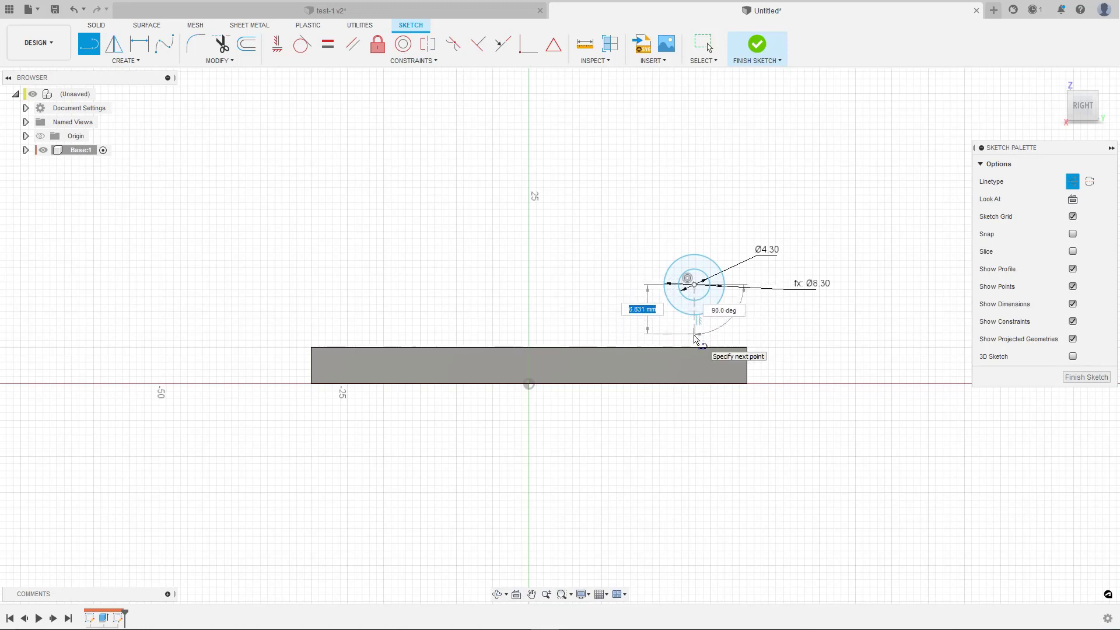
pyautogui.press('Escape')
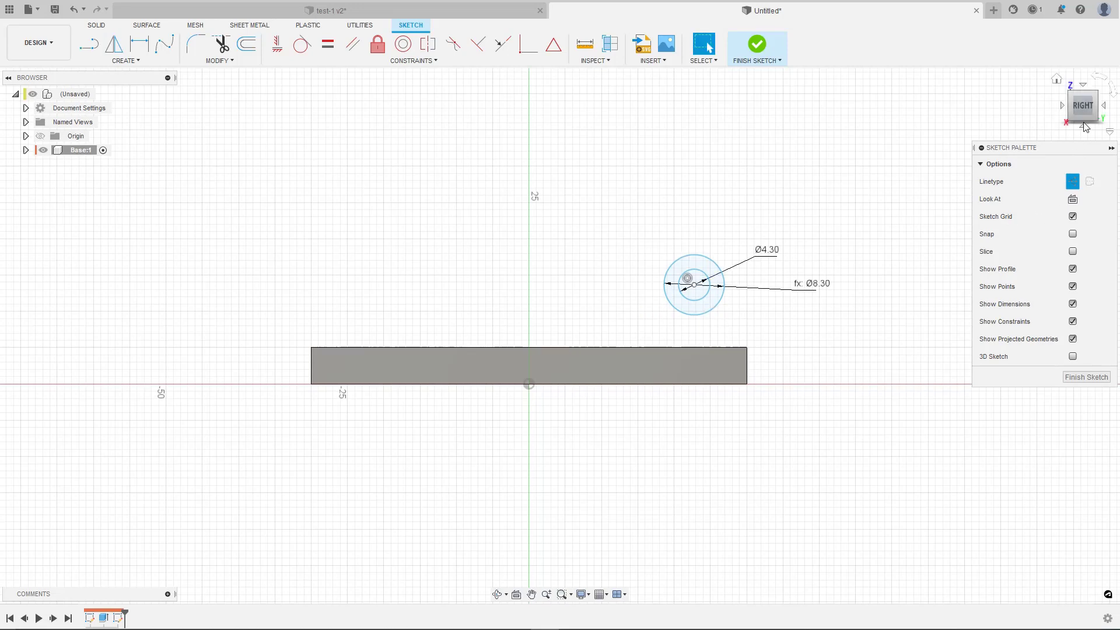
# Step: Finish the sketch, try a line in a new sketch on the plate's long side face, and undo that sketch
pyautogui.moveTo(1078, 108)
pyautogui.mouseDown()
pyautogui.moveTo(833, 140)
pyautogui.moveTo(533, 359)
pyautogui.moveTo(604, 384)
pyautogui.mouseUp()
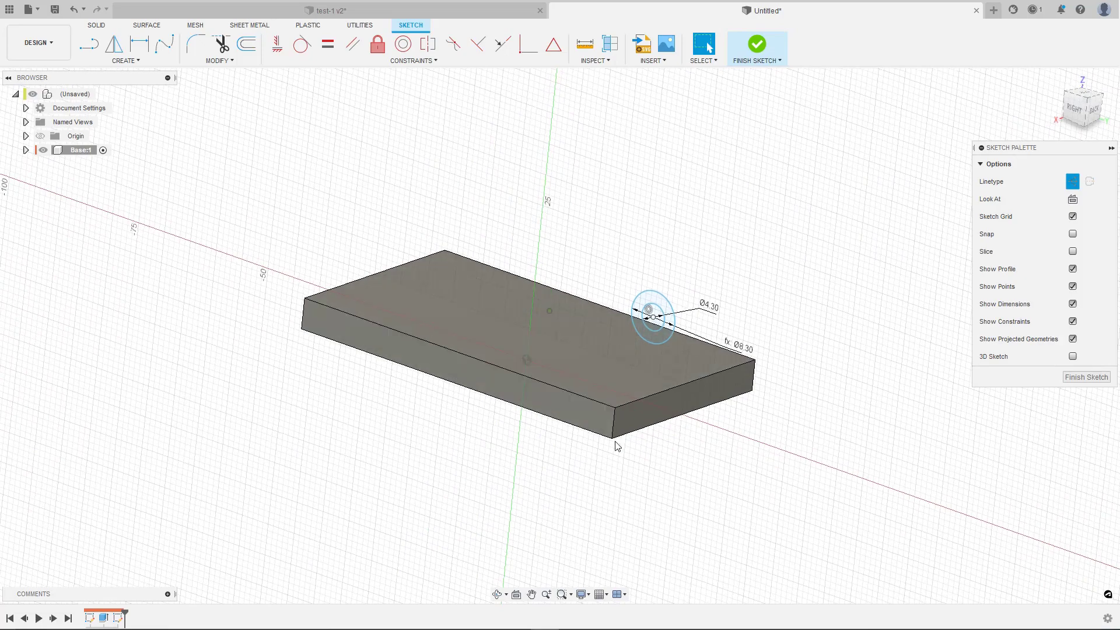
pyautogui.keyDown('shift'); pyautogui.moveTo(615, 445); pyautogui.dragTo(610, 442, button='middle'); pyautogui.keyUp('shift')
pyautogui.keyDown('shift'); pyautogui.moveTo(484, 372); pyautogui.dragTo(502, 371, button='middle'); pyautogui.keyUp('shift')
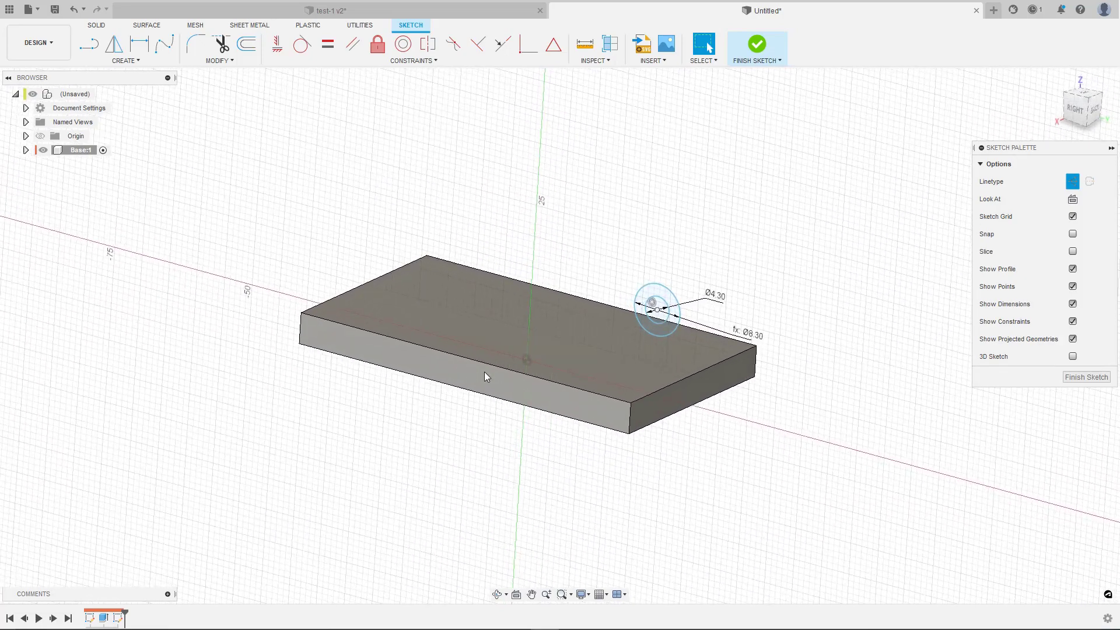
pyautogui.click(757, 45)
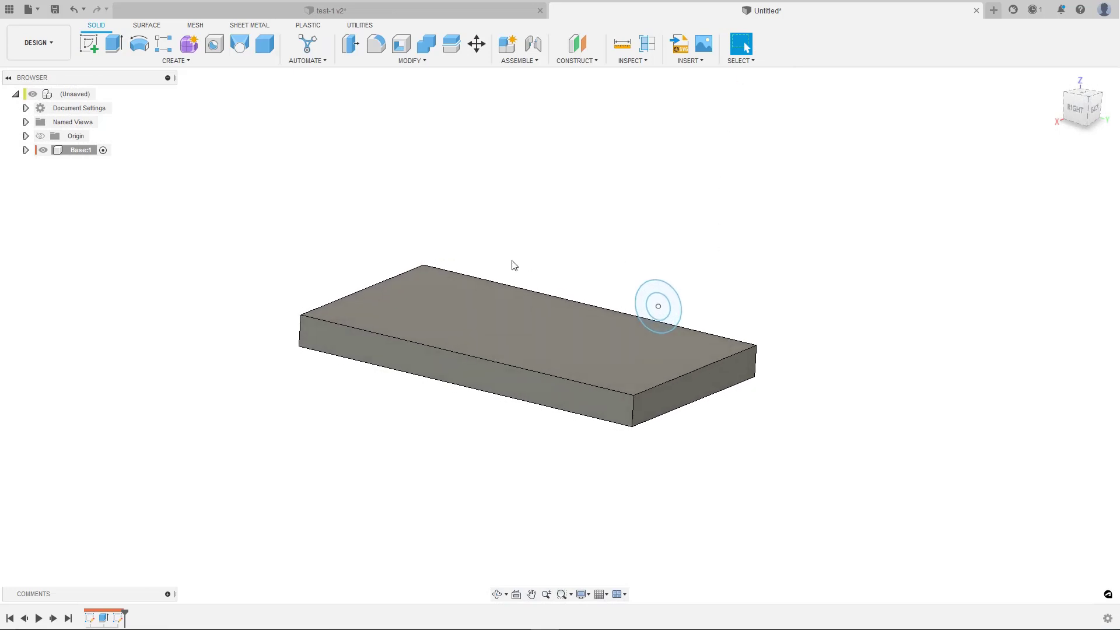
pyautogui.click(466, 373)
pyautogui.click(89, 40)
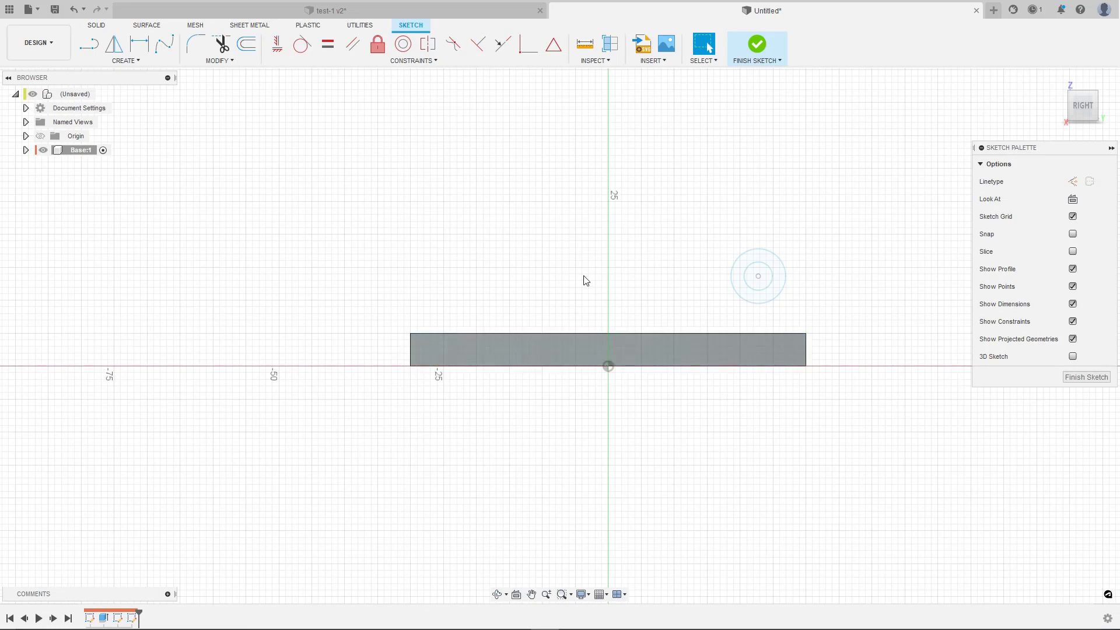
pyautogui.press('l')
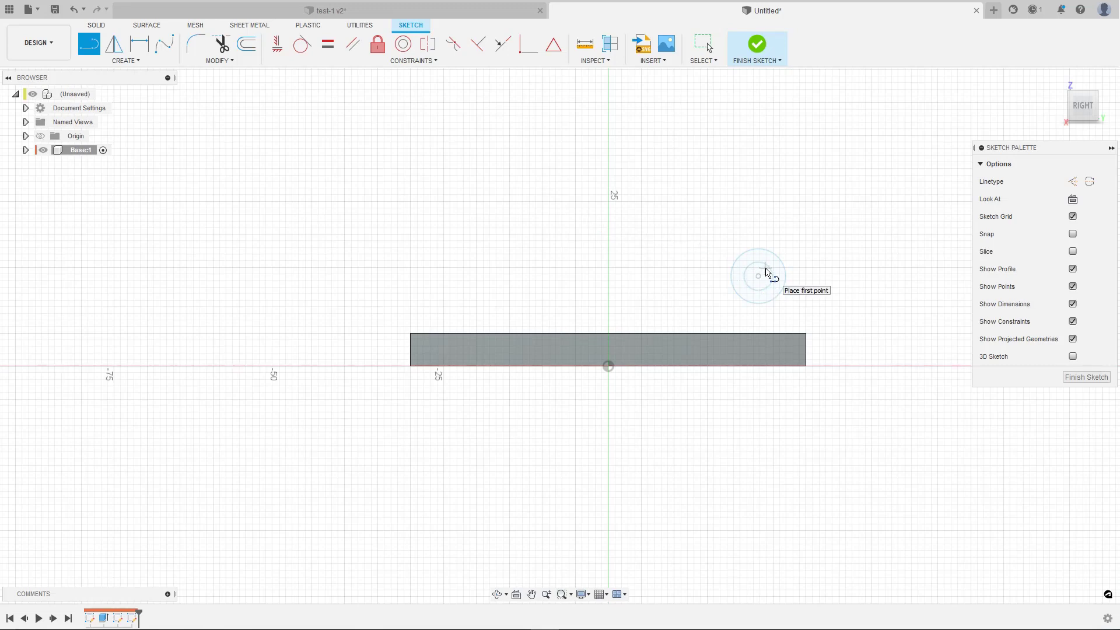
pyautogui.click(630, 229)
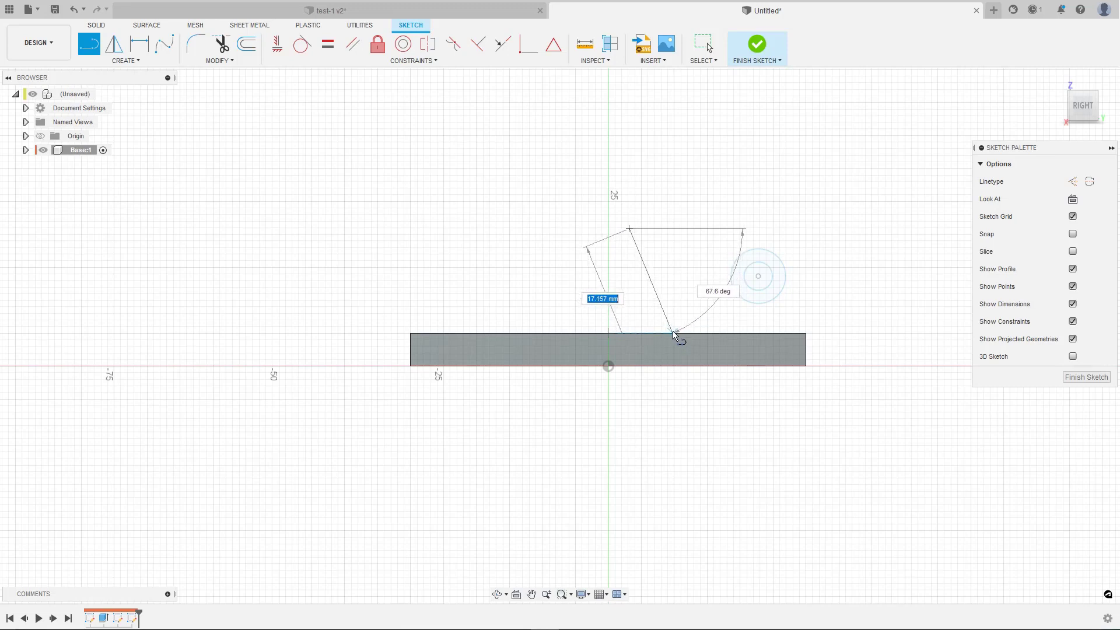
pyautogui.press('Escape')
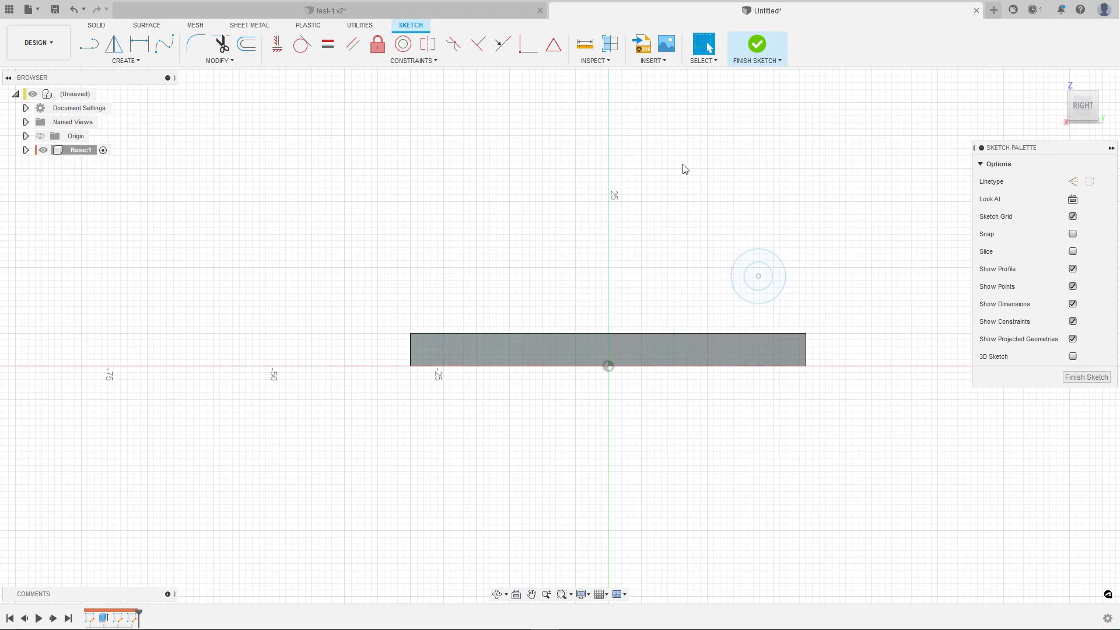
pyautogui.hotkey('ctrl', 'z')
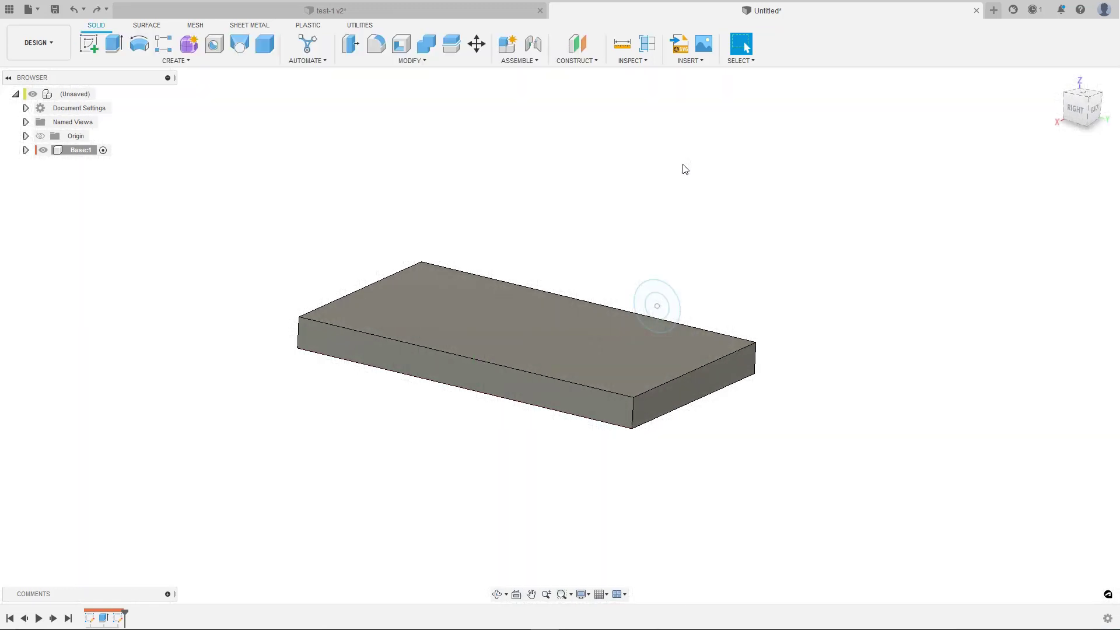
# Step: Reopen the circle sketch for editing and project the plate's upper long edge into it with Projection Link enabled
pyautogui.rightClick(117, 620)
pyautogui.click(134, 499)
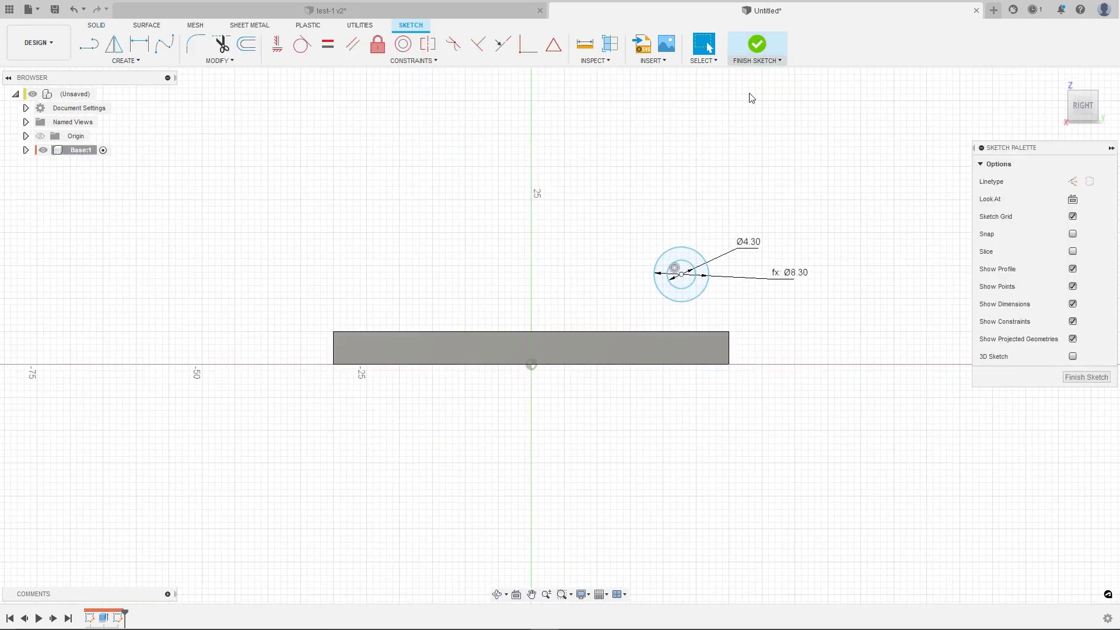
pyautogui.moveTo(1077, 108)
pyautogui.mouseDown()
pyautogui.moveTo(1044, 126)
pyautogui.moveTo(855, 142)
pyautogui.mouseUp()
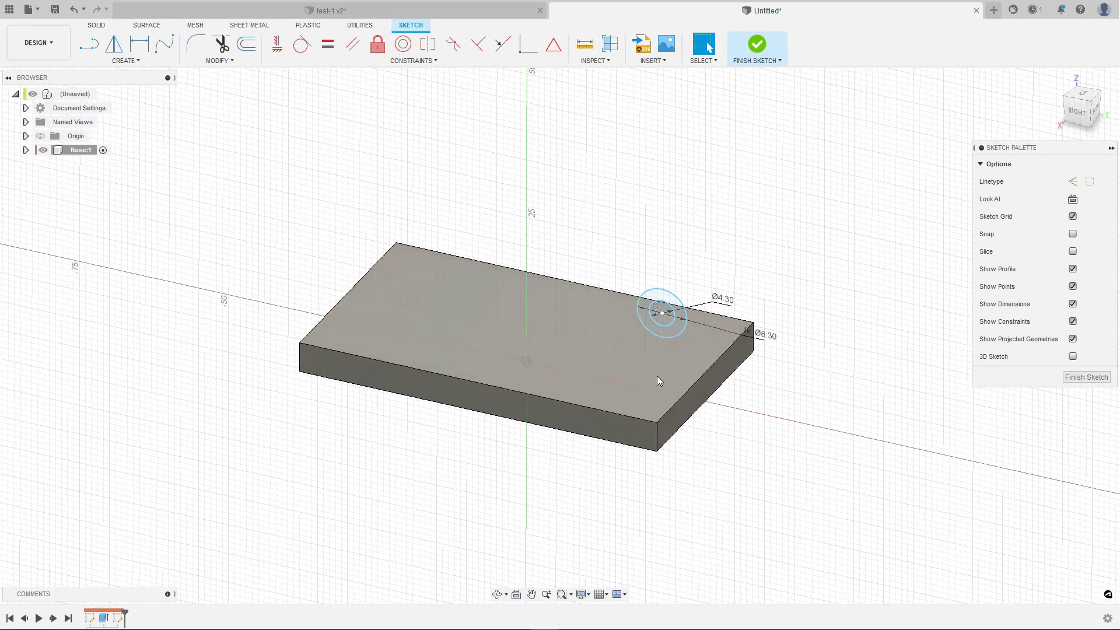
pyautogui.keyDown('shift'); pyautogui.moveTo(659, 376); pyautogui.dragTo(660, 376, button='middle'); pyautogui.keyUp('shift')
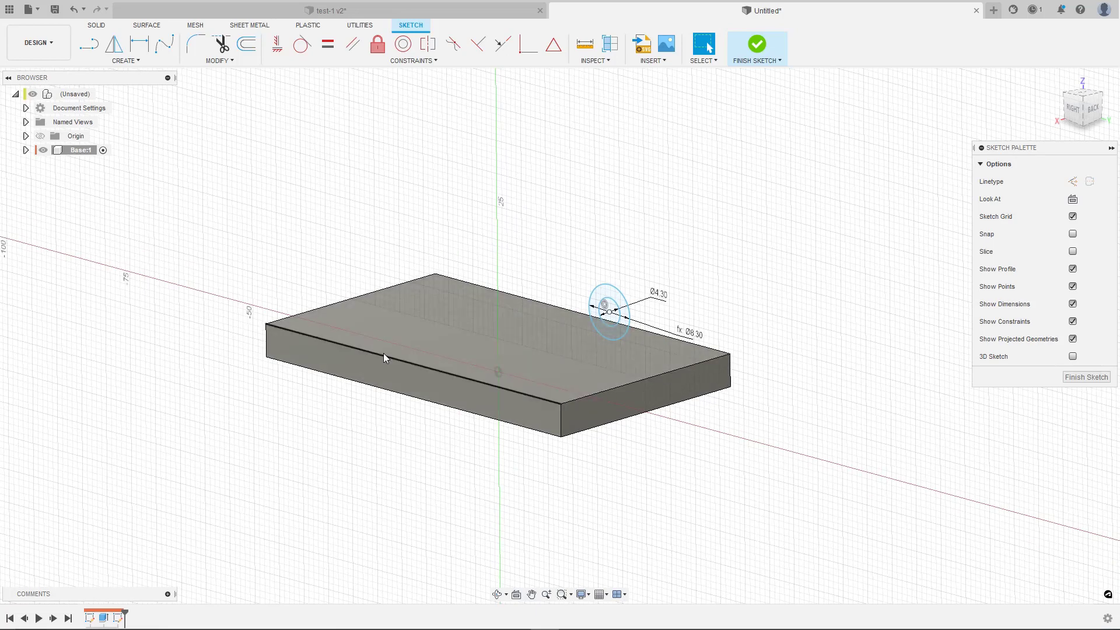
pyautogui.keyDown('shift'); pyautogui.moveTo(494, 279); pyautogui.dragTo(499, 276, button='middle'); pyautogui.keyUp('shift')
pyautogui.click(126, 61)
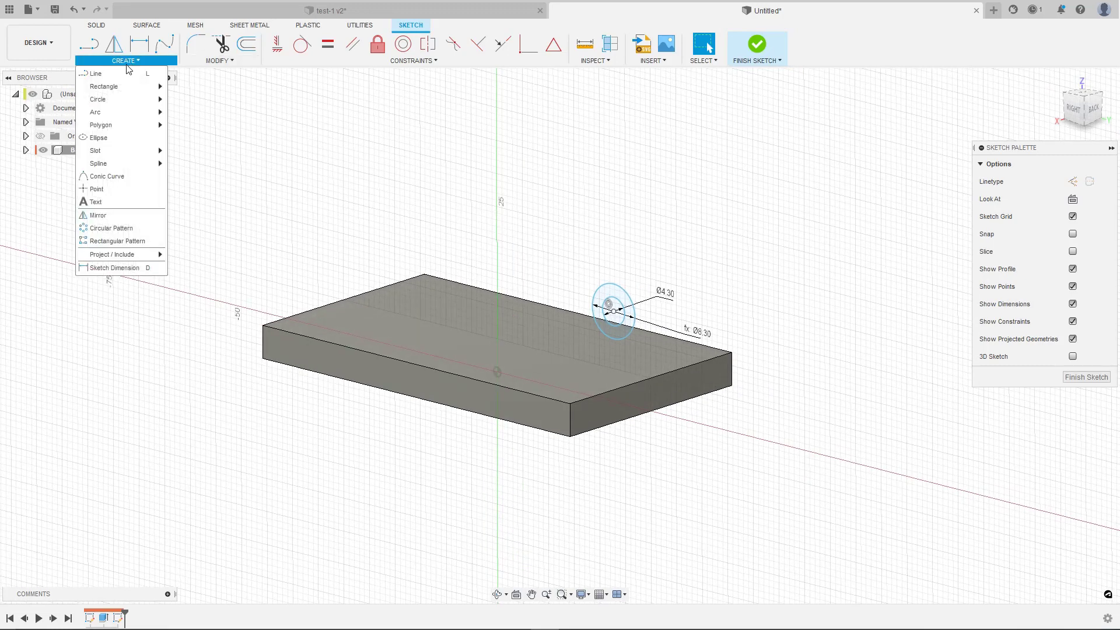
pyautogui.moveTo(92, 257)
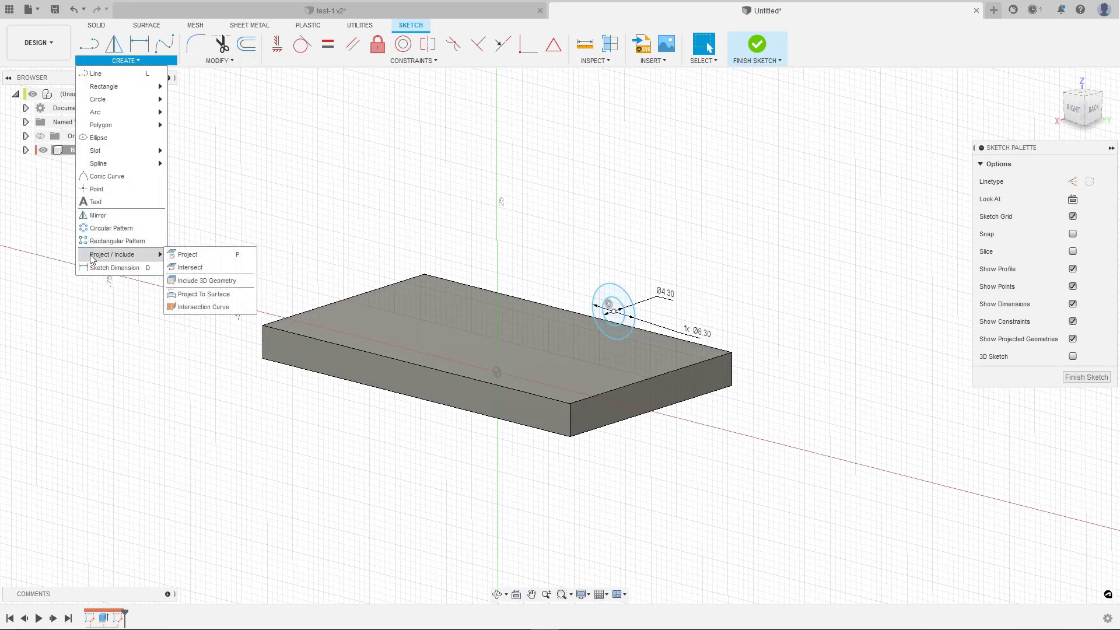
pyautogui.click(198, 256)
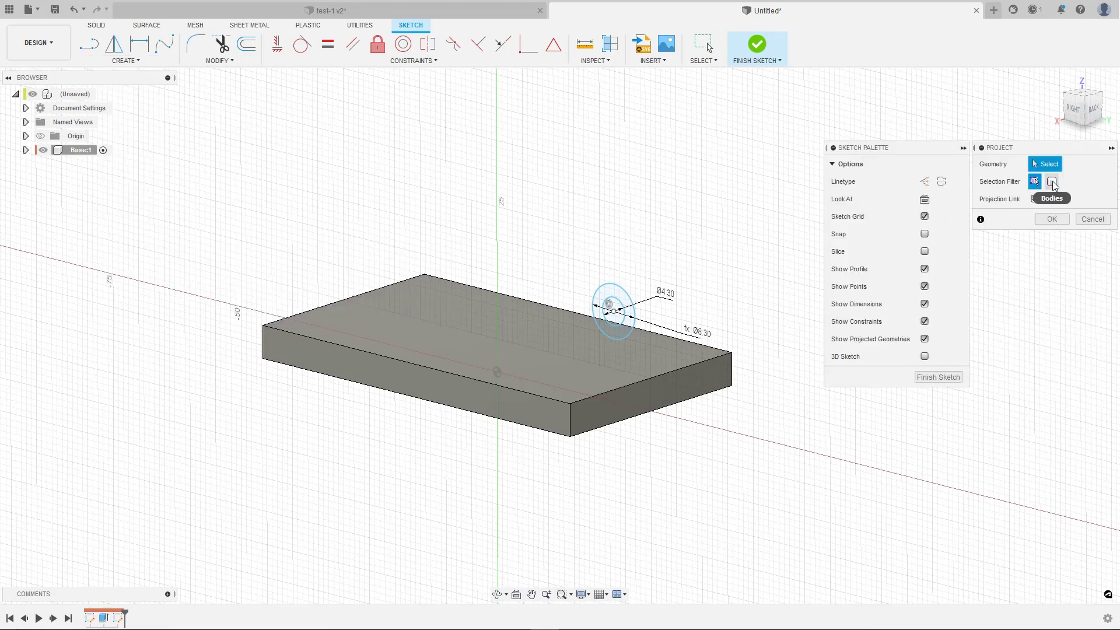
pyautogui.click(1052, 183)
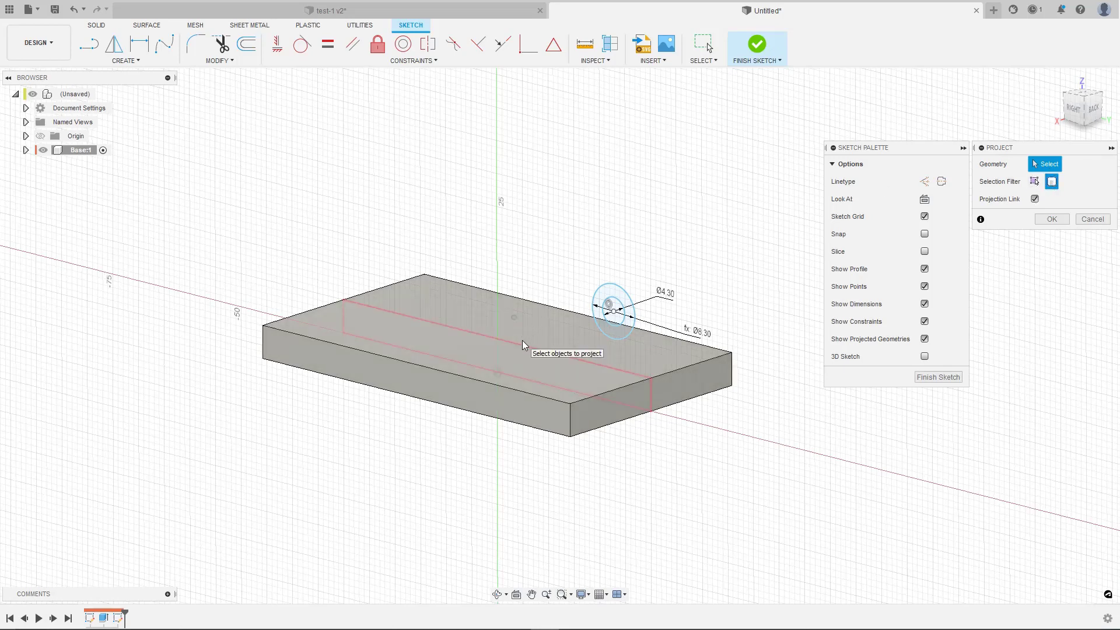
pyautogui.scroll(1, 523, 340)
pyautogui.scroll(1, 522, 344)
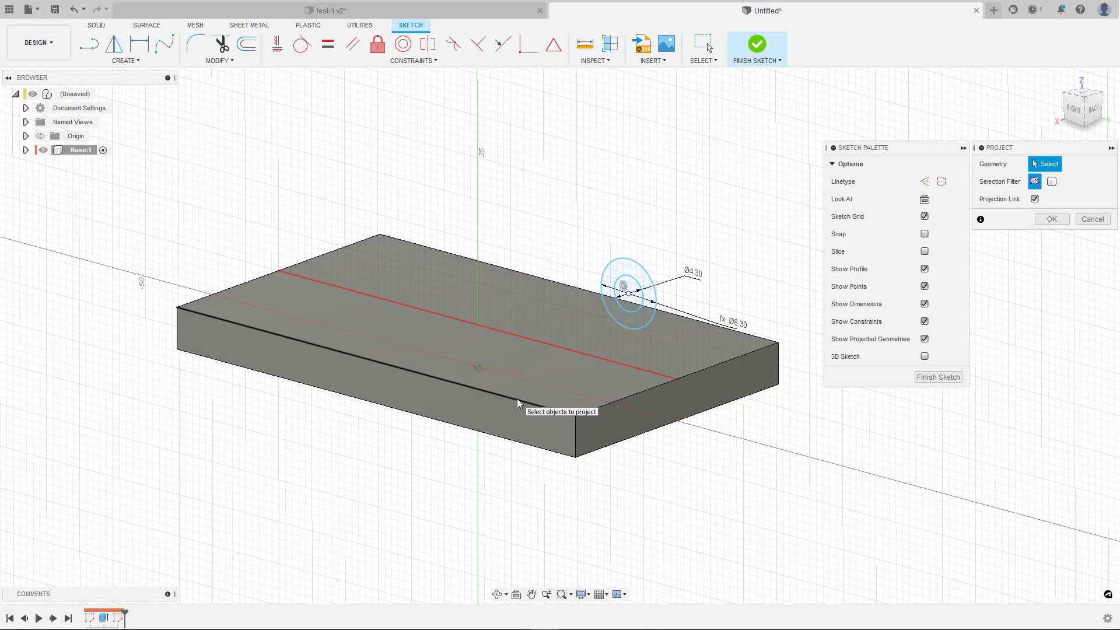
pyautogui.click(517, 398)
pyautogui.press('Return')
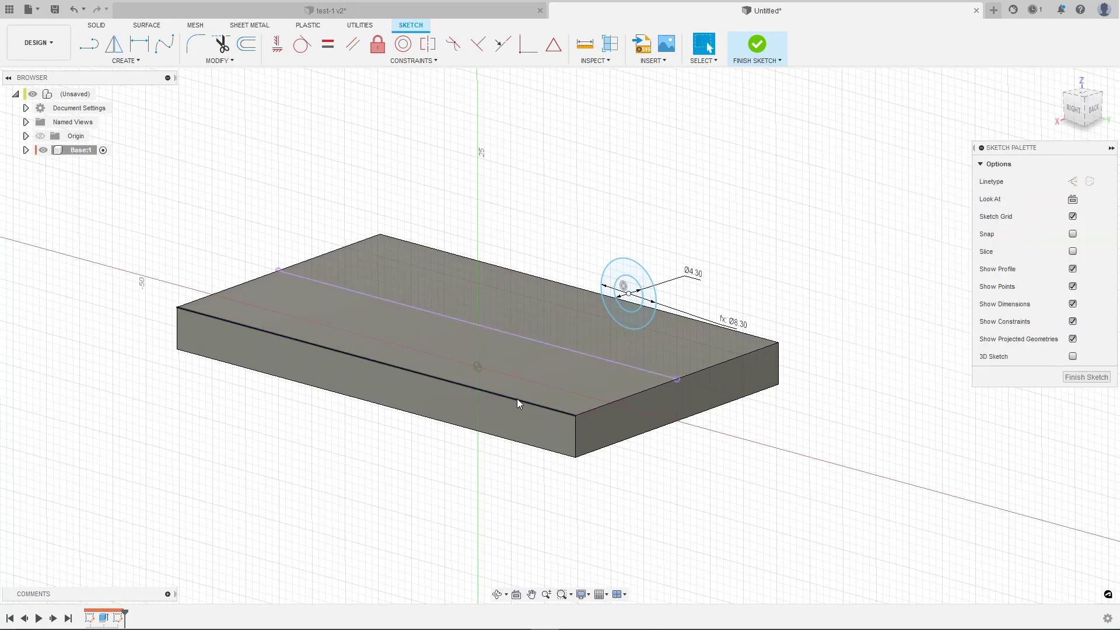
# Step: Finish the sketch, try a 2 mm extrusion distance for the plate to test the projected line, and undo the change
pyautogui.keyDown('shift'); pyautogui.moveTo(517, 398); pyautogui.dragTo(549, 372, button='middle'); pyautogui.keyUp('shift')
pyautogui.click(594, 359)
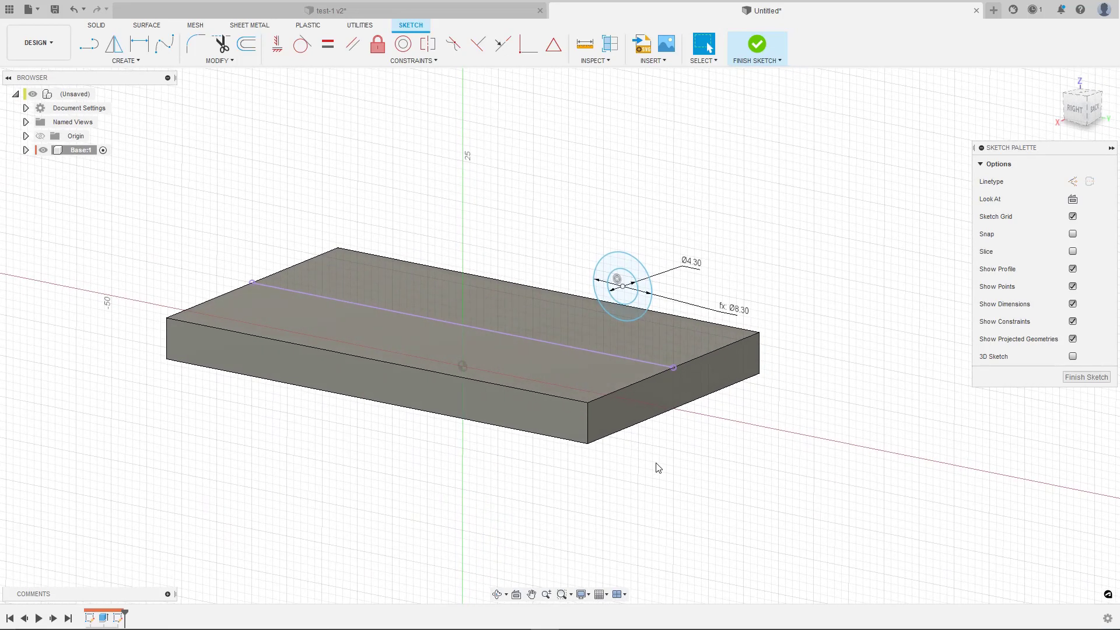
pyautogui.click(760, 45)
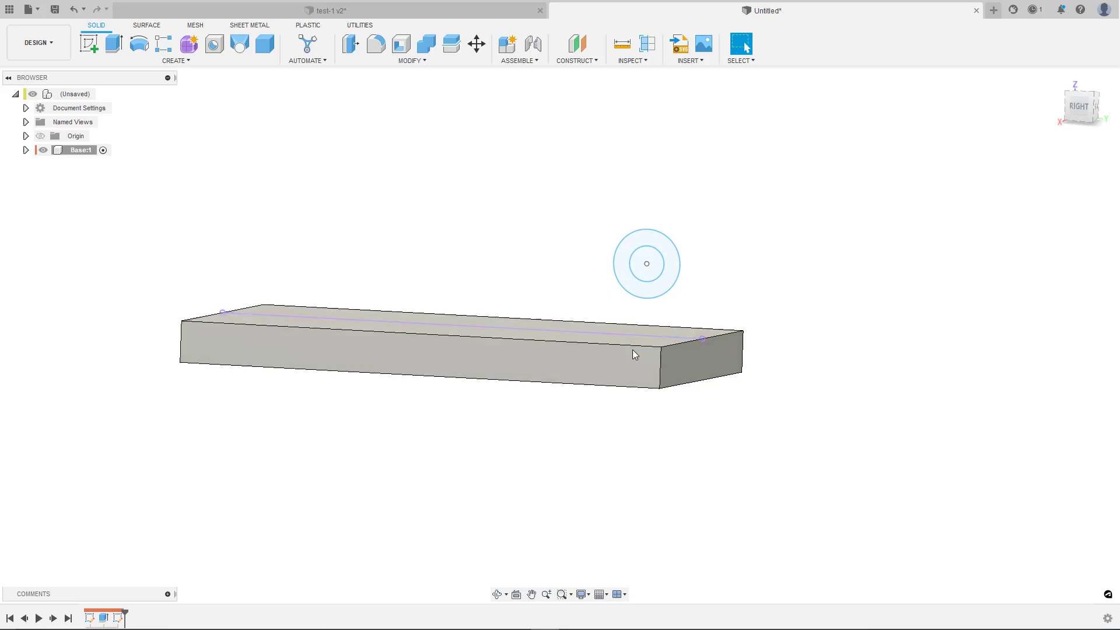
pyautogui.click(103, 618)
pyautogui.rightClick(103, 618)
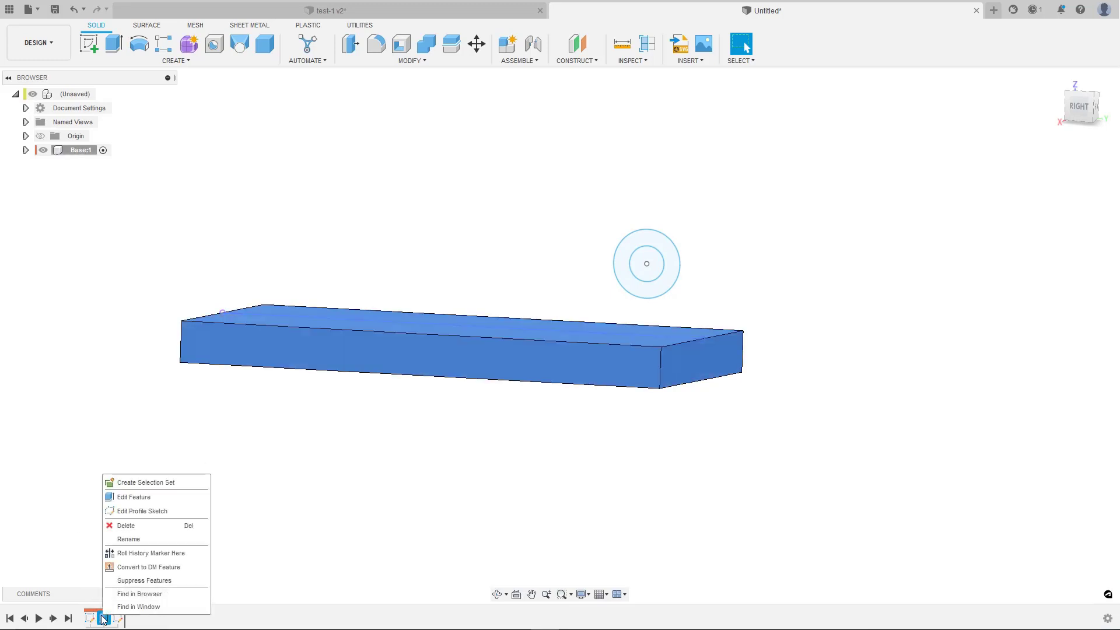
pyautogui.click(127, 502)
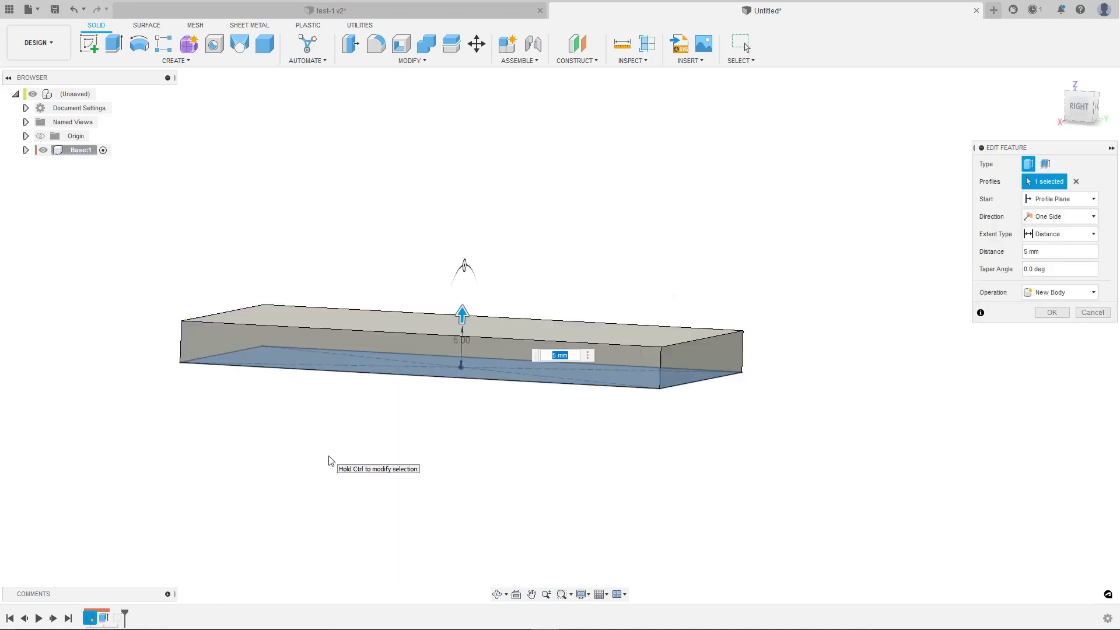
pyautogui.write('2')
pyautogui.press('Return')
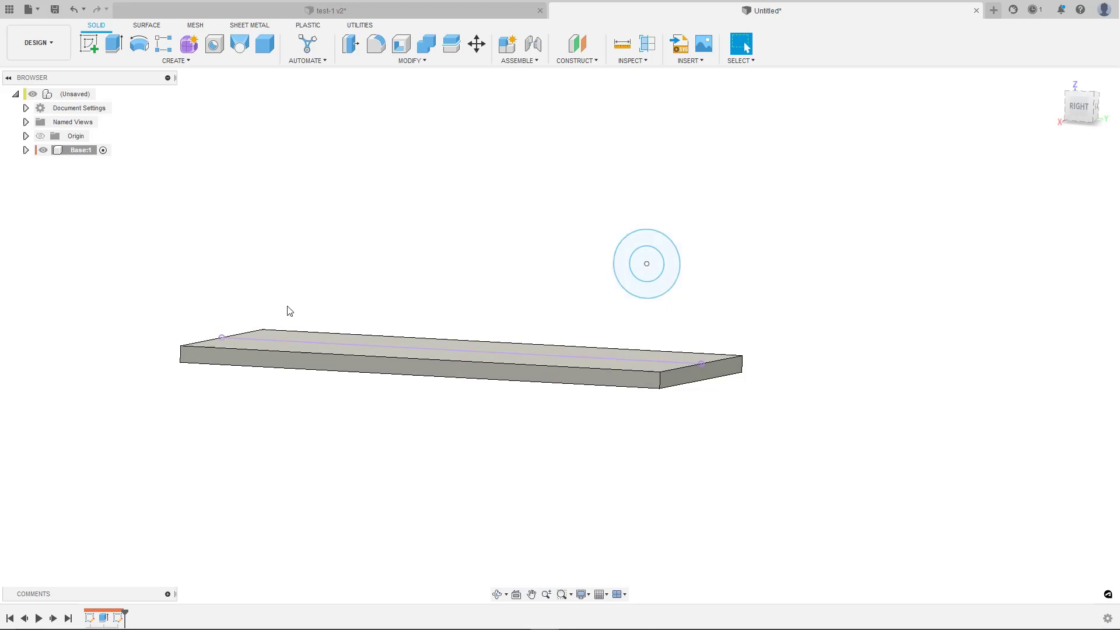
pyautogui.hotkey('ctrl', 'z')
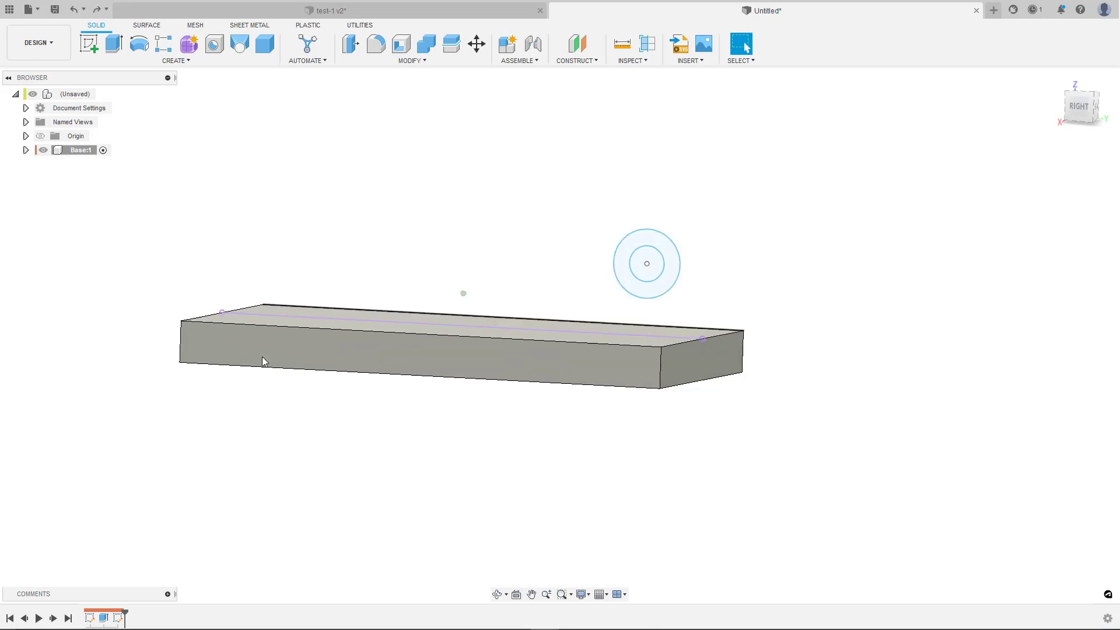
# Step: Reopen the circle sketch and draw a vertical construction line from the circles' centre down to the plate's projected upper edge
pyautogui.rightClick(116, 620)
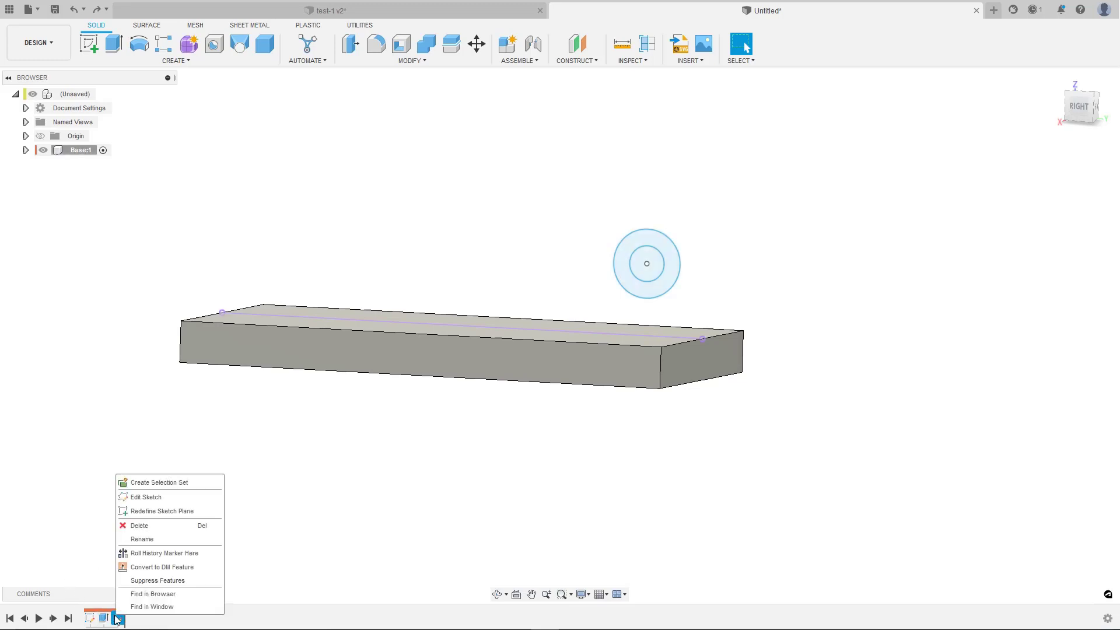
pyautogui.click(139, 501)
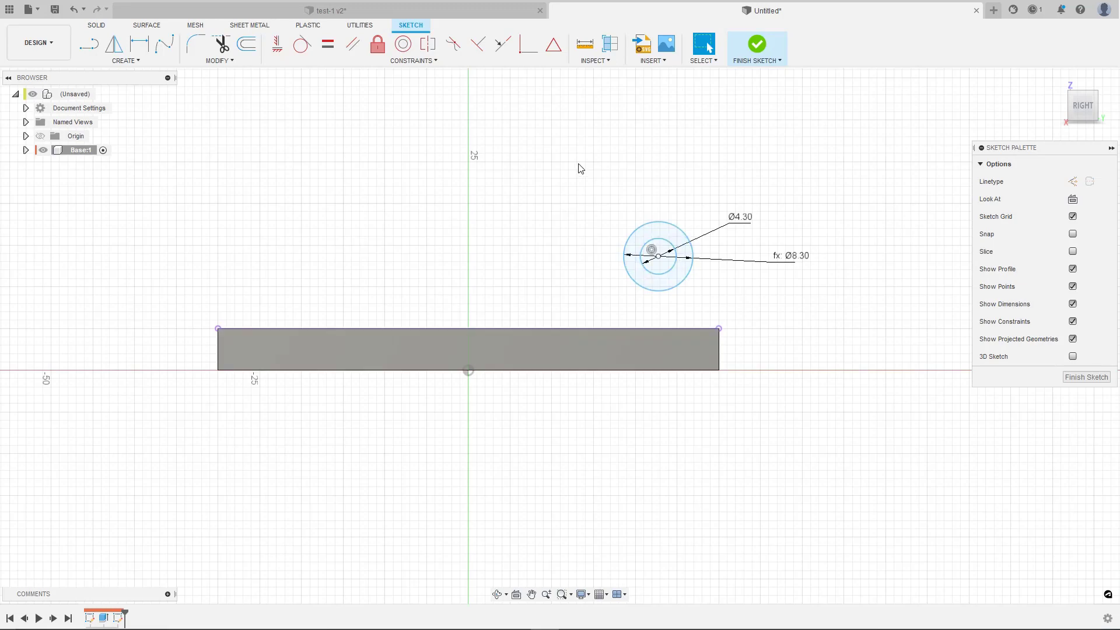
pyautogui.press('l')
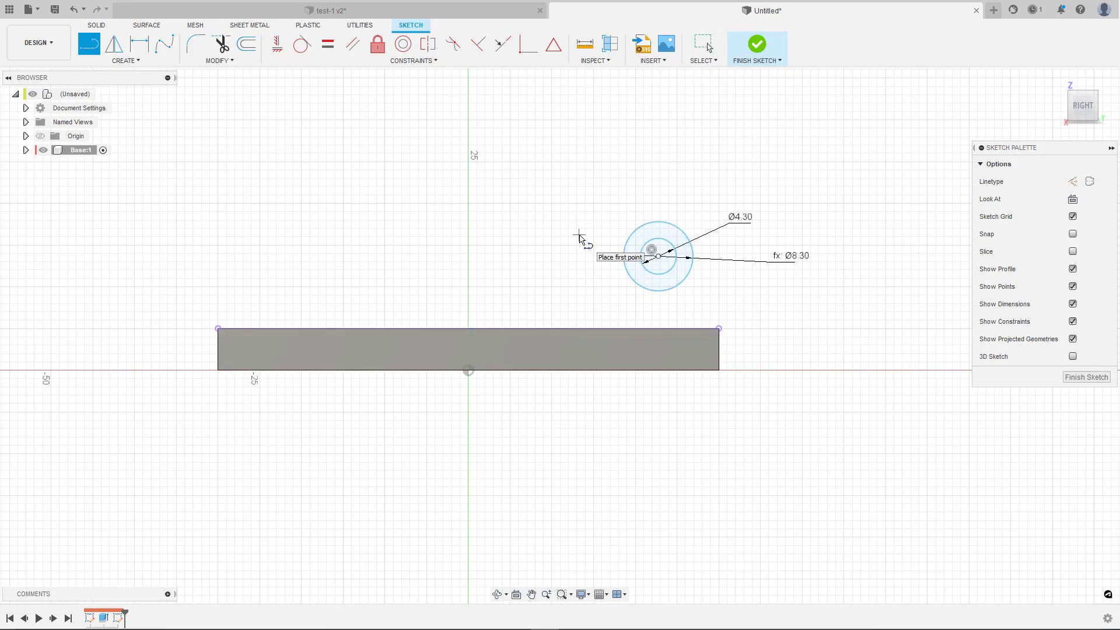
pyautogui.press('x')
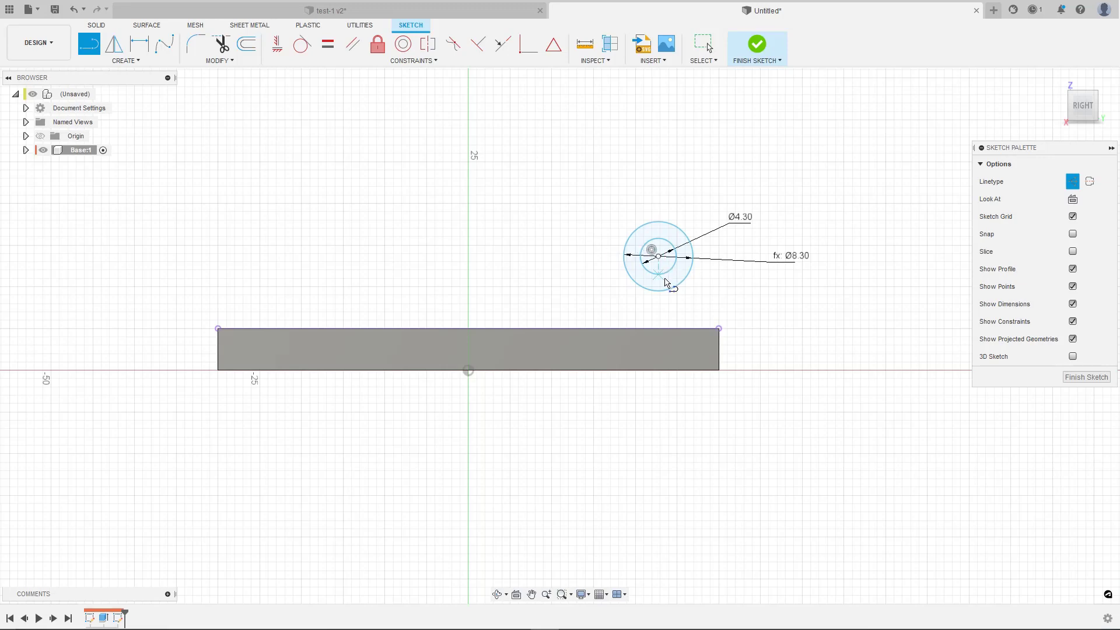
pyautogui.click(659, 257)
pyautogui.doubleClick(659, 327)
pyautogui.press('Escape')
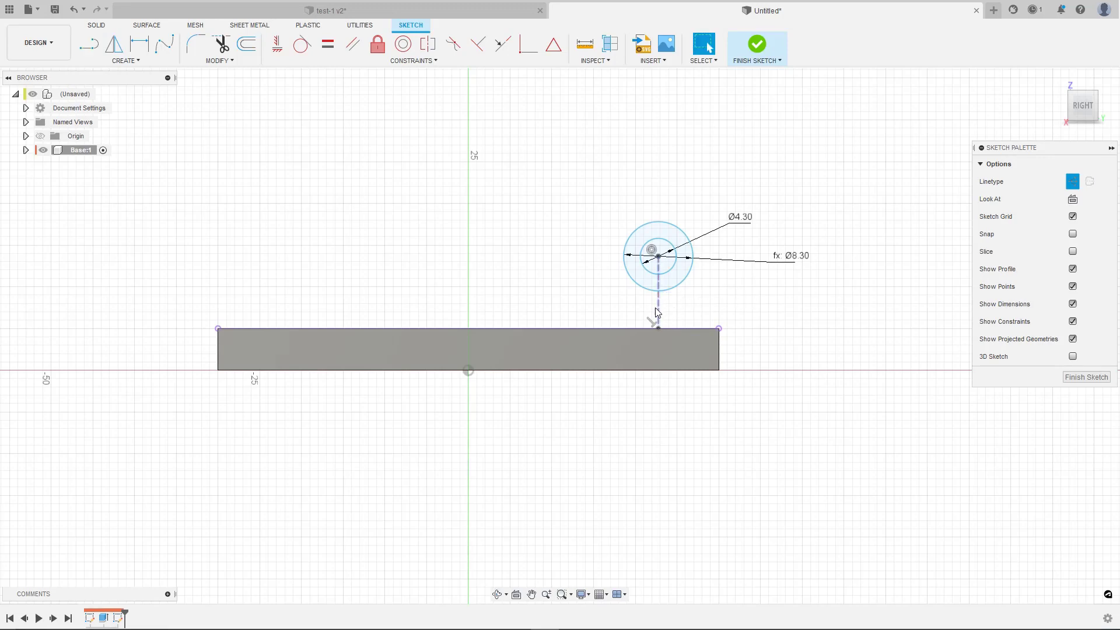
# Step: Shift the circles to test the construction line, and dimension the line's length at 8 mm
pyautogui.moveTo(655, 307)
pyautogui.mouseDown()
pyautogui.moveTo(662, 313)
pyautogui.moveTo(642, 320)
pyautogui.moveTo(625, 309)
pyautogui.moveTo(675, 300)
pyautogui.moveTo(624, 296)
pyautogui.moveTo(642, 320)
pyautogui.moveTo(660, 304)
pyautogui.mouseUp()
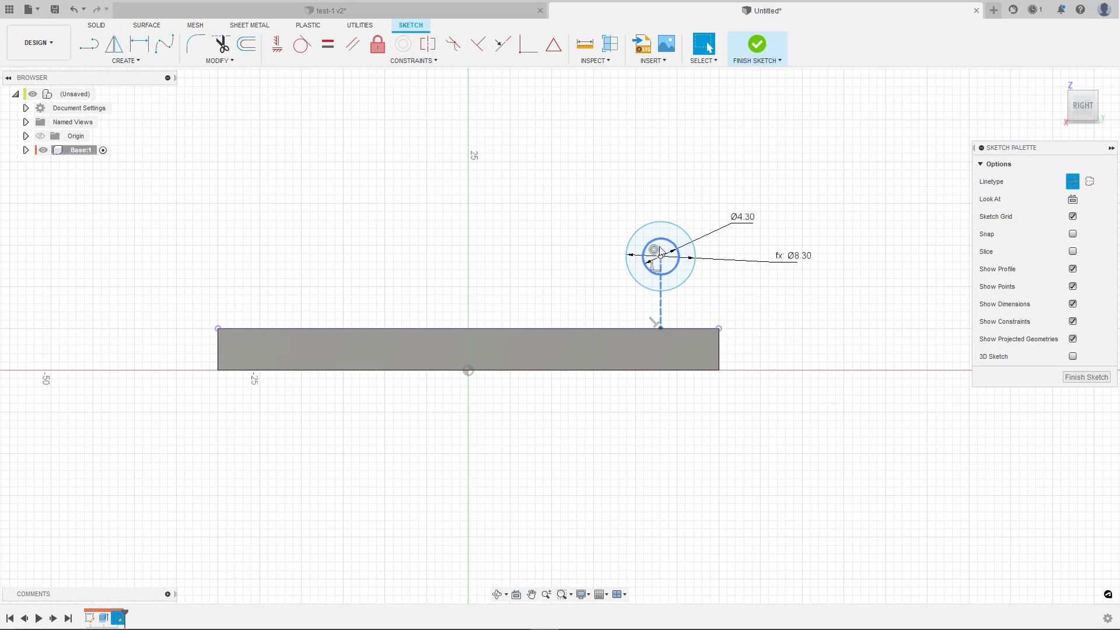
pyautogui.moveTo(660, 251)
pyautogui.mouseDown()
pyautogui.moveTo(689, 335)
pyautogui.moveTo(657, 239)
pyautogui.moveTo(662, 268)
pyautogui.mouseUp()
pyautogui.press('r')
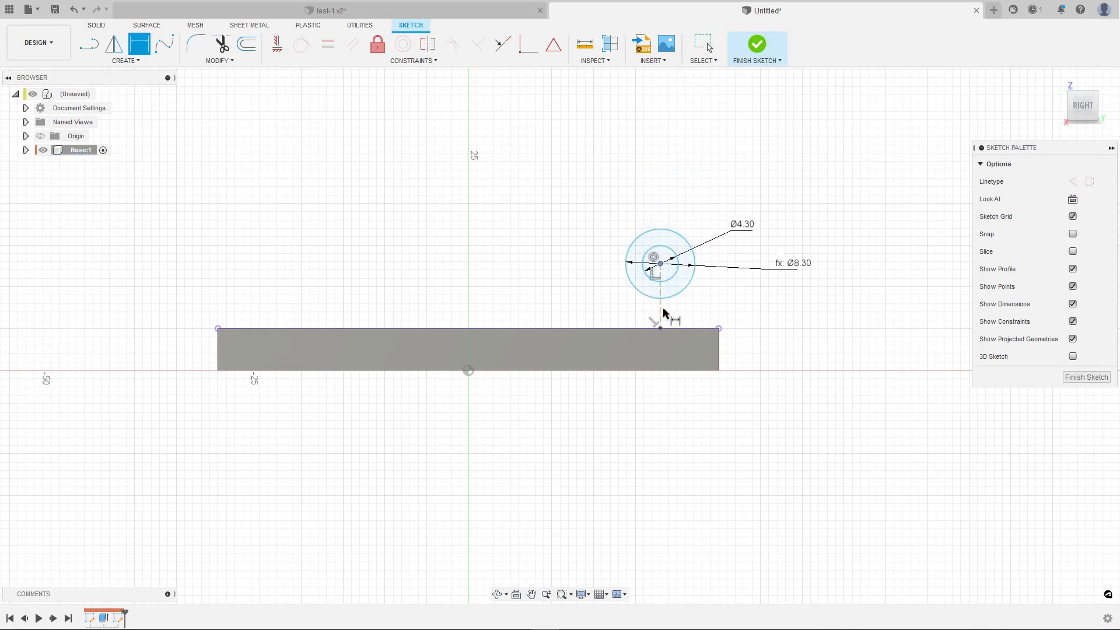
pyautogui.press('d')
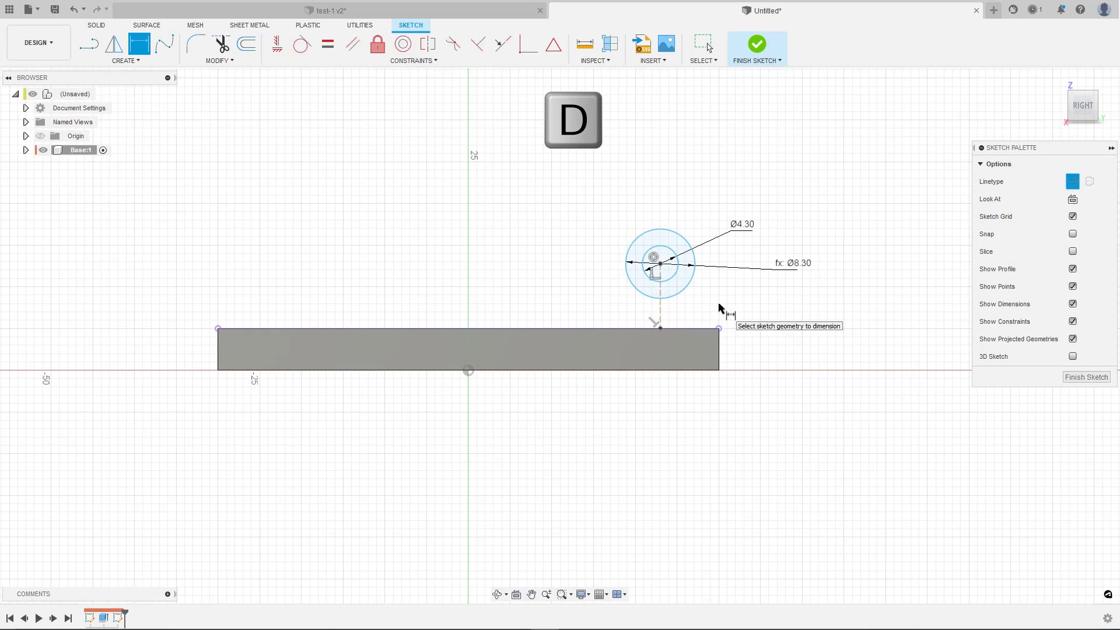
pyautogui.click(661, 304)
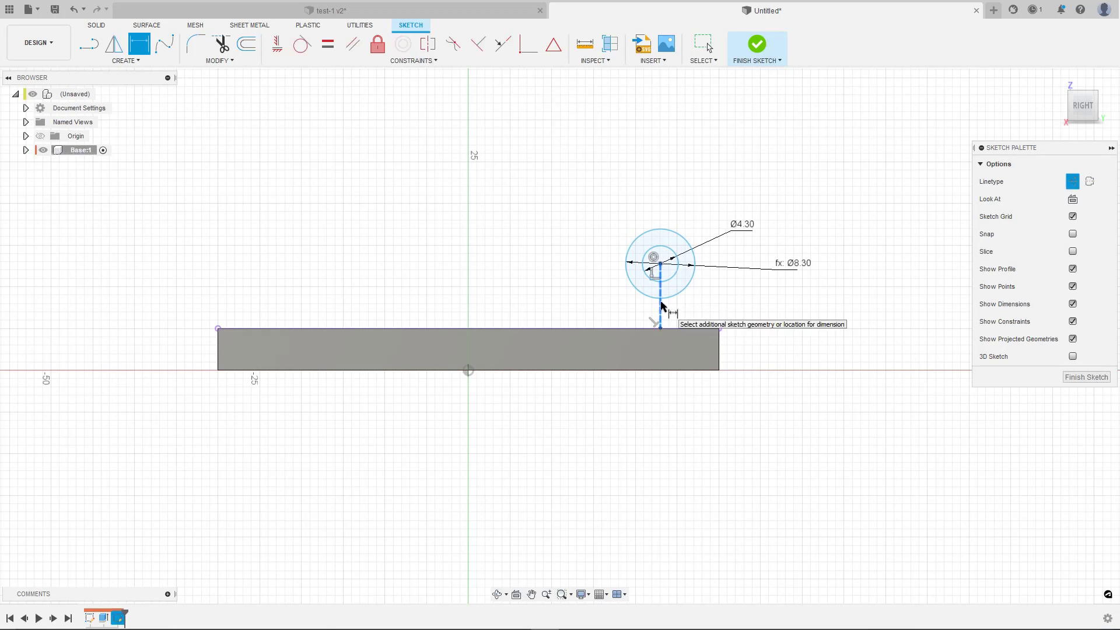
pyautogui.click(757, 300)
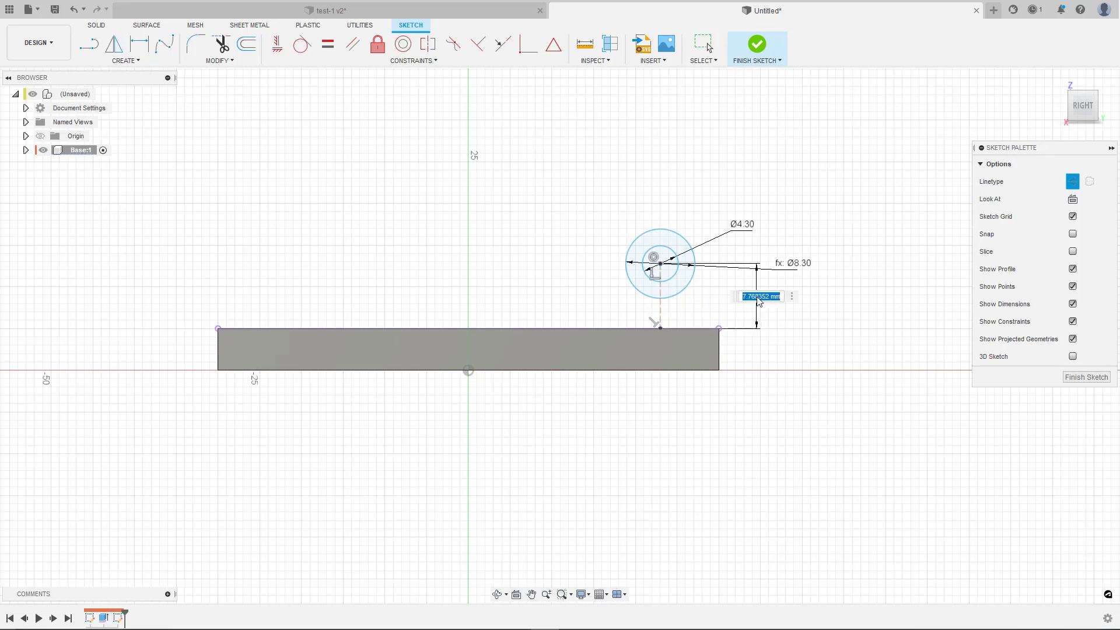
pyautogui.write('8')
pyautogui.press('Return')
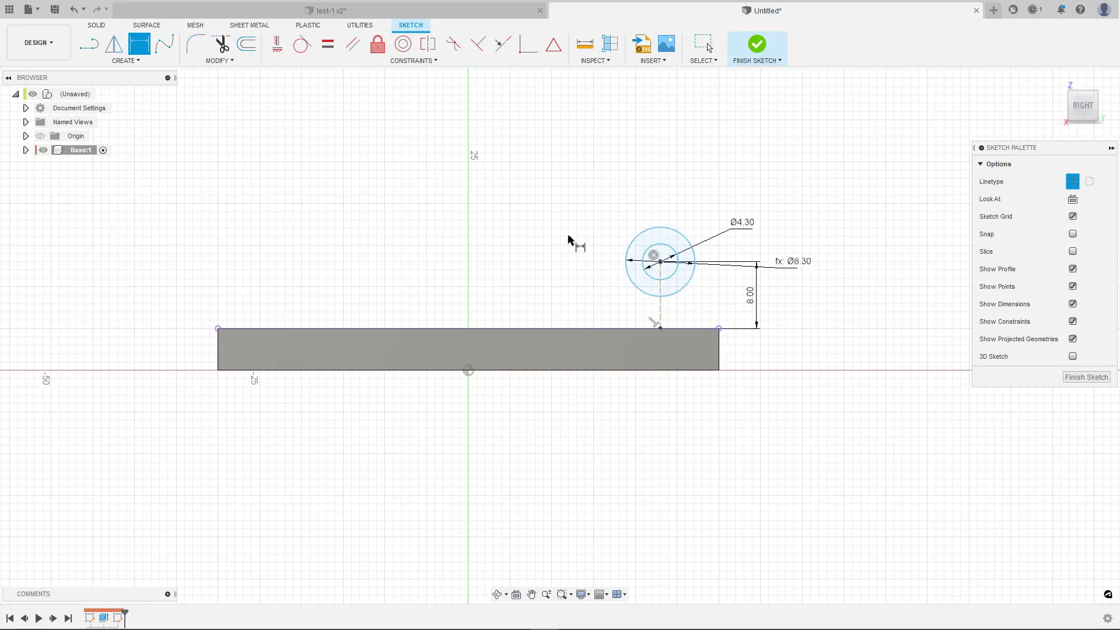
pyautogui.press('Escape')
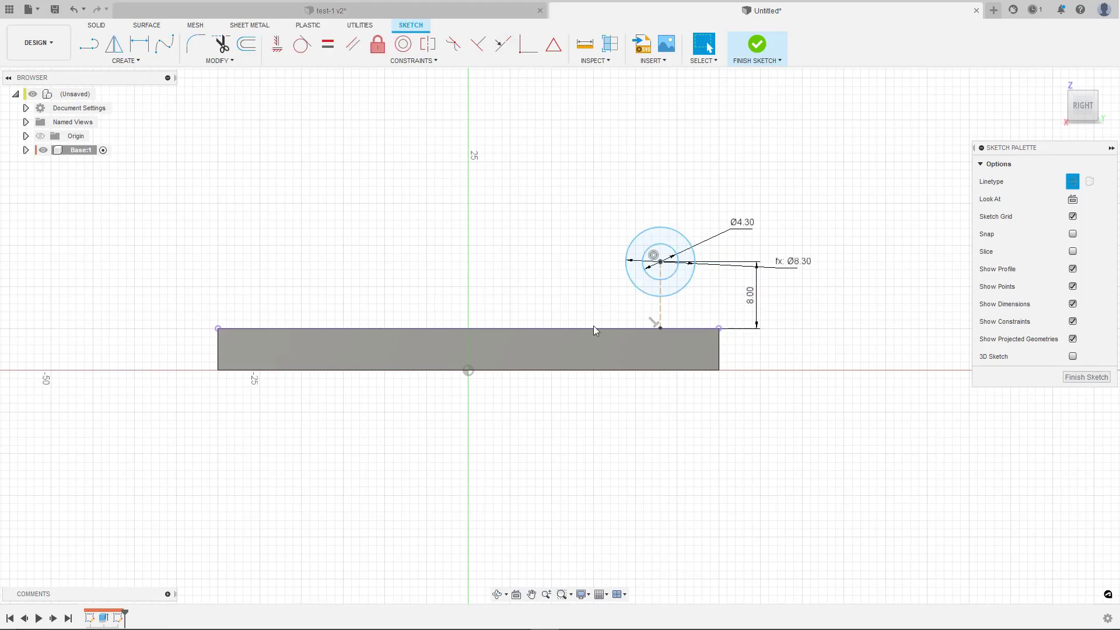
# Step: Draw a slanted line about 10 mm long from the outer circle's left side to the plate's upper edge and make it normal geometry
pyautogui.press('l')
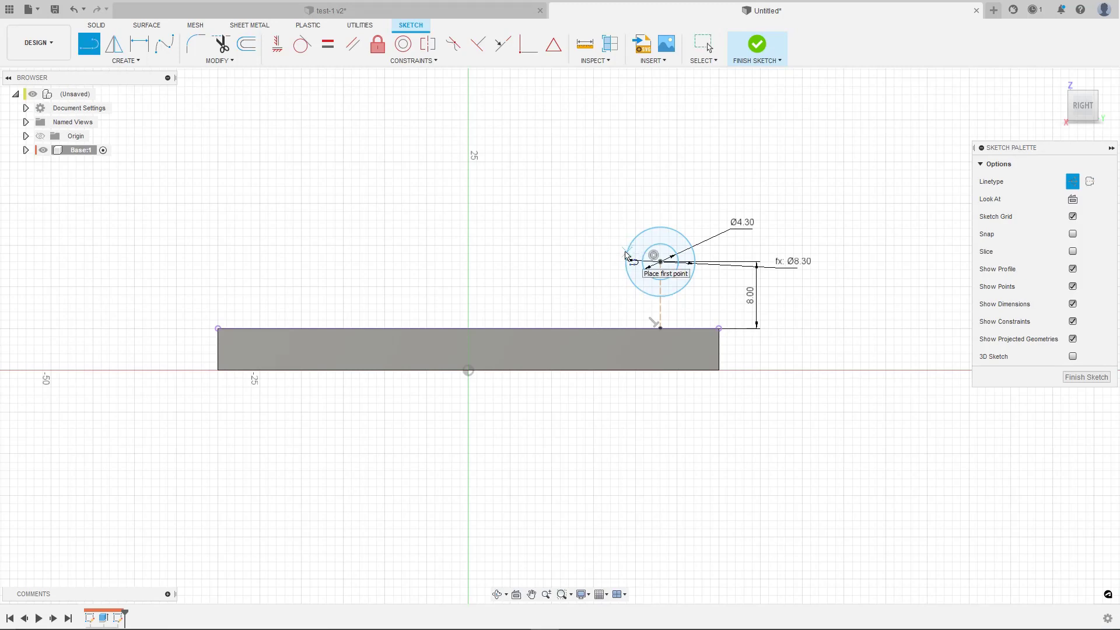
pyautogui.click(626, 252)
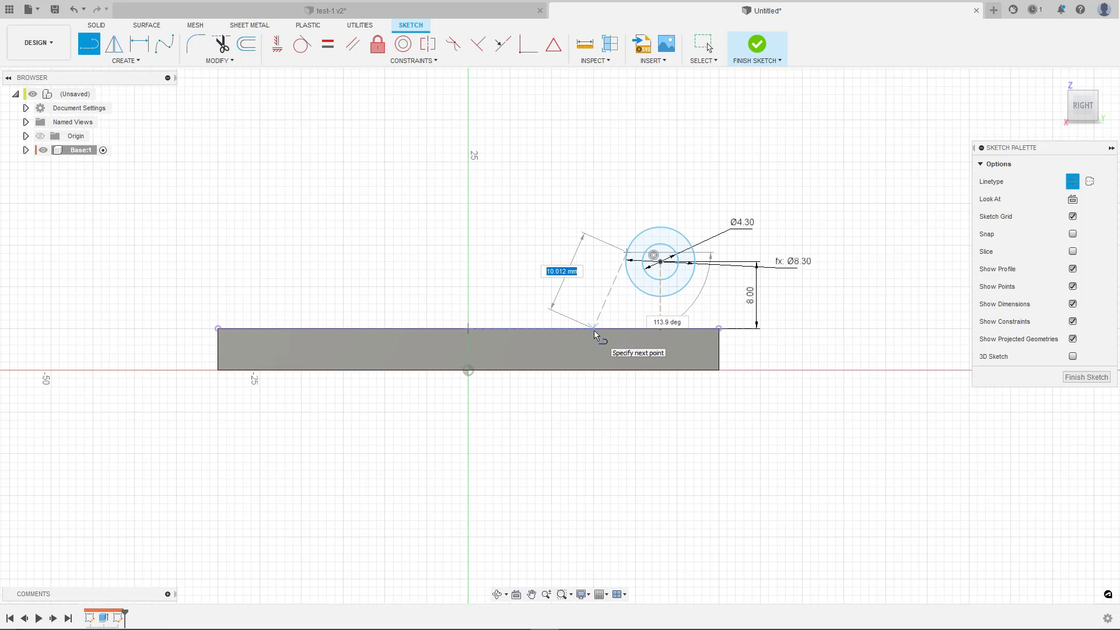
pyautogui.click(594, 329)
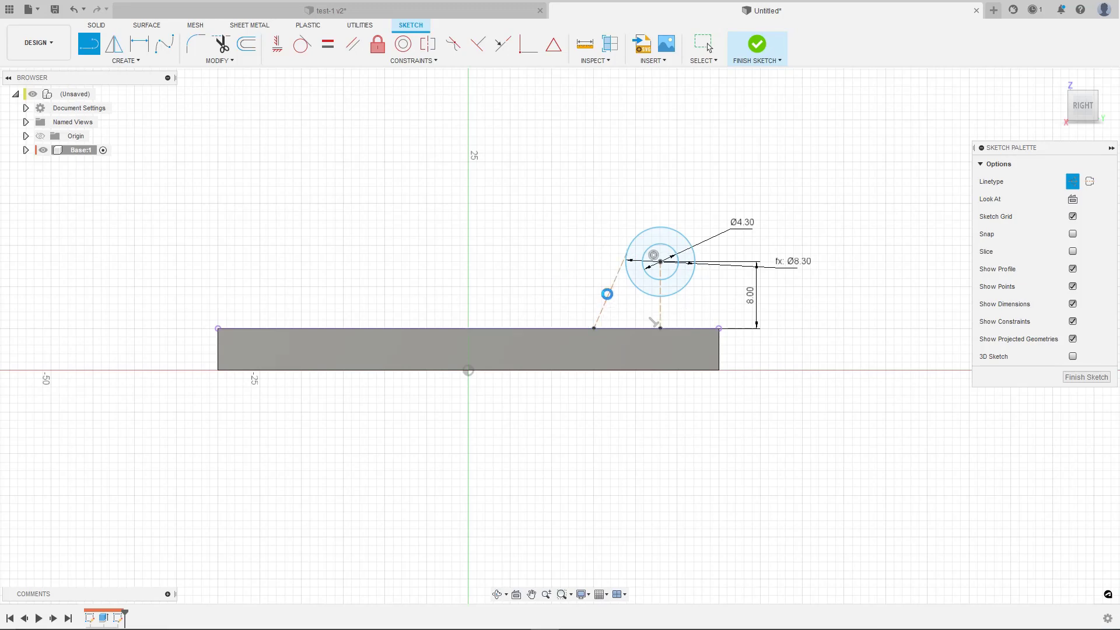
pyautogui.press('Escape')
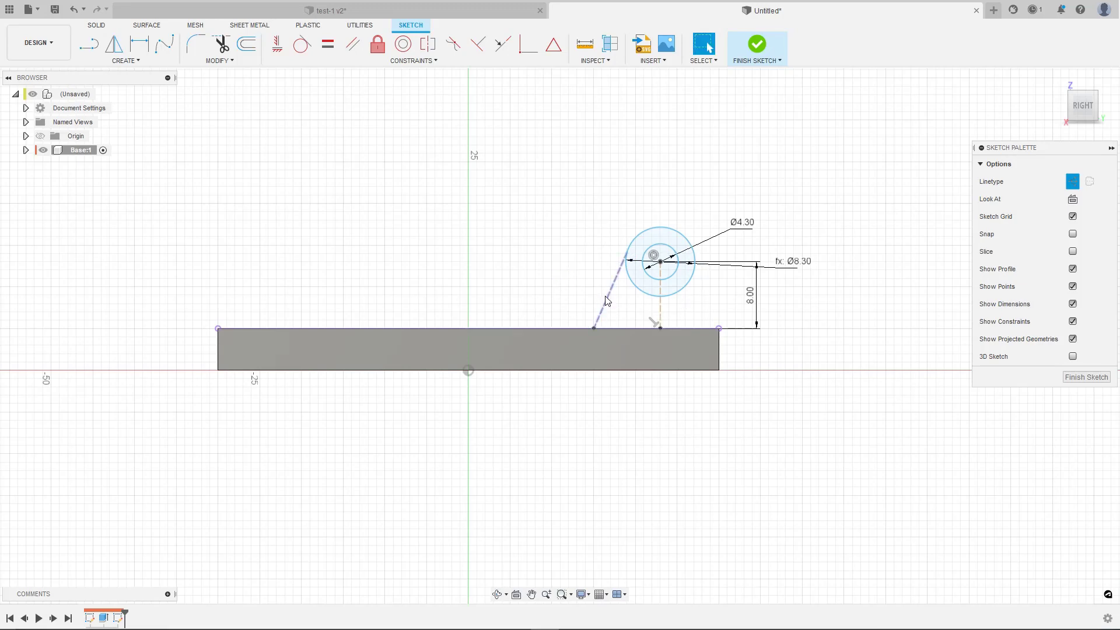
pyautogui.click(605, 300)
pyautogui.press('x')
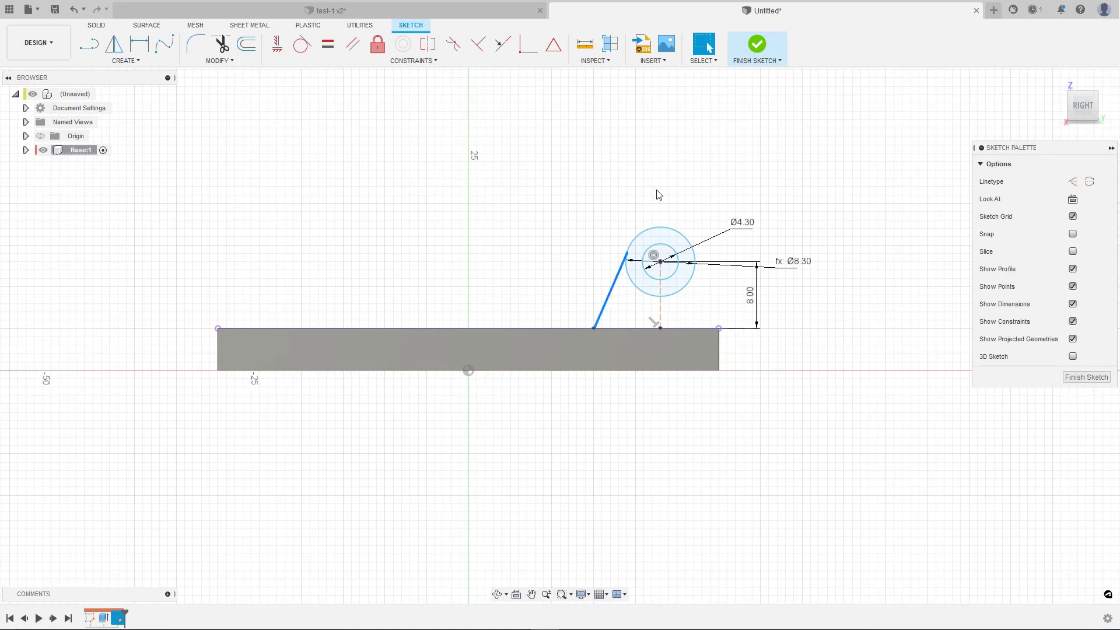
# Step: Draw a normal line from the outer circle's right side to the plate's upper right corner
pyautogui.press('l')
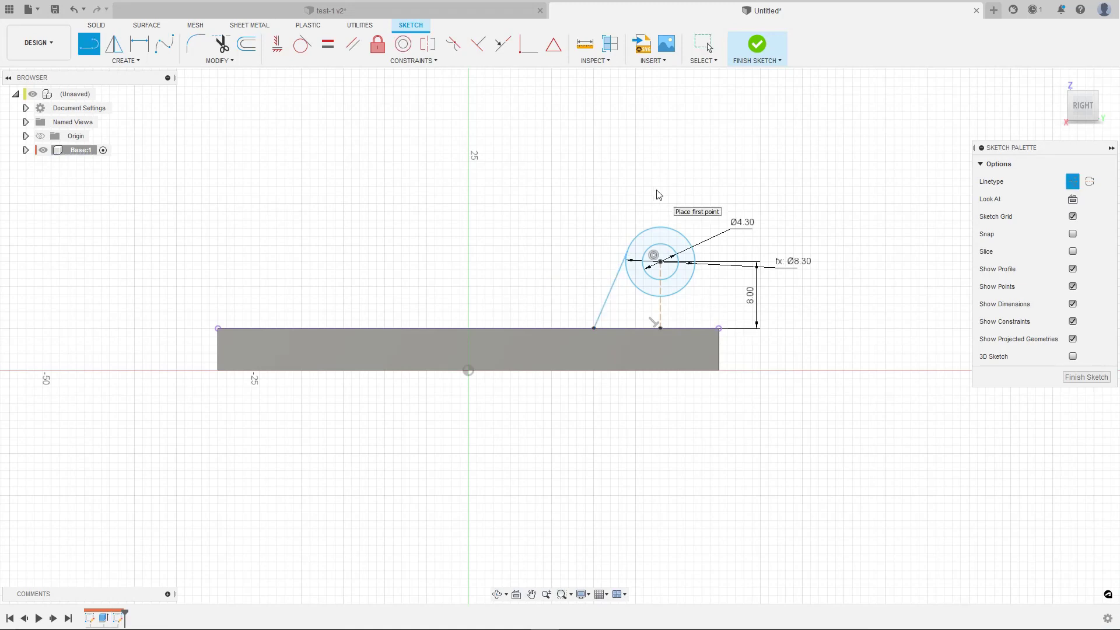
pyautogui.click(1073, 181)
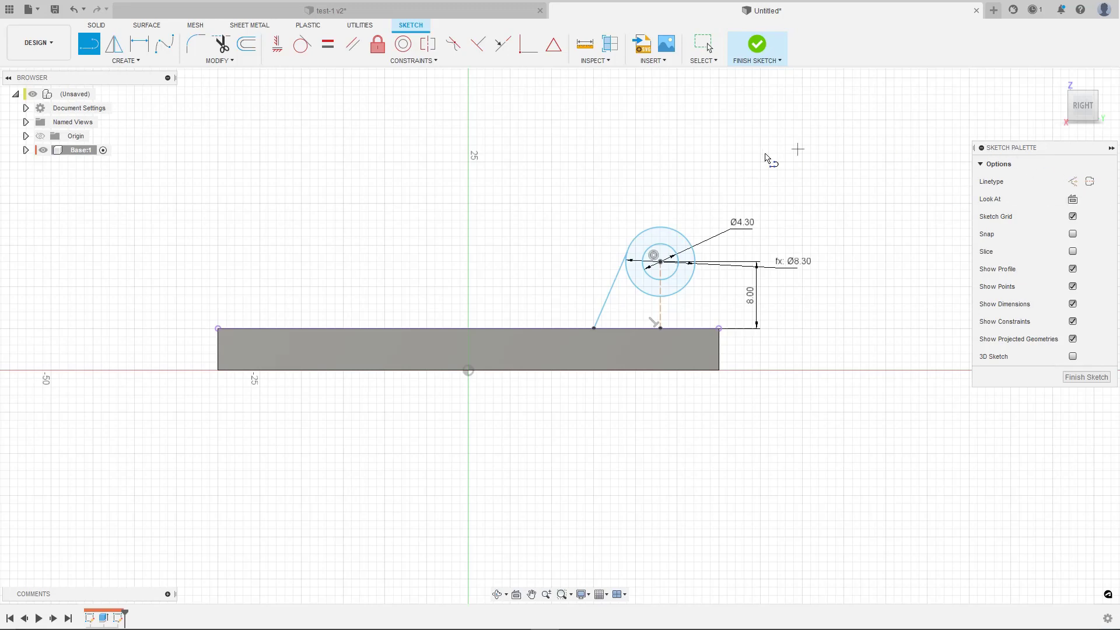
pyautogui.click(694, 256)
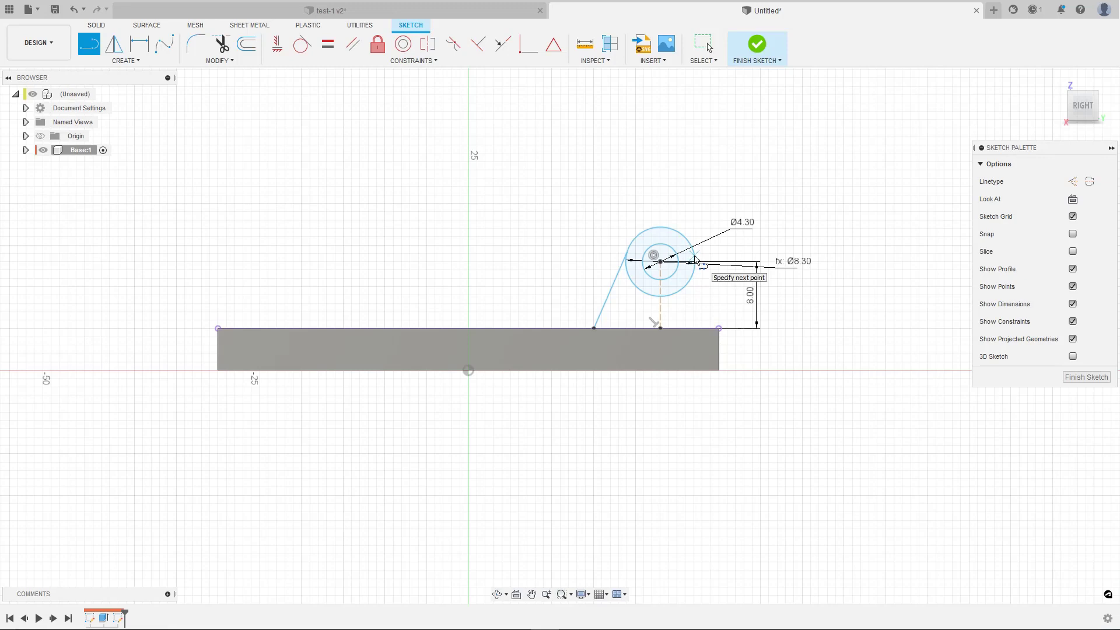
pyautogui.click(719, 329)
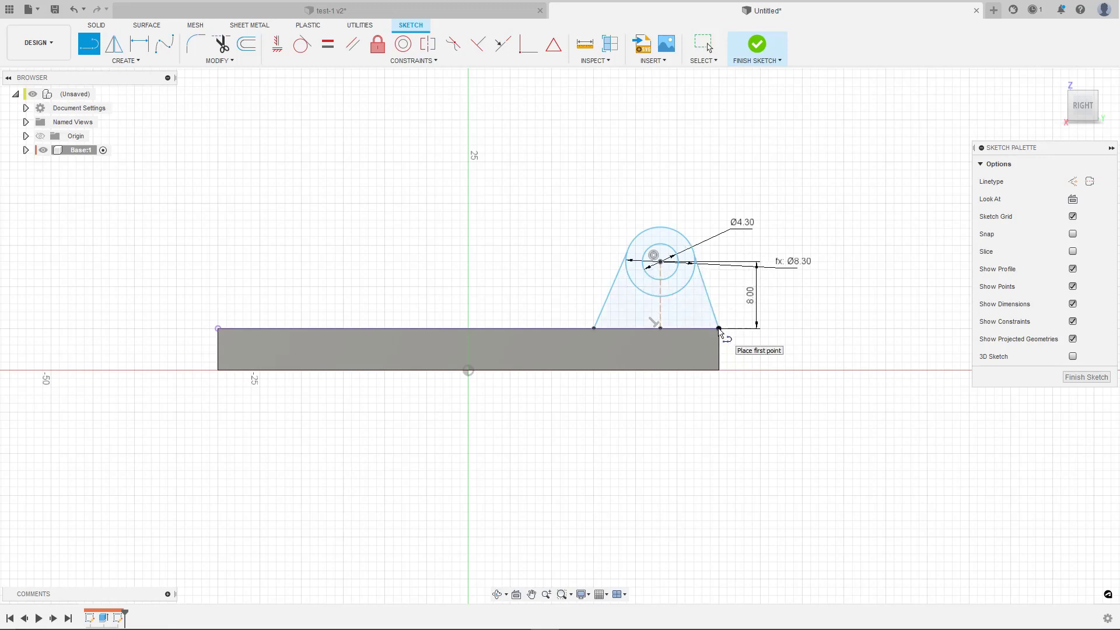
pyautogui.press('Escape')
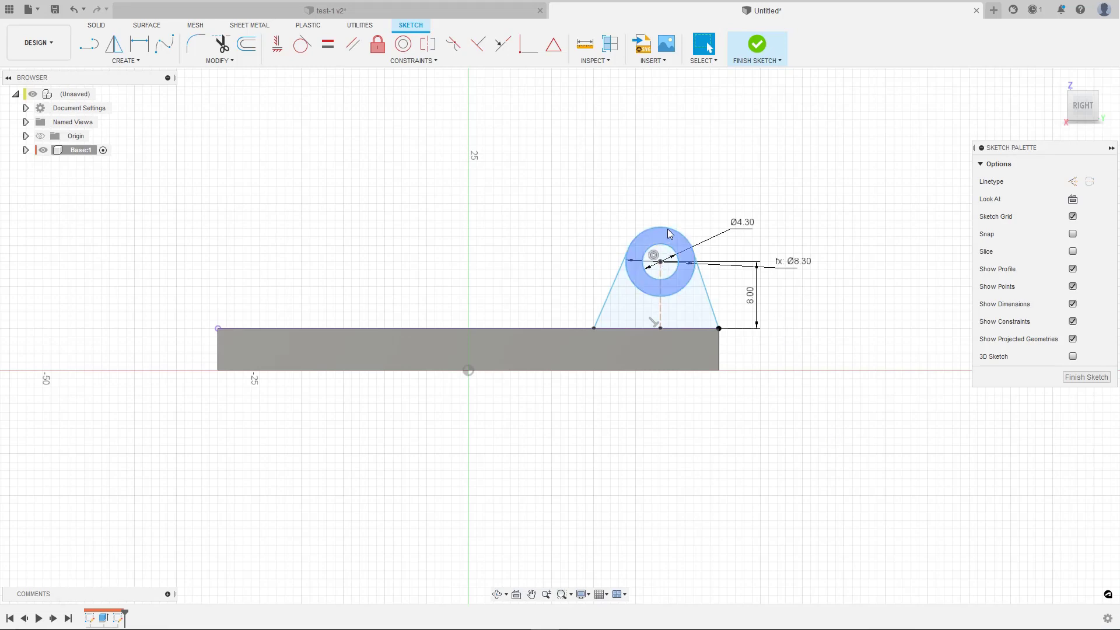
# Step: Try moving the construction line and circles sideways along the plate to test their remaining freedom
pyautogui.moveTo(661, 308)
pyautogui.mouseDown()
pyautogui.moveTo(630, 309)
pyautogui.moveTo(665, 312)
pyautogui.moveTo(653, 310)
pyautogui.mouseUp()
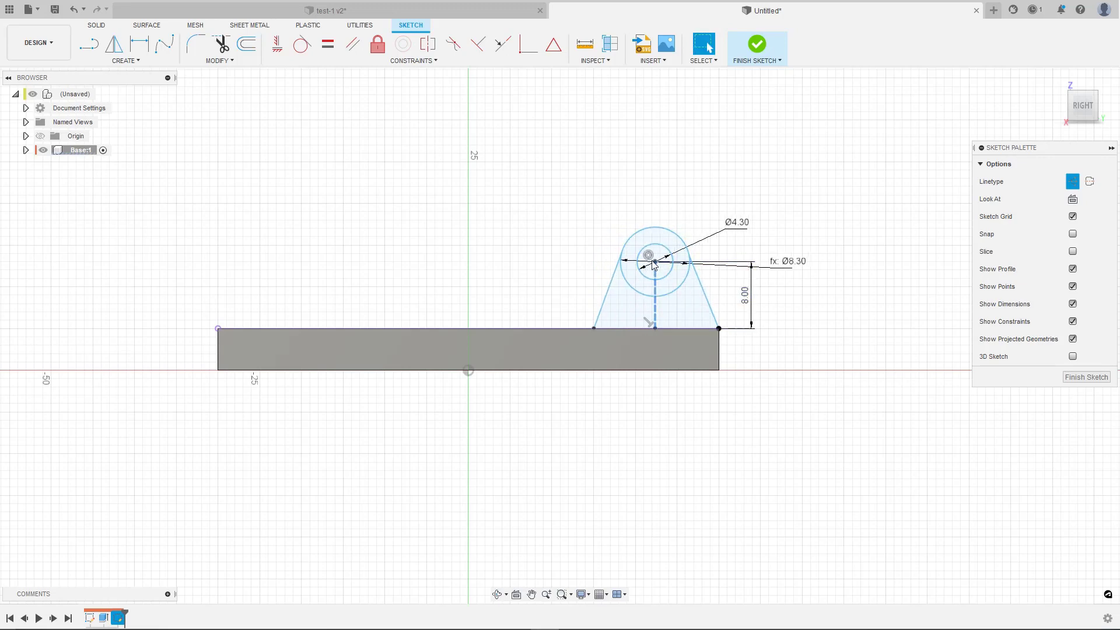
pyautogui.moveTo(667, 235); pyautogui.dragTo(661, 262)
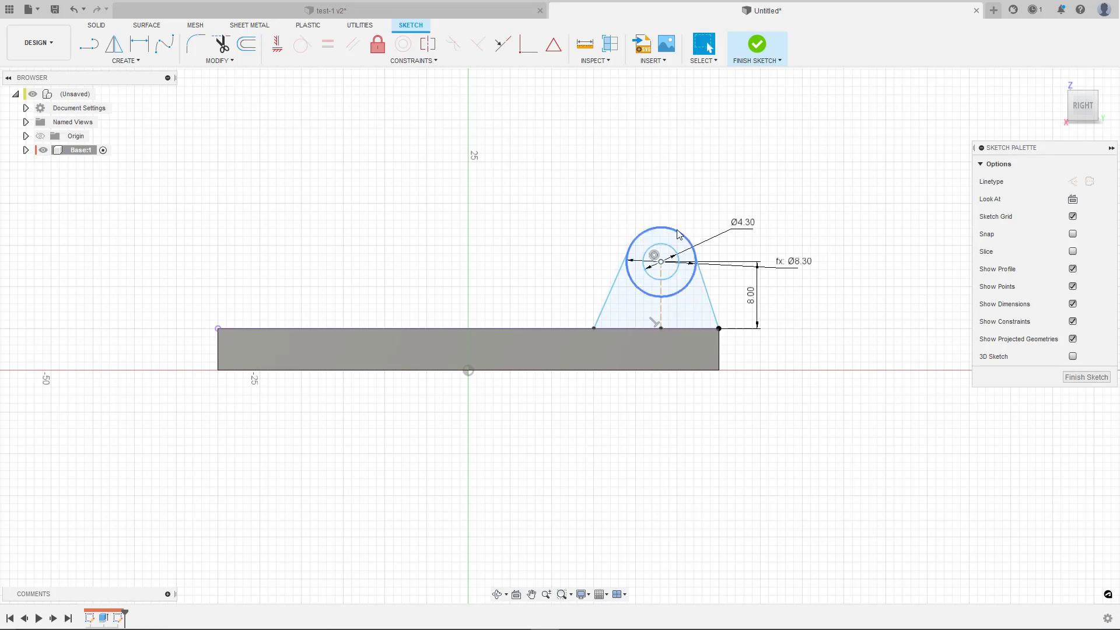
pyautogui.moveTo(675, 246)
pyautogui.mouseDown()
pyautogui.moveTo(688, 243)
pyautogui.moveTo(666, 246)
pyautogui.moveTo(676, 244)
pyautogui.mouseUp()
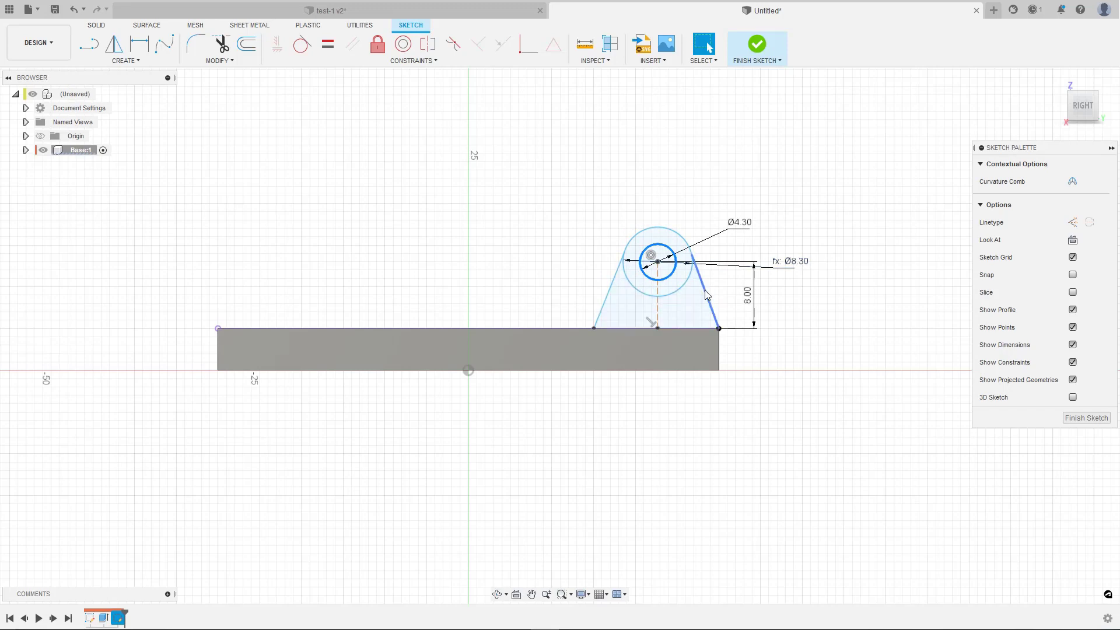
pyautogui.press('d')
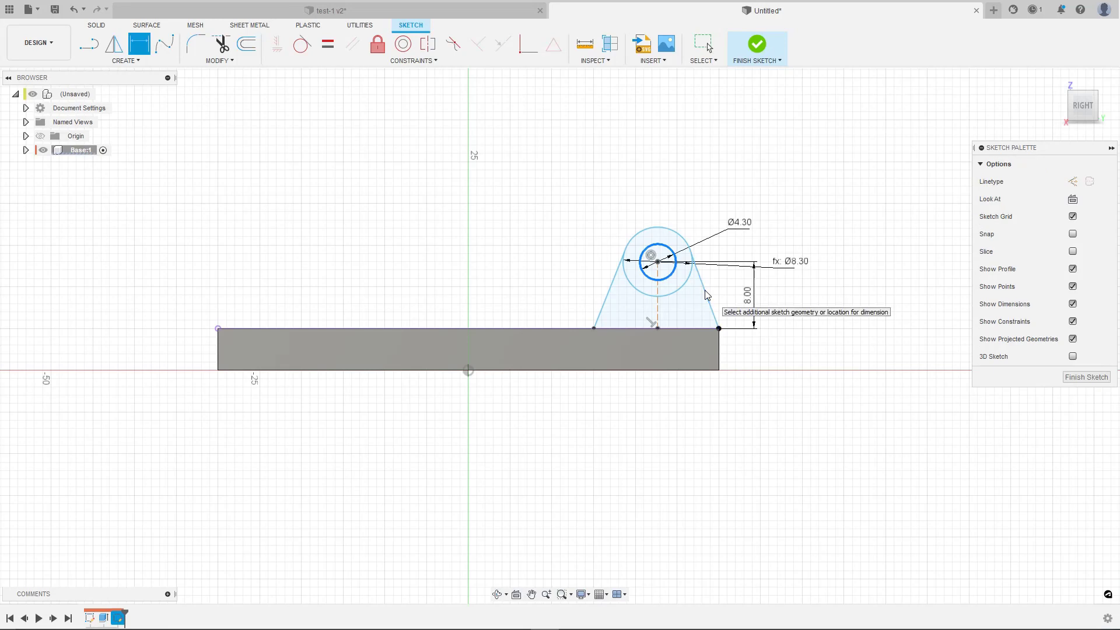
pyautogui.press('Escape')
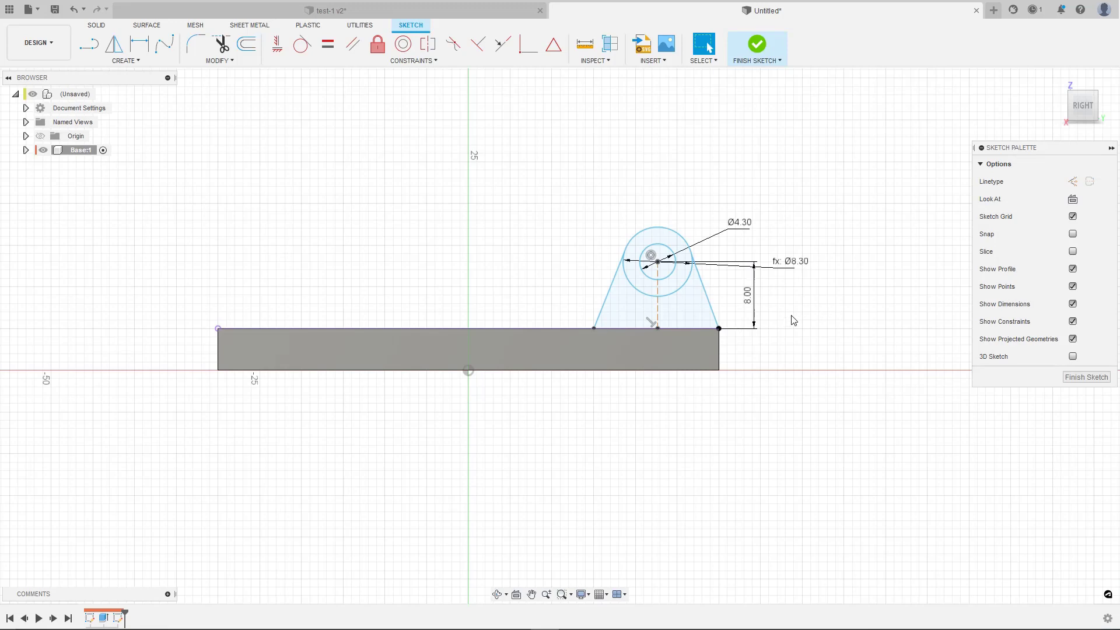
# Step: Dimension the horizontal distance between the construction line's lower end and the plate's upper right corner at 8 mm
pyautogui.press('l')
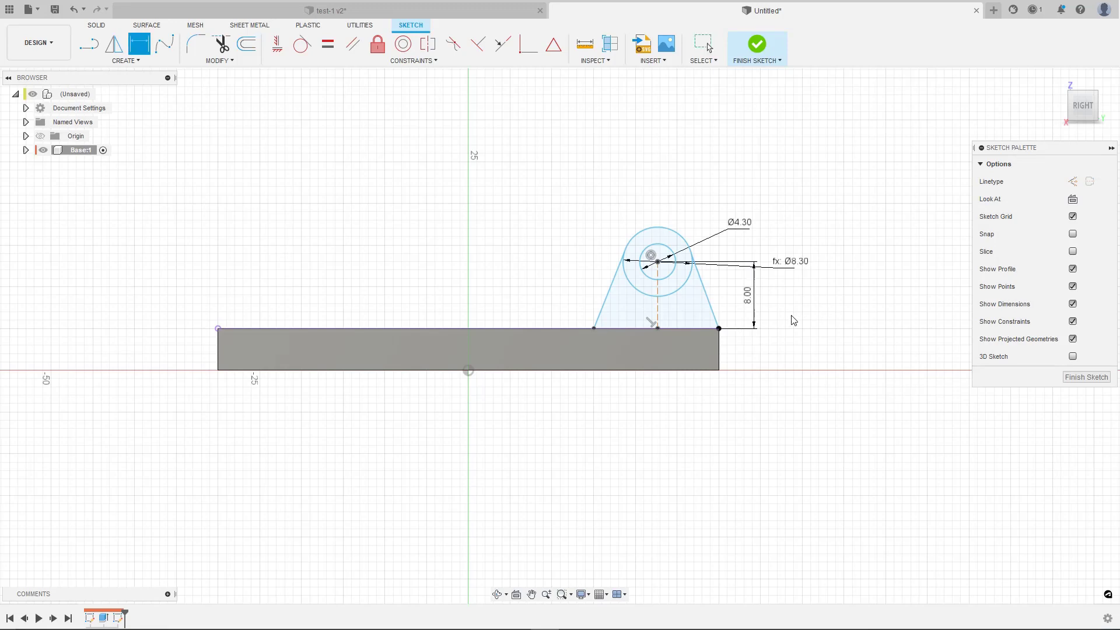
pyautogui.click(657, 327)
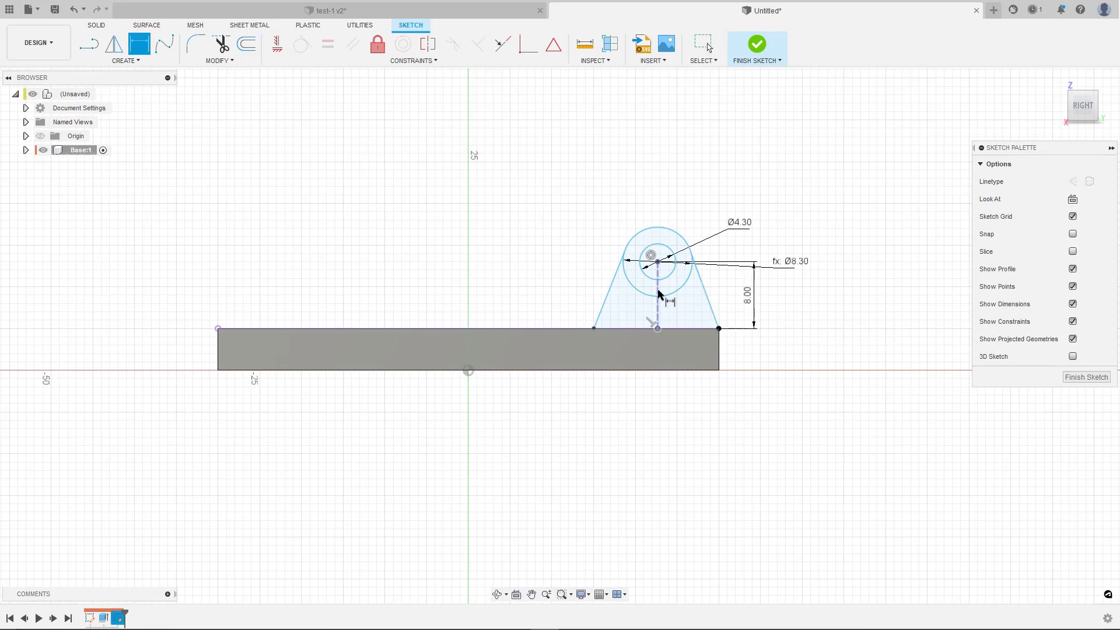
pyautogui.doubleClick(657, 262)
pyautogui.click(717, 327)
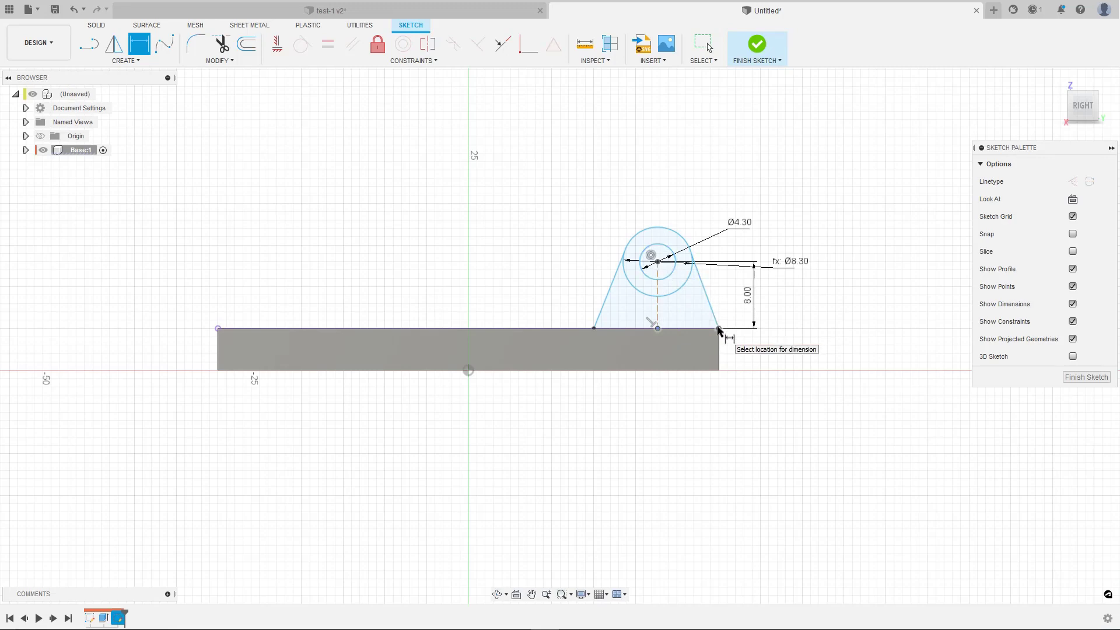
pyautogui.click(697, 175)
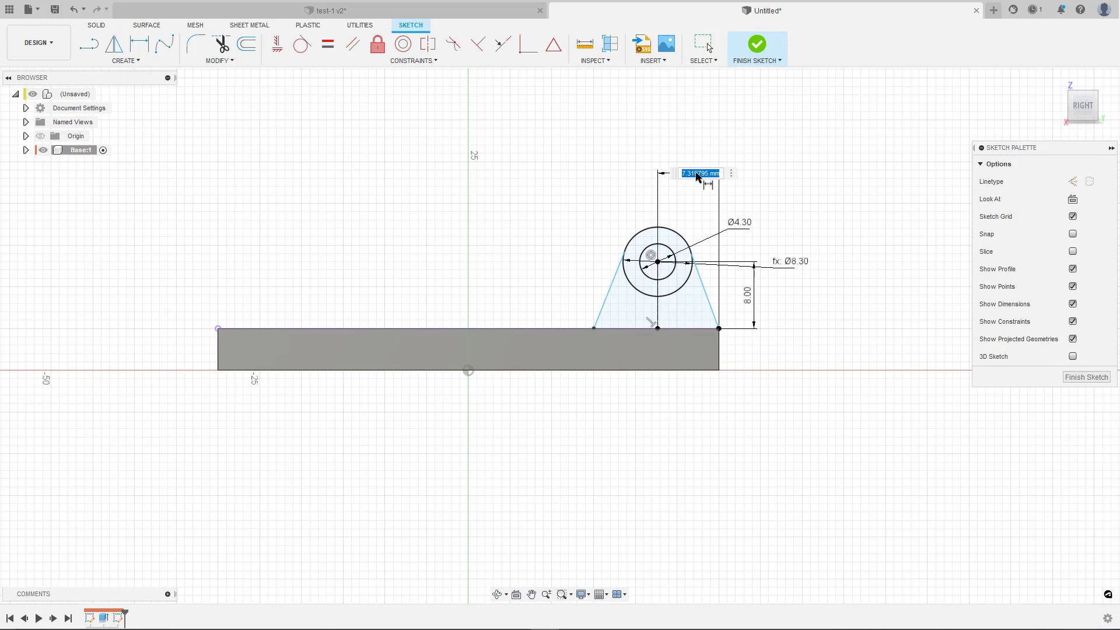
pyautogui.write('8')
pyautogui.press('Return')
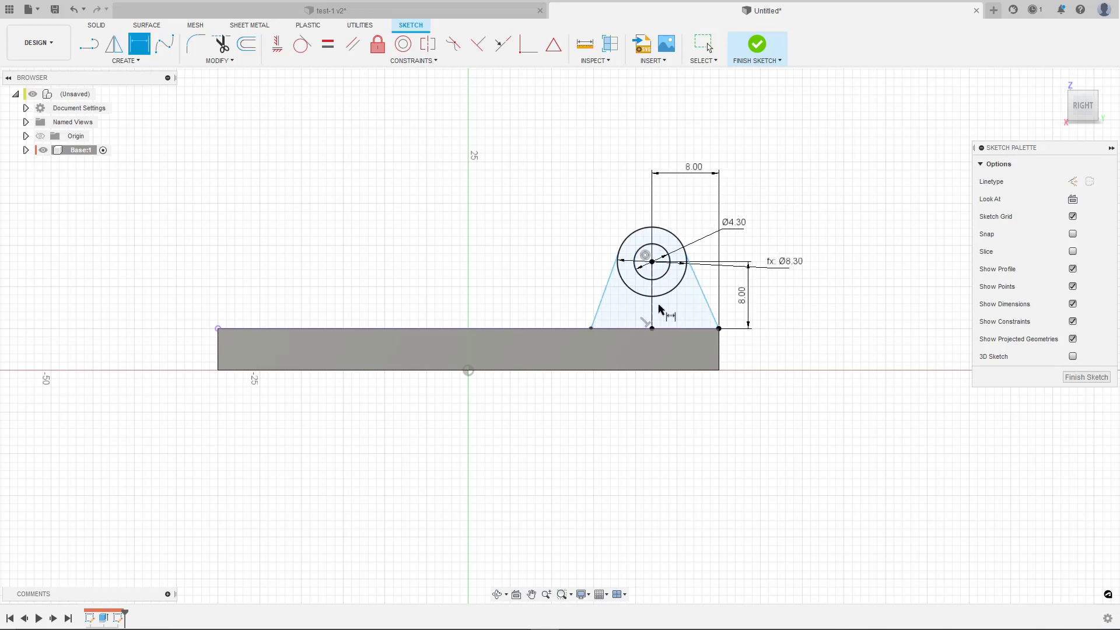
pyautogui.press('Escape')
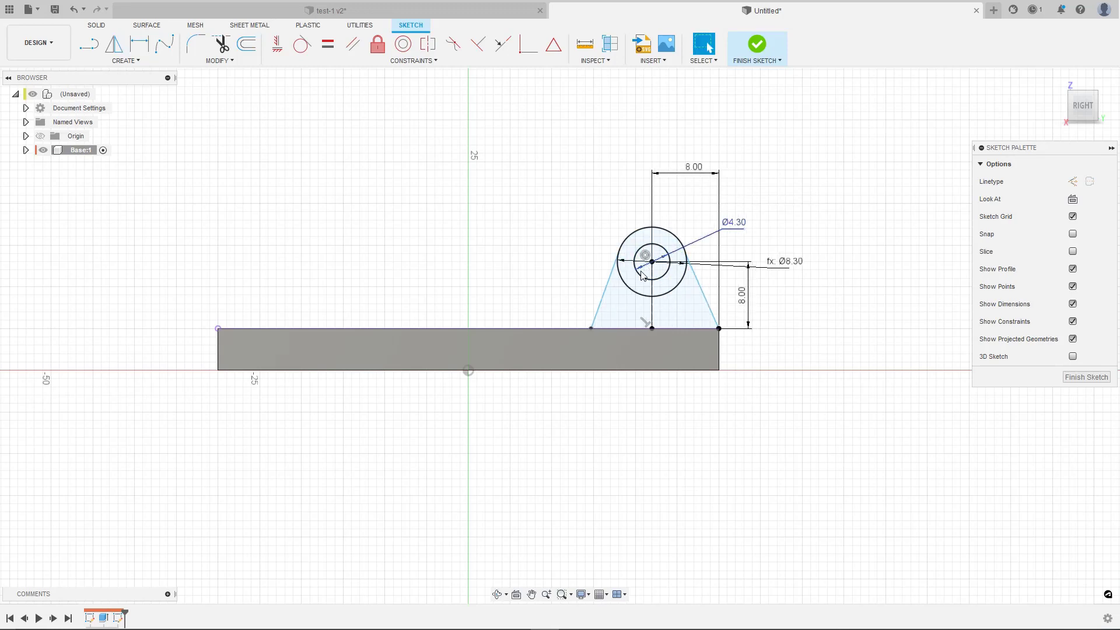
# Step: Try moving the left side line's lower end and the right side line's upper end to test their remaining freedom
pyautogui.click(660, 278)
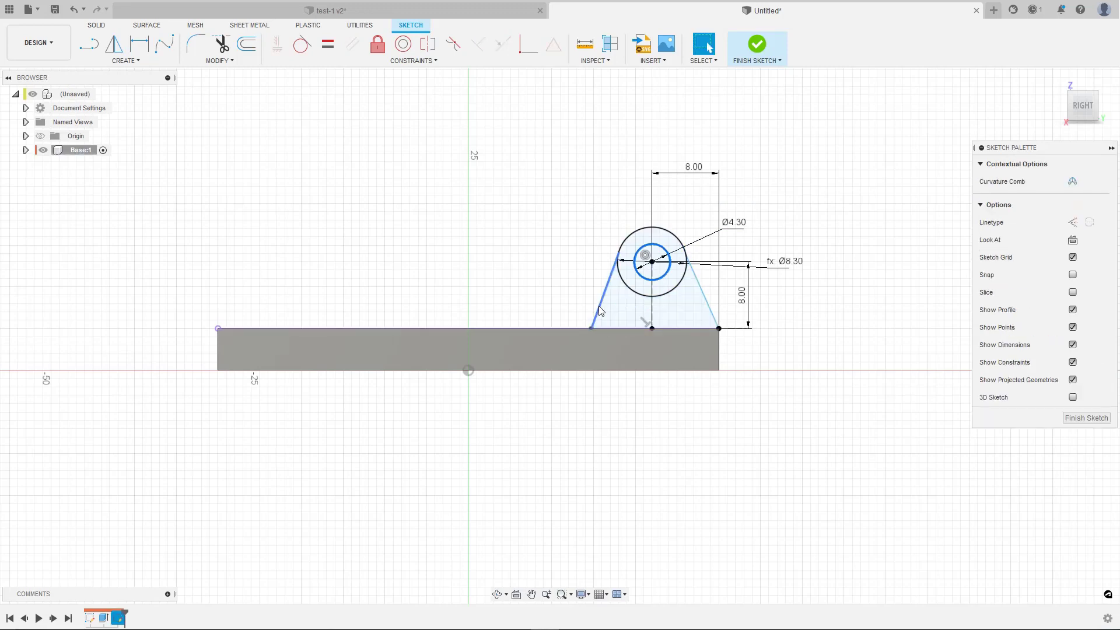
pyautogui.moveTo(591, 329)
pyautogui.mouseDown()
pyautogui.moveTo(518, 332)
pyautogui.moveTo(578, 329)
pyautogui.mouseUp()
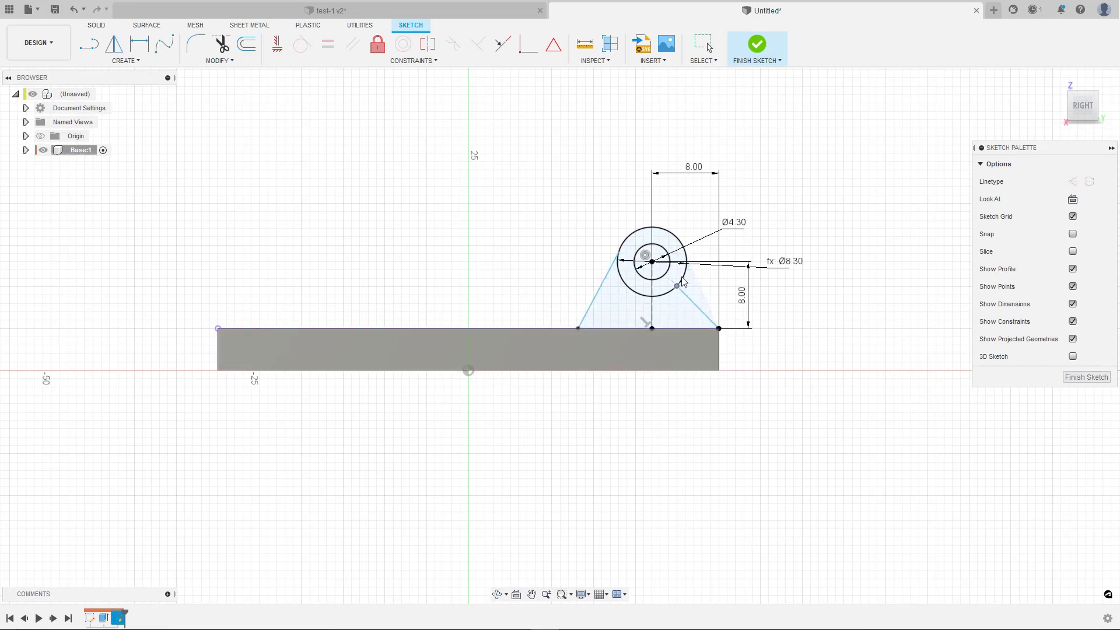
pyautogui.moveTo(698, 259)
pyautogui.mouseDown()
pyautogui.moveTo(703, 245)
pyautogui.moveTo(702, 264)
pyautogui.mouseUp()
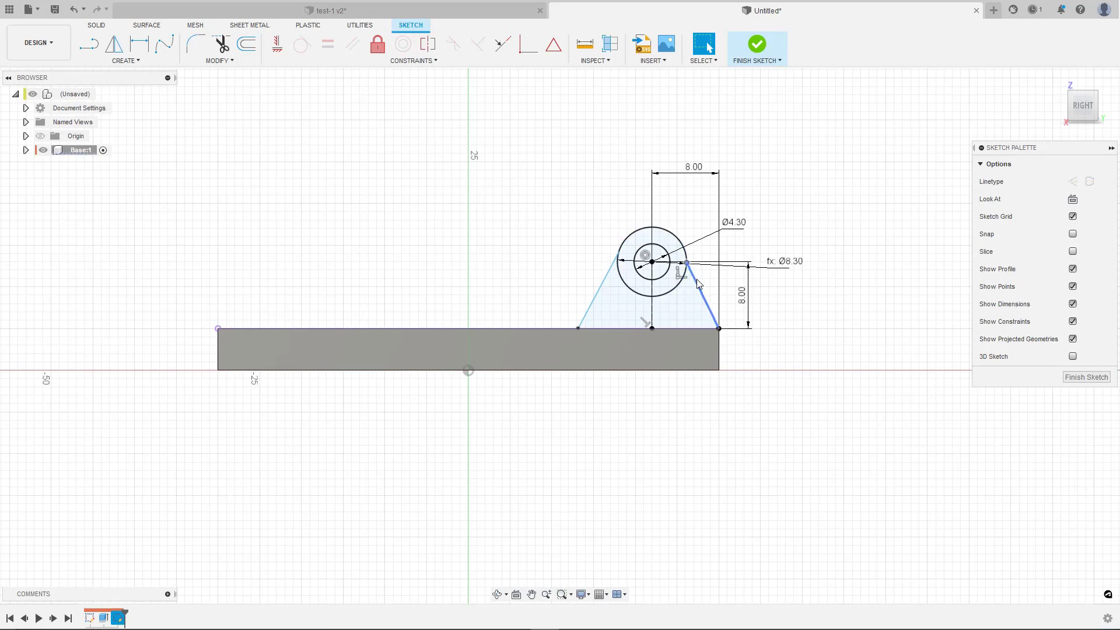
# Step: Make both slanted side lines tangent to the outer circle and test the left line's remaining movement along the plate's upper edge
pyautogui.click(302, 43)
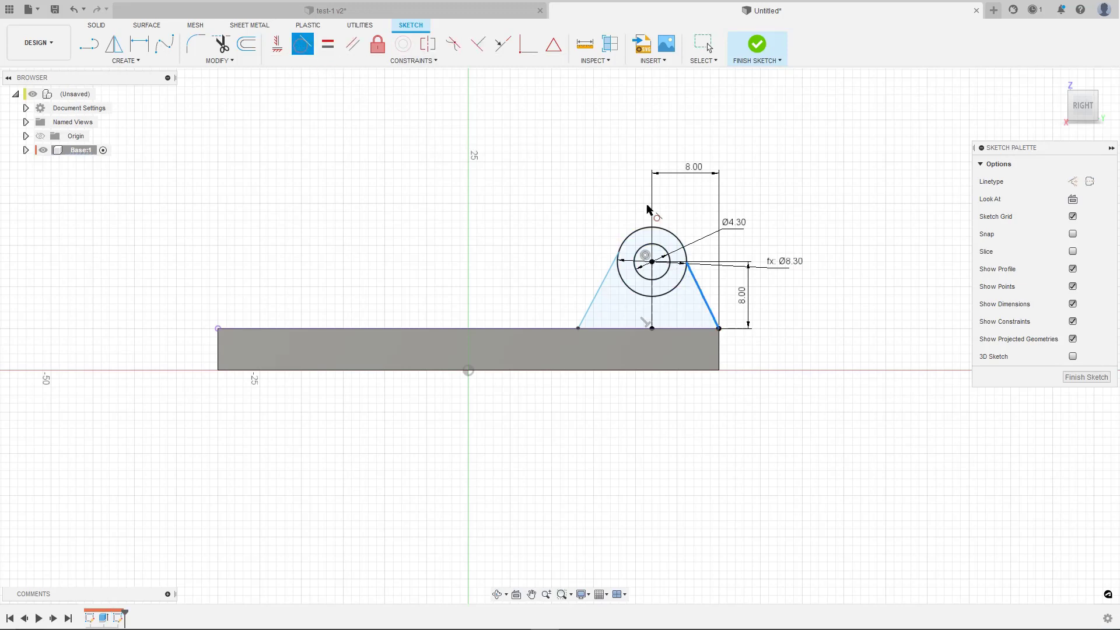
pyautogui.click(674, 235)
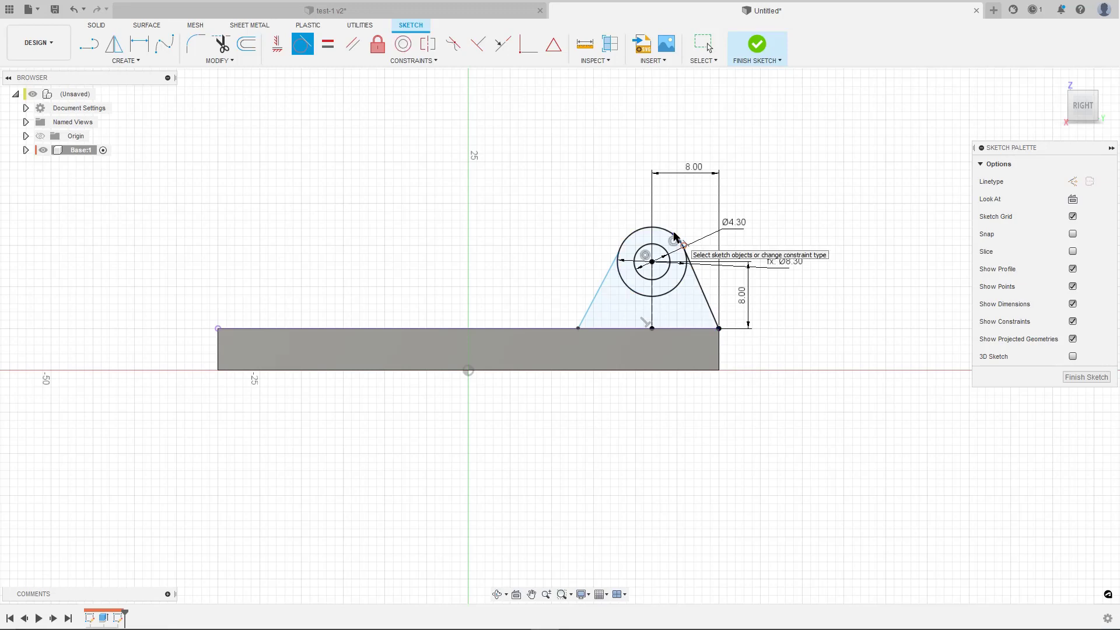
pyautogui.click(599, 288)
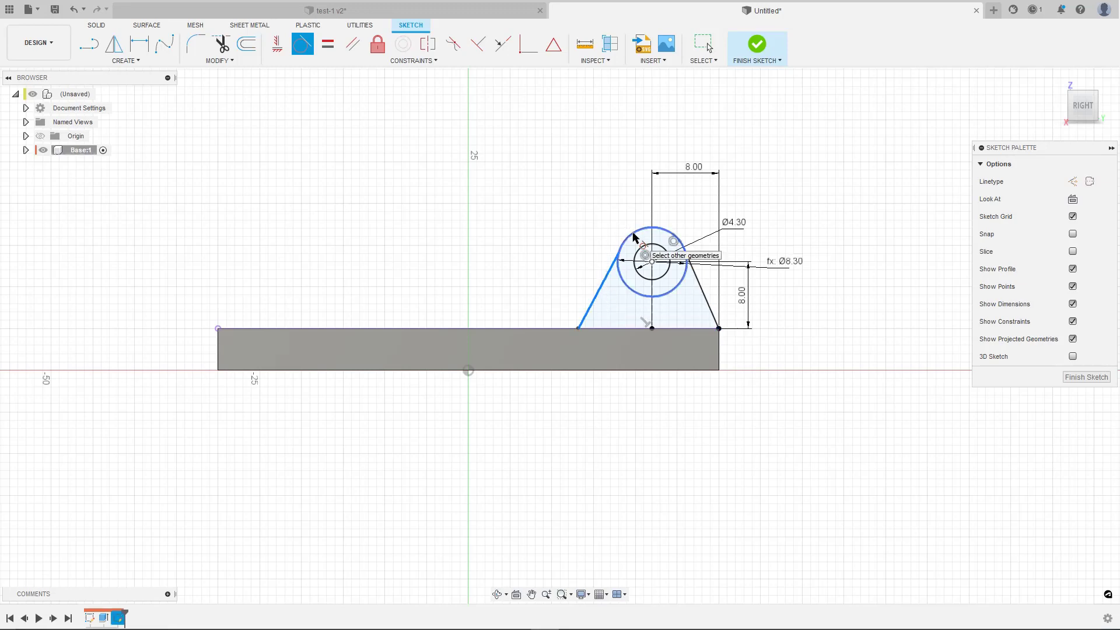
pyautogui.press('Escape')
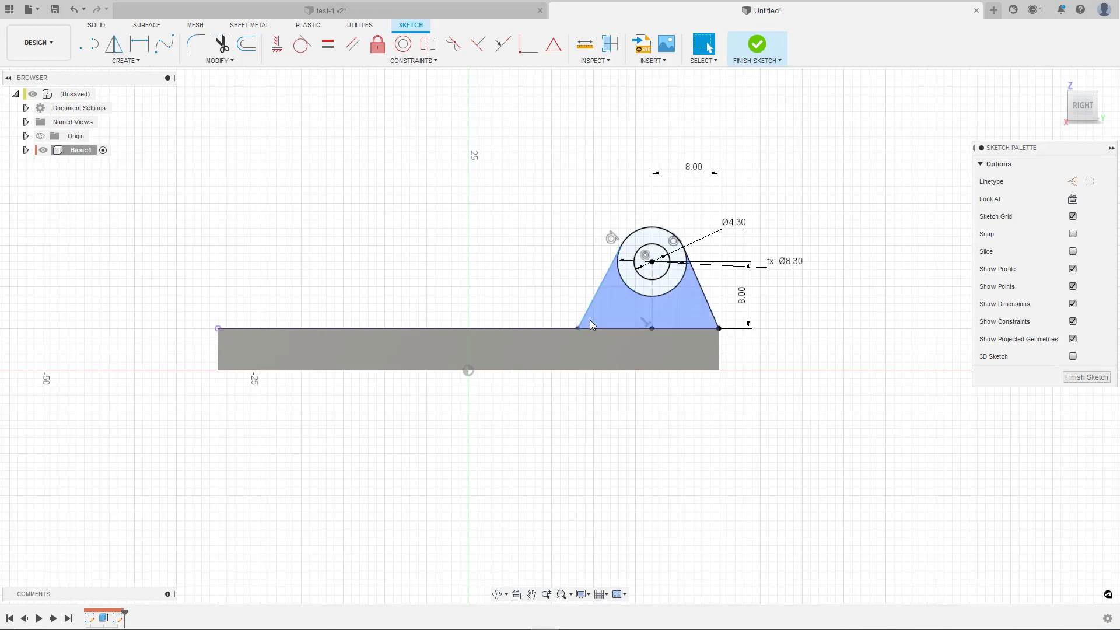
pyautogui.moveTo(579, 327)
pyautogui.mouseDown()
pyautogui.moveTo(544, 332)
pyautogui.moveTo(580, 326)
pyautogui.mouseUp()
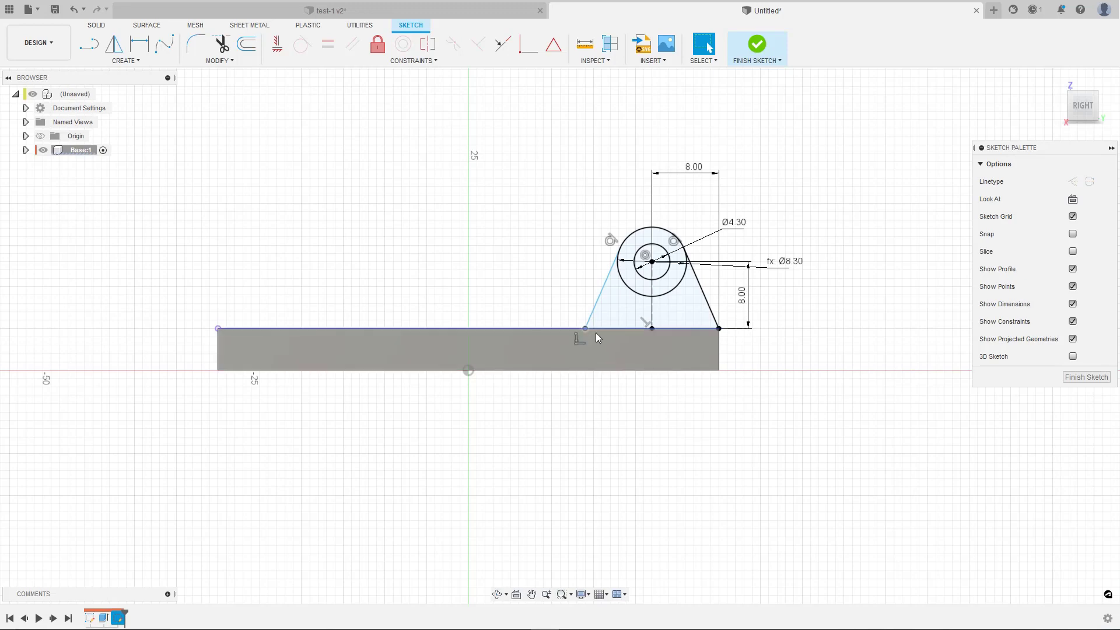
pyautogui.click(629, 318)
pyautogui.press('l')
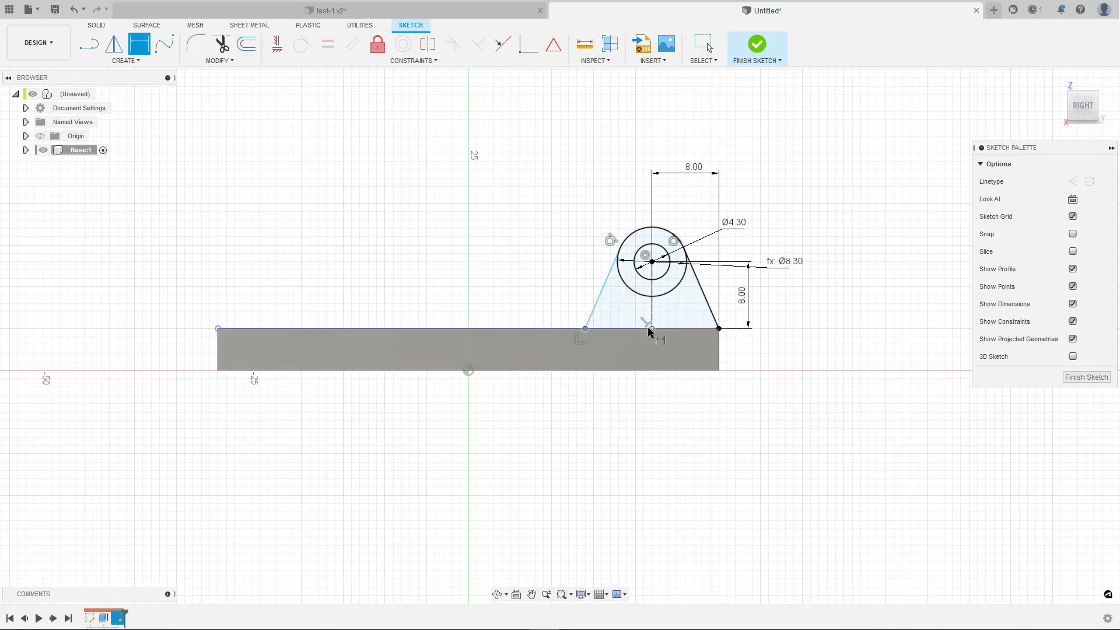
pyautogui.click(652, 328)
pyautogui.press('d')
pyautogui.press('Escape')
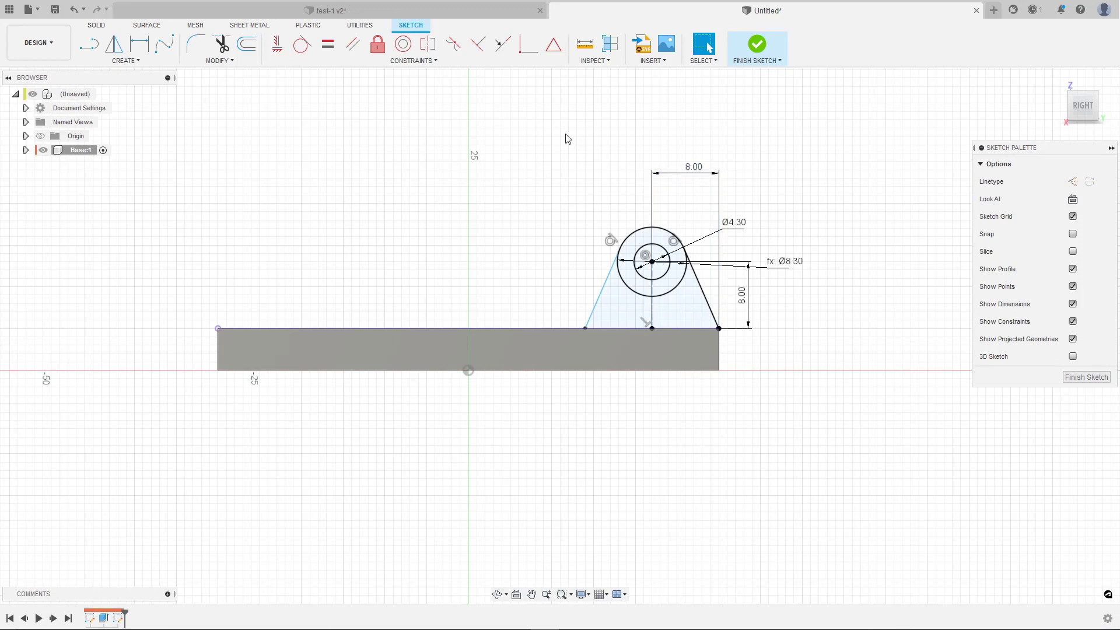
# Step: Dimension the left line's lower end to the construction line's foot at 8 mm, linked to the opposite distance, and finish the sketch
pyautogui.press('r')
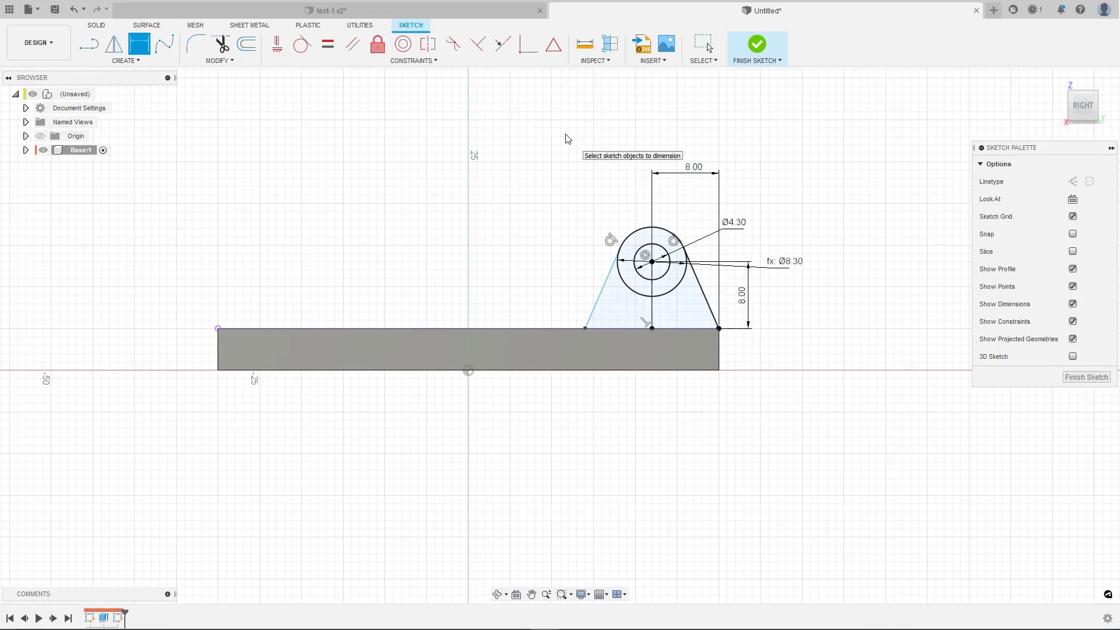
pyautogui.click(585, 328)
pyautogui.click(652, 329)
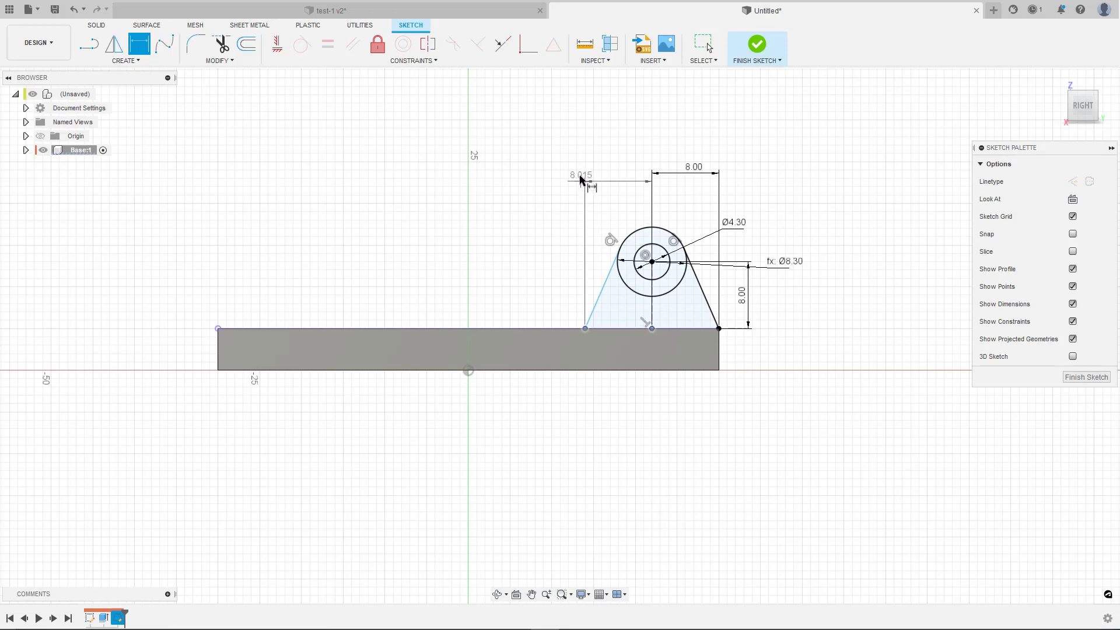
pyautogui.click(581, 176)
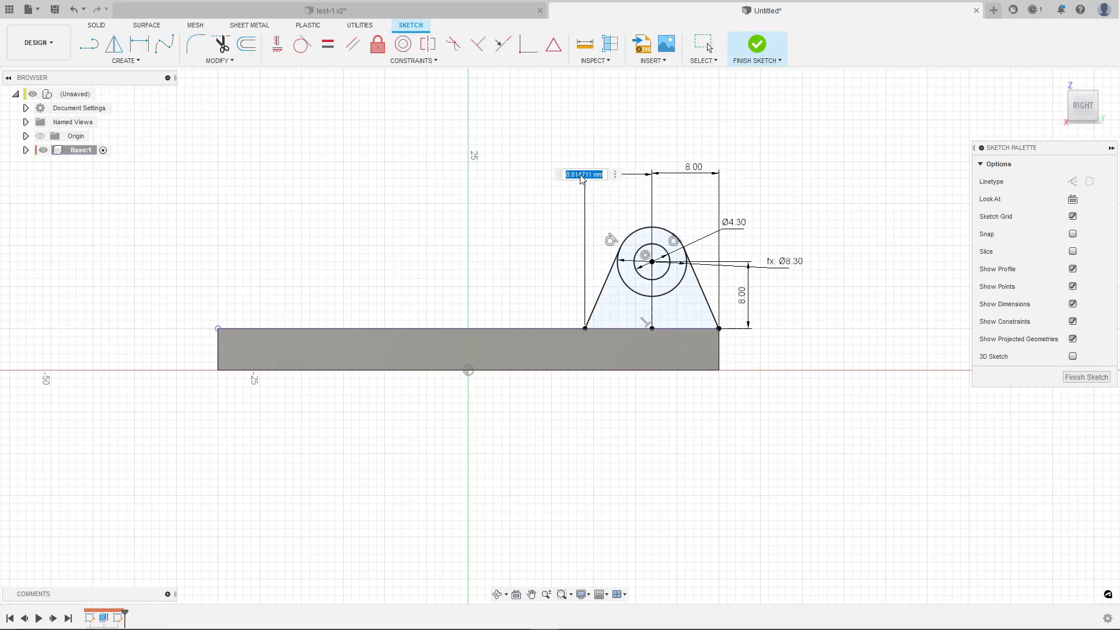
pyautogui.write('8')
pyautogui.press('Return')
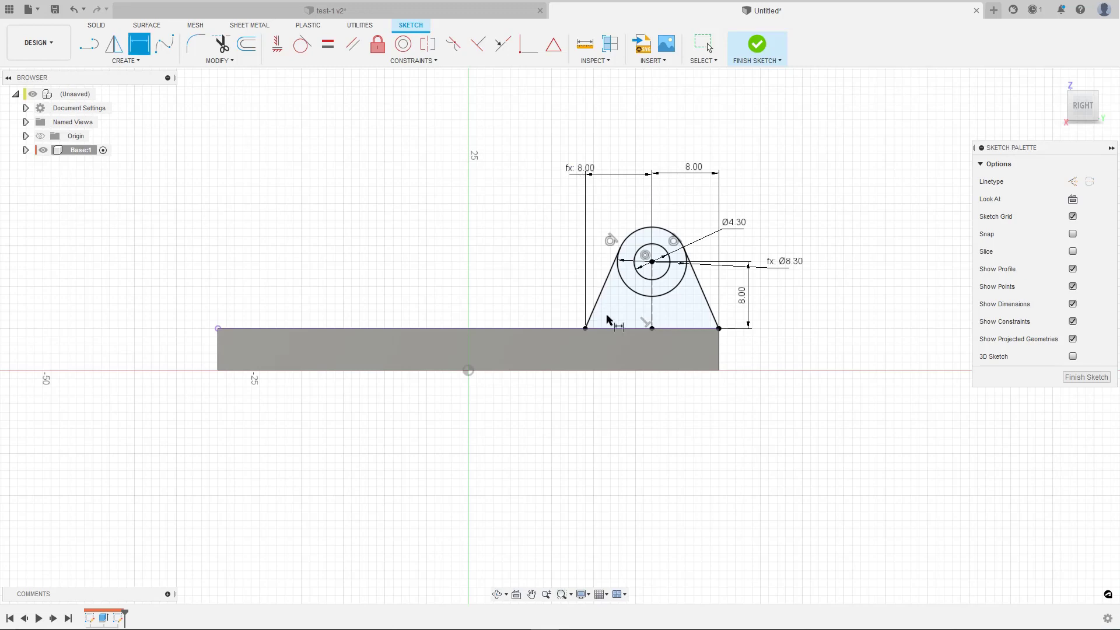
pyautogui.press('Escape')
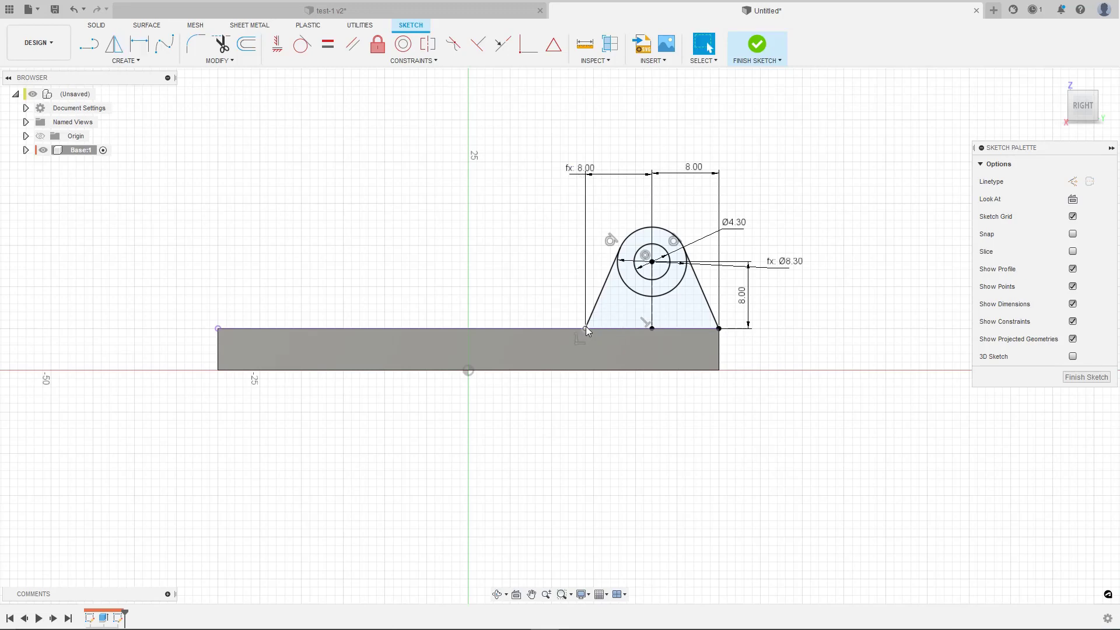
pyautogui.click(571, 329)
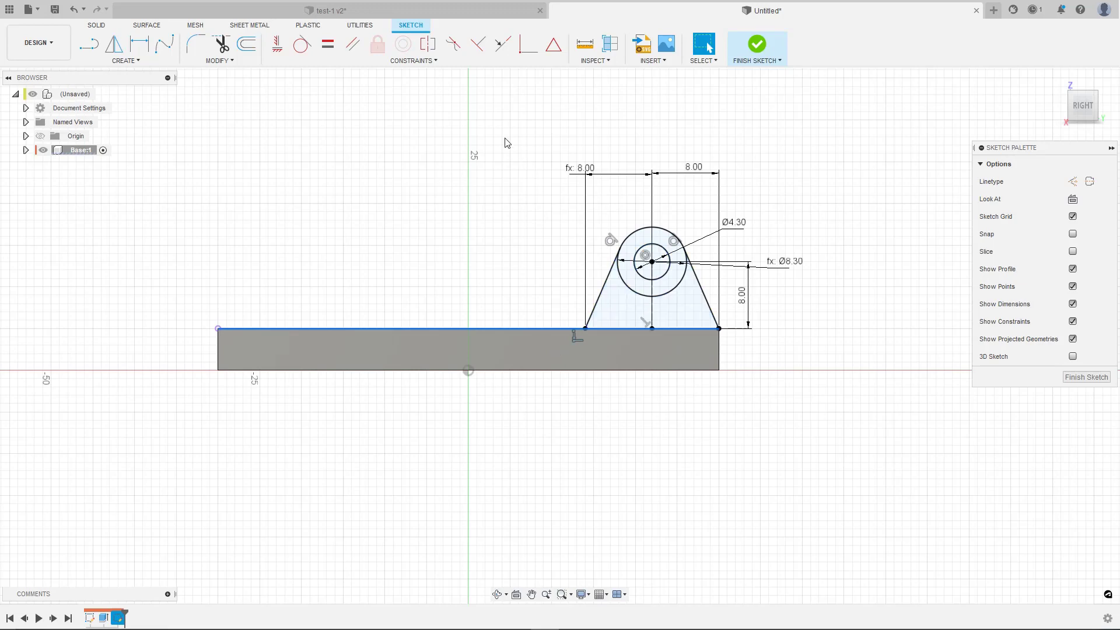
pyautogui.click(757, 45)
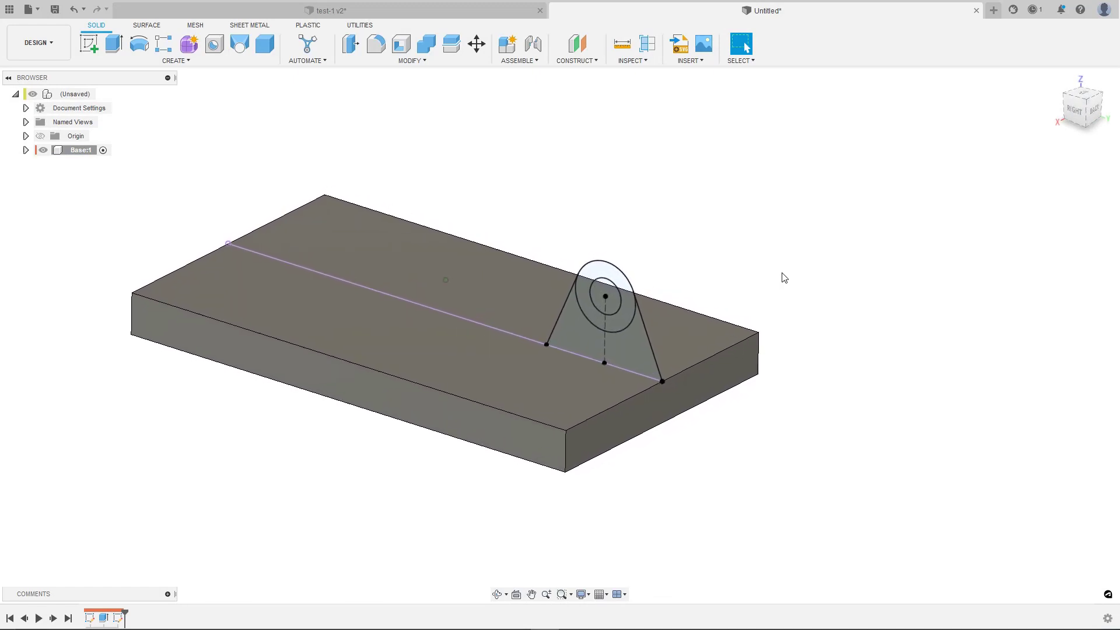
# Step: Extrude the trapezoid and ring profiles symmetrically to a whole length of 5 mm, joined to the Base plate and leaving the hole open
pyautogui.click(635, 355)
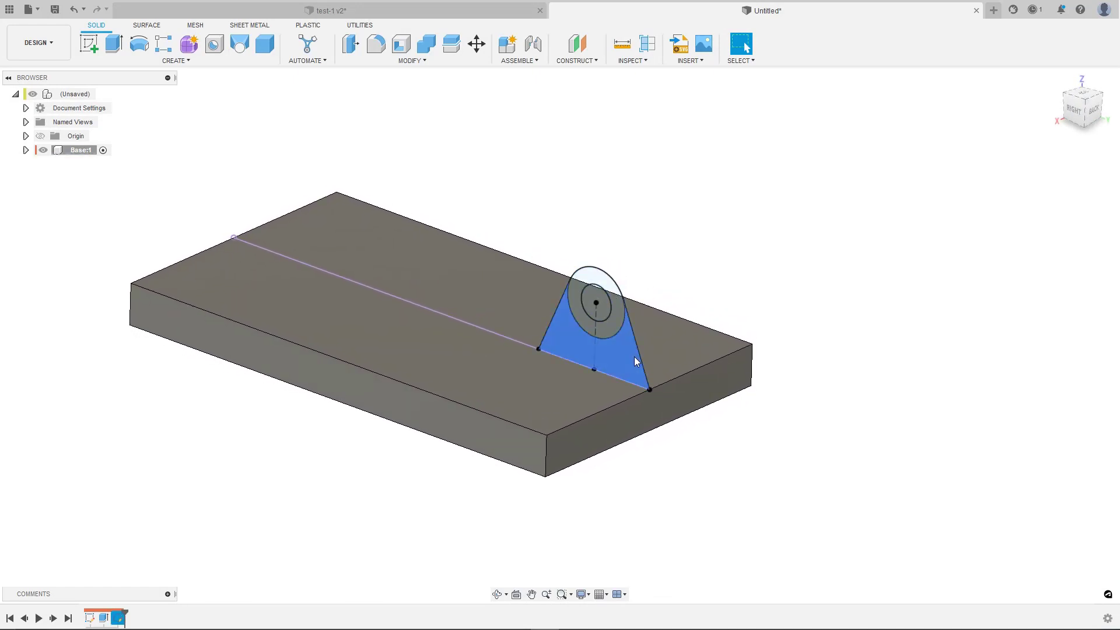
pyautogui.keyDown('shift'); pyautogui.click(611, 327); pyautogui.keyUp('shift')
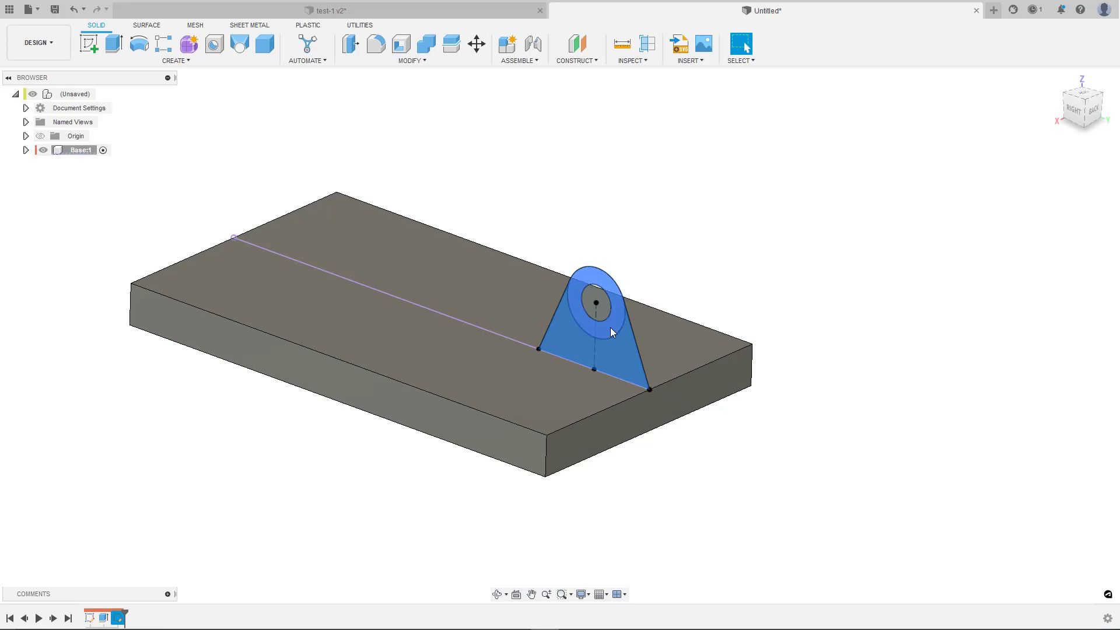
pyautogui.press('e')
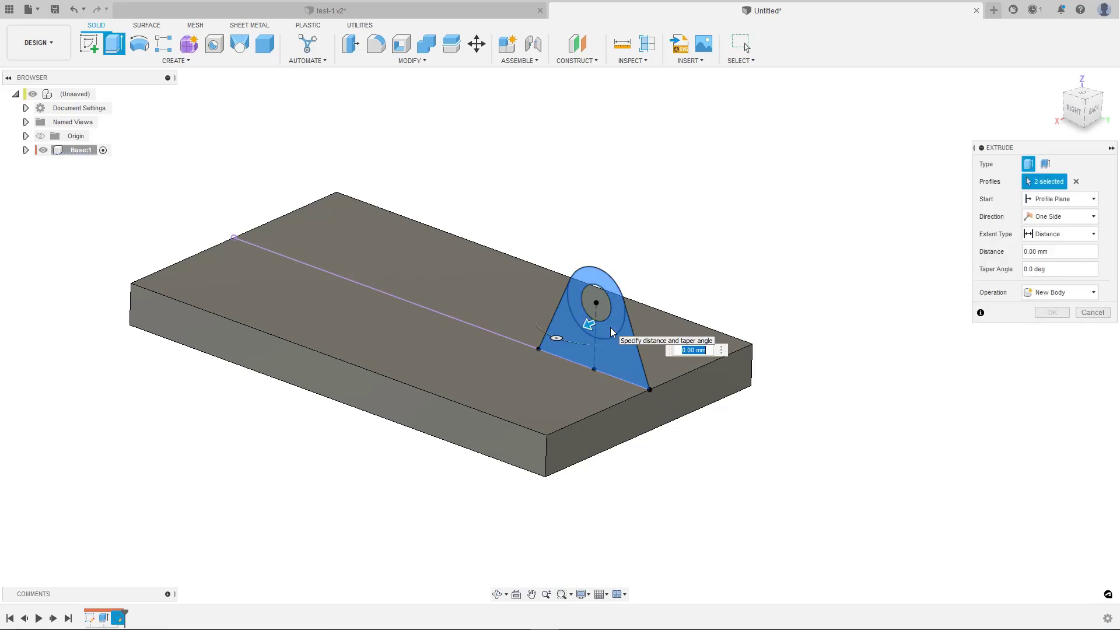
pyautogui.keyDown('shift'); pyautogui.moveTo(610, 327); pyautogui.dragTo(915, 310, button='middle'); pyautogui.keyUp('shift')
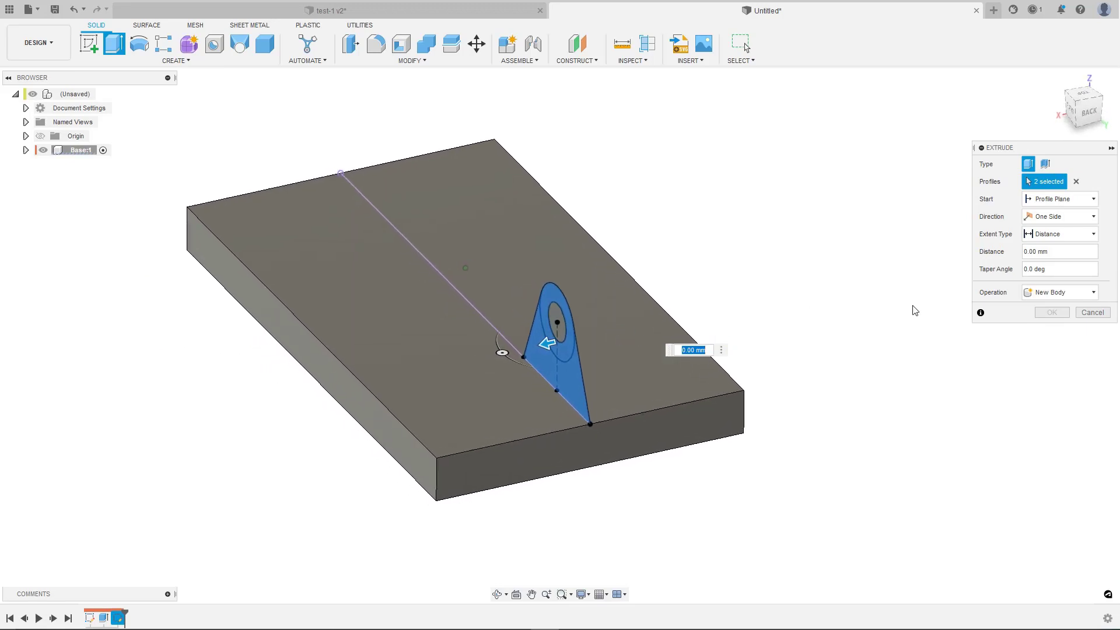
pyautogui.click(1038, 218)
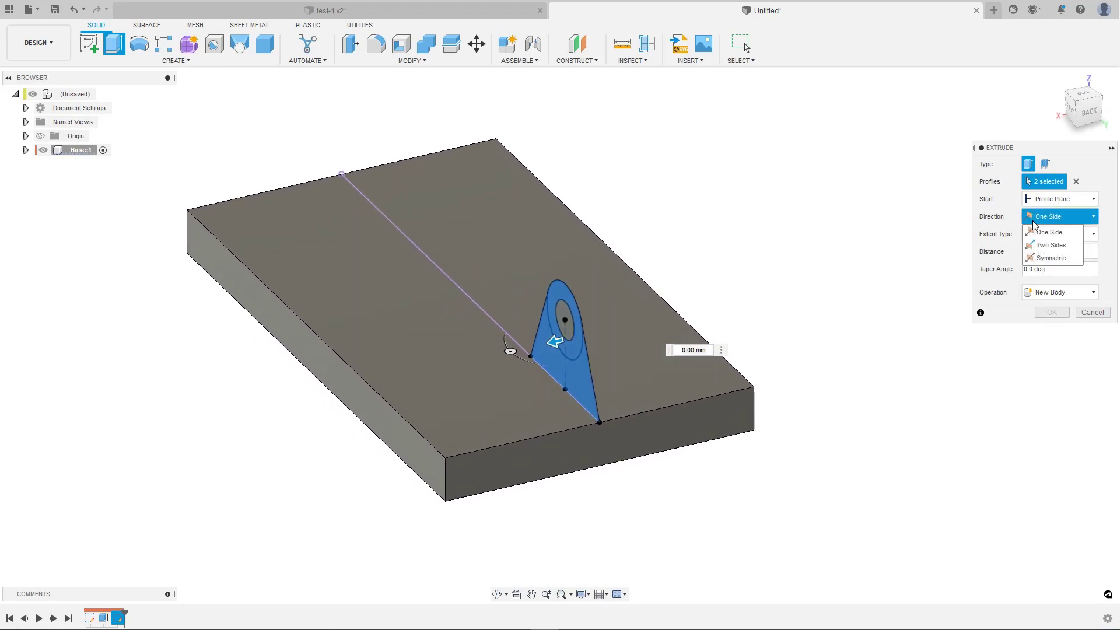
pyautogui.click(1044, 259)
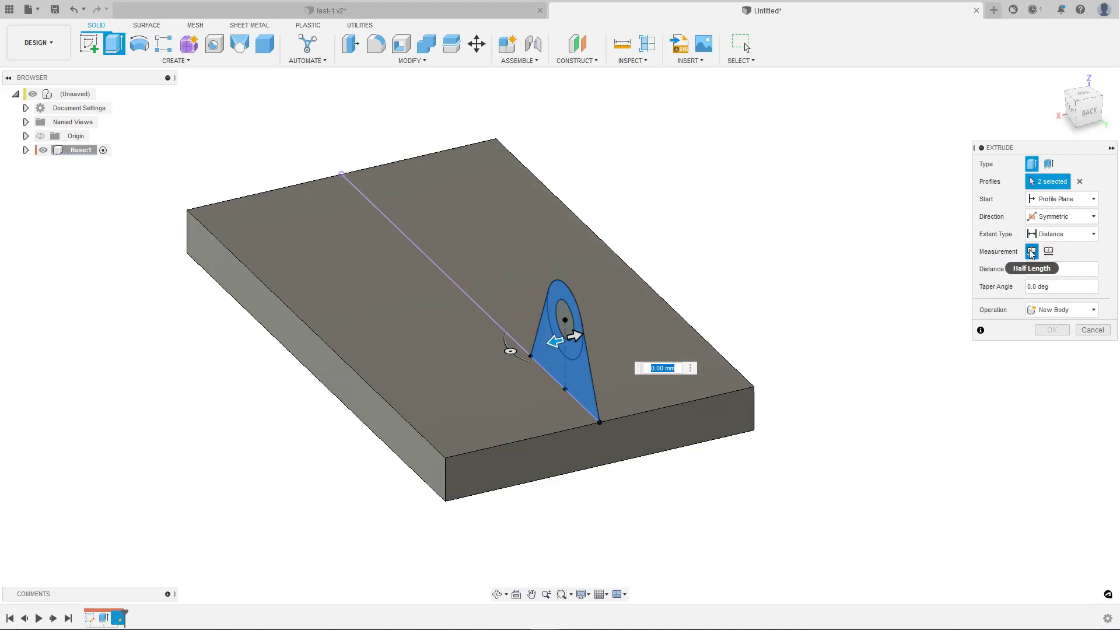
pyautogui.write('5')
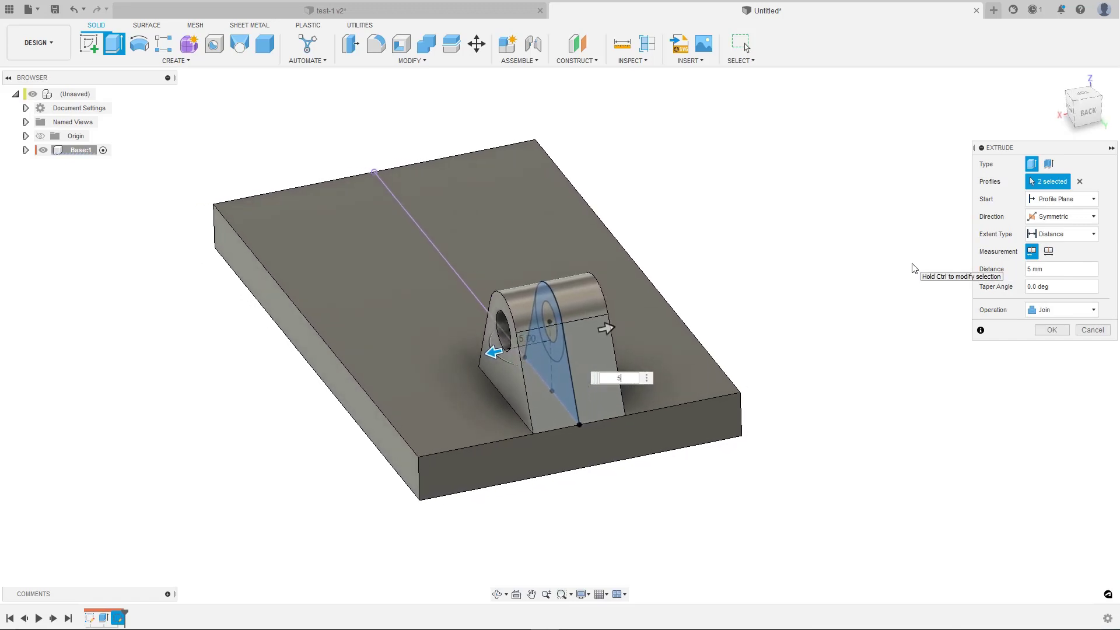
pyautogui.click(1049, 251)
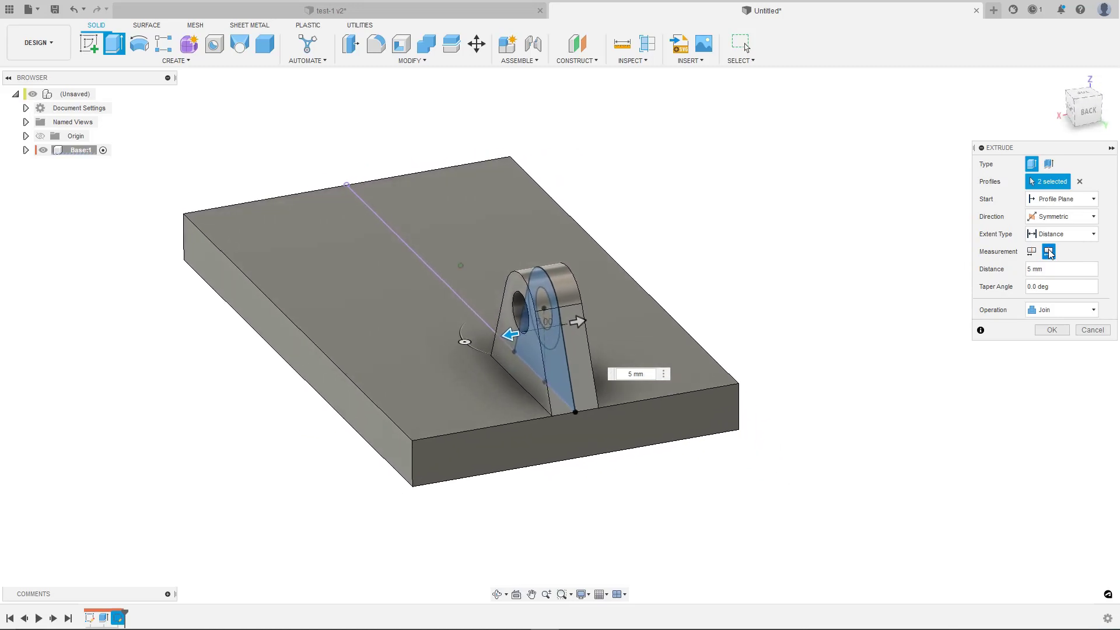
pyautogui.press('Return')
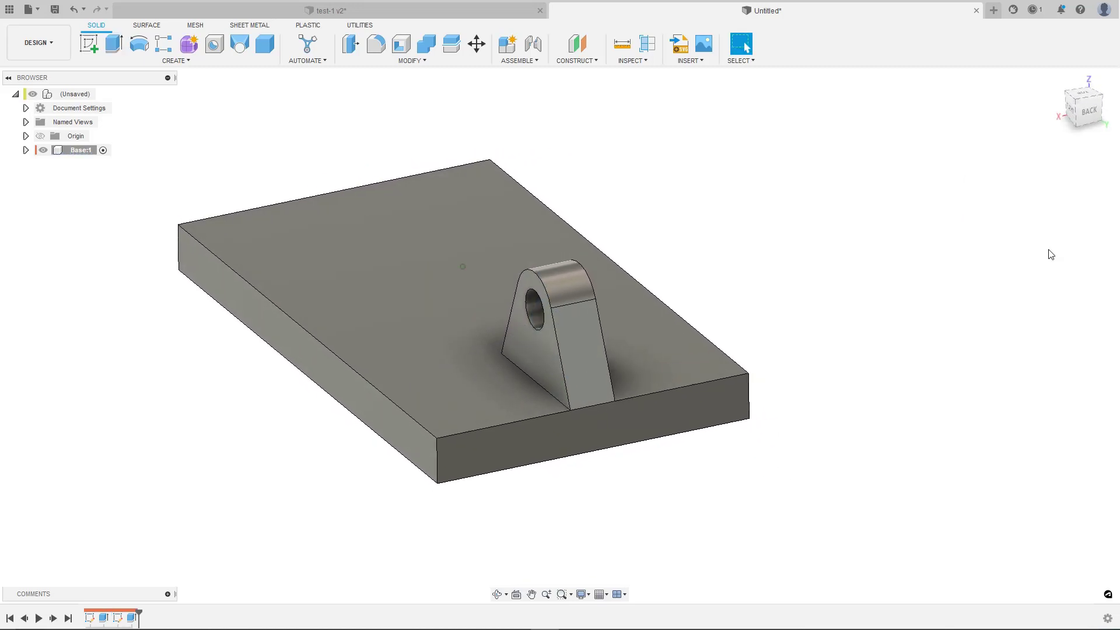
pyautogui.keyDown('shift'); pyautogui.moveTo(977, 250); pyautogui.dragTo(623, 316, button='middle'); pyautogui.keyUp('shift')
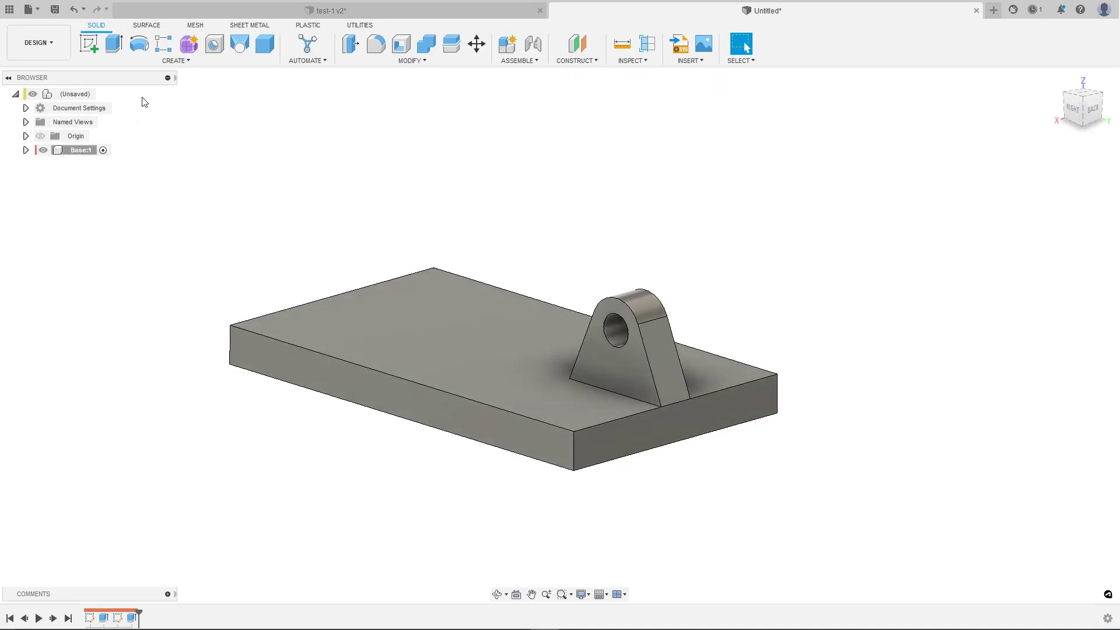
pyautogui.click(176, 61)
pyautogui.click(26, 150)
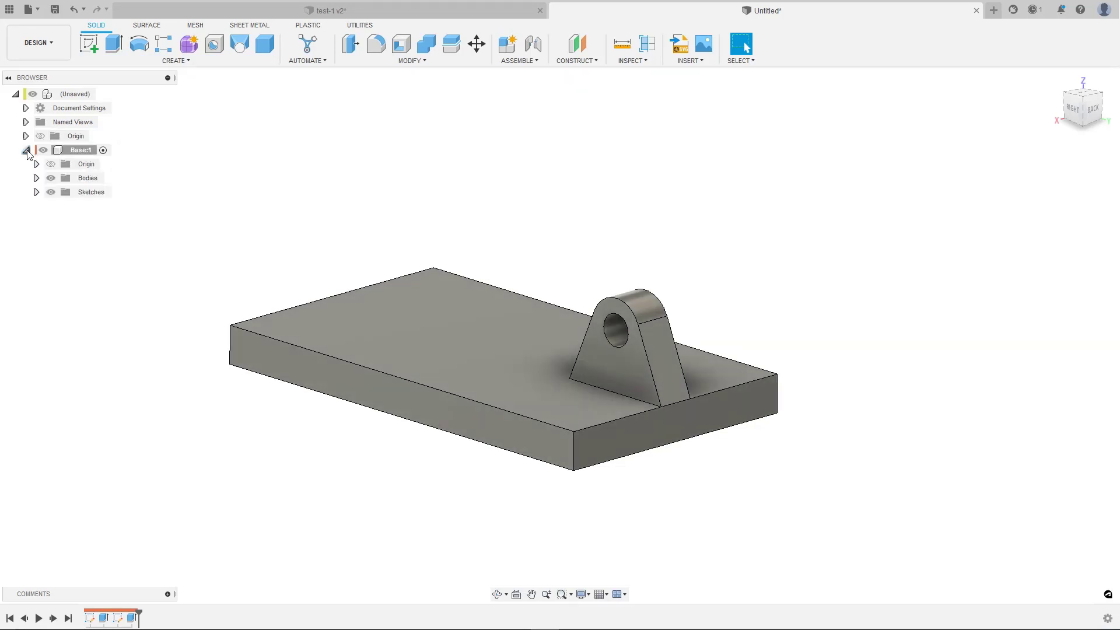
pyautogui.click(26, 149)
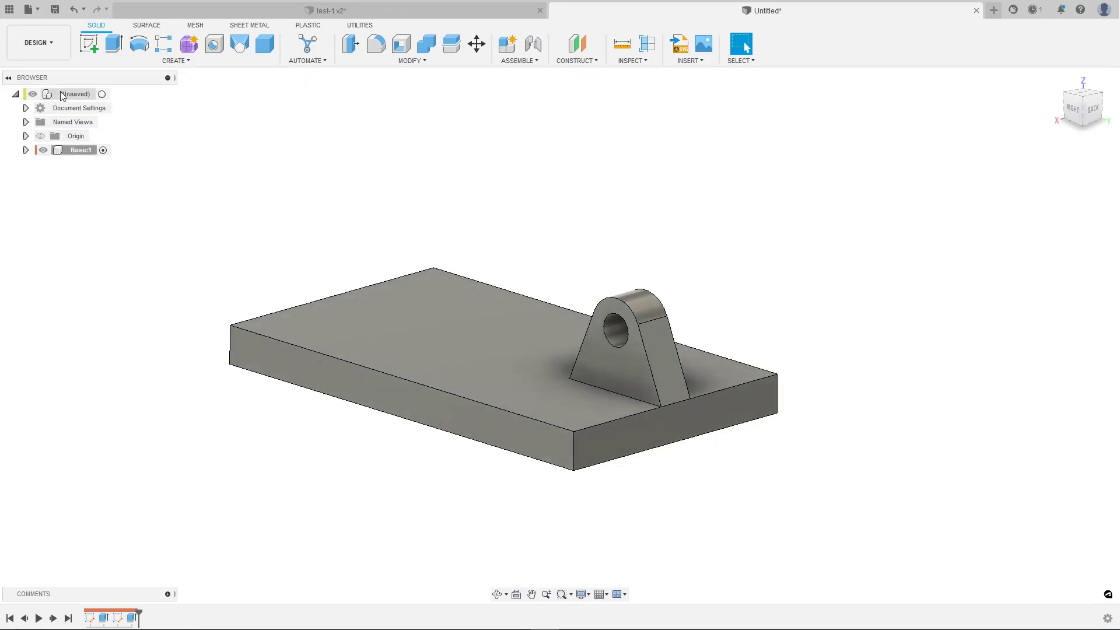
pyautogui.rightClick(63, 96)
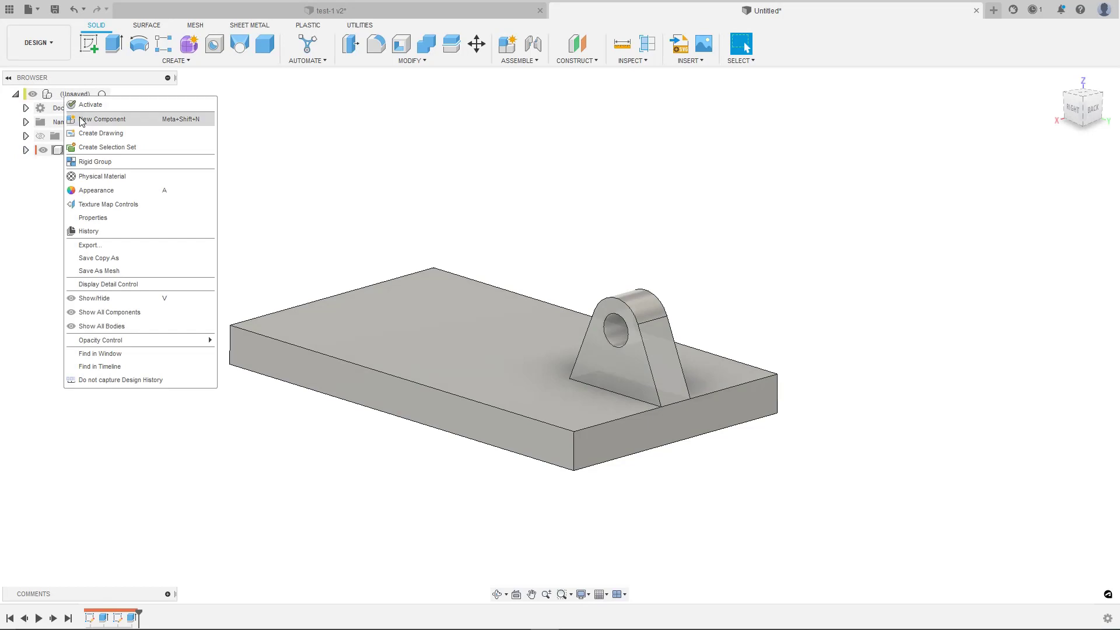
pyautogui.click(401, 114)
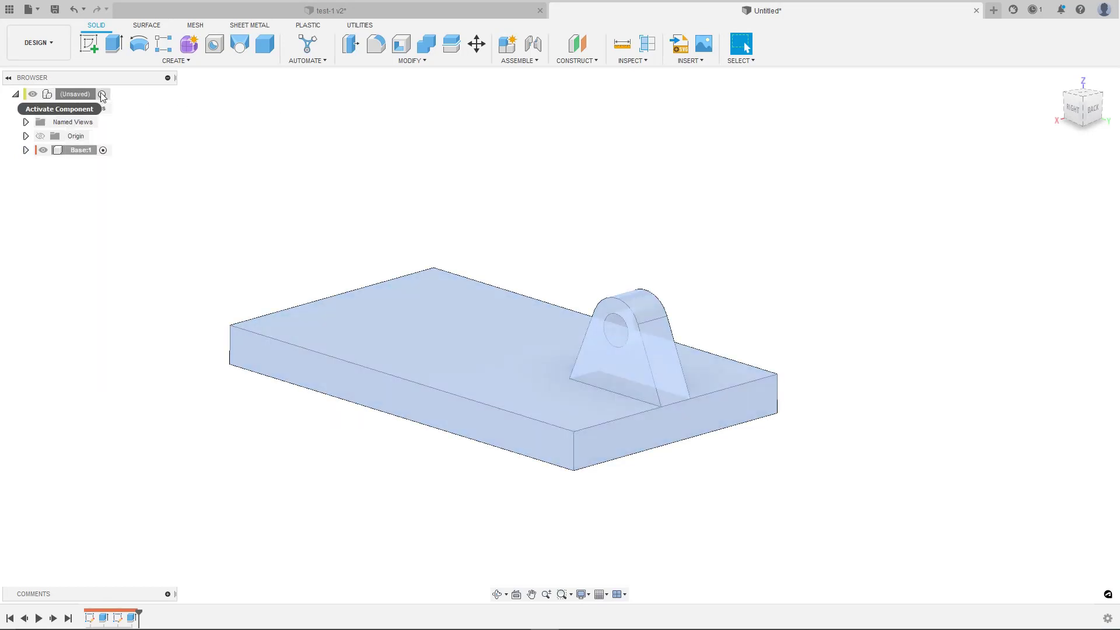
pyautogui.click(102, 95)
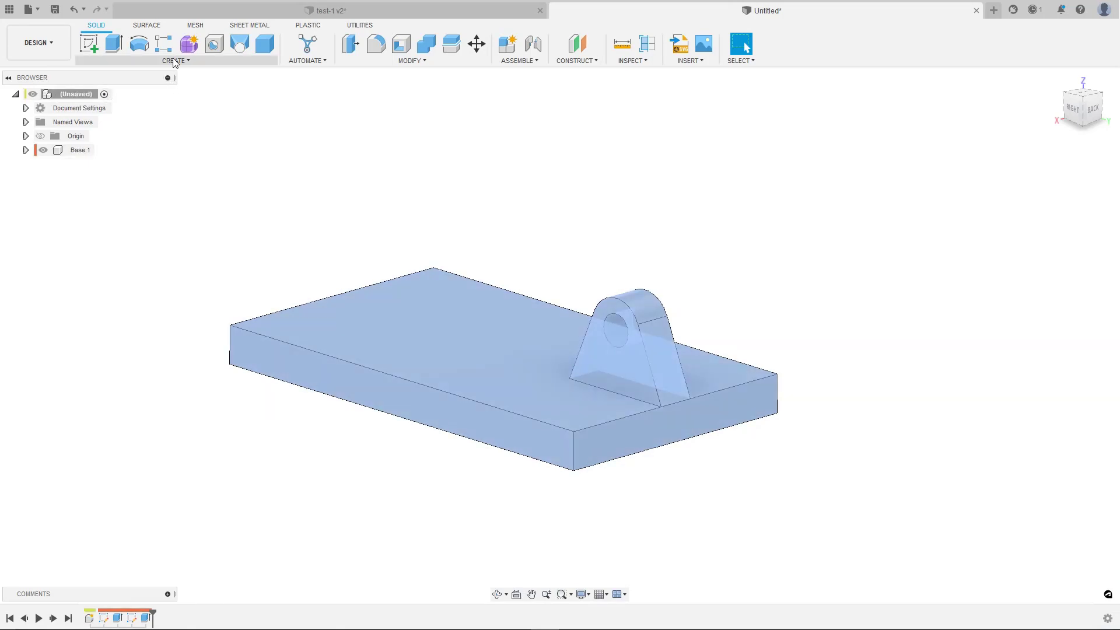
pyautogui.click(175, 61)
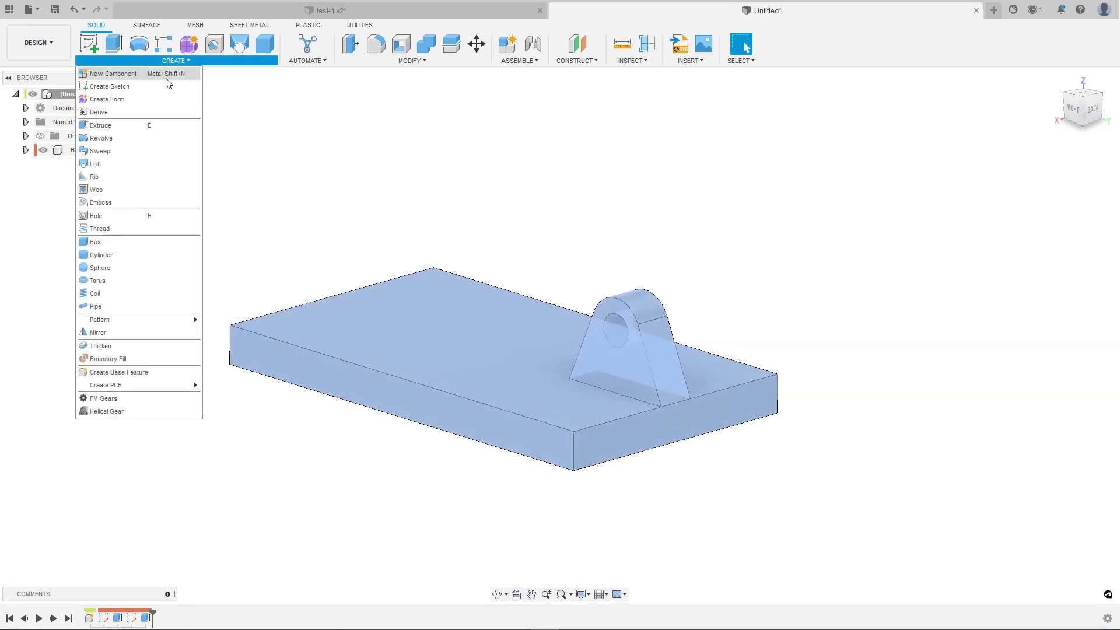
pyautogui.click(445, 115)
pyautogui.doubleClick(61, 151)
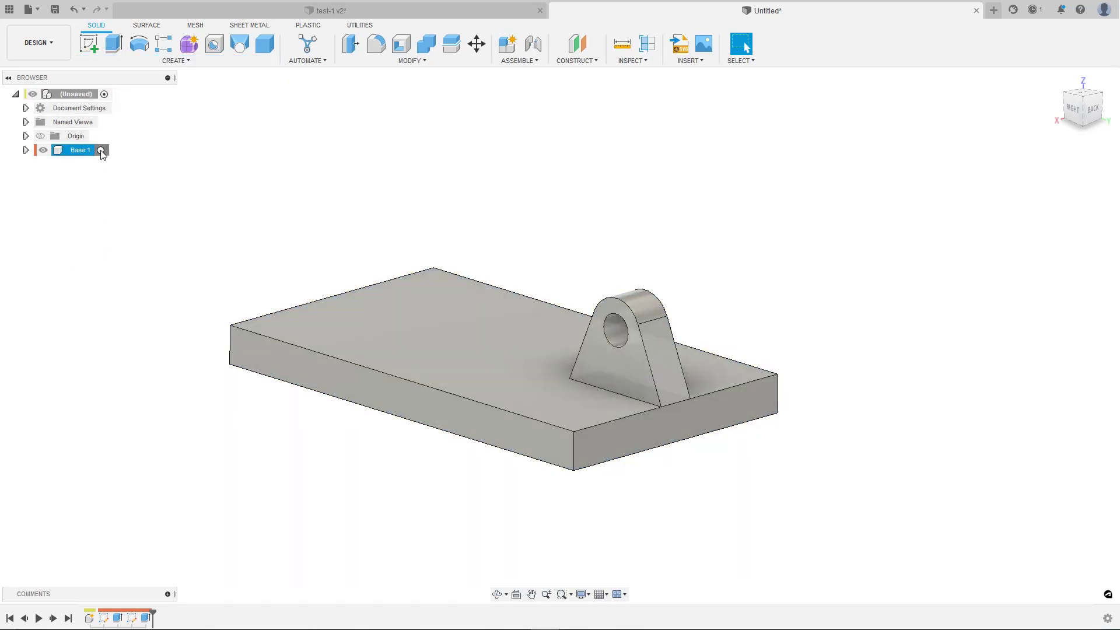
# Step: Create a standard internal component named "support" under the root assembly and make it active
pyautogui.rightClick(66, 97)
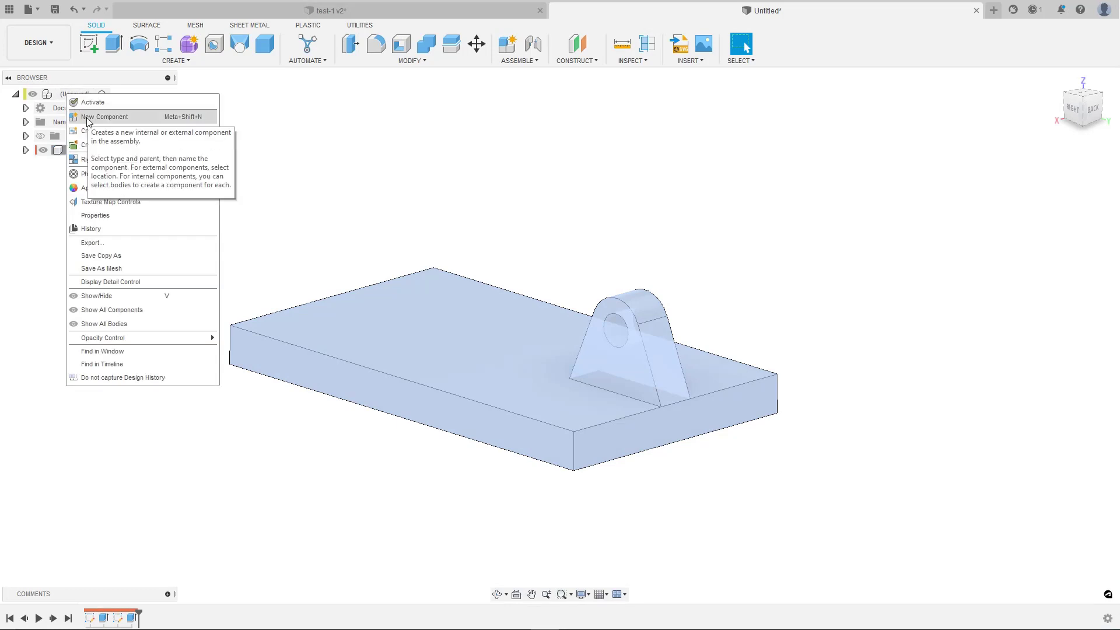
pyautogui.click(86, 117)
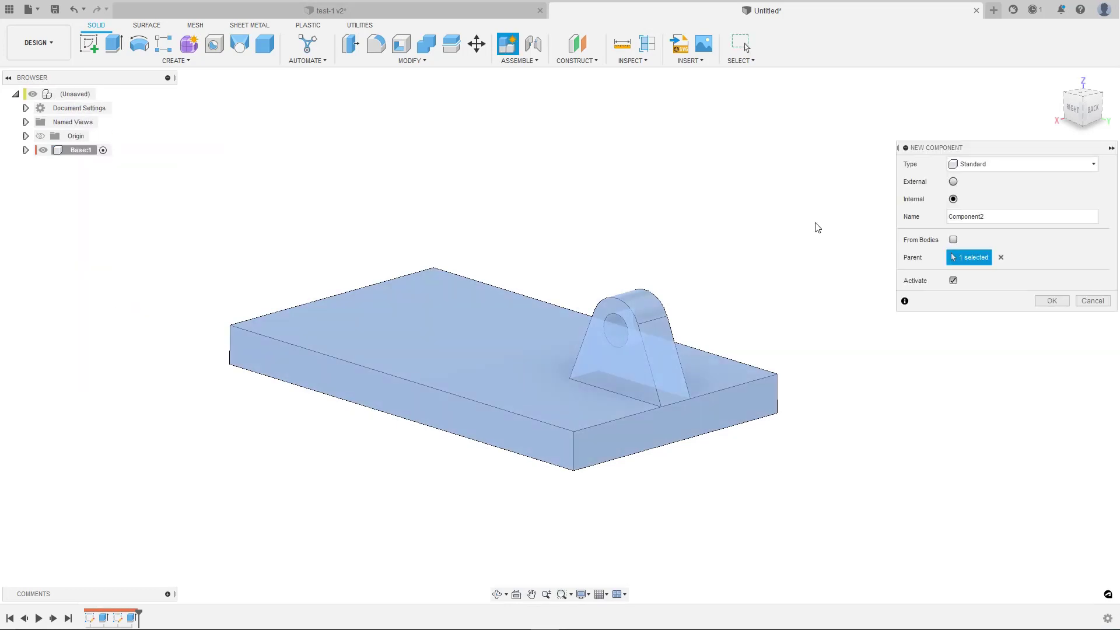
pyautogui.doubleClick(996, 216)
pyautogui.write('support')
pyautogui.press('Return')
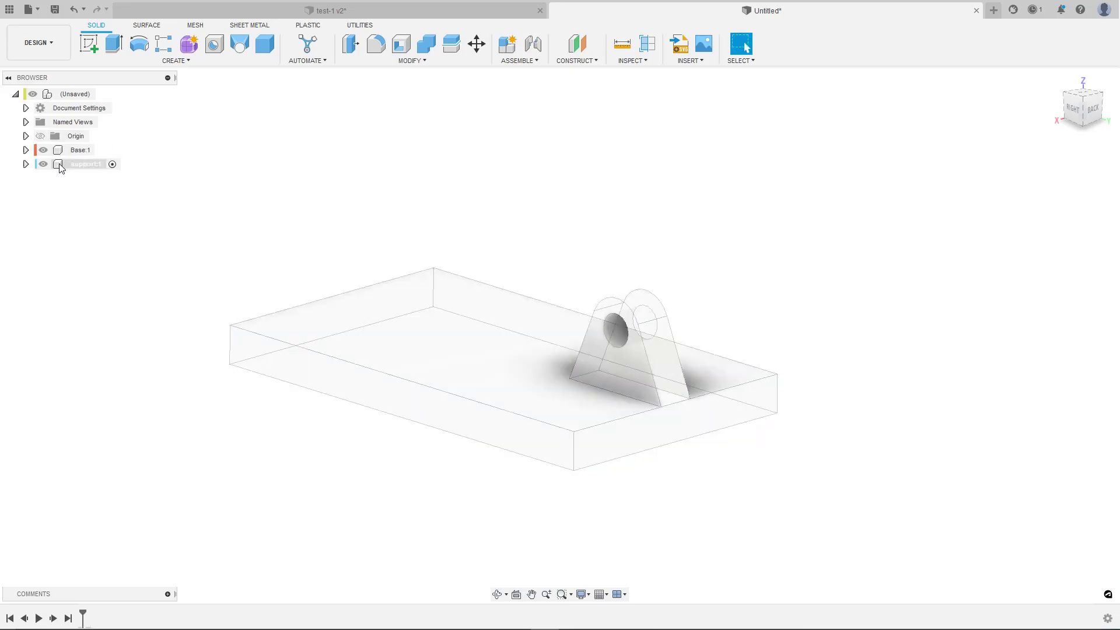
# Step: Activate the Base component and reactivate the support component to compare how each one is displayed
pyautogui.click(60, 166)
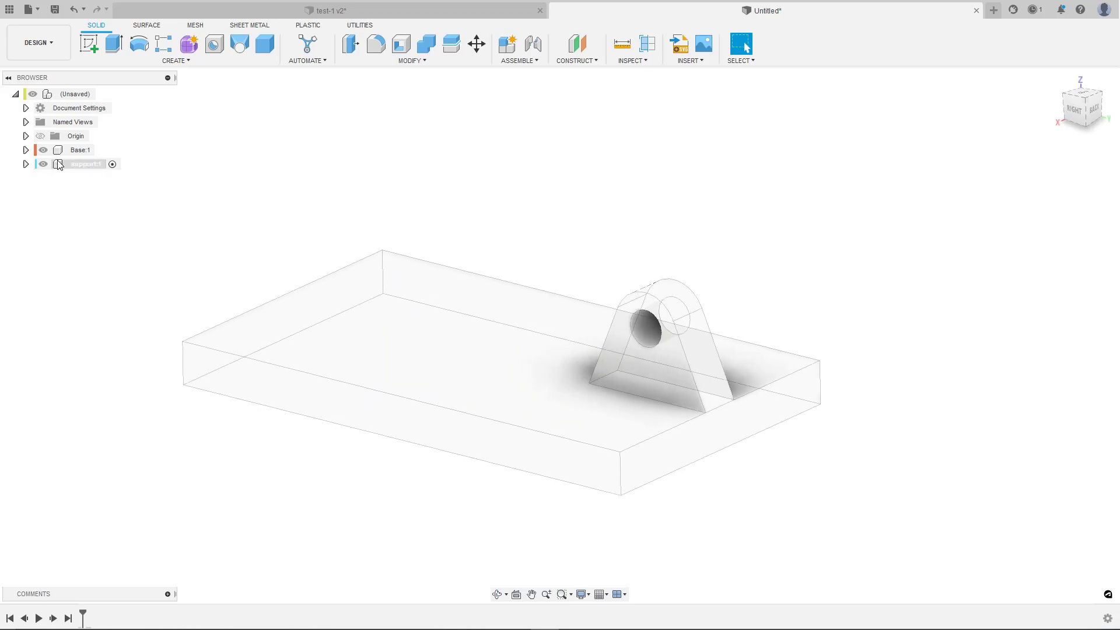
pyautogui.click(113, 165)
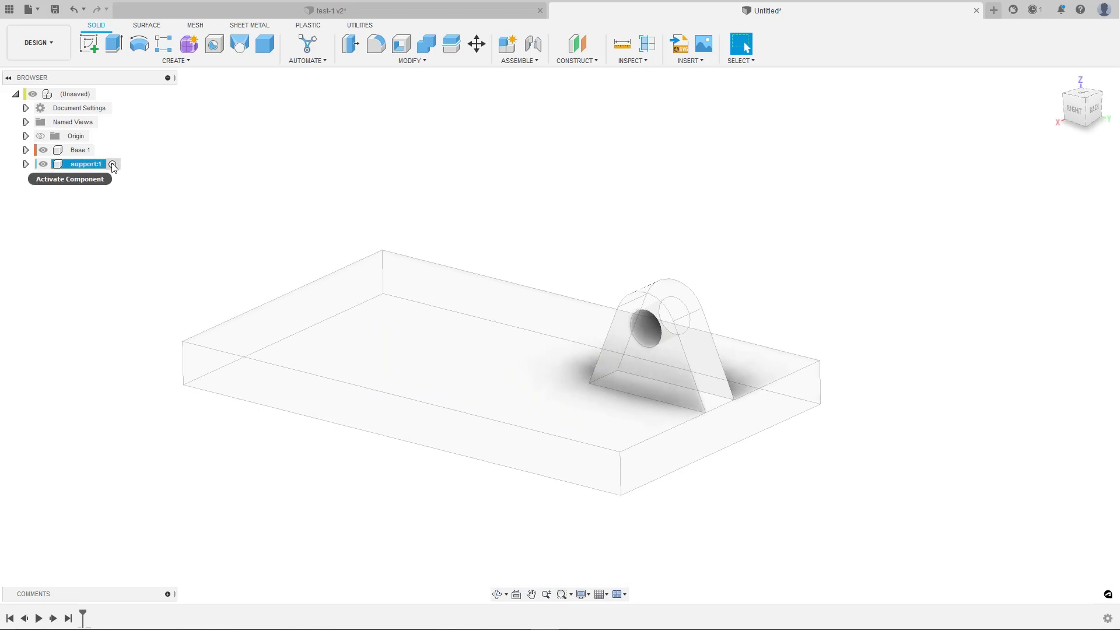
pyautogui.click(112, 165)
pyautogui.scroll(-2, 529, 181)
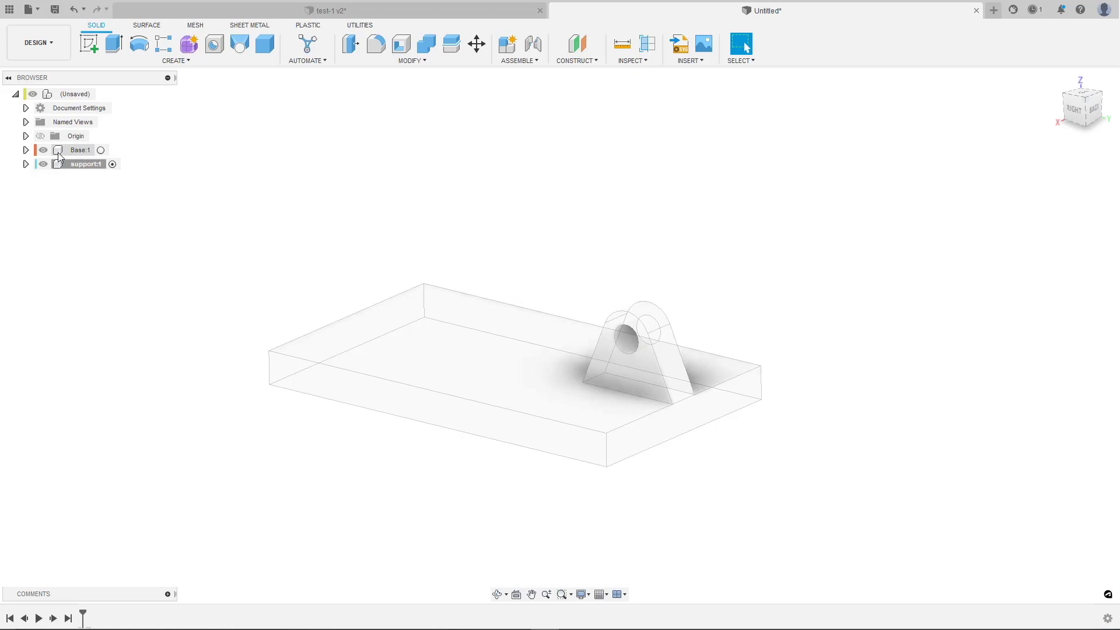
pyautogui.click(103, 150)
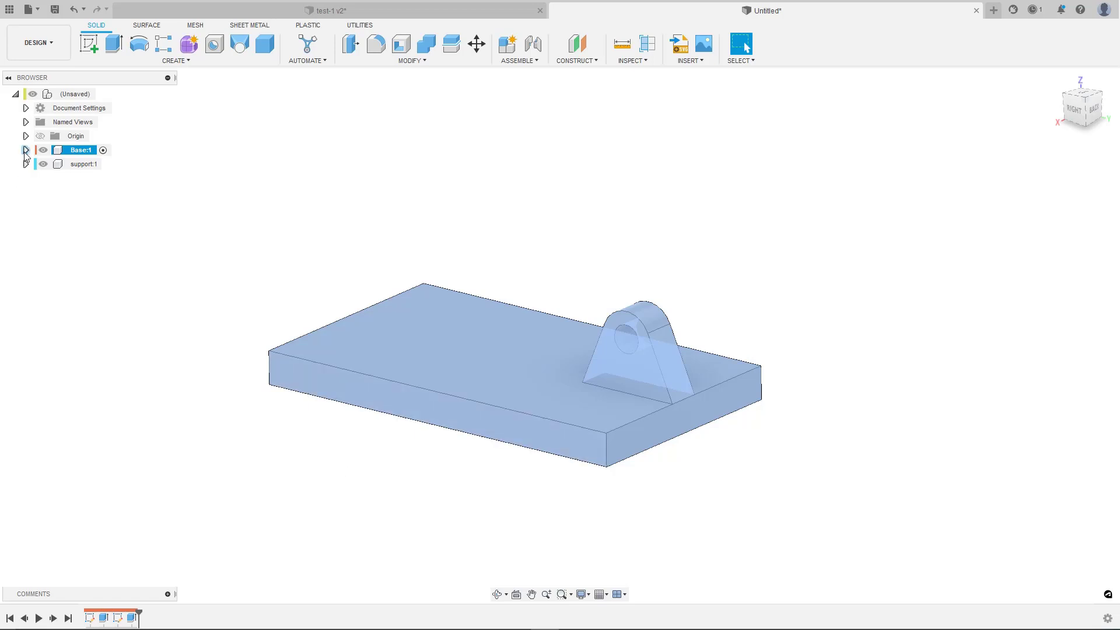
pyautogui.click(108, 164)
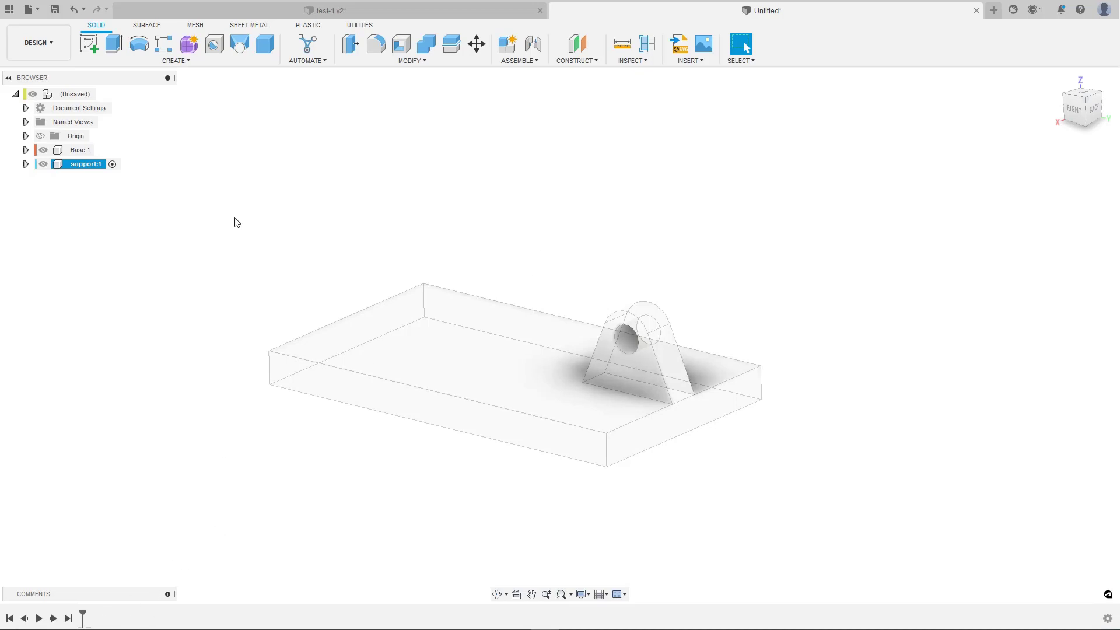
# Step: Start a sketch on the vertical YZ plane in the support component and project the hinge hole's circle with a projection link
pyautogui.click(90, 46)
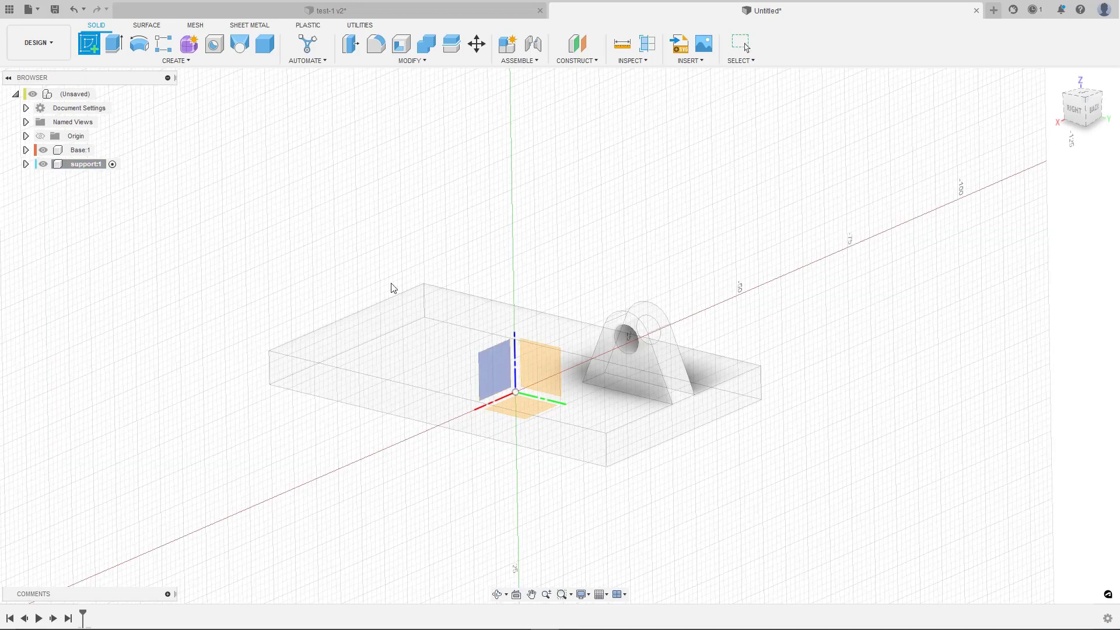
pyautogui.click(539, 358)
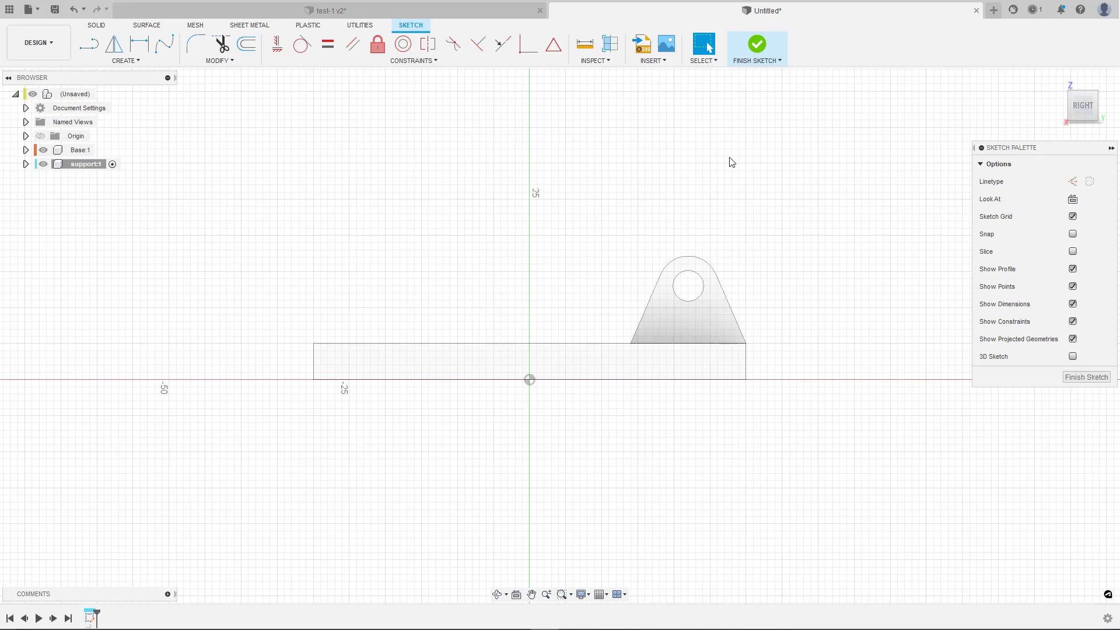
pyautogui.press('p')
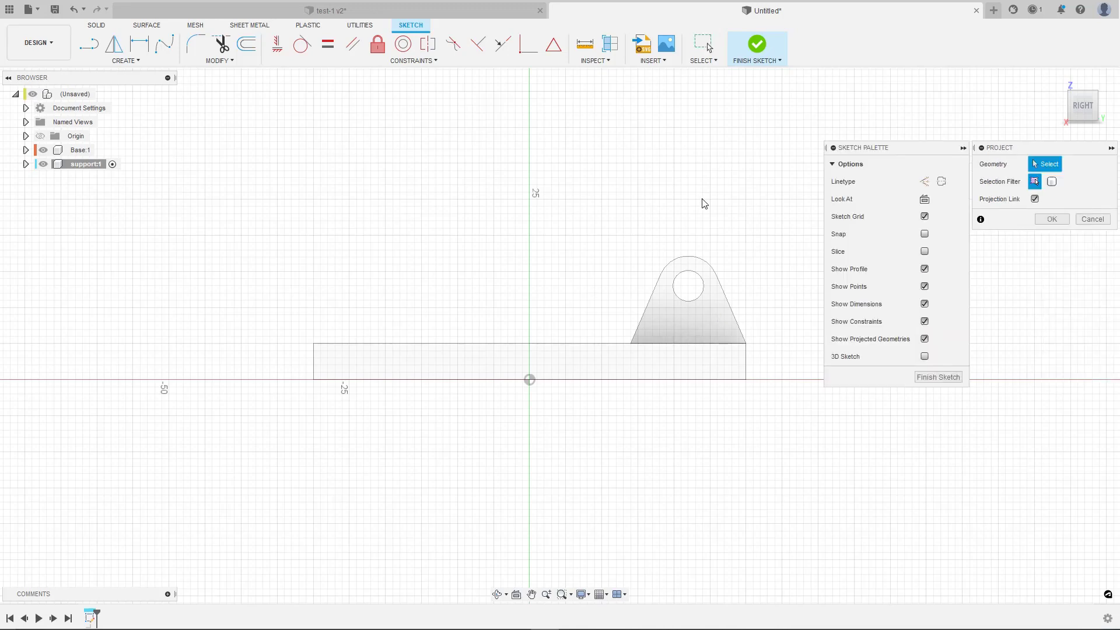
pyautogui.click(694, 275)
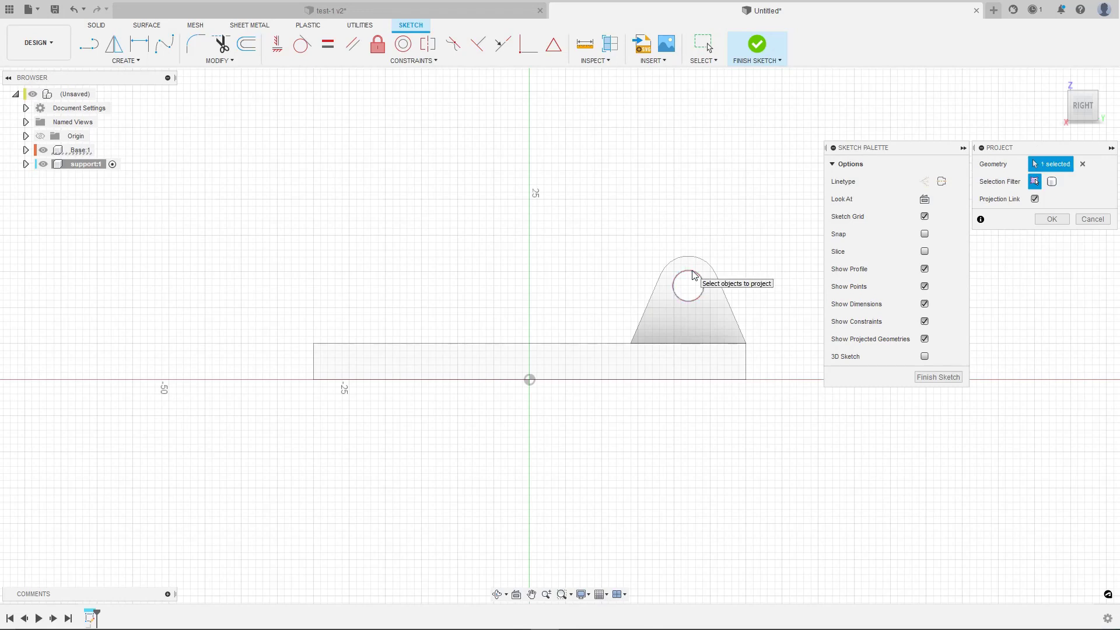
pyautogui.press('Return')
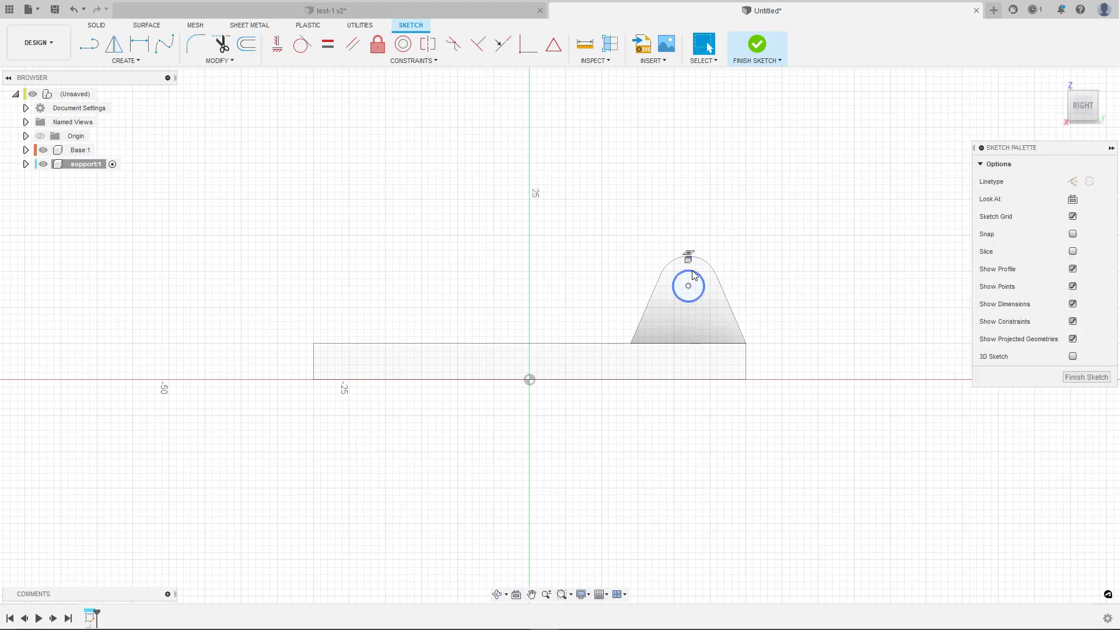
# Step: Draw a center-diameter circle on the projected hole's center, slightly larger than the hinge support's rounded top
pyautogui.scroll(1, 694, 276)
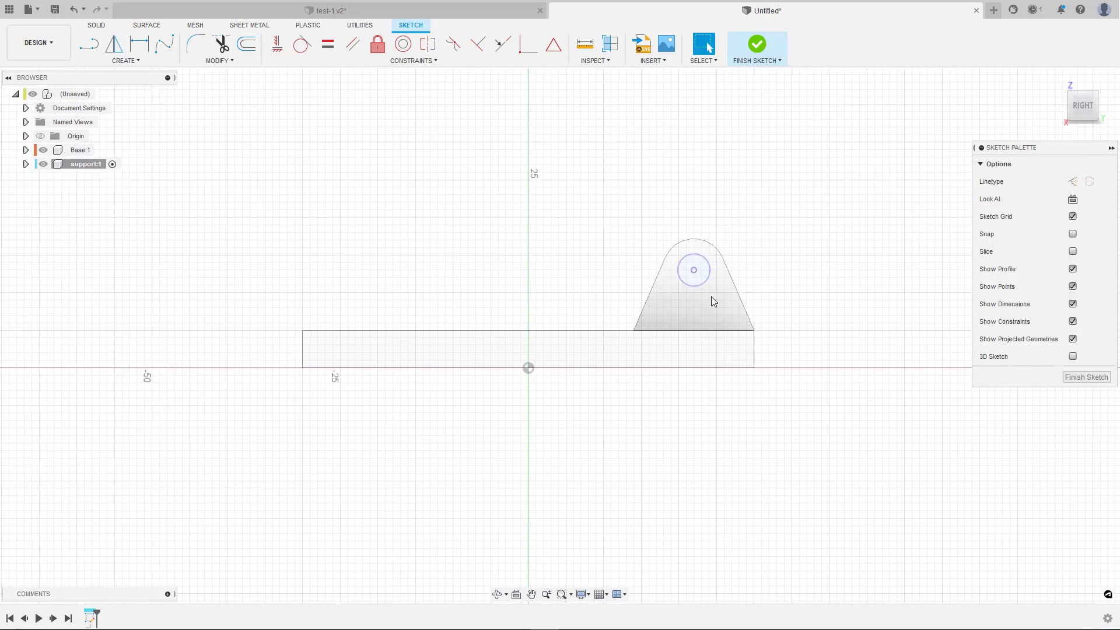
pyautogui.press('c')
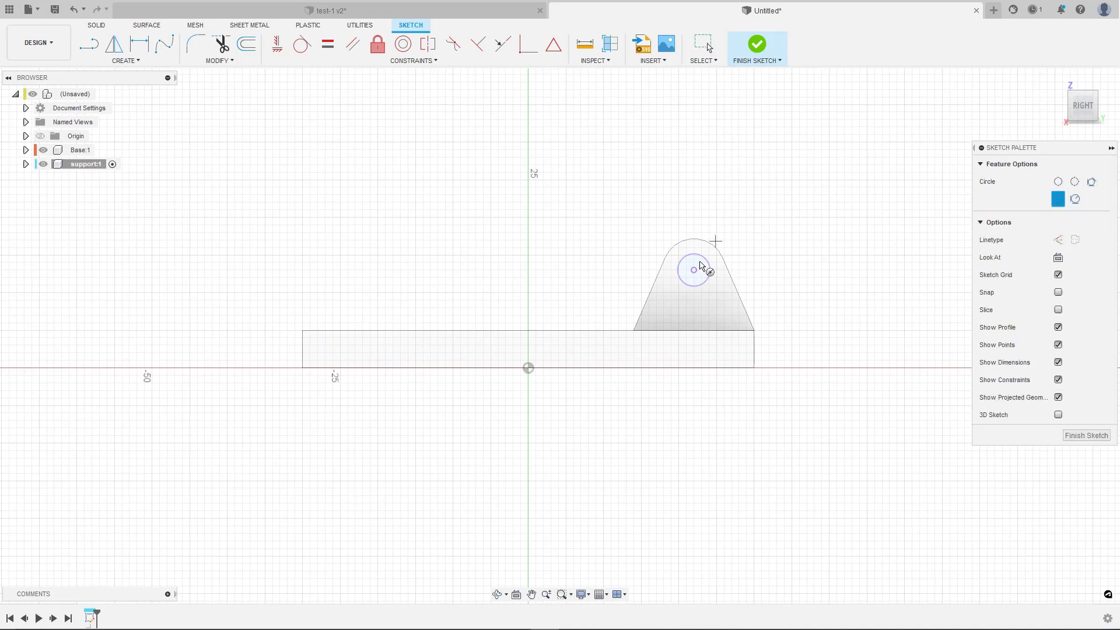
pyautogui.click(694, 270)
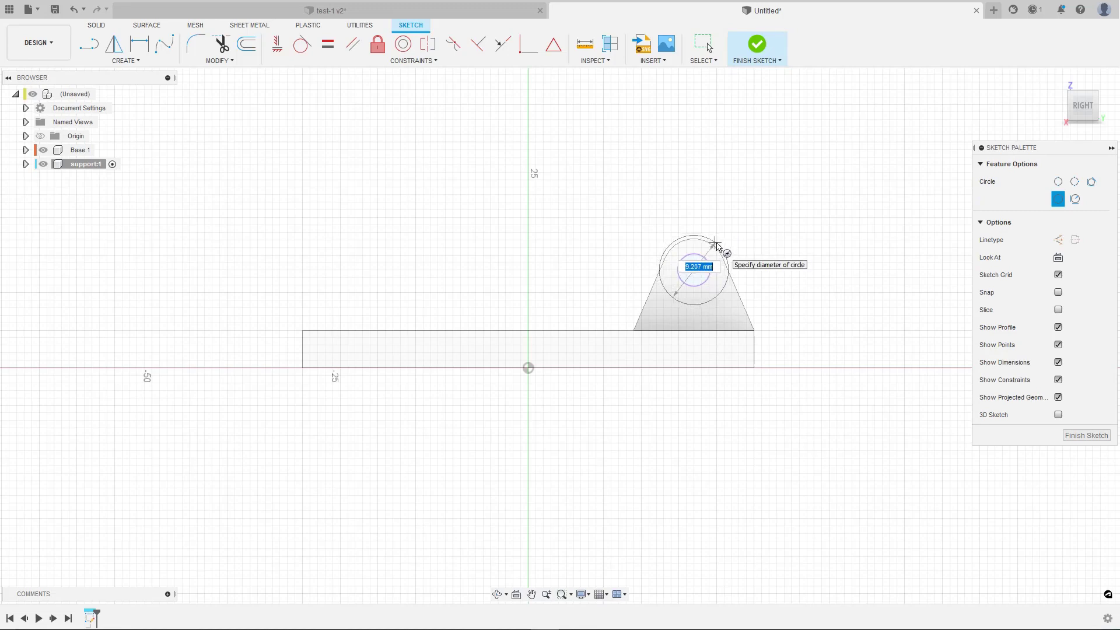
pyautogui.click(717, 245)
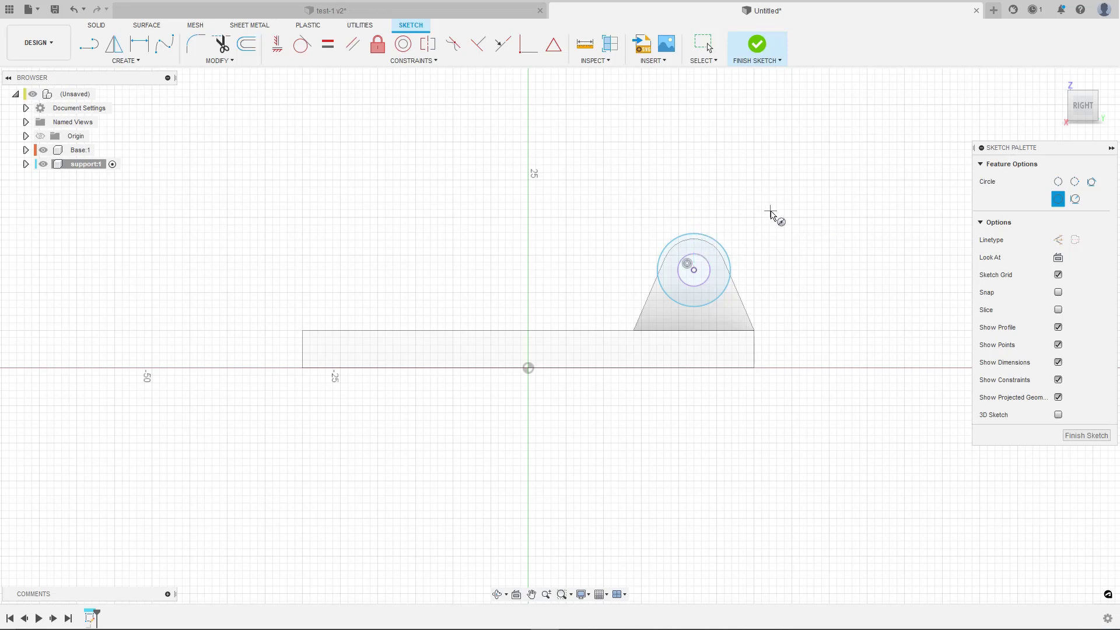
pyautogui.press('Escape')
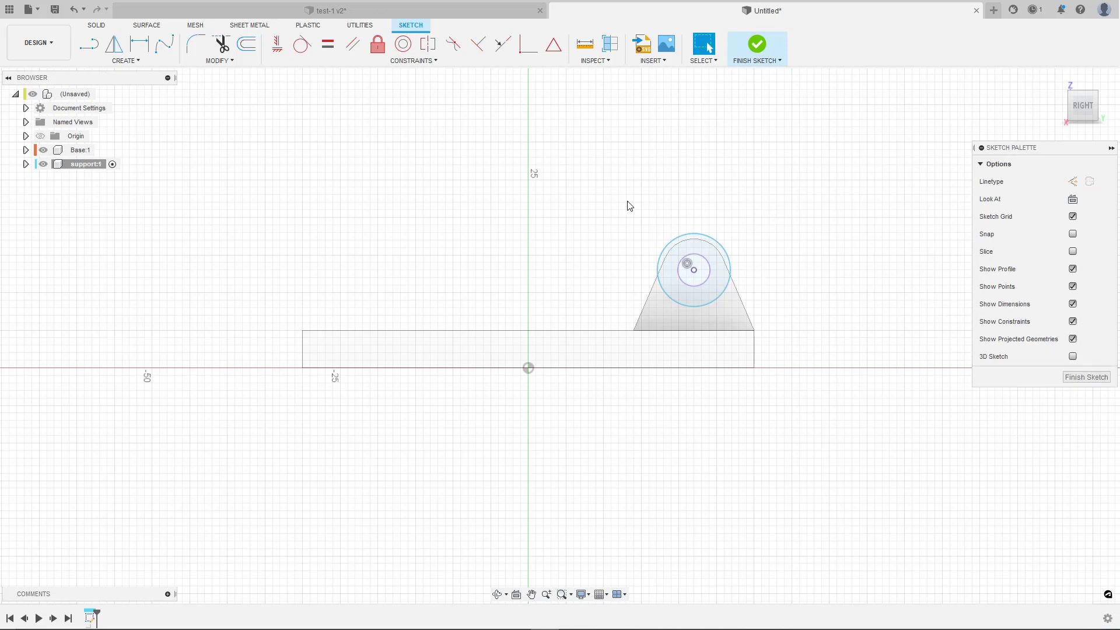
# Step: Sketch a slanted arm above the hinge from two long parallel lines, a perpendicular end line and two short lines for the phone slot
pyautogui.scroll(-1, 628, 205)
pyautogui.moveTo(613, 228); pyautogui.dragTo(598, 289, button='middle')
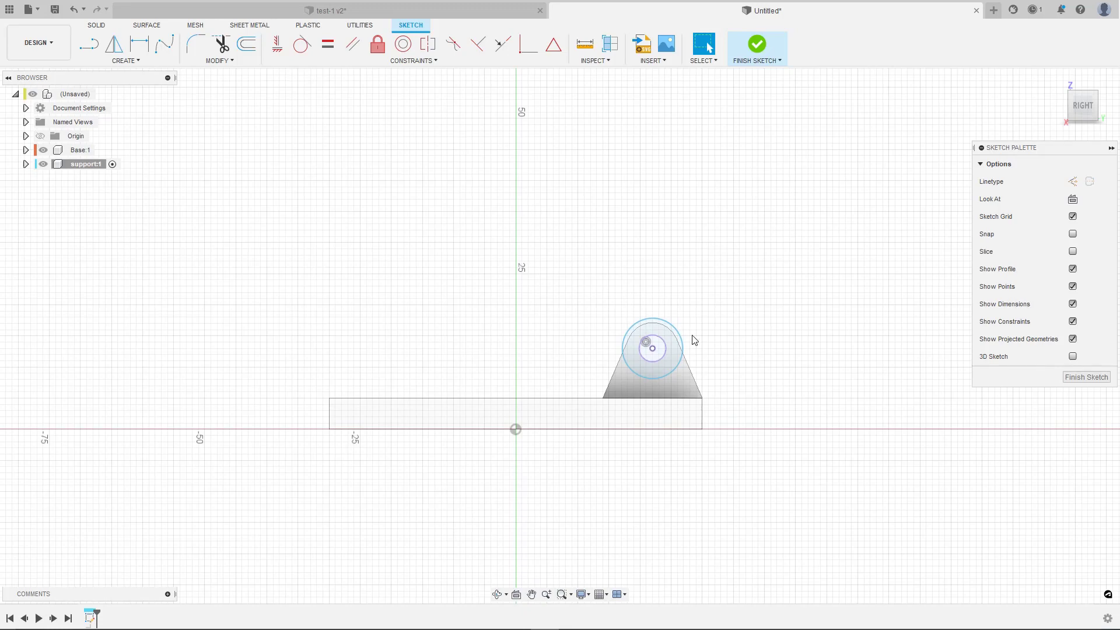
pyautogui.press('l')
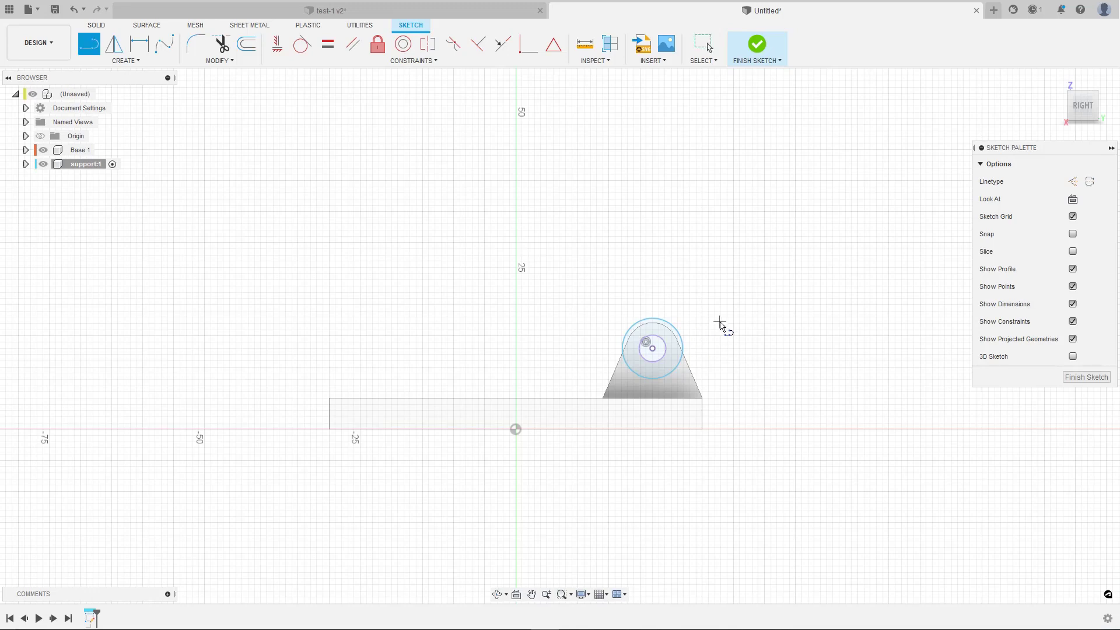
pyautogui.click(719, 321)
pyautogui.click(416, 211)
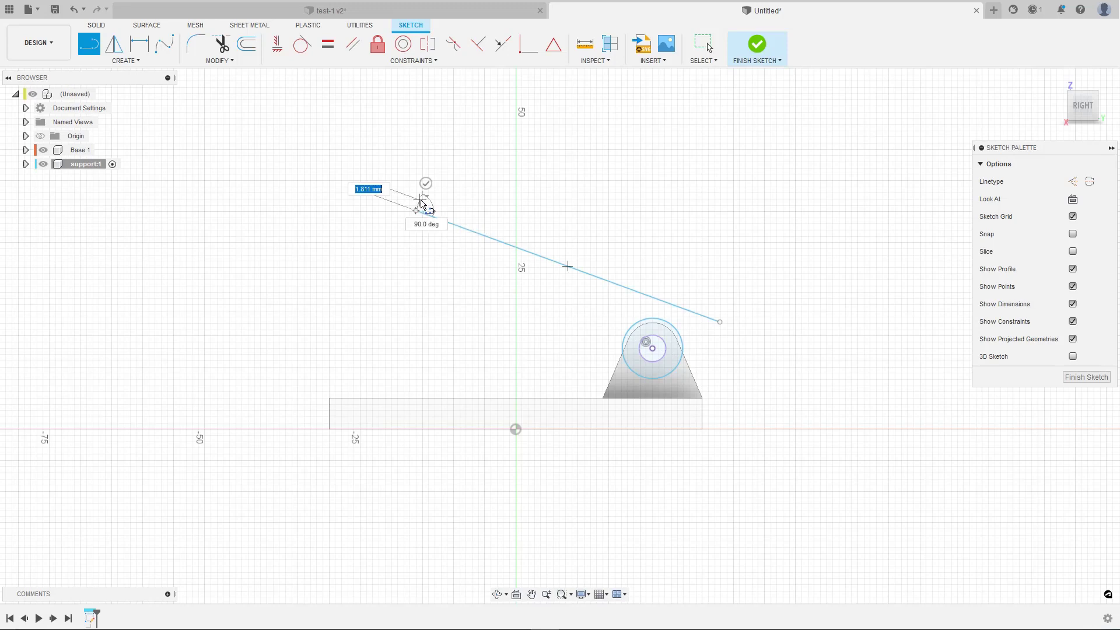
pyautogui.click(423, 190)
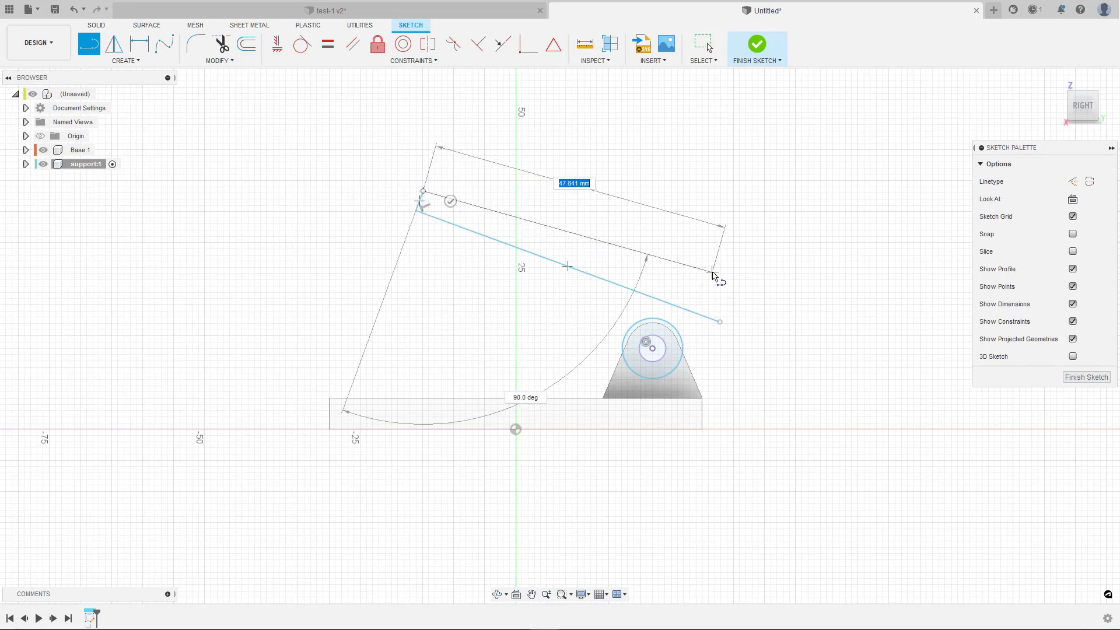
pyautogui.click(703, 294)
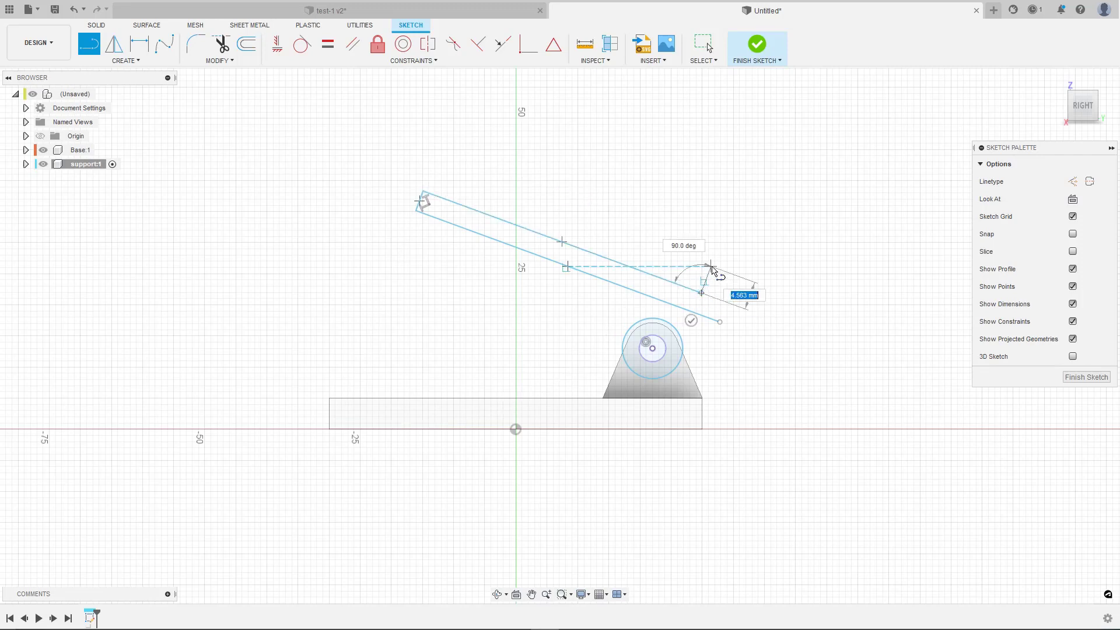
pyautogui.doubleClick(674, 253)
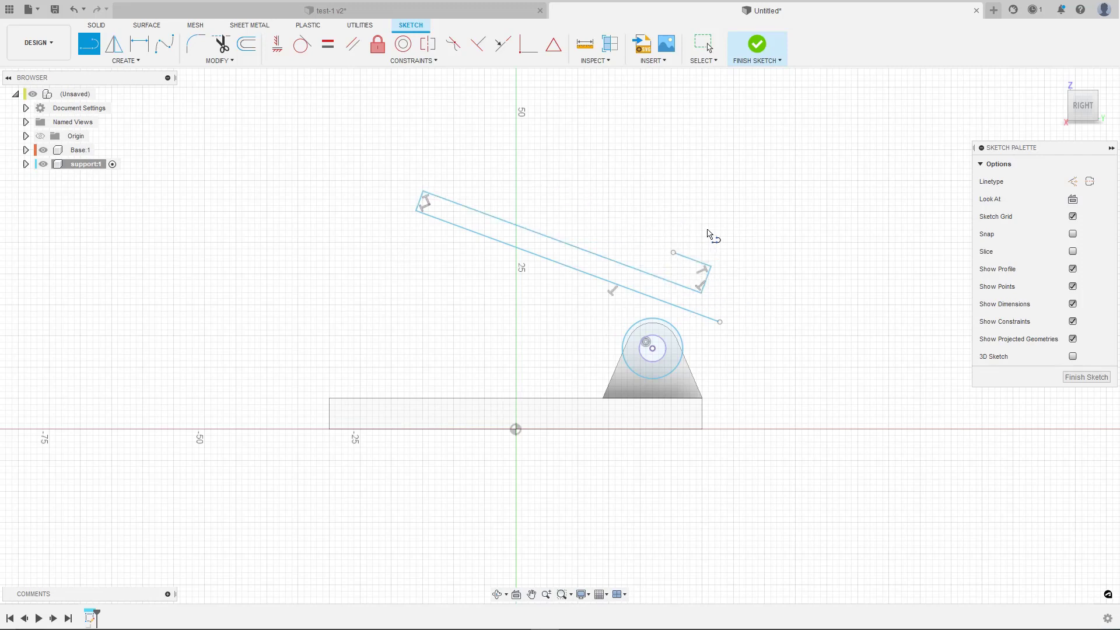
pyautogui.press('Escape')
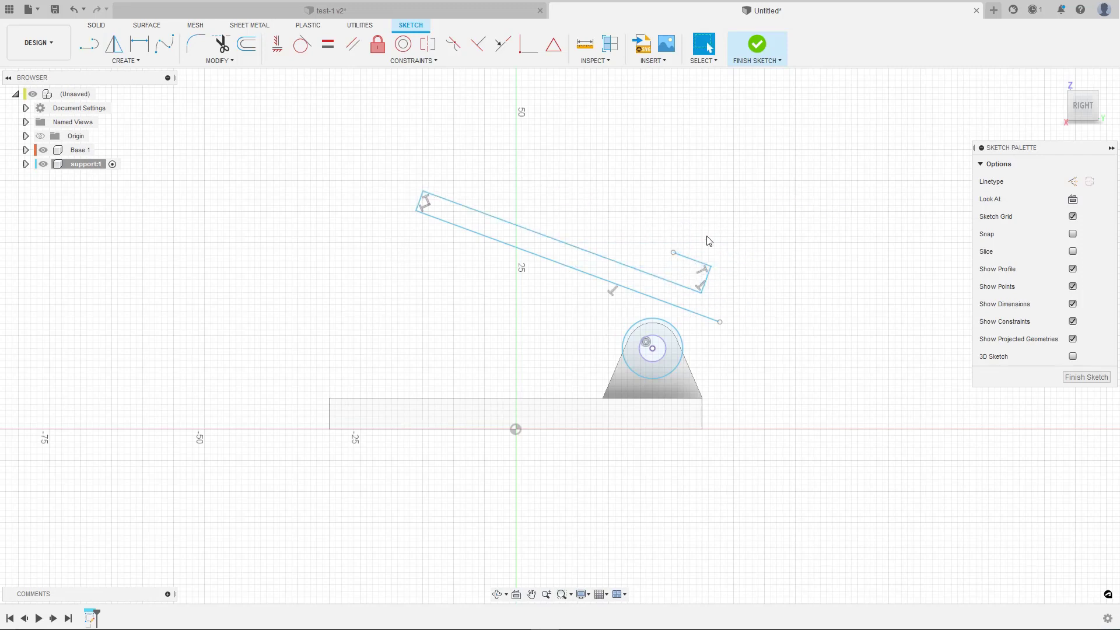
# Step: Close the arm outline with three lines forming a thick hook, from the slot line's open end to the long lower line's end
pyautogui.press('l')
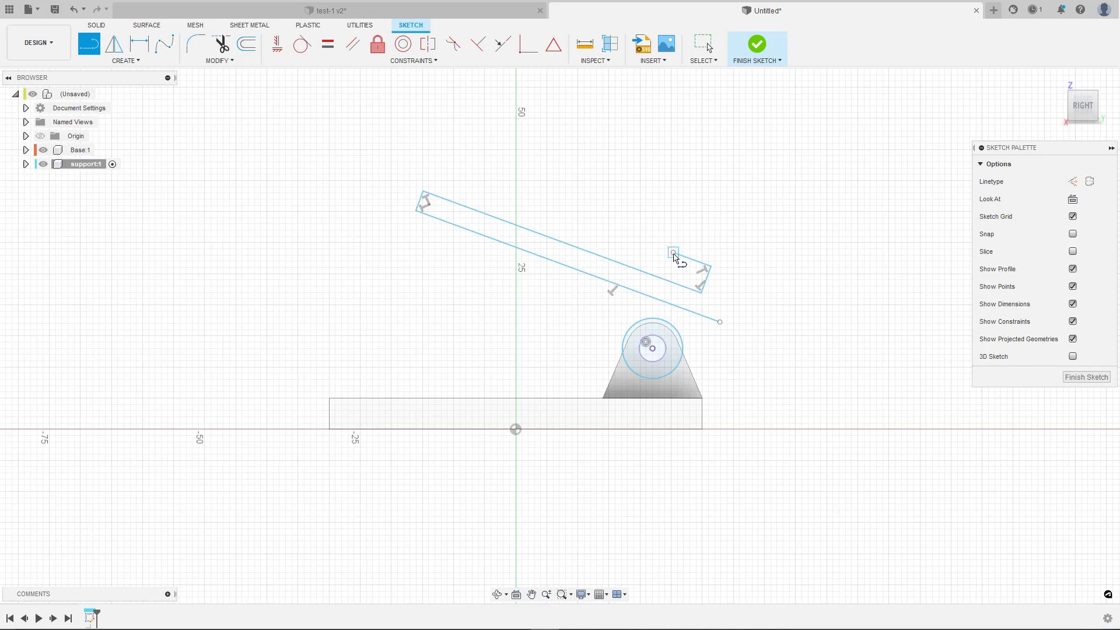
pyautogui.click(674, 254)
pyautogui.click(691, 215)
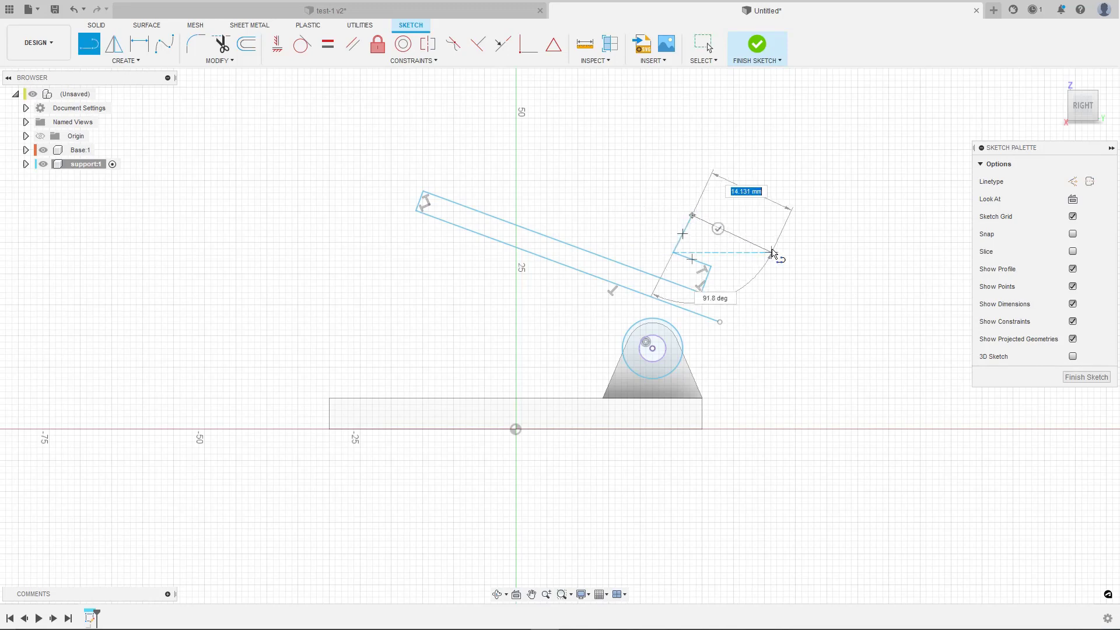
pyautogui.click(771, 252)
pyautogui.click(720, 322)
pyautogui.press('Escape')
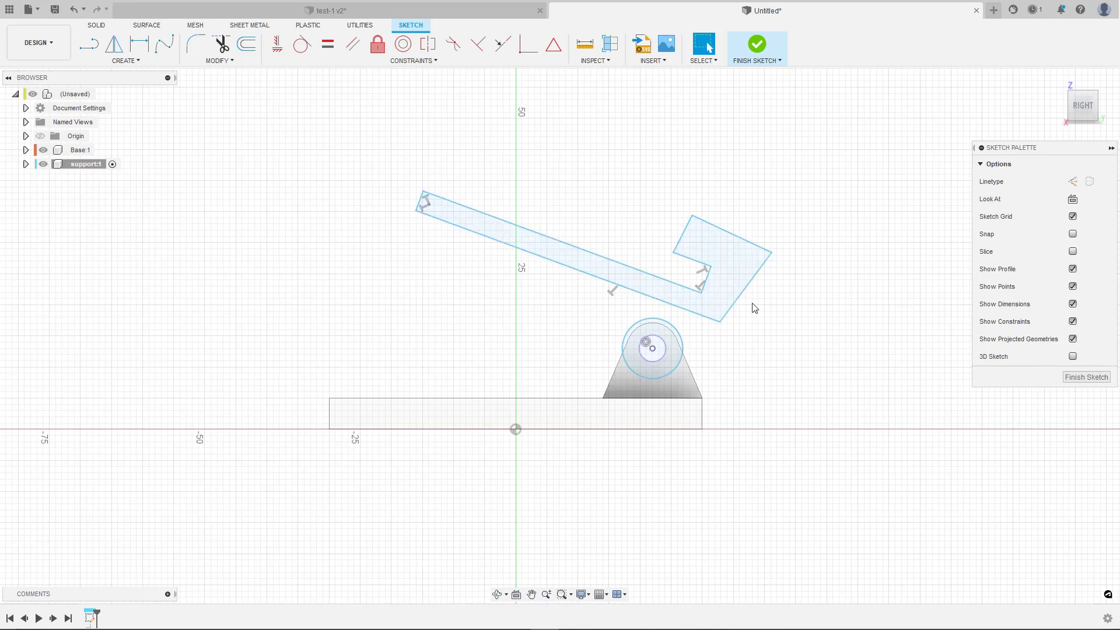
# Step: Make the hook's outer edge perpendicular to the long lower line and top edge, and the top edge perpendicular to the hook's left edge
pyautogui.click(478, 47)
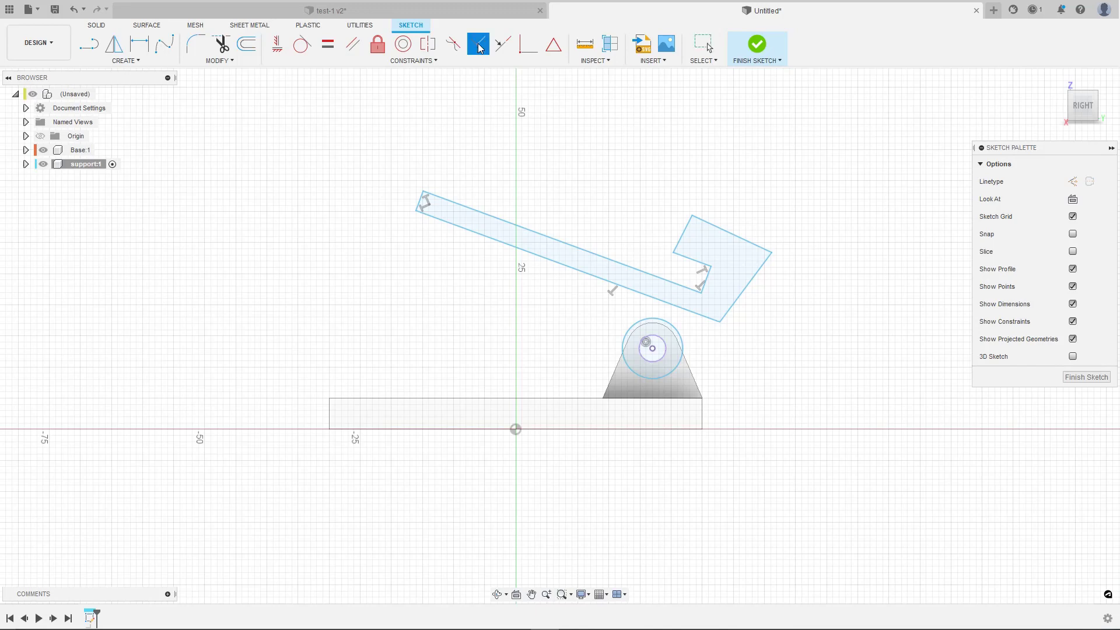
pyautogui.click(710, 319)
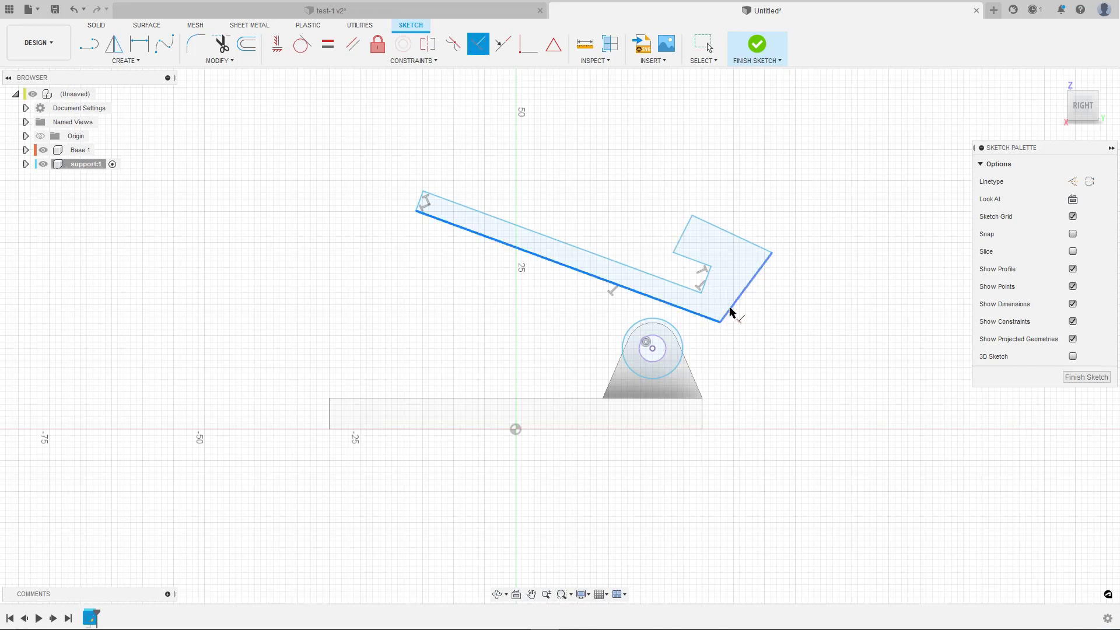
pyautogui.click(729, 310)
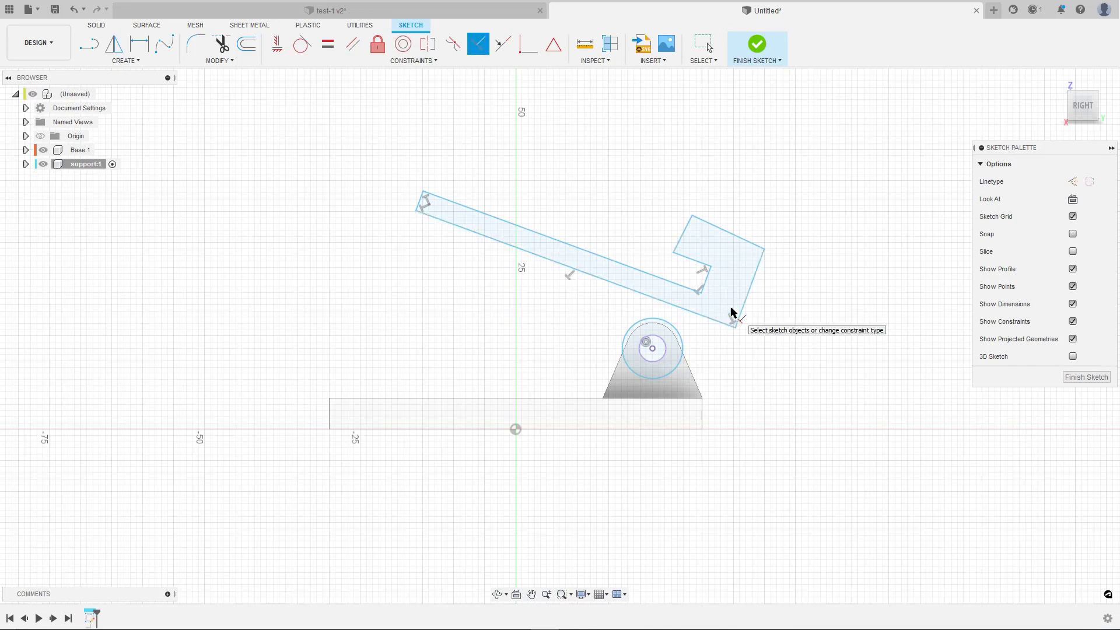
pyautogui.click(755, 277)
pyautogui.click(751, 244)
pyautogui.click(730, 236)
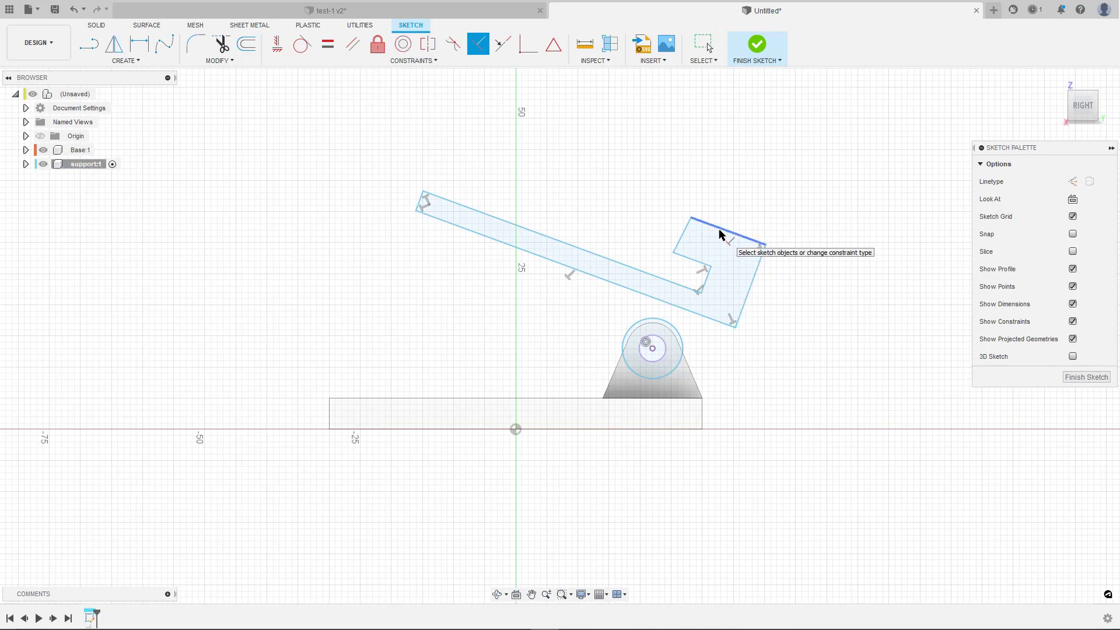
pyautogui.click(685, 246)
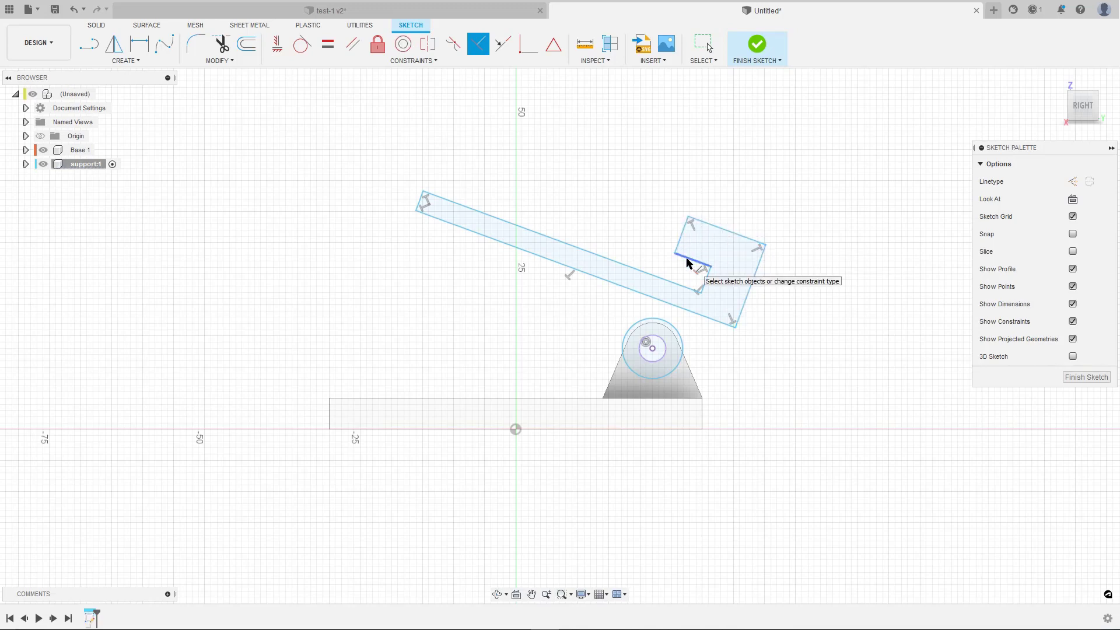
# Step: Try to add a perpendicular constraint between the hook's short inner edge and its adjoining left edge
pyautogui.click(686, 257)
pyautogui.scroll(1, 680, 238)
pyautogui.click(680, 238)
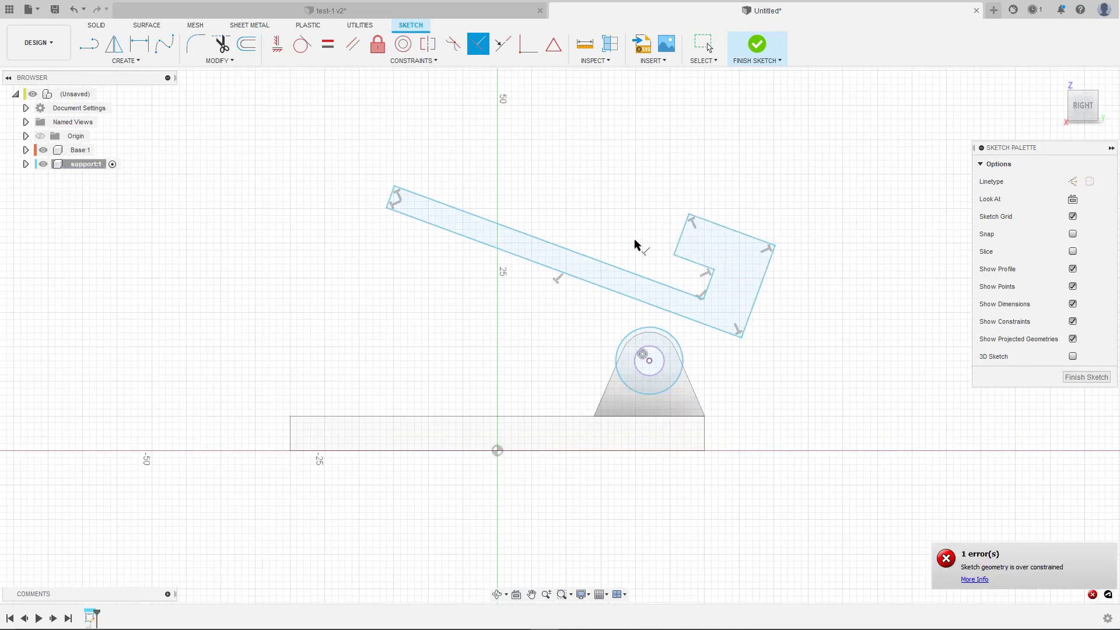
pyautogui.press('Escape')
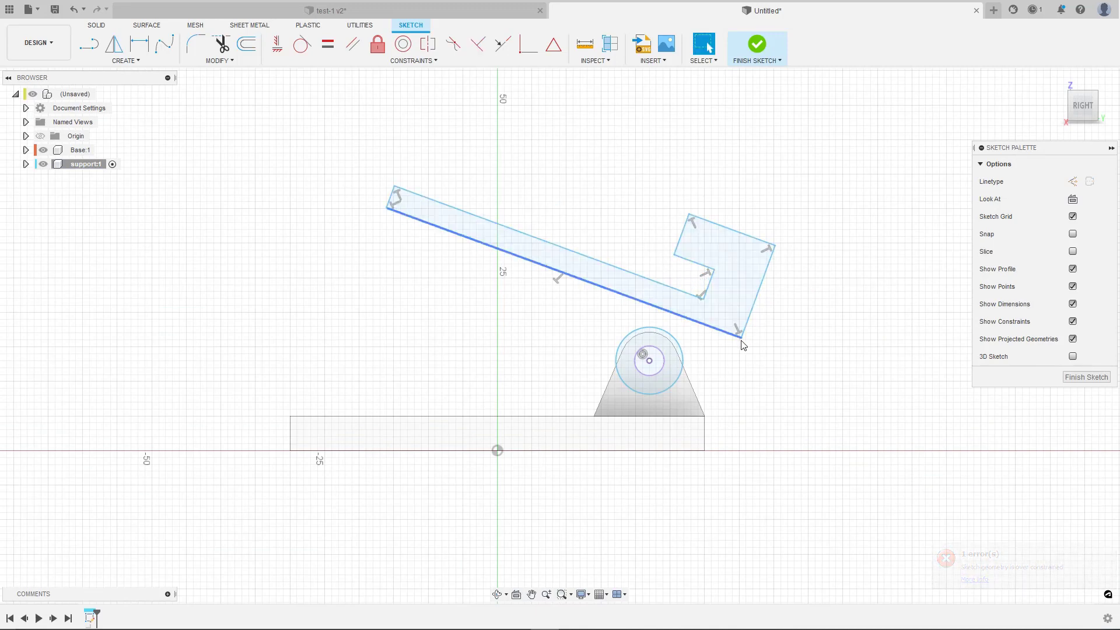
pyautogui.click(570, 247)
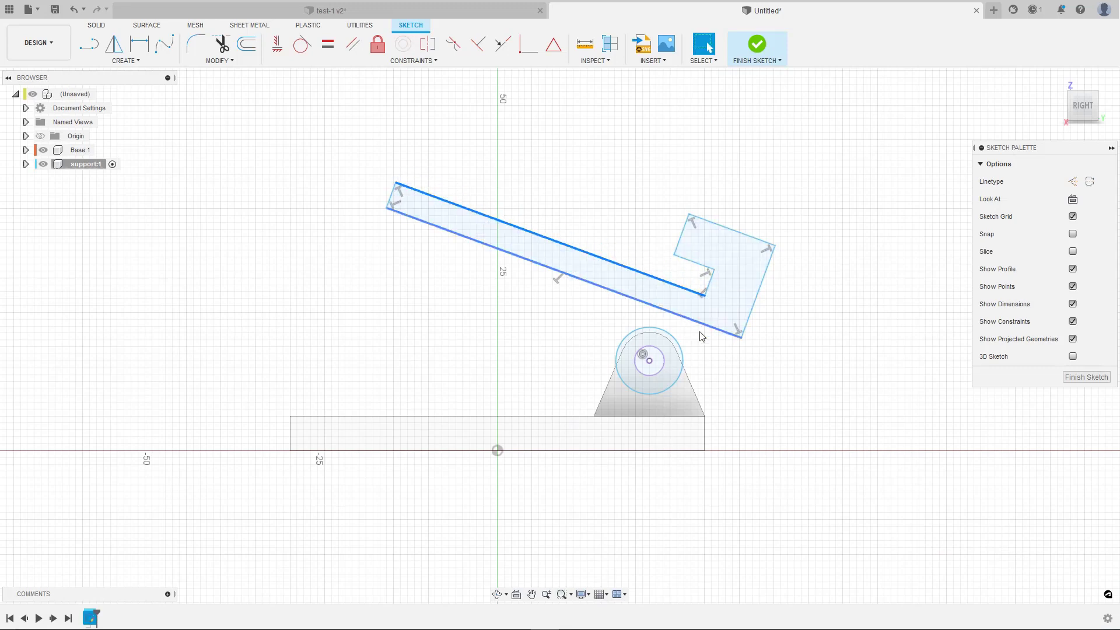
pyautogui.keyDown('shift'); pyautogui.click(693, 240); pyautogui.keyUp('shift')
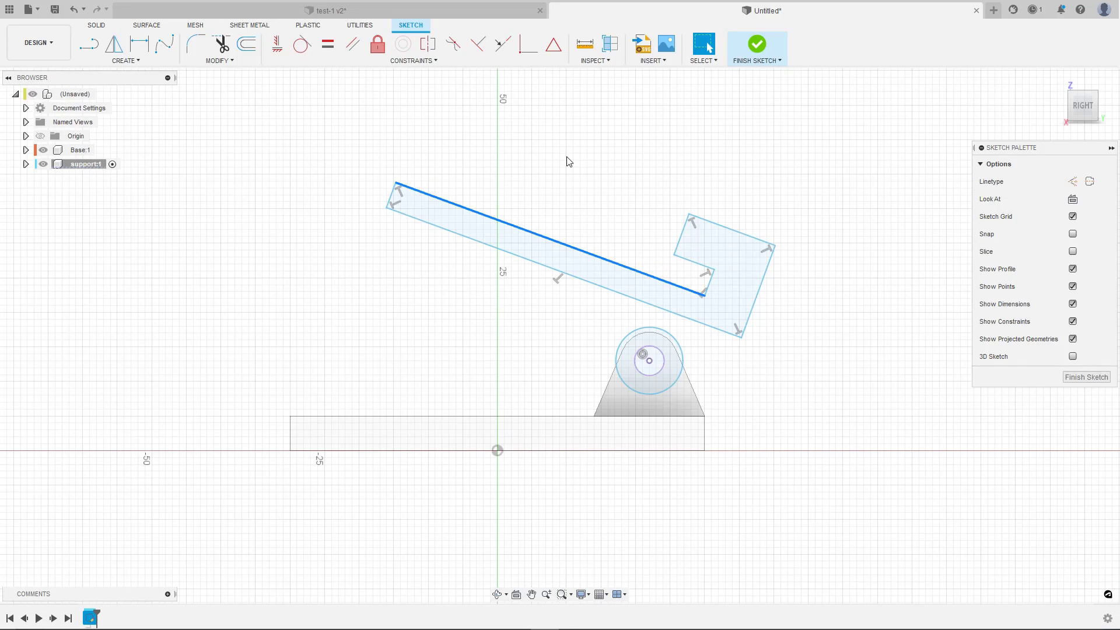
pyautogui.click(601, 161)
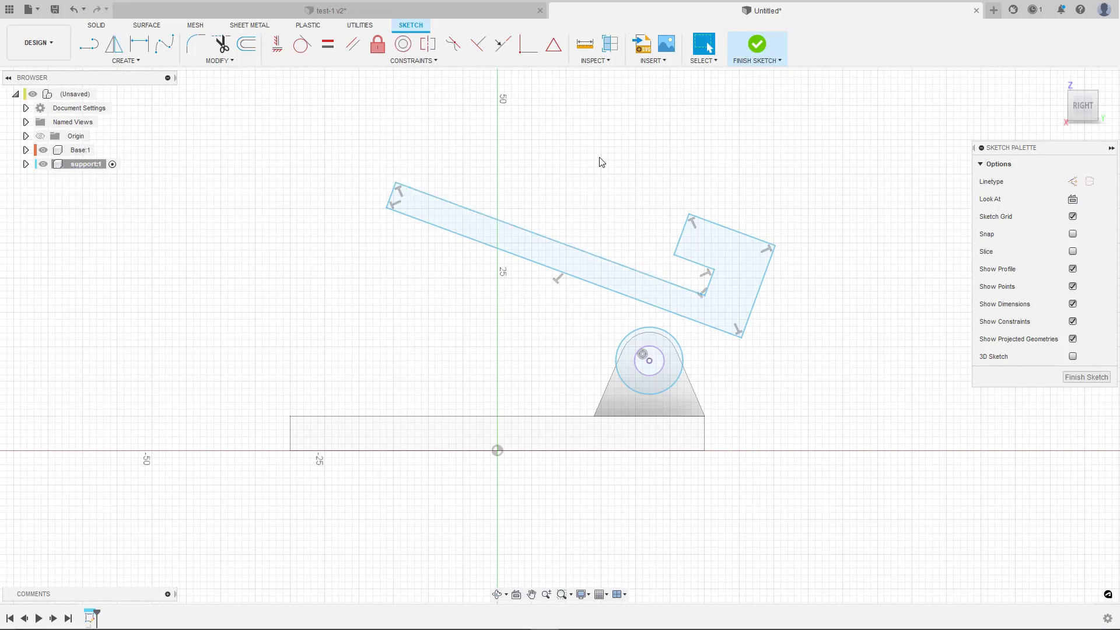
# Step: Dimension the short end line at the arm's upper end to 4 mm to set the arm thickness
pyautogui.press('d')
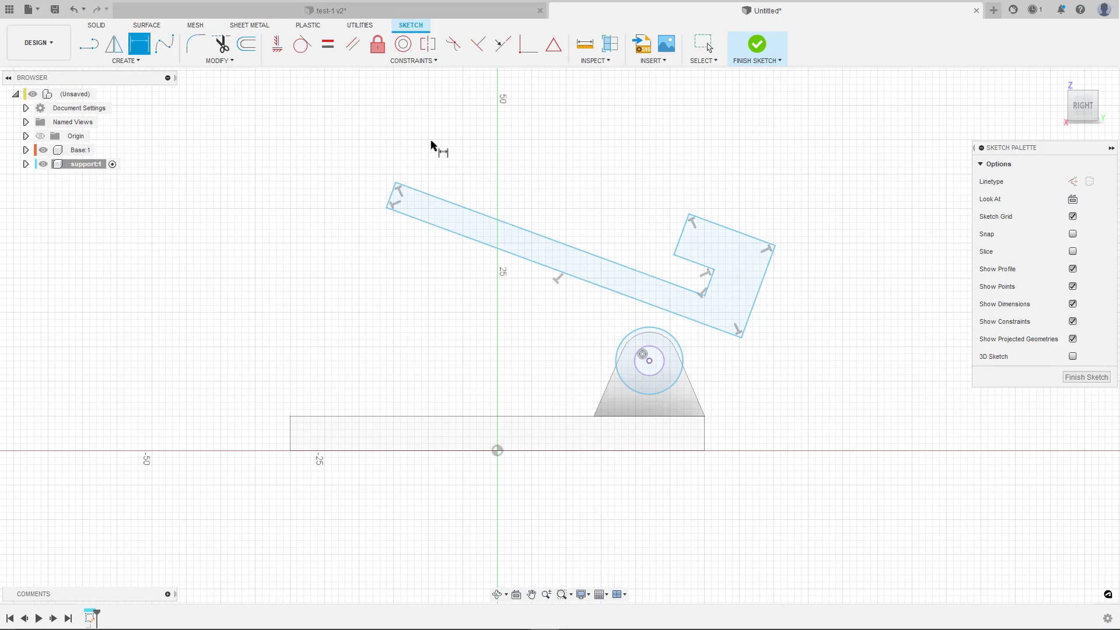
pyautogui.click(393, 200)
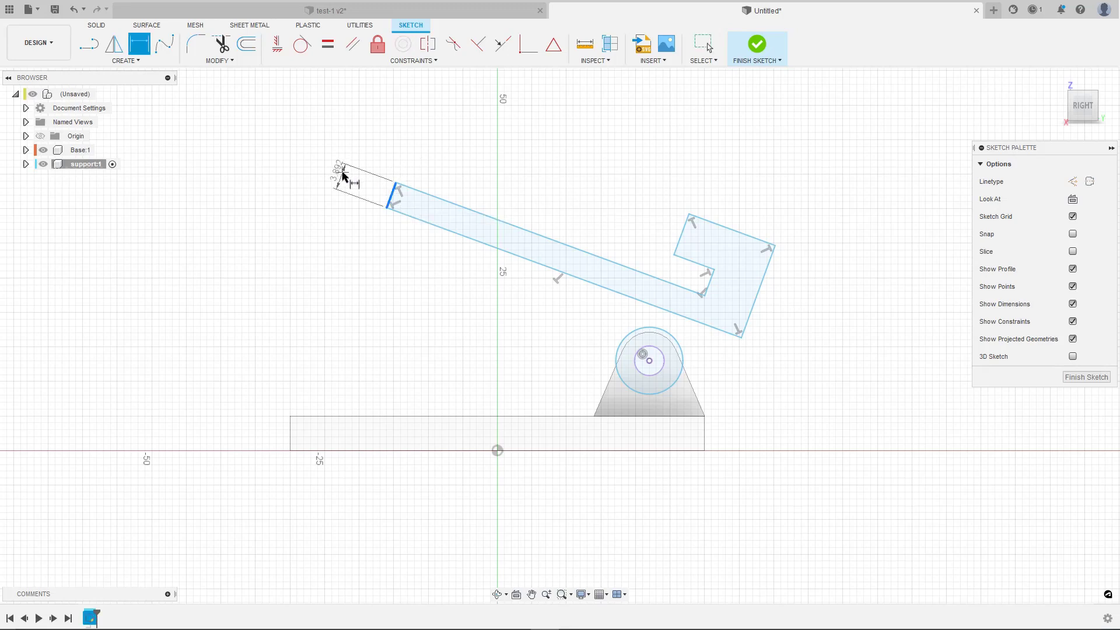
pyautogui.click(344, 175)
pyautogui.write('4')
pyautogui.press('Return')
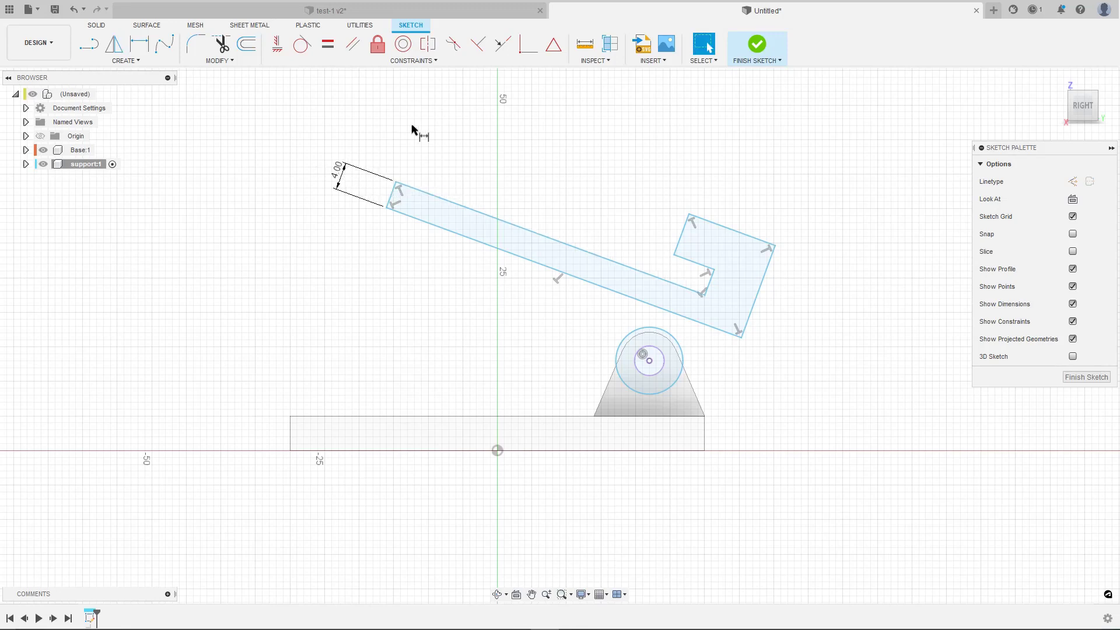
pyautogui.press('Escape')
pyautogui.press('f')
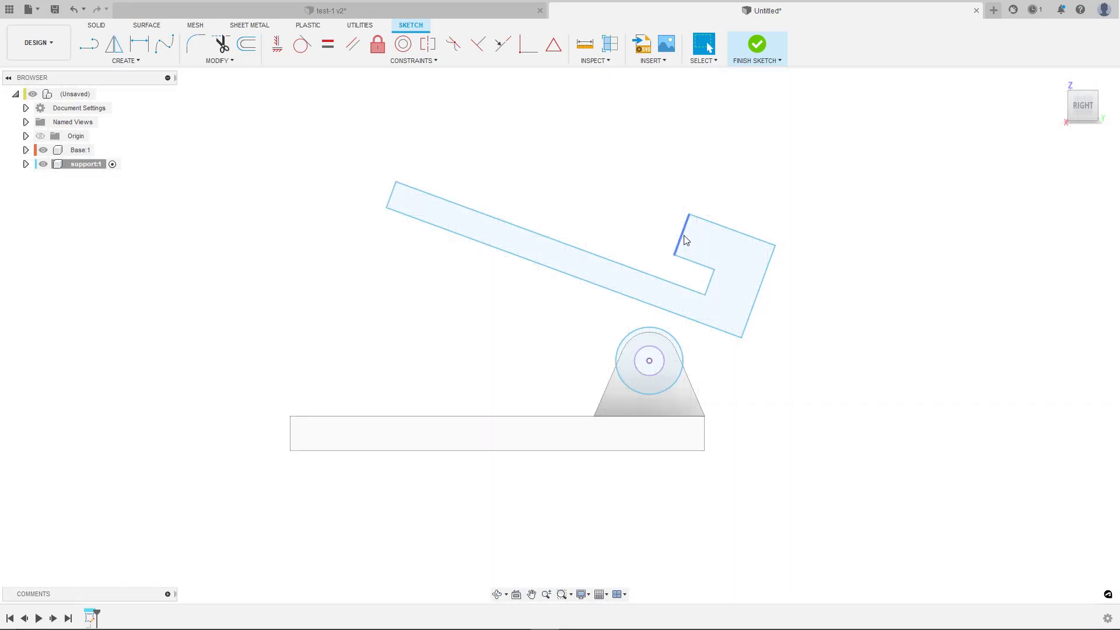
pyautogui.hotkey('ctrl', 'z')
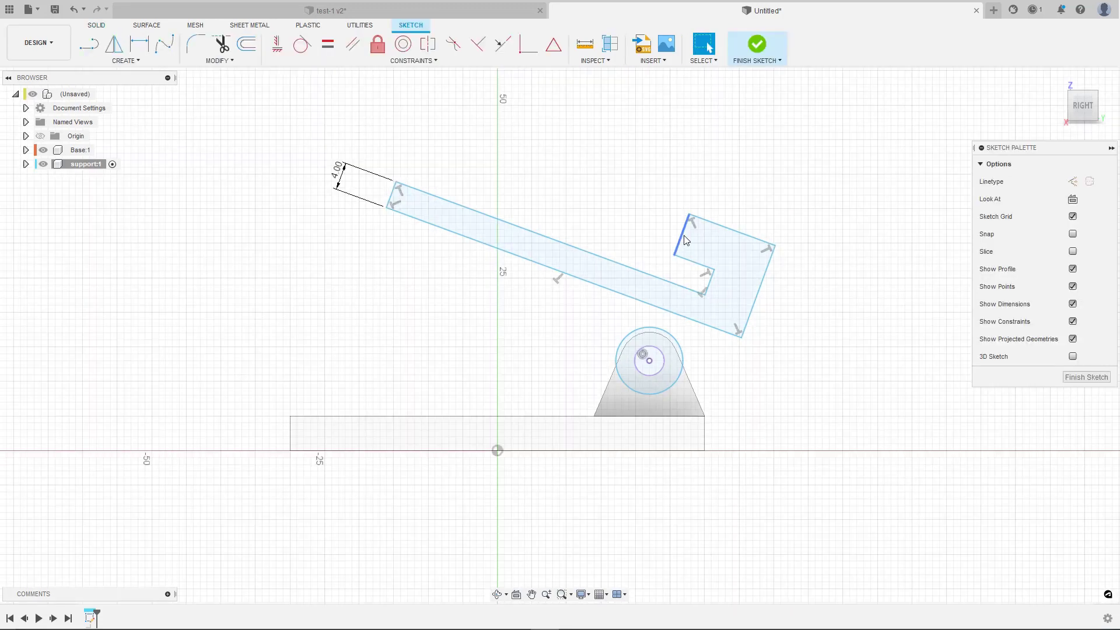
# Step: Dimension the hook's short left edge, linking its value to the arm's 4 mm end dimension
pyautogui.press('d')
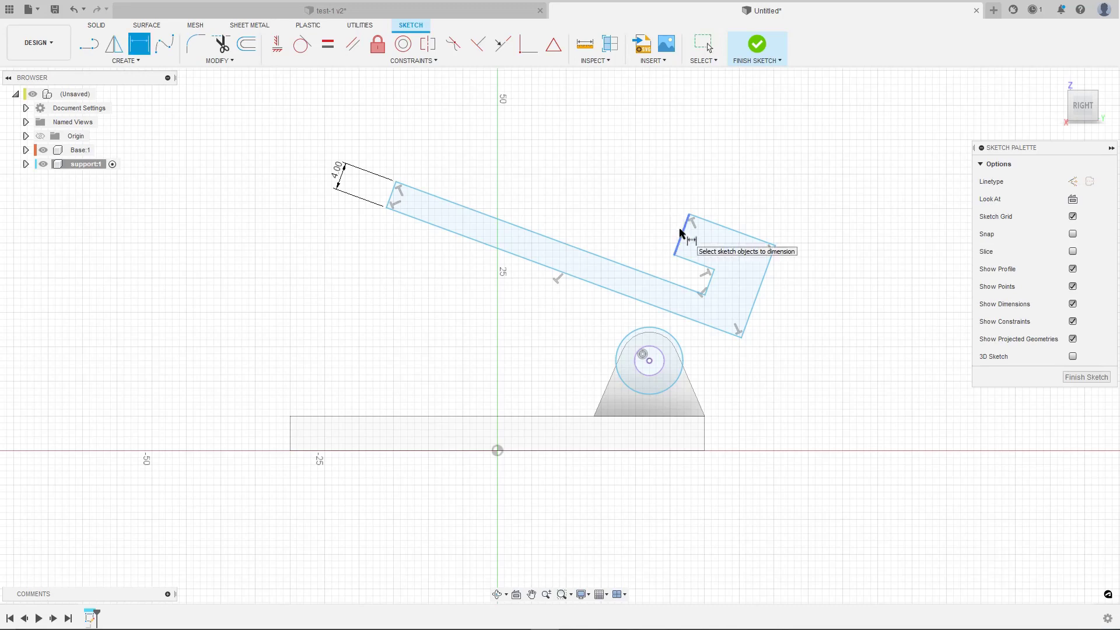
pyautogui.click(681, 233)
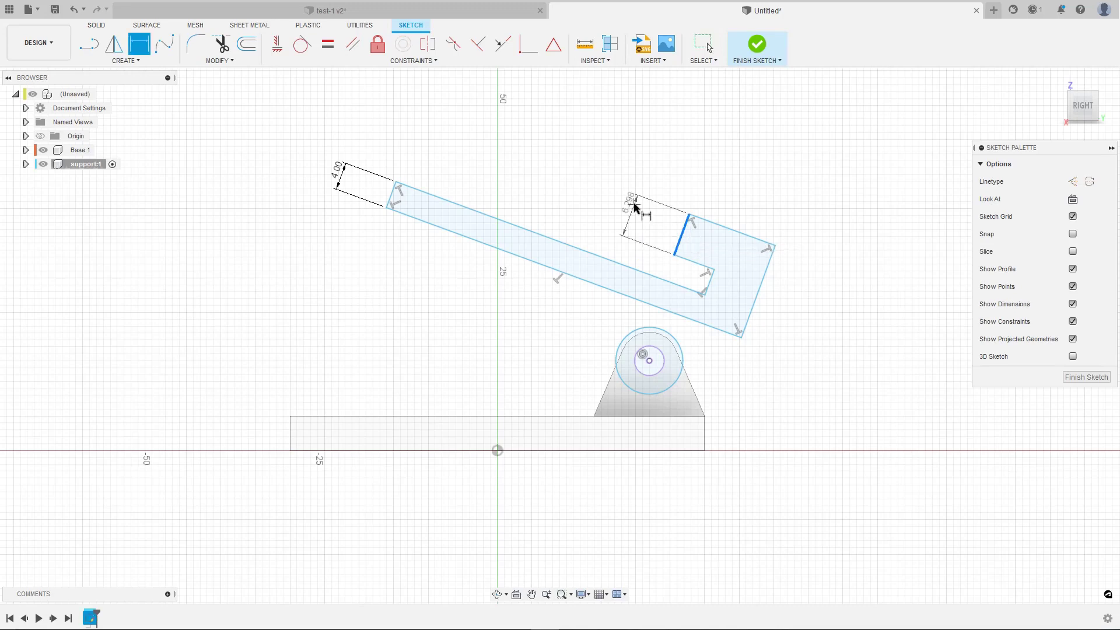
pyautogui.click(635, 205)
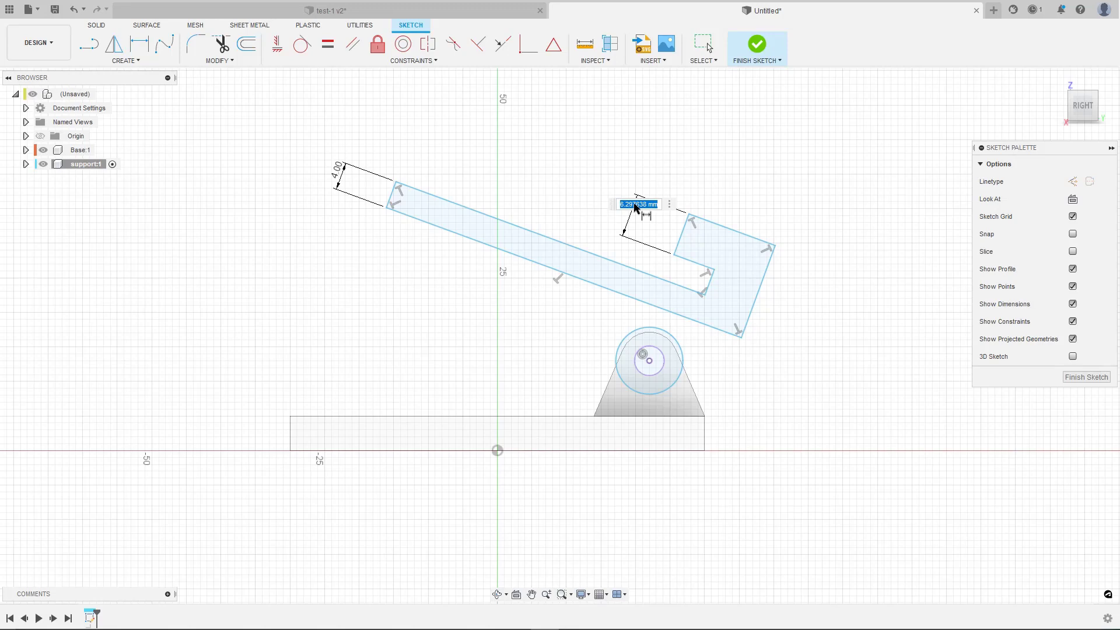
pyautogui.write('d1')
pyautogui.press('Return')
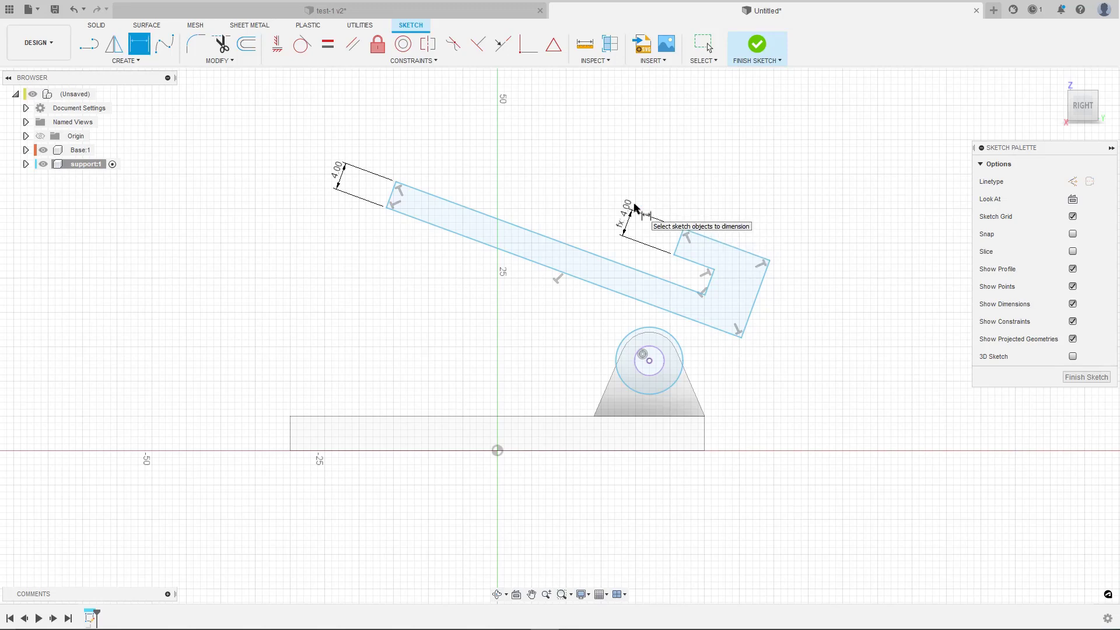
# Step: Dimension the distance between the slot's inner edge and the hook's outer edge, linking it to the arm's thickness dimension
pyautogui.click(711, 287)
pyautogui.click(753, 308)
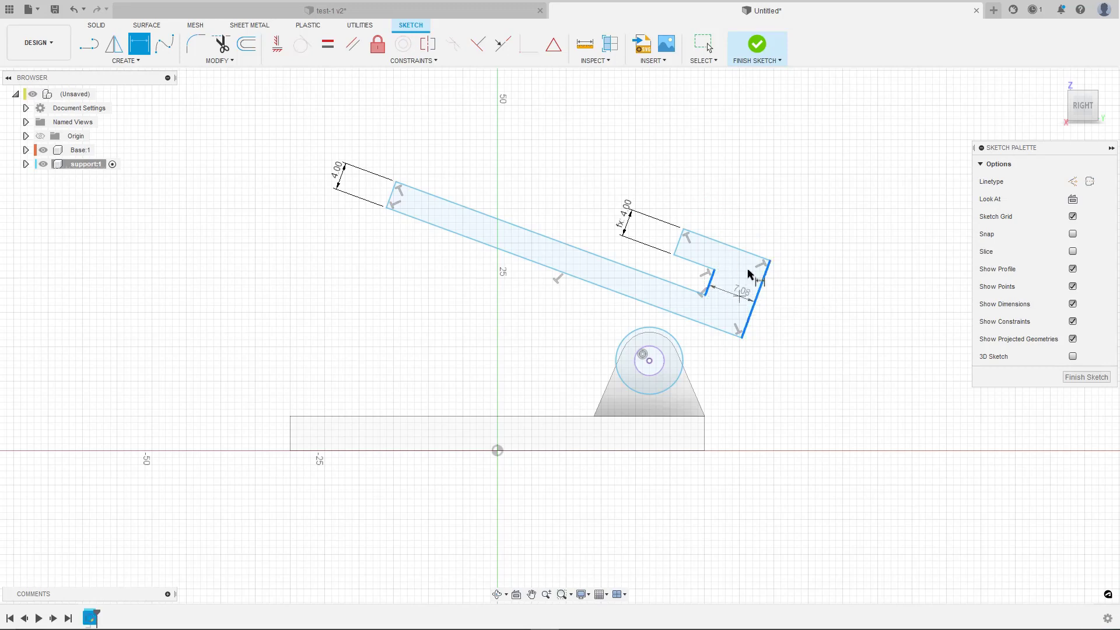
pyautogui.click(777, 190)
pyautogui.write('d1')
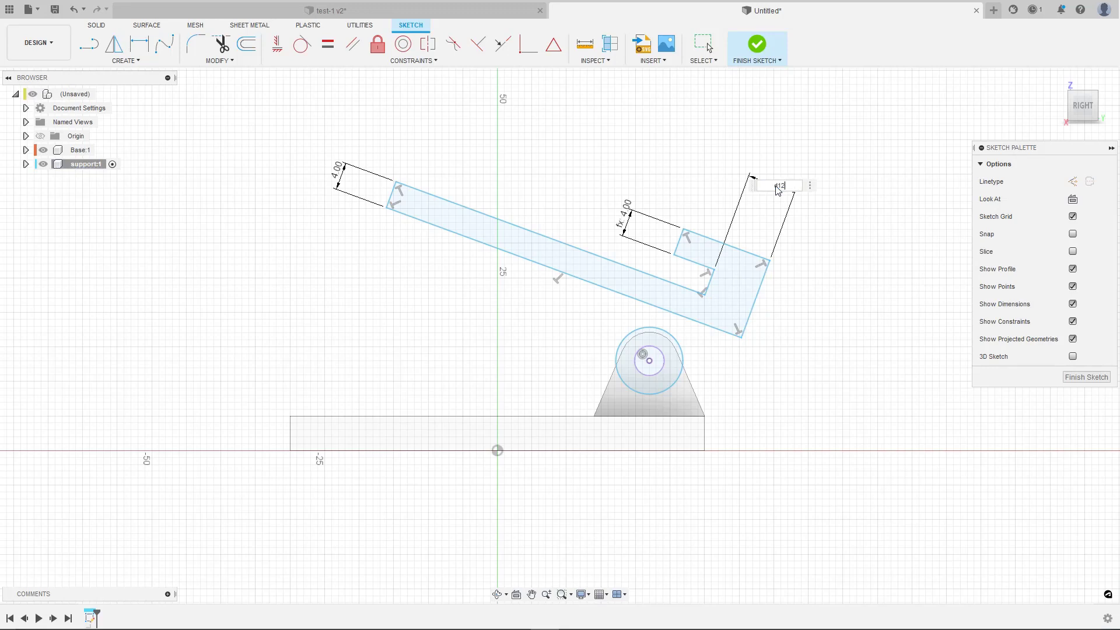
# Step: Set the hook upright's thickness to 4 mm, linked to an existing dimension, and dimension its inner edge to 8 mm
pyautogui.write('2')
pyautogui.press('Return')
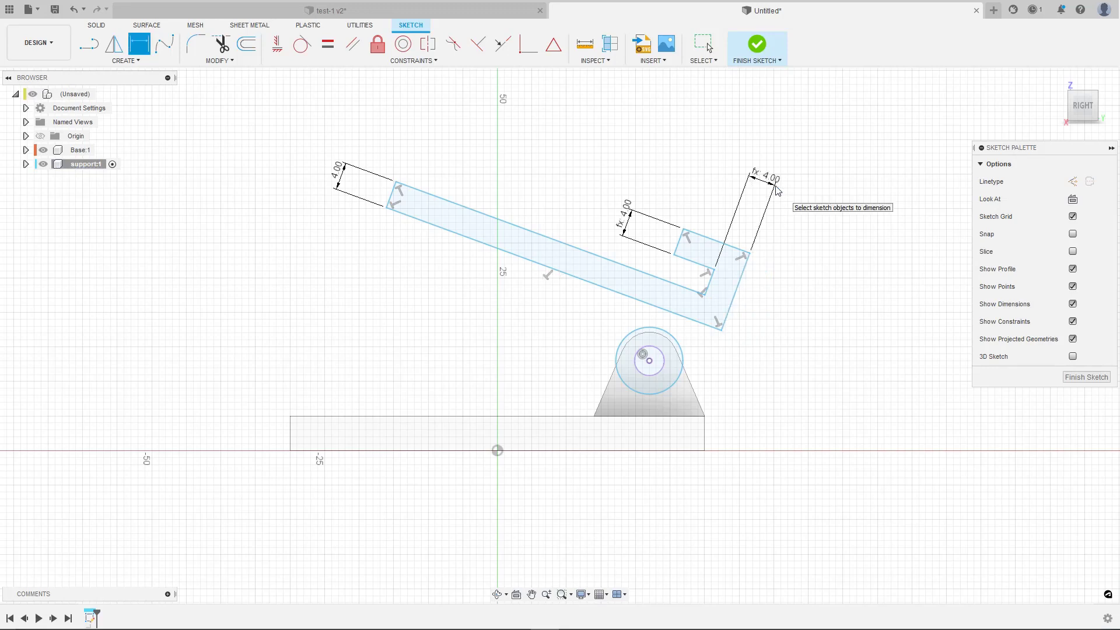
pyautogui.click(710, 287)
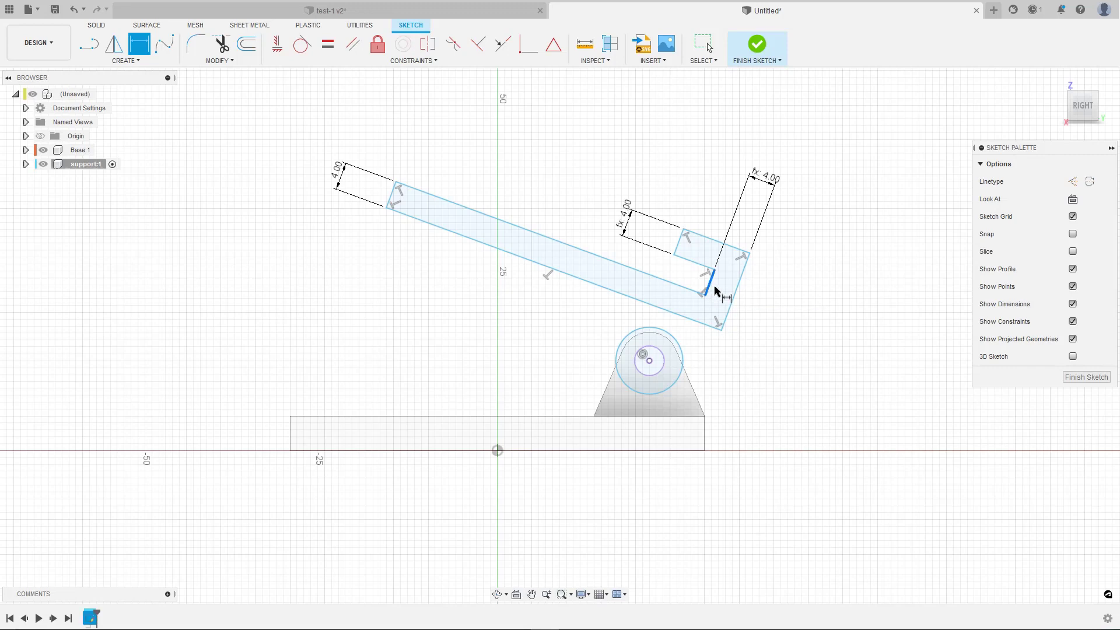
pyautogui.click(795, 330)
pyautogui.write('8')
pyautogui.press('Return')
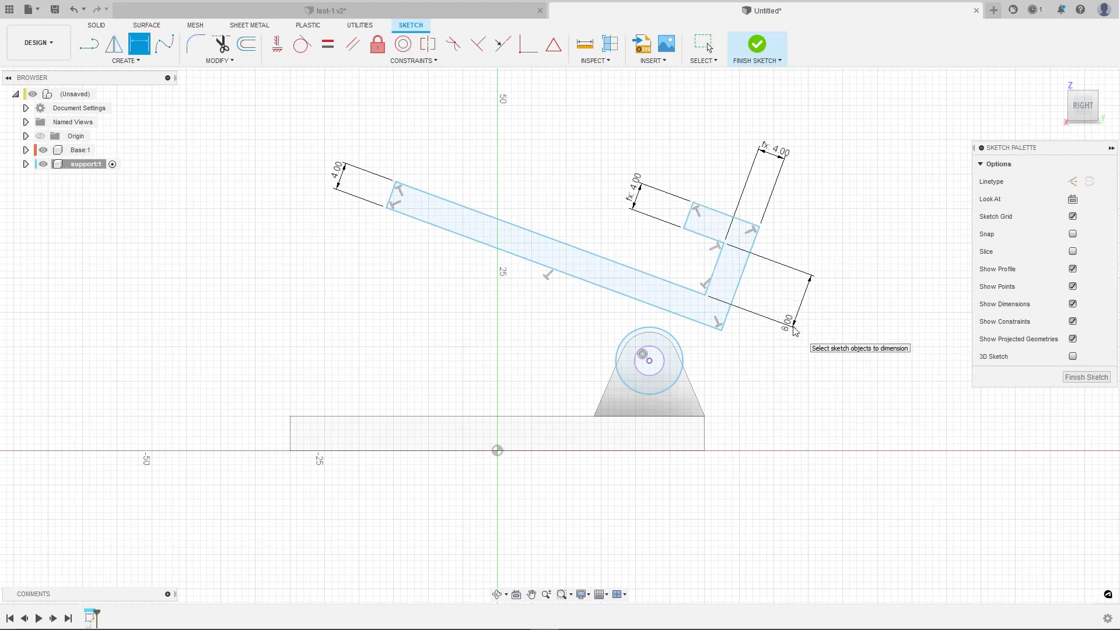
pyautogui.press('Escape')
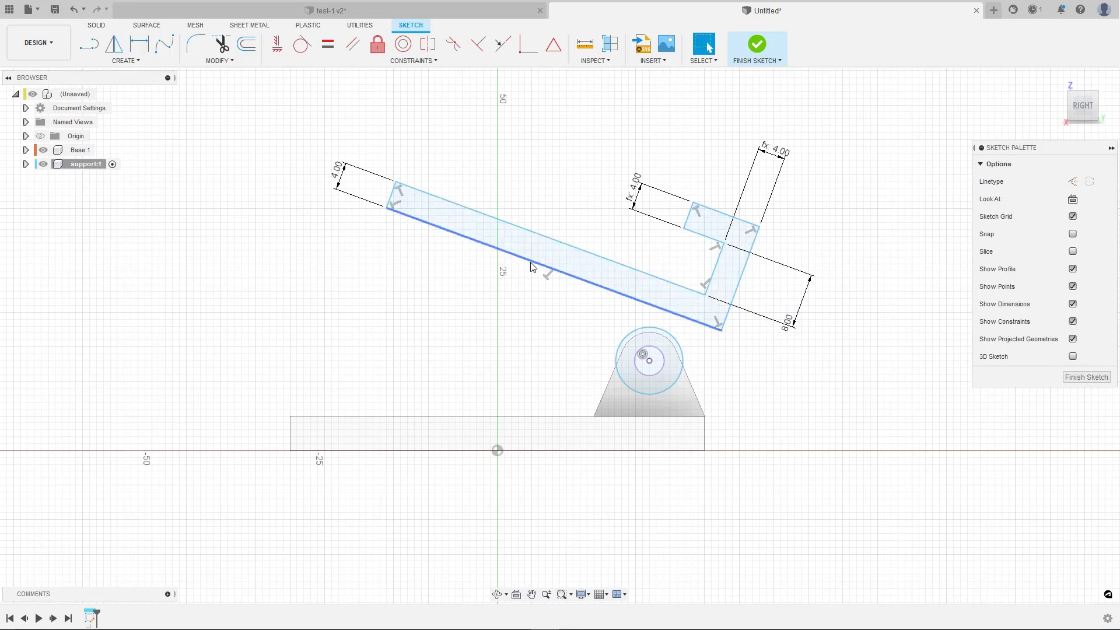
# Step: Dimension the arm's long lower edge to 50 mm
pyautogui.press('d')
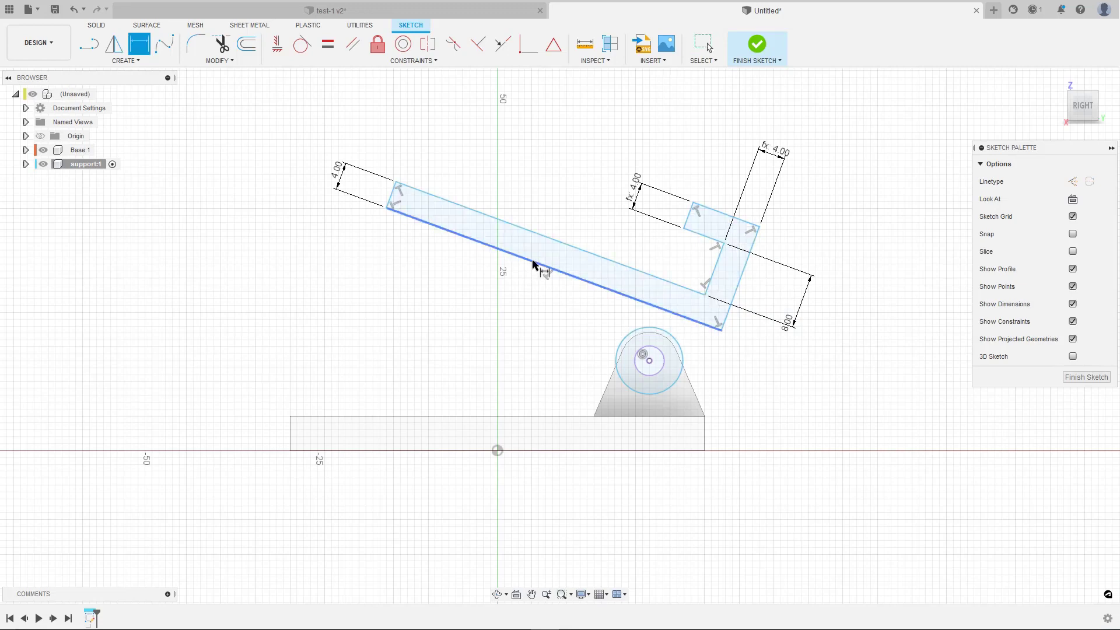
pyautogui.click(532, 264)
pyautogui.click(516, 320)
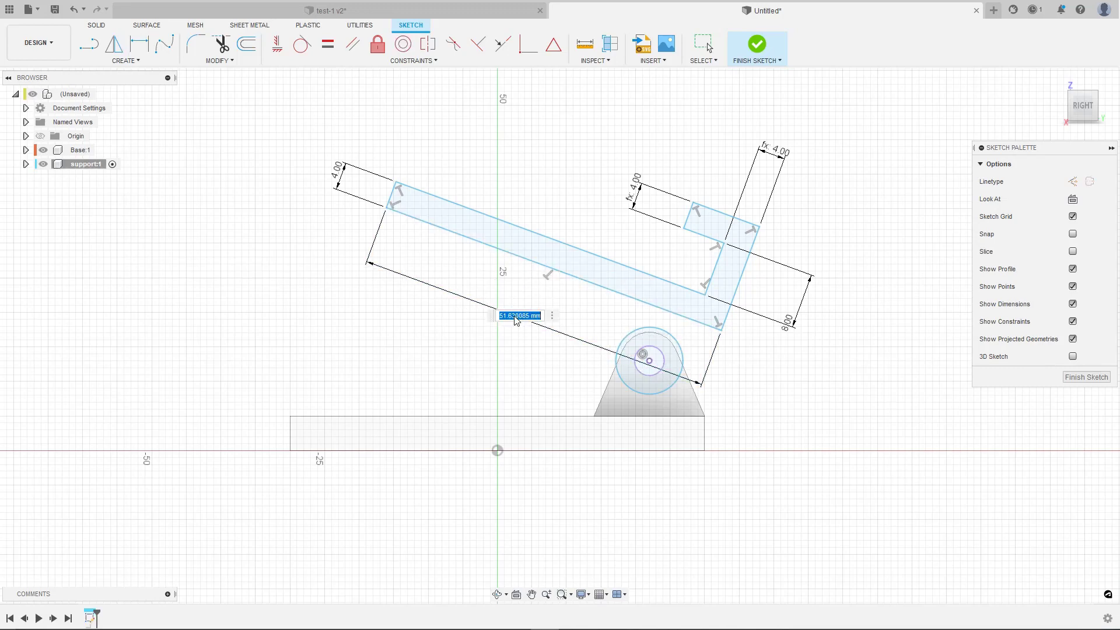
pyautogui.write('50')
pyautogui.press('Return')
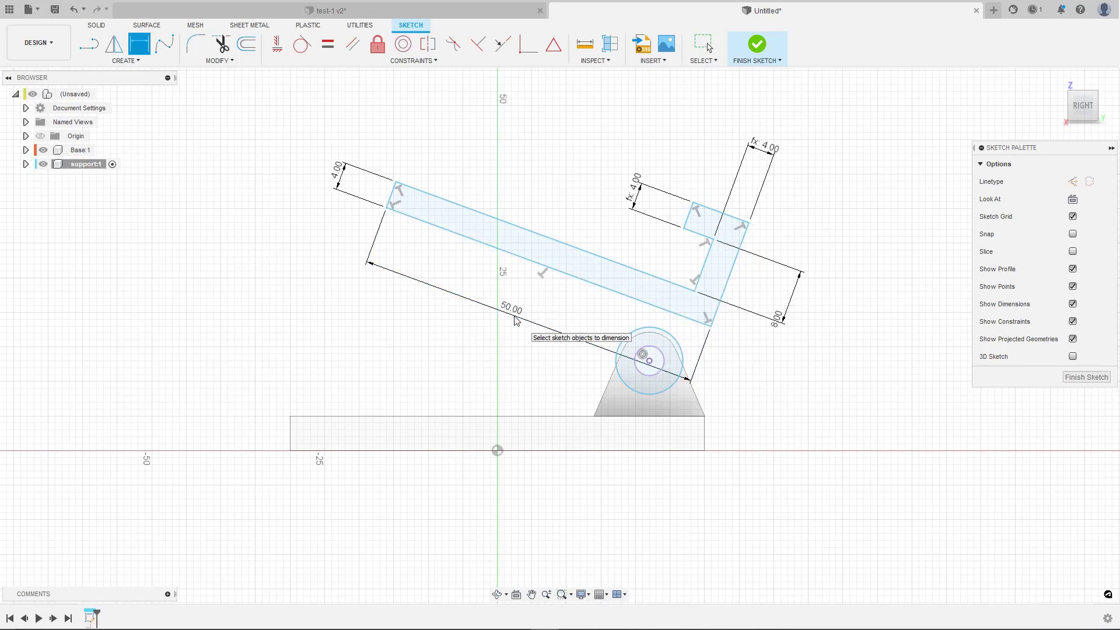
pyautogui.press('Escape')
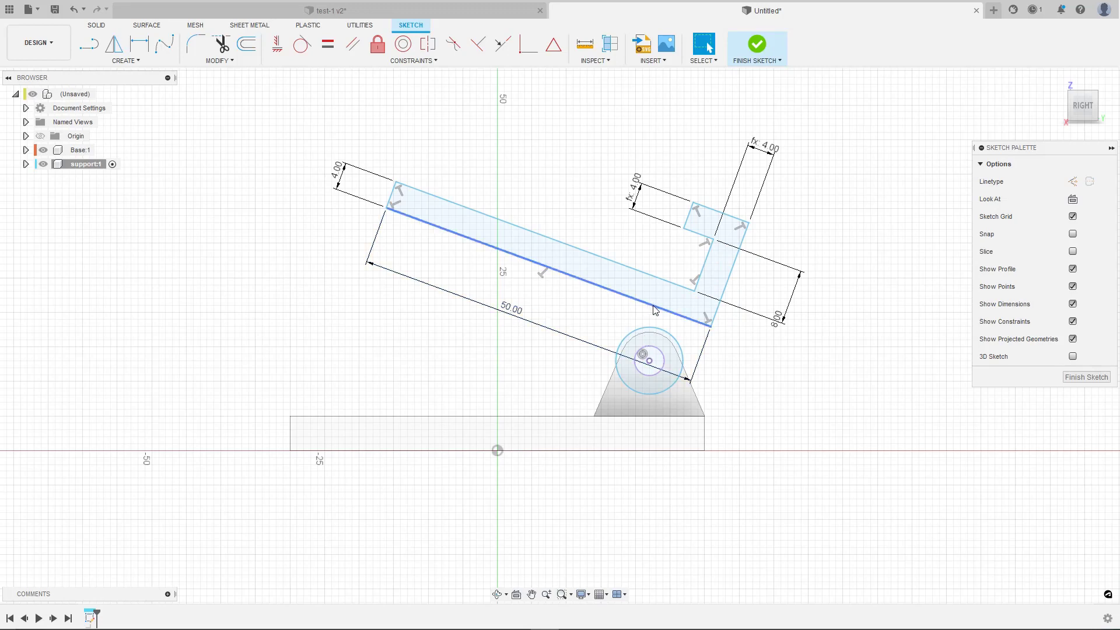
# Step: Shift the arm profile slightly away from the pivot circle and dimension the hook's top edge to 10 mm
pyautogui.moveTo(654, 310); pyautogui.dragTo(670, 295)
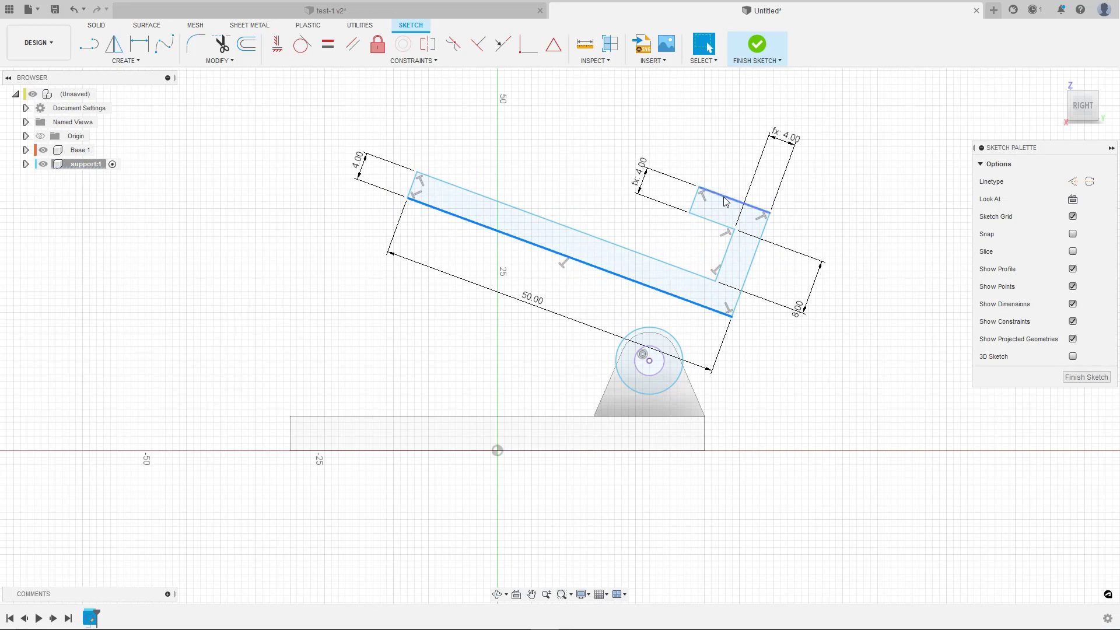
pyautogui.press('d')
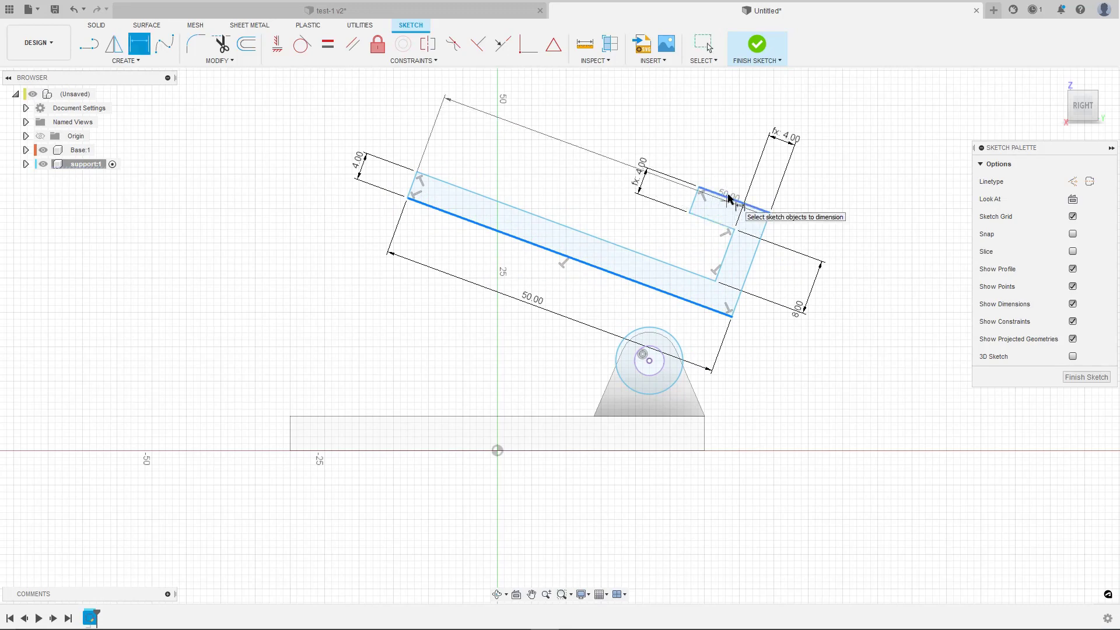
pyautogui.press('Escape')
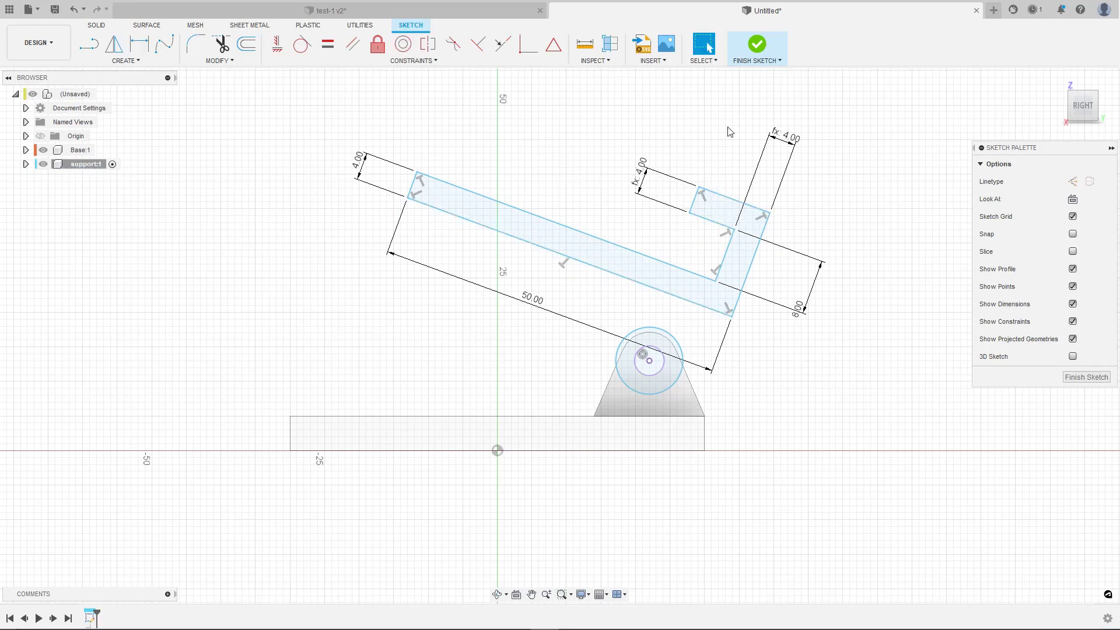
pyautogui.press('d')
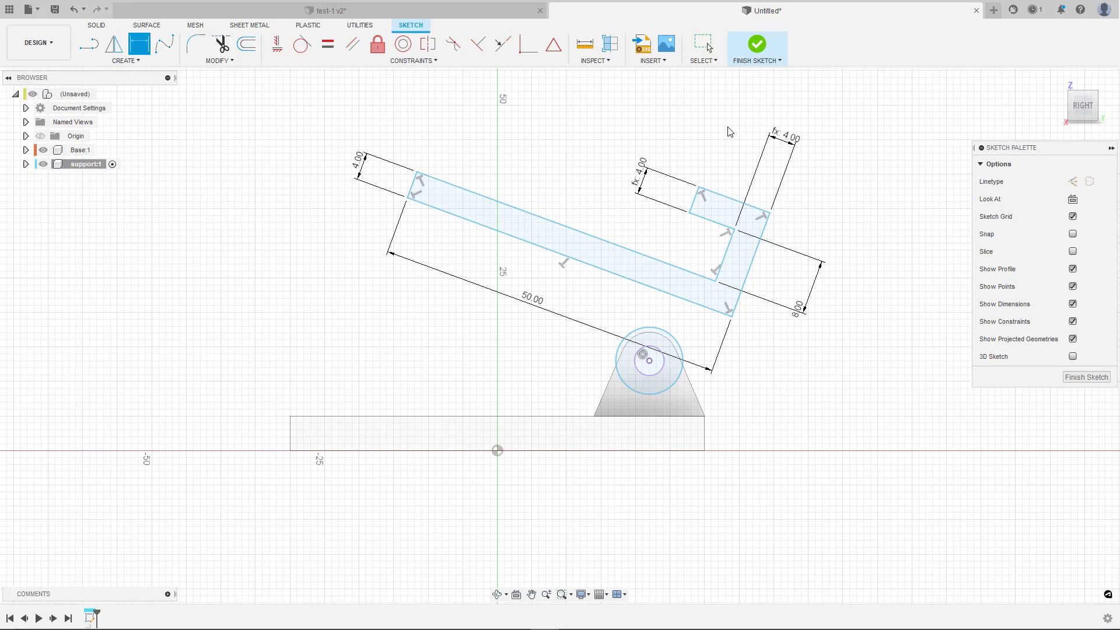
pyautogui.click(729, 201)
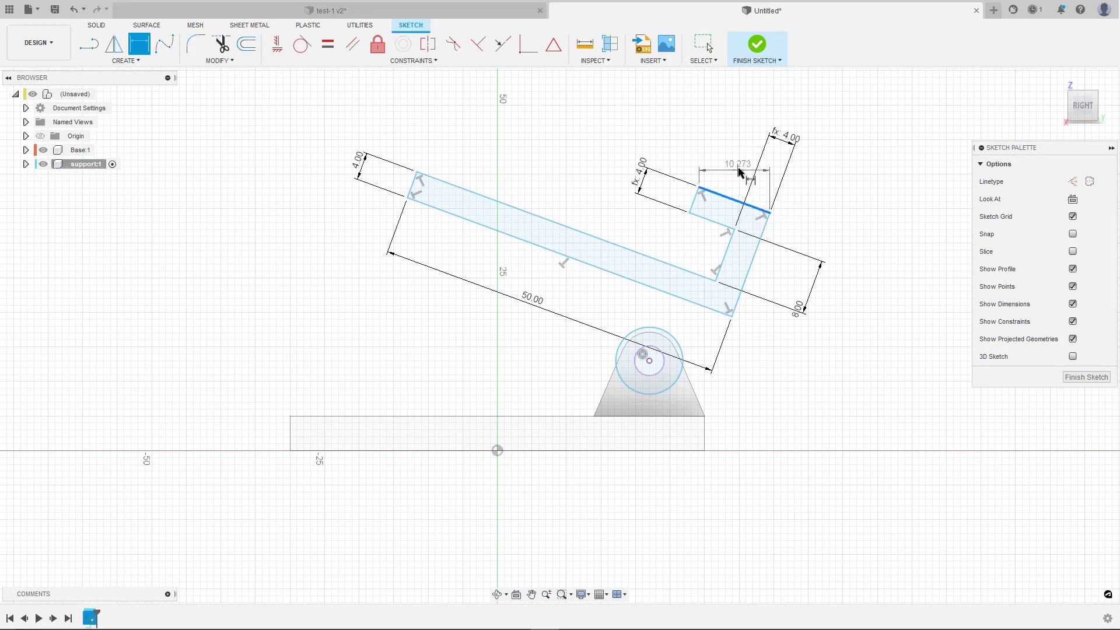
pyautogui.click(780, 169)
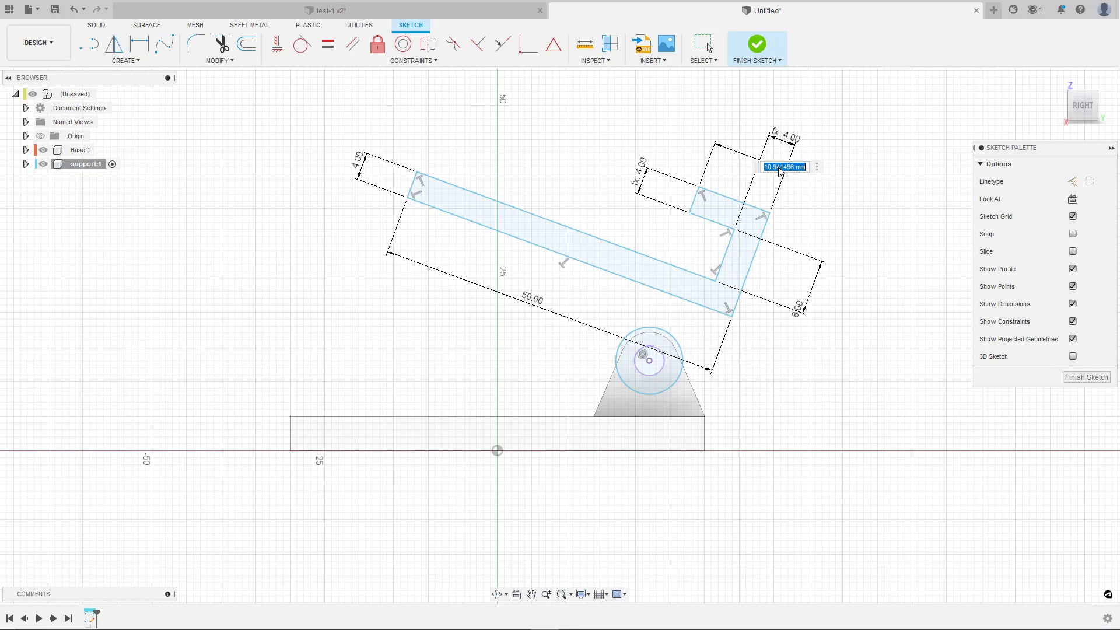
pyautogui.write('10')
pyautogui.press('Return')
pyautogui.press('Escape')
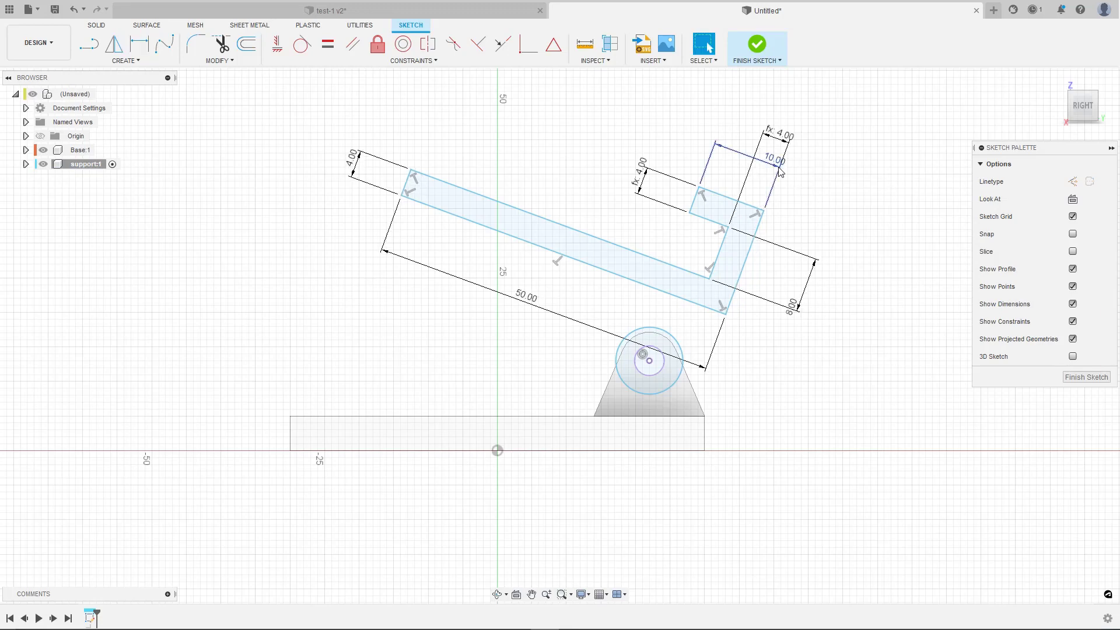
# Step: Move the profile farther above the pivot and make the arm's long lower edge tangent to the outer circle
pyautogui.moveTo(662, 295); pyautogui.dragTo(686, 277)
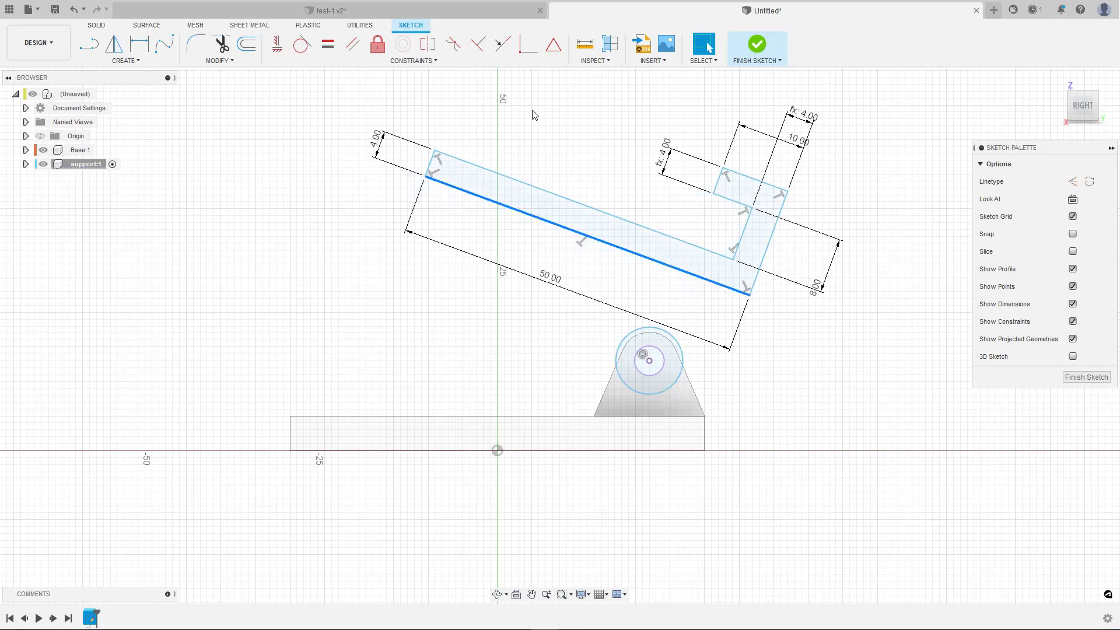
pyautogui.click(302, 43)
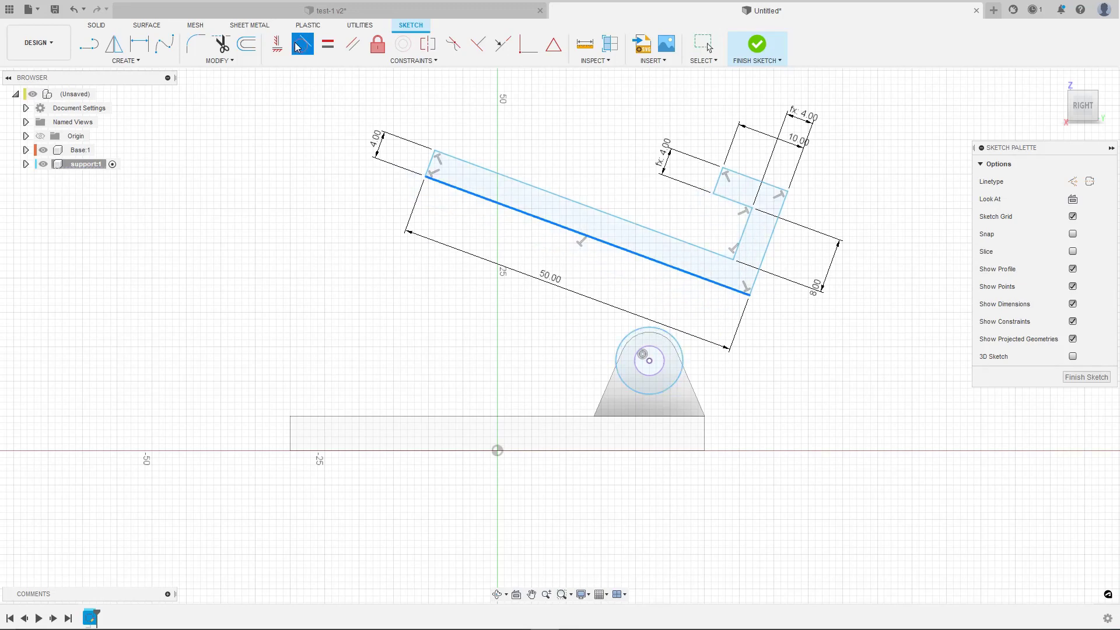
pyautogui.click(506, 204)
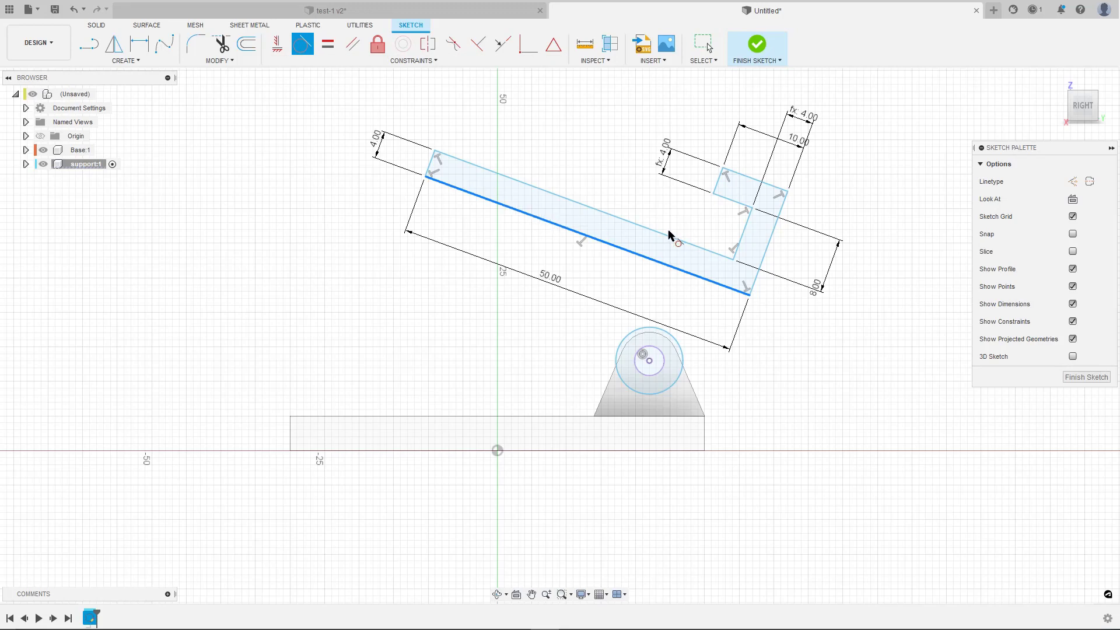
pyautogui.click(674, 341)
pyautogui.press('Escape')
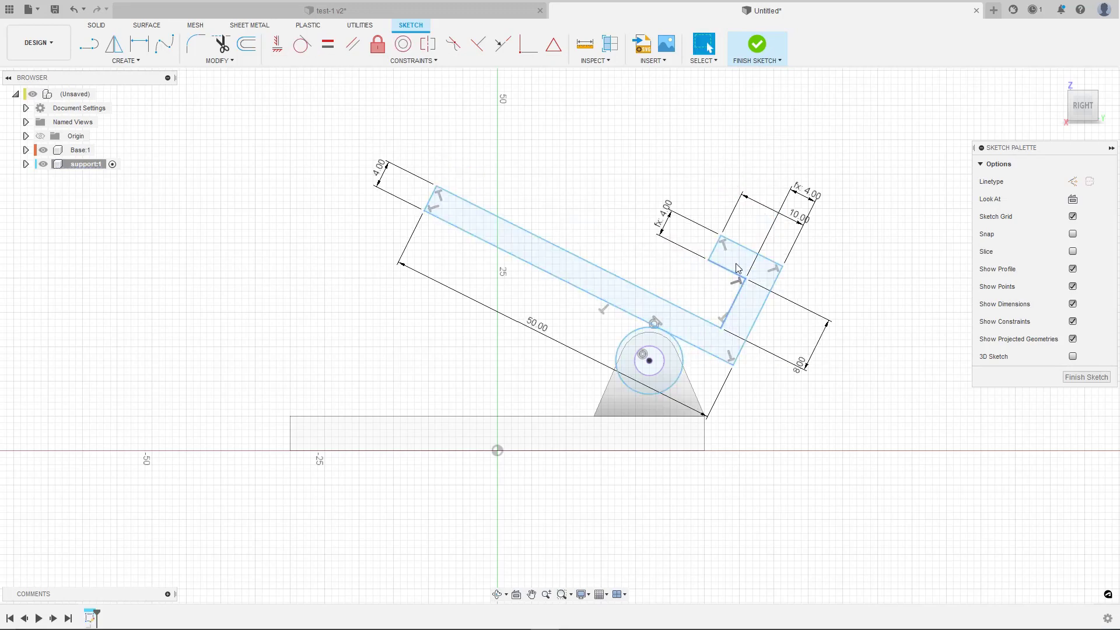
# Step: Swing the arm around the pivot circle to a nearly horizontal position
pyautogui.moveTo(695, 235)
pyautogui.mouseDown()
pyautogui.moveTo(718, 258)
pyautogui.moveTo(833, 283)
pyautogui.moveTo(842, 360)
pyautogui.moveTo(811, 371)
pyautogui.mouseUp()
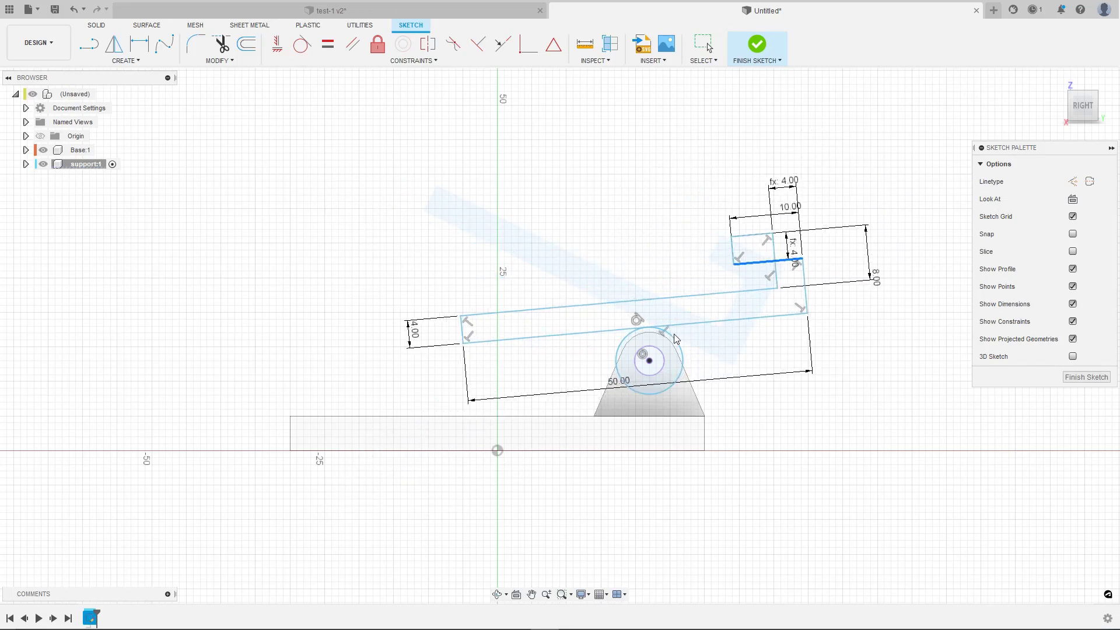
pyautogui.moveTo(461, 317)
pyautogui.mouseDown()
pyautogui.moveTo(455, 274)
pyautogui.moveTo(458, 312)
pyautogui.mouseUp()
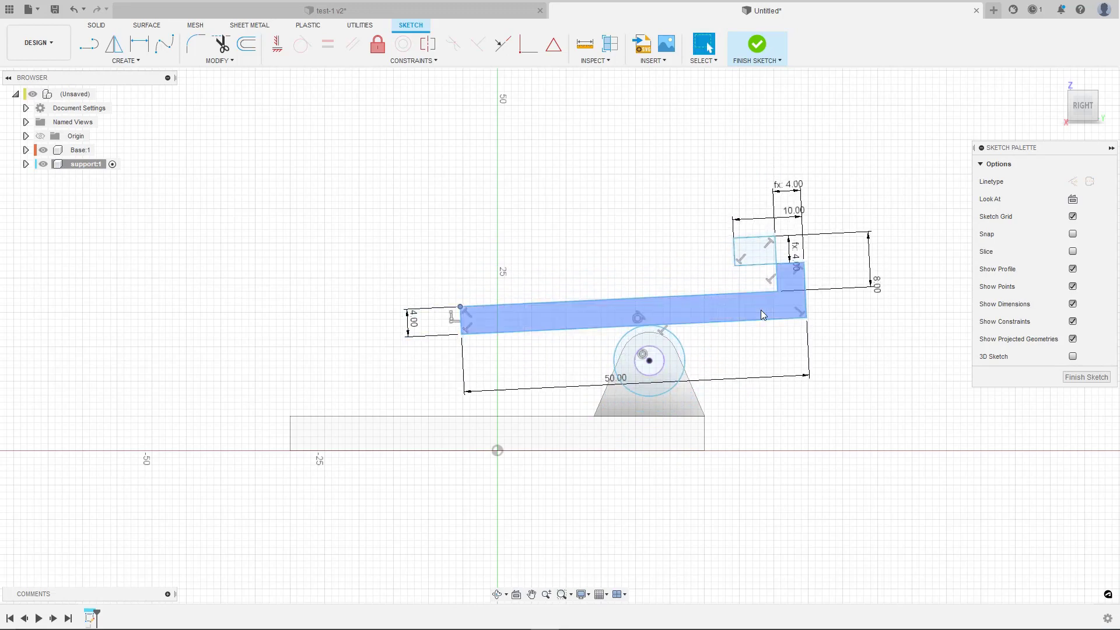
pyautogui.press('r')
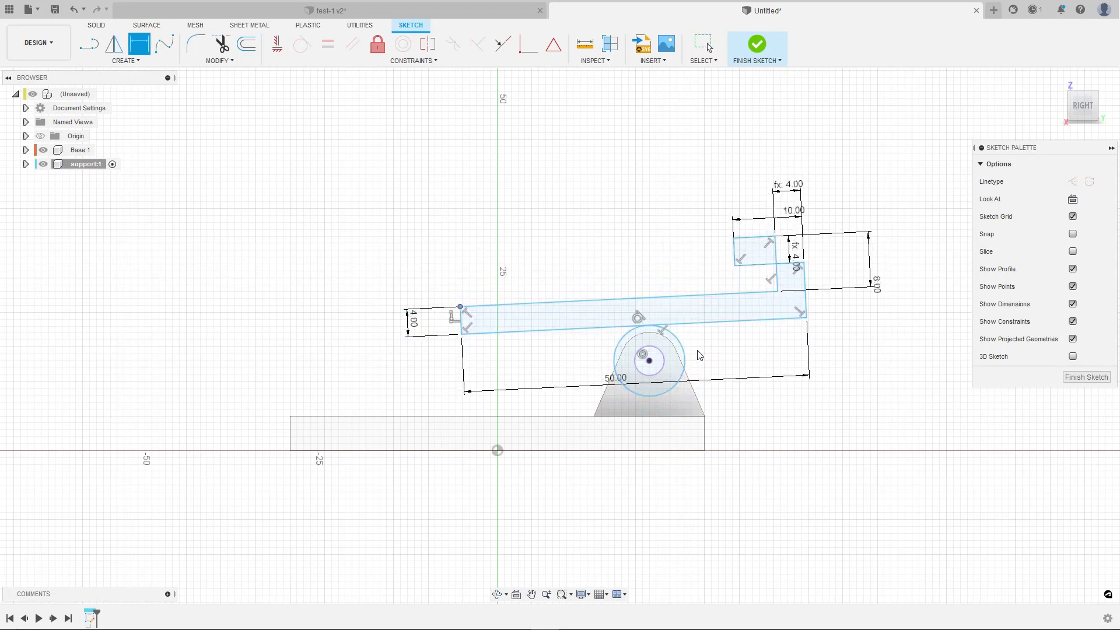
pyautogui.click(679, 379)
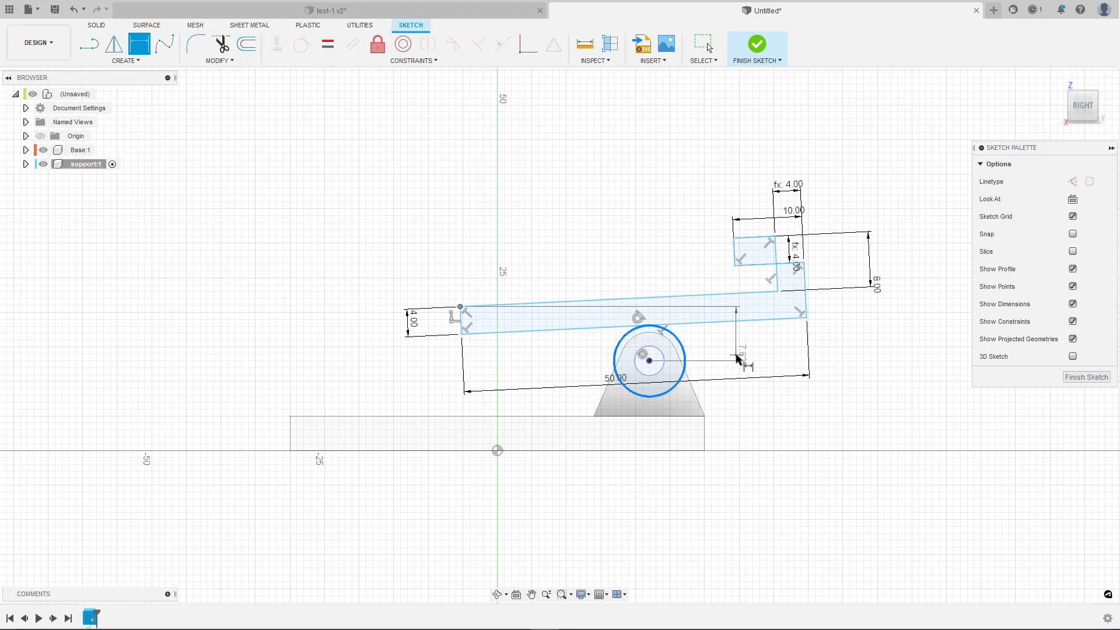
pyautogui.press('Escape')
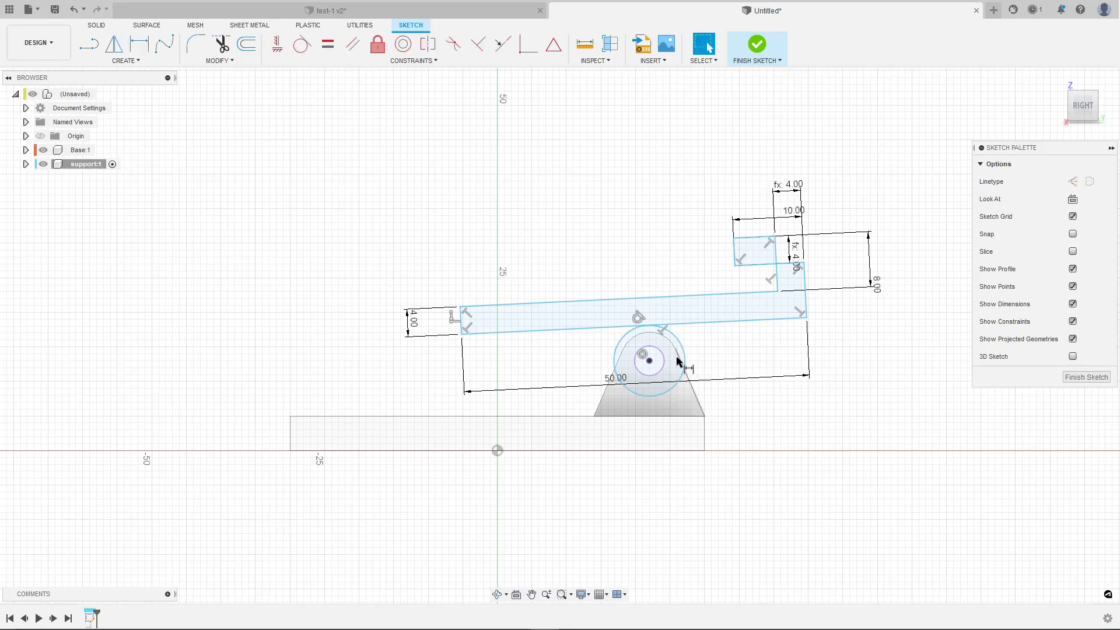
# Step: Dimension the outer pivot circle's diameter to 10 mm
pyautogui.press('d')
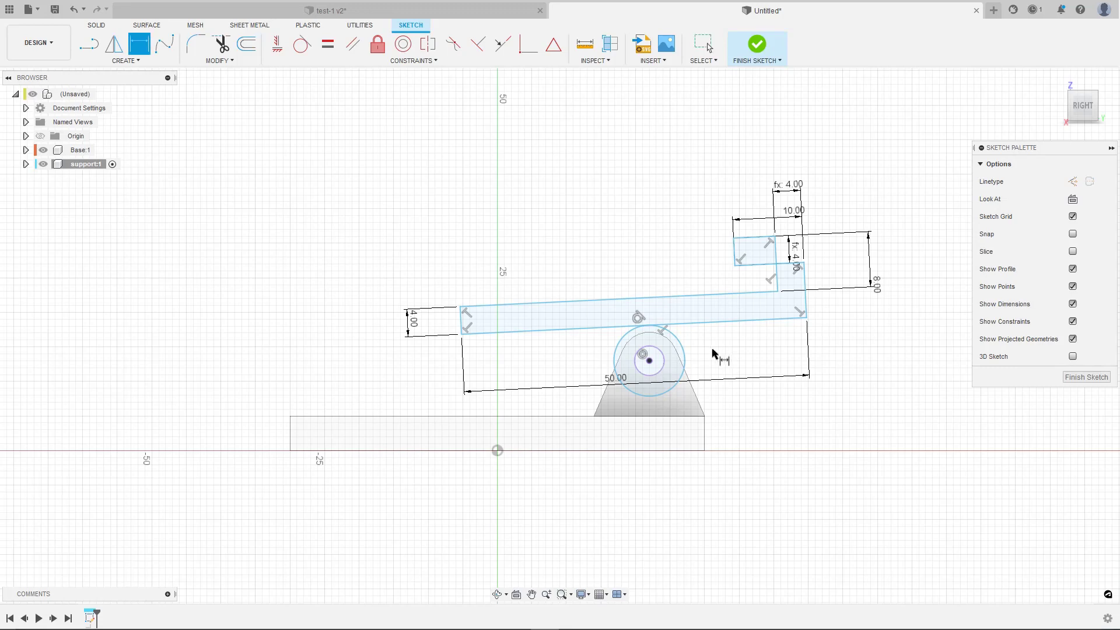
pyautogui.click(687, 360)
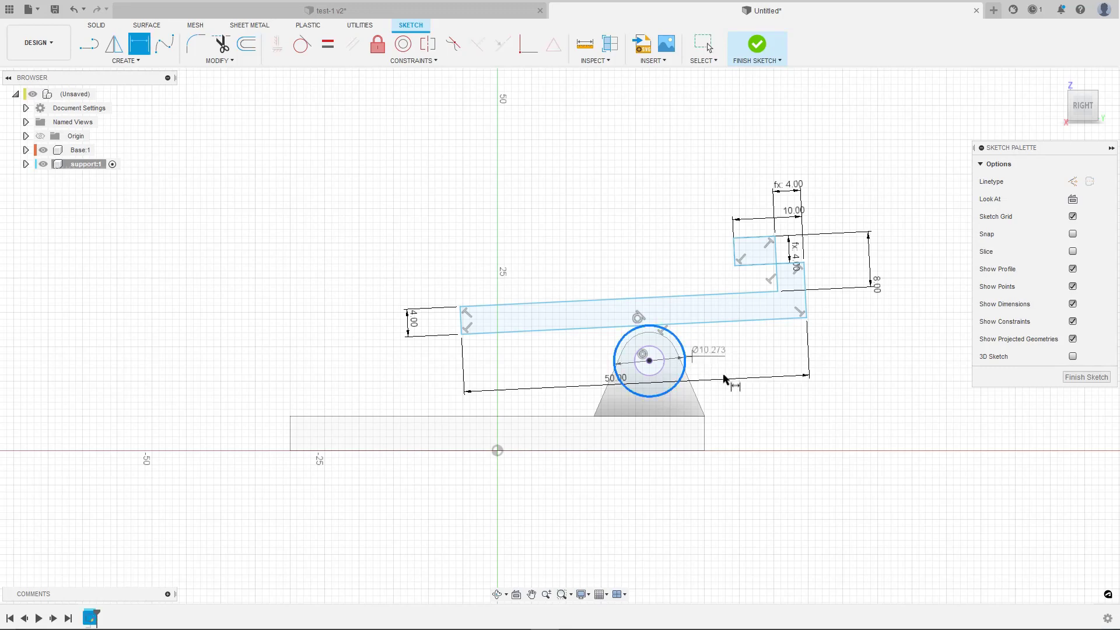
pyautogui.click(757, 428)
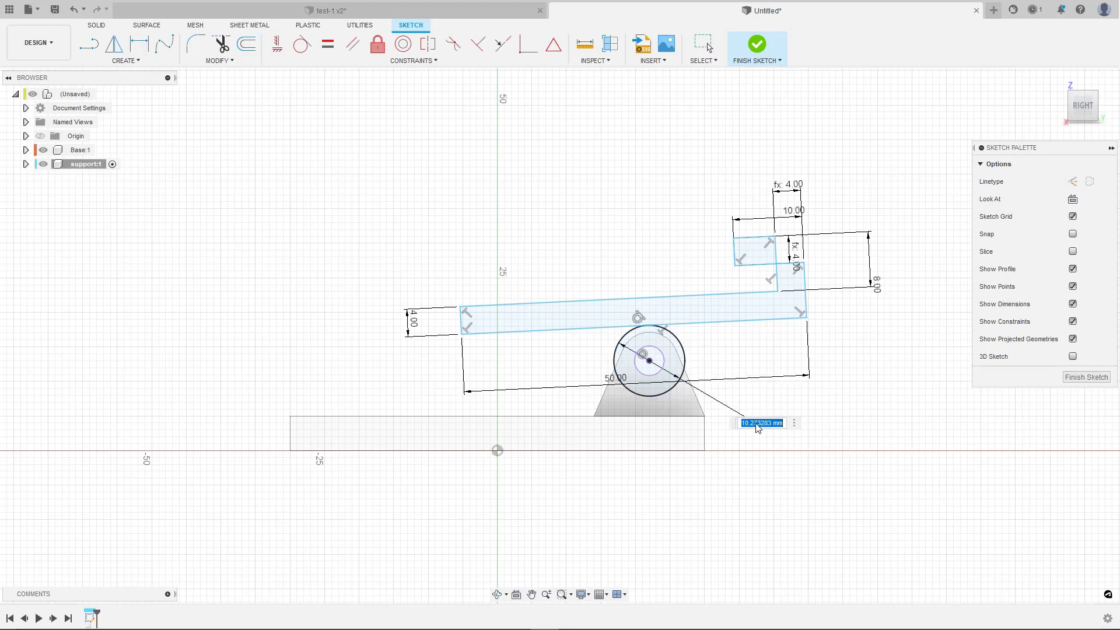
pyautogui.write('10')
pyautogui.press('Return')
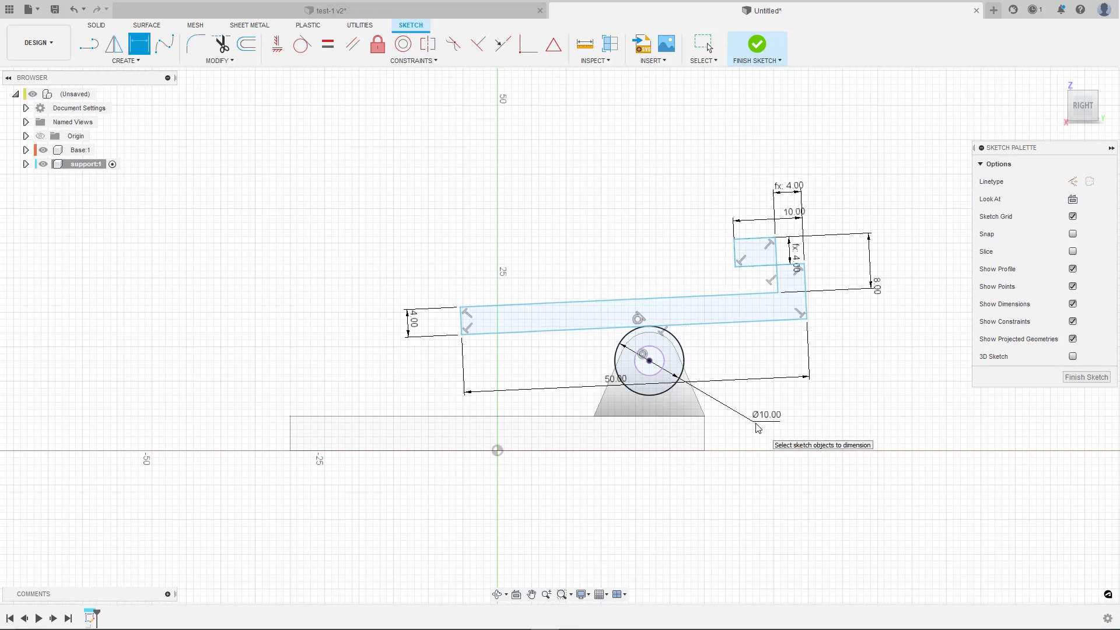
pyautogui.press('Escape')
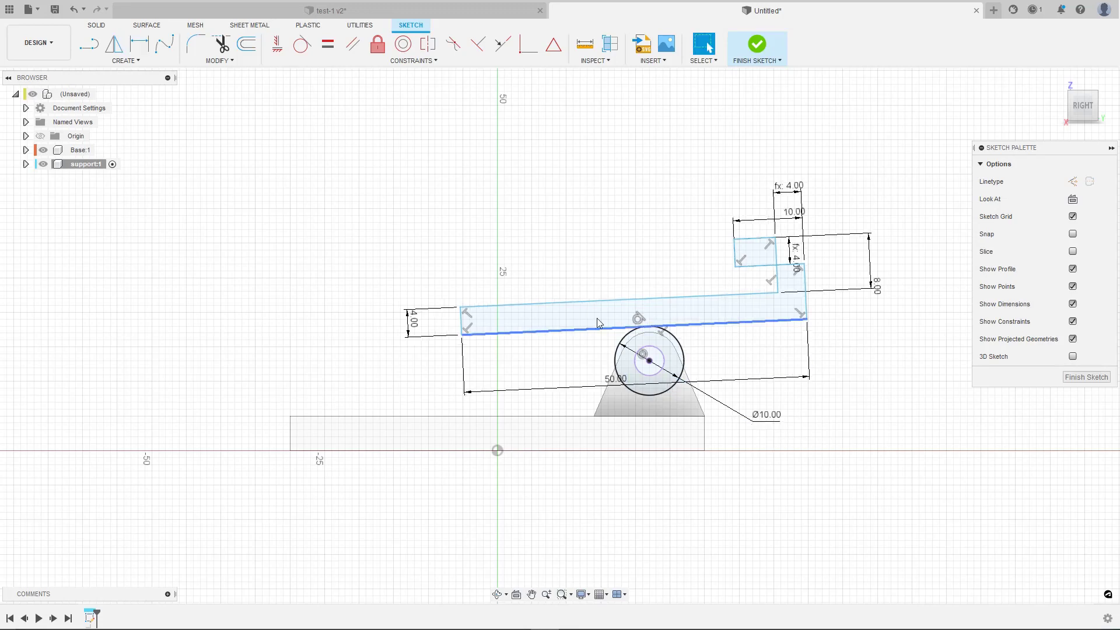
# Step: Tilt the arm around the pivot circle so that it slopes down steeply toward the hook end
pyautogui.click(467, 321)
pyautogui.click(462, 342)
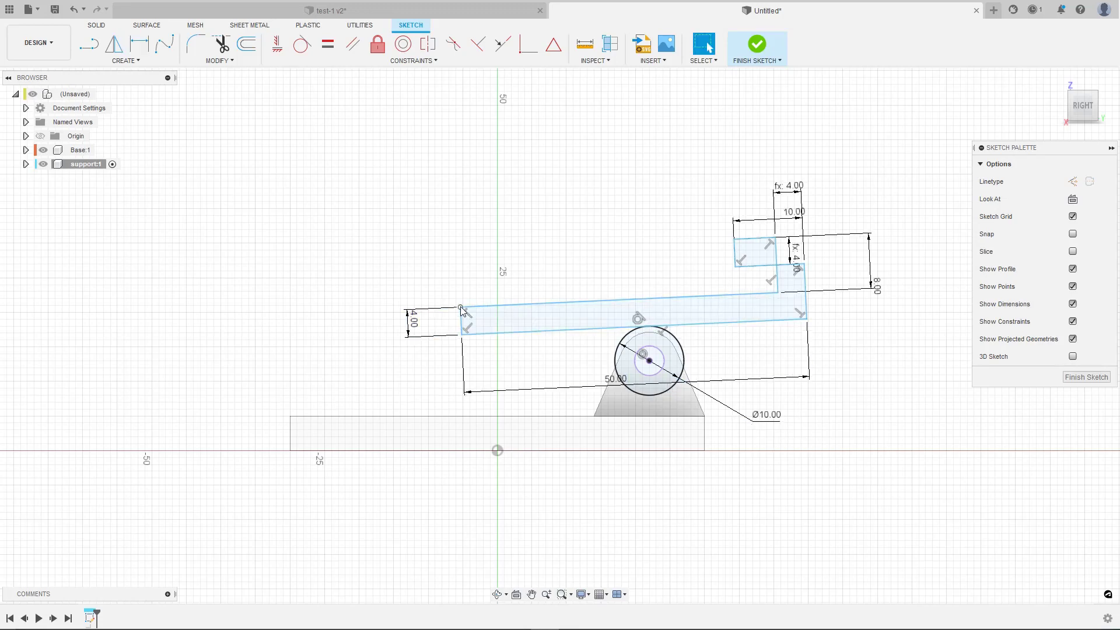
pyautogui.moveTo(462, 304)
pyautogui.mouseDown()
pyautogui.moveTo(446, 259)
pyautogui.moveTo(464, 204)
pyautogui.moveTo(408, 190)
pyautogui.moveTo(400, 173)
pyautogui.moveTo(419, 190)
pyautogui.mouseUp()
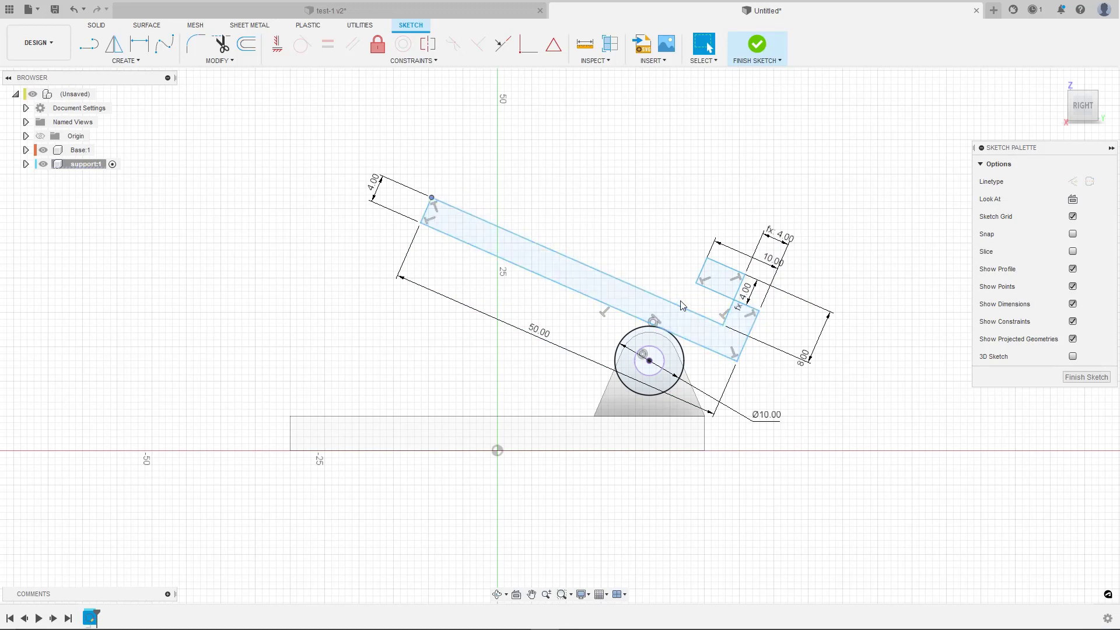
# Step: Draw a construction line about 9 mm long from the pivot circle's centre, perpendicular to the arm's long upper edge
pyautogui.press('l')
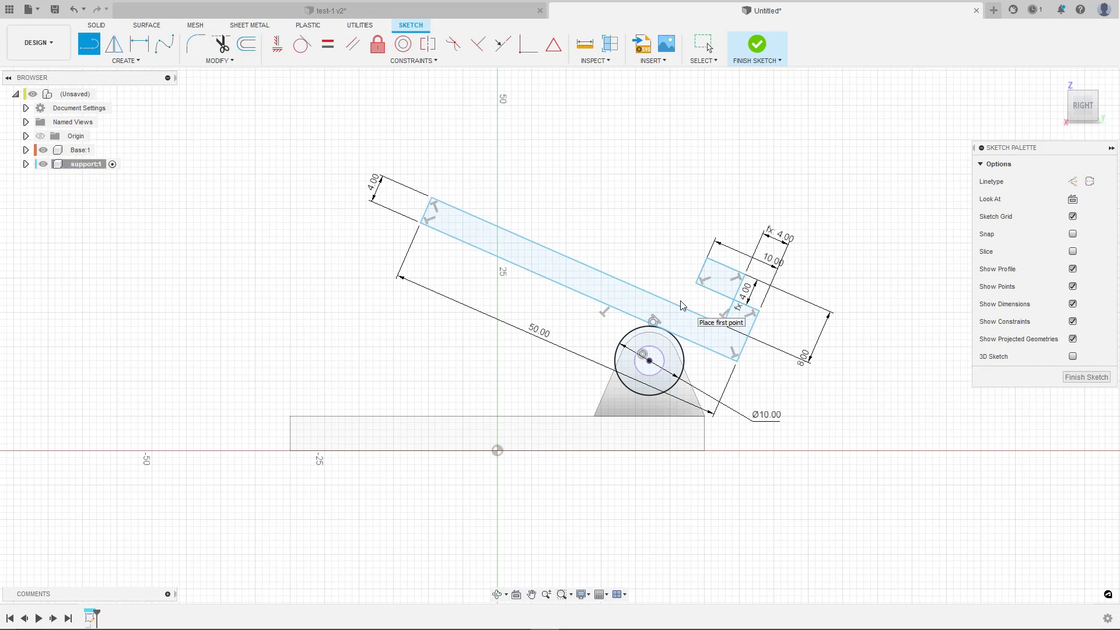
pyautogui.click(649, 361)
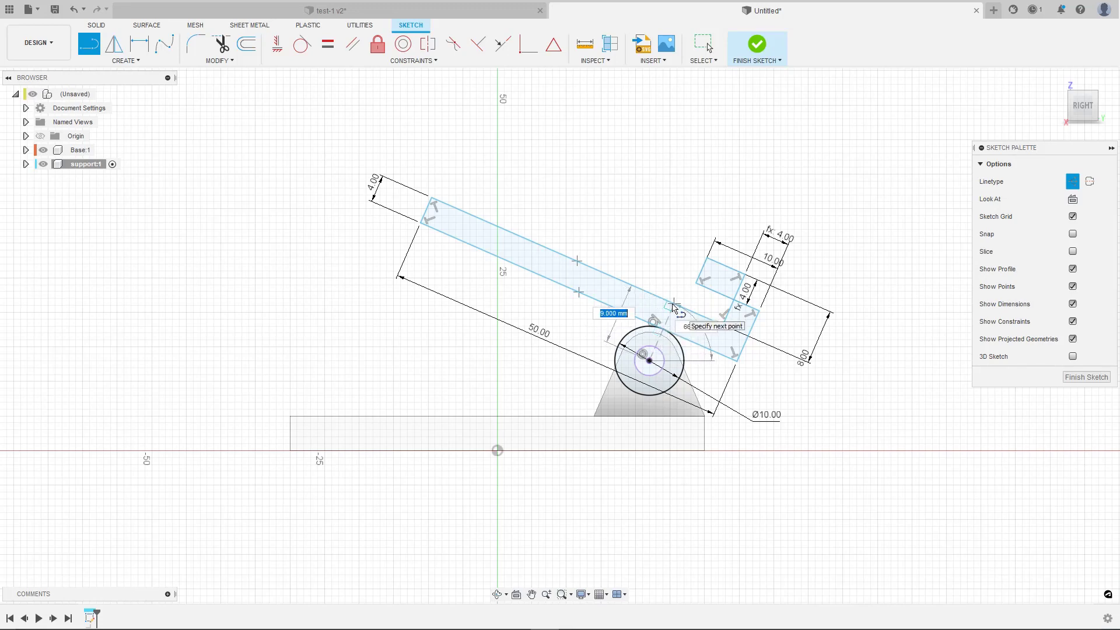
pyautogui.press('Escape')
pyautogui.press('Escape')
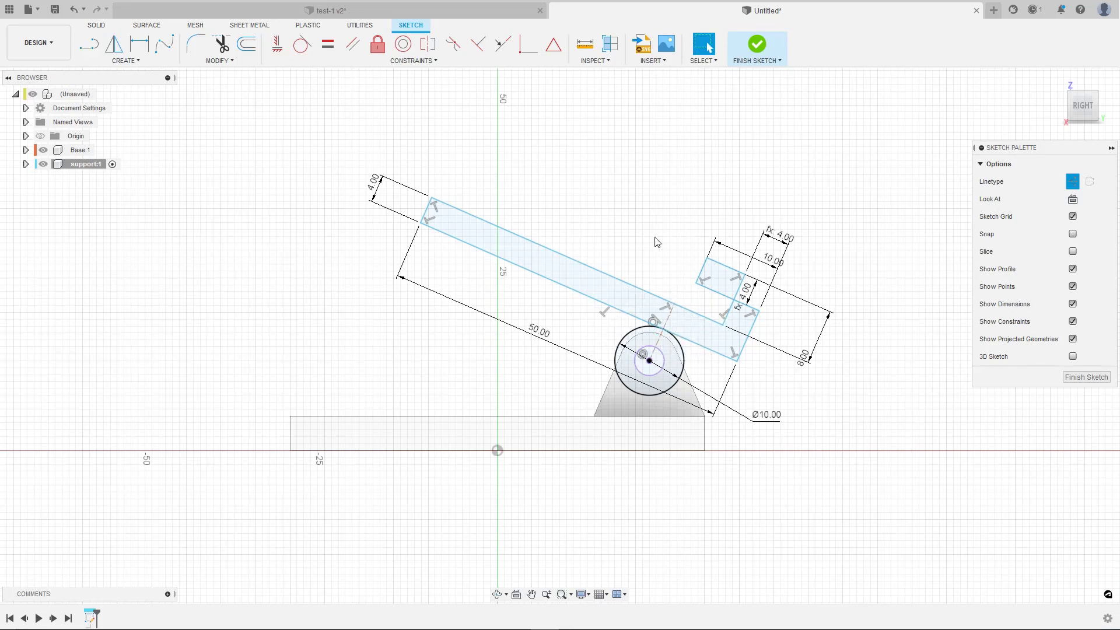
# Step: Dimension the distance from the construction line to the hook's inner corner as 7 mm, and swing the arm to test its movement
pyautogui.press('r')
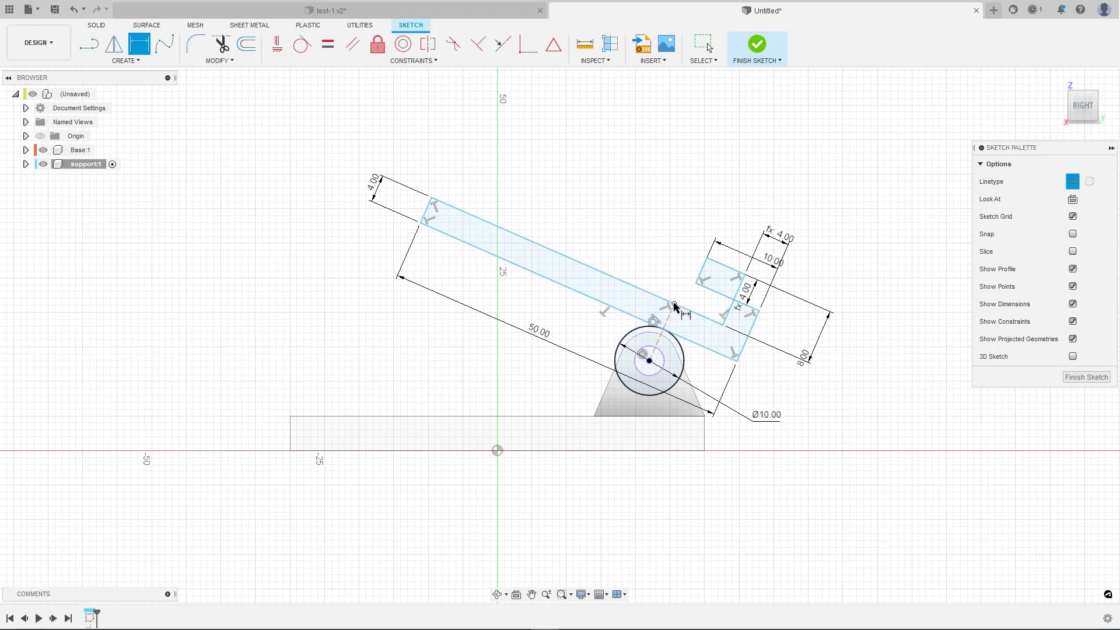
pyautogui.click(722, 325)
pyautogui.click(780, 185)
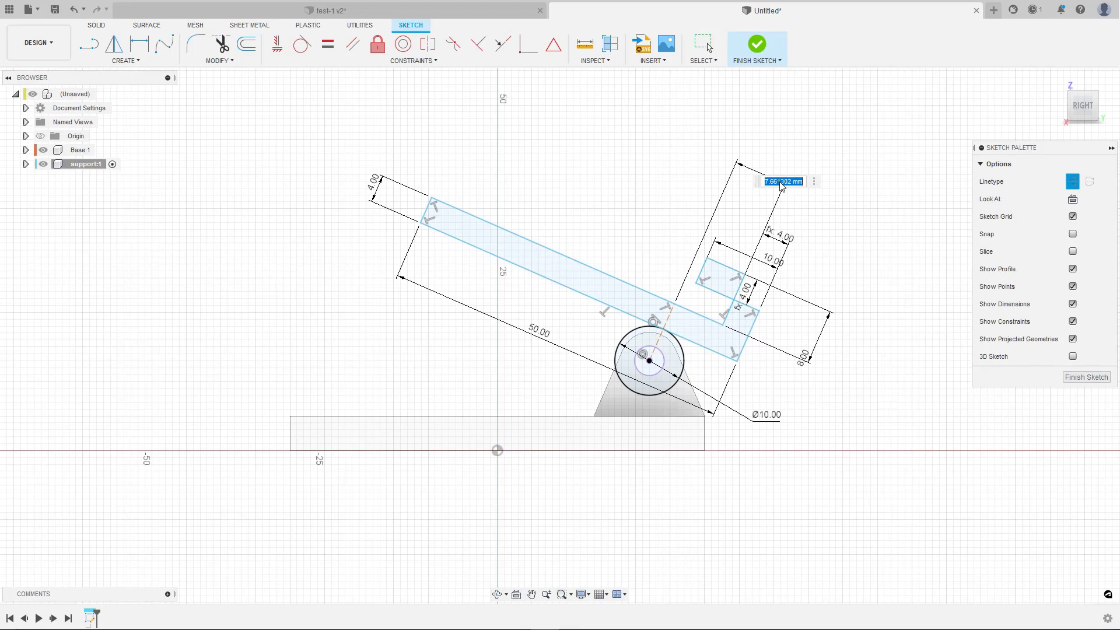
pyautogui.write('7')
pyautogui.press('Return')
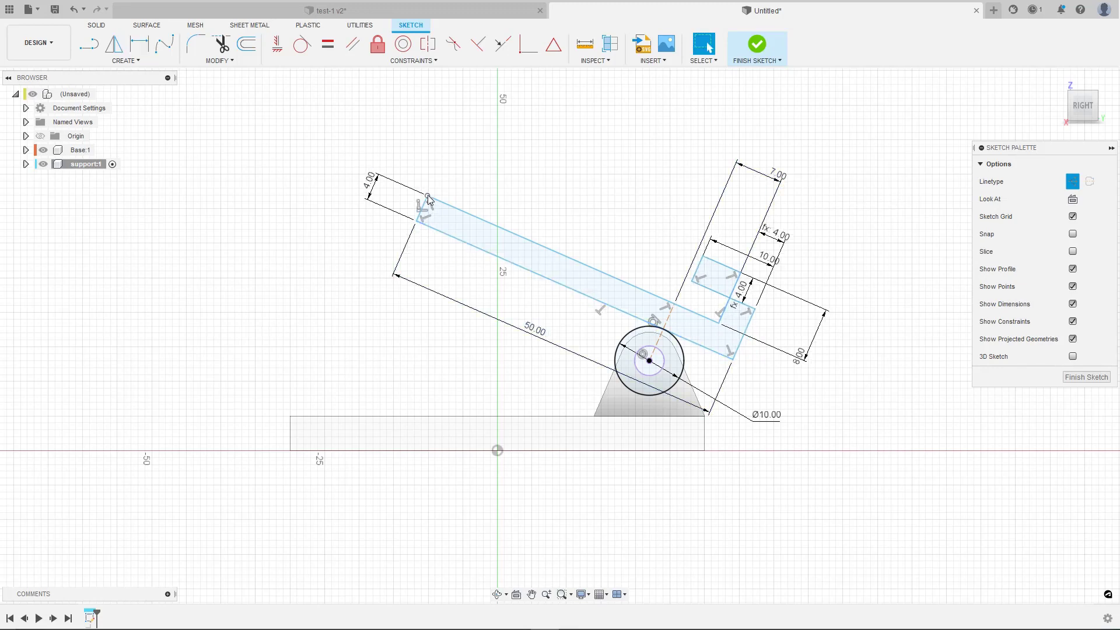
pyautogui.moveTo(427, 197)
pyautogui.mouseDown()
pyautogui.moveTo(406, 212)
pyautogui.moveTo(385, 279)
pyautogui.moveTo(409, 180)
pyautogui.moveTo(409, 225)
pyautogui.moveTo(423, 189)
pyautogui.moveTo(415, 217)
pyautogui.moveTo(423, 202)
pyautogui.mouseUp()
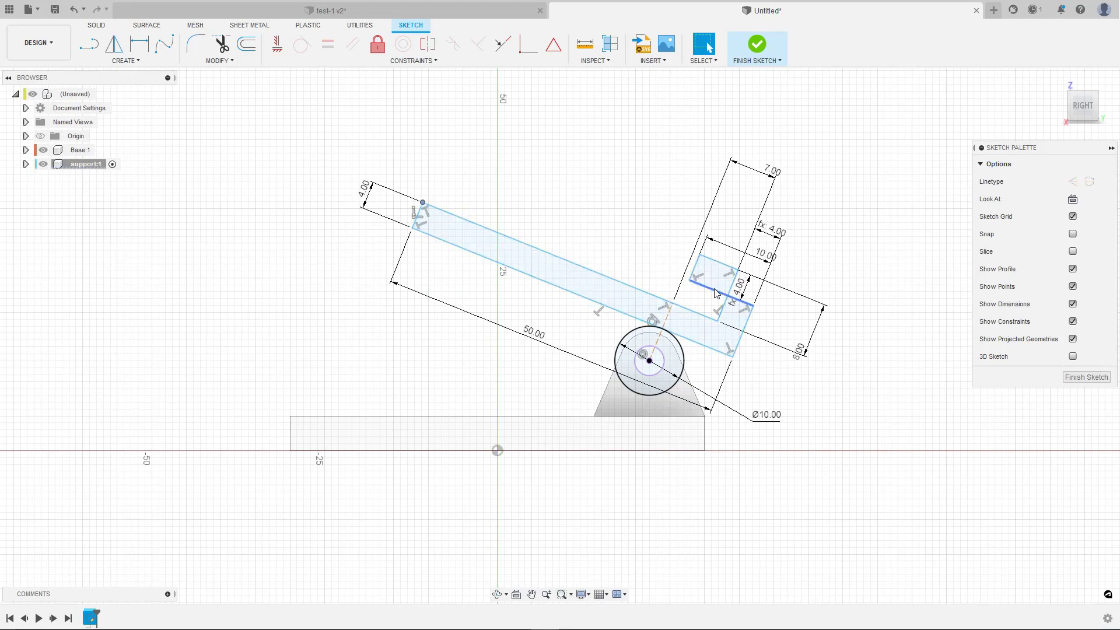
pyautogui.moveTo(717, 293)
pyautogui.mouseDown()
pyautogui.moveTo(689, 251)
pyautogui.moveTo(738, 316)
pyautogui.mouseUp()
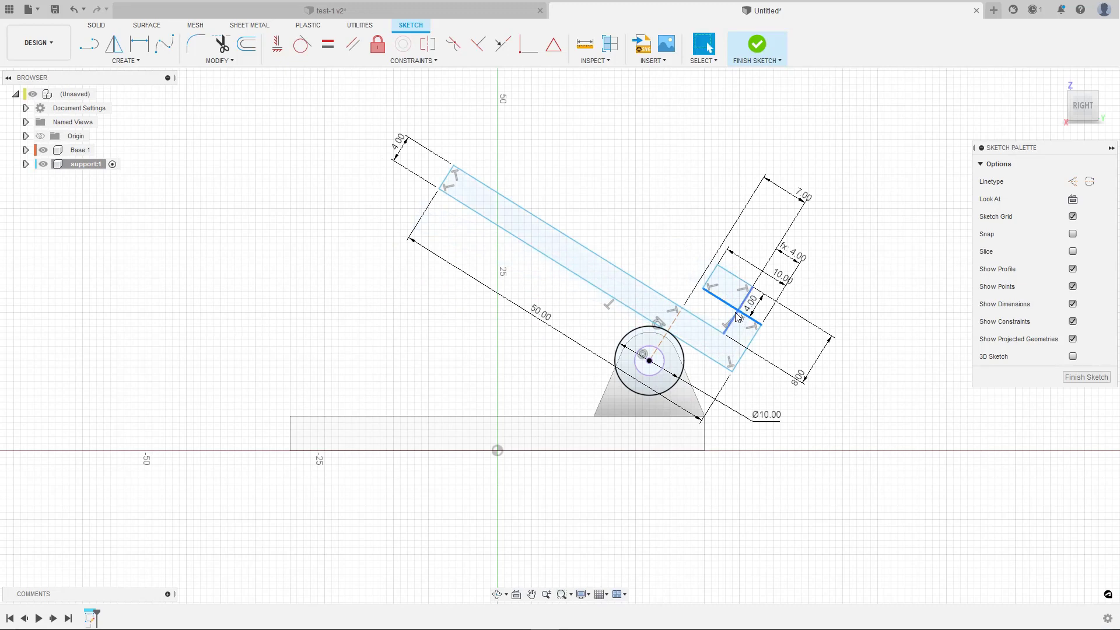
# Step: Undo the recent arm movements, the construction line and the dimensions back to before the pivot circle's diameter dimension
pyautogui.hotkey('ctrl', 'z')
pyautogui.hotkey('ctrl', 'z')
pyautogui.hotkey('ctrl', 'z')
pyautogui.hotkey('ctrl', 'z')
pyautogui.hotkey('ctrl', 'z')
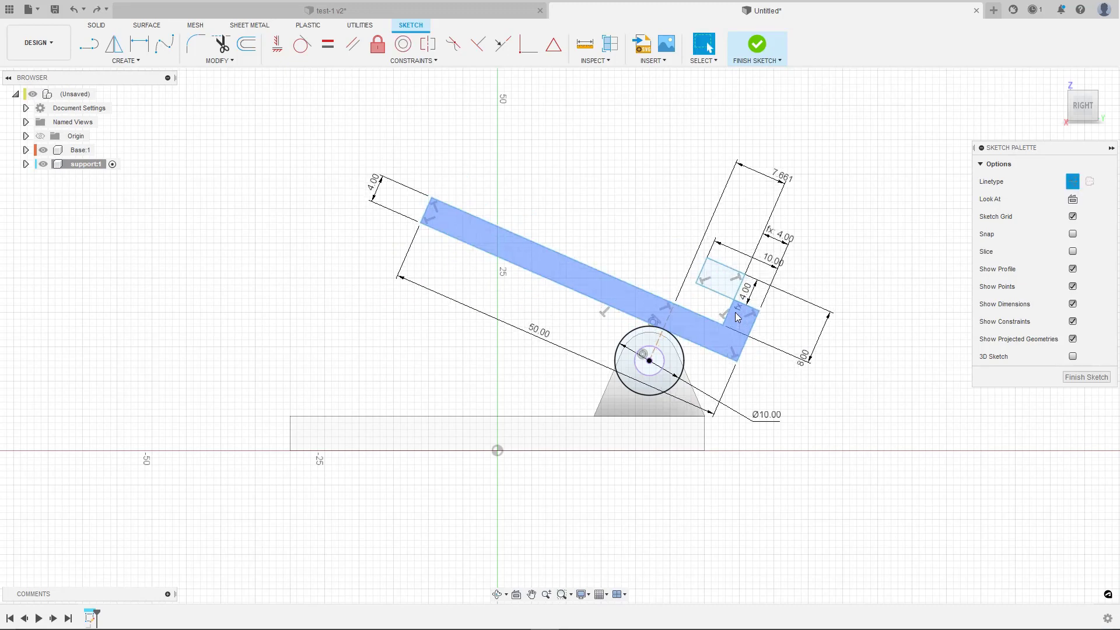
pyautogui.hotkey('ctrl', 'z')
pyautogui.hotkey('ctrl', 'z')
pyautogui.hotkey('ctrl', 'z')
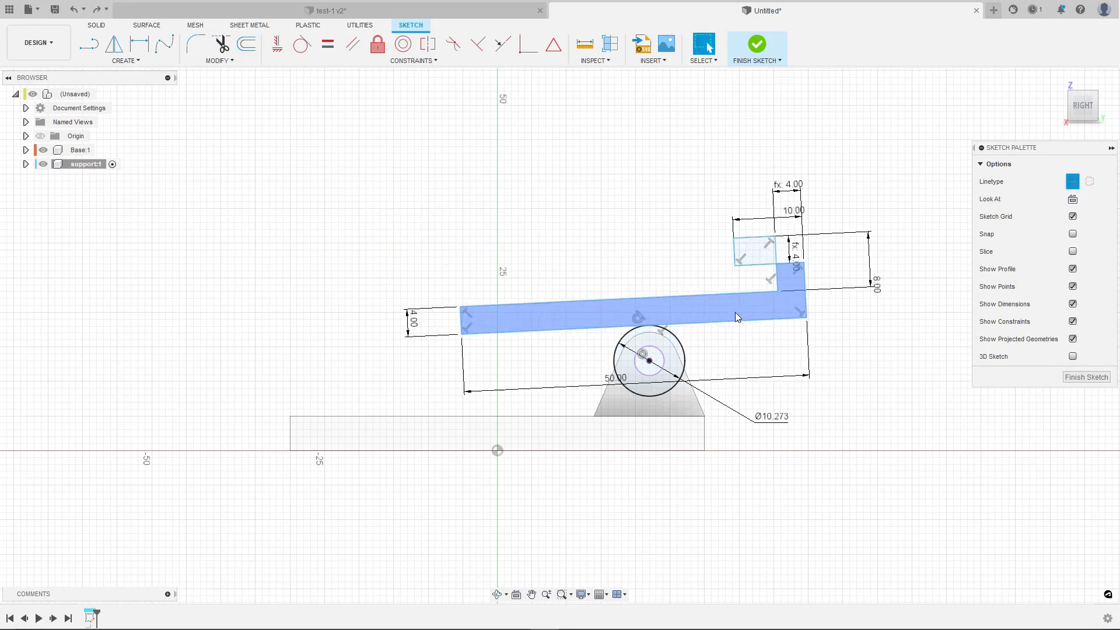
pyautogui.hotkey('ctrl', 'z')
pyautogui.hotkey('ctrl', 'z')
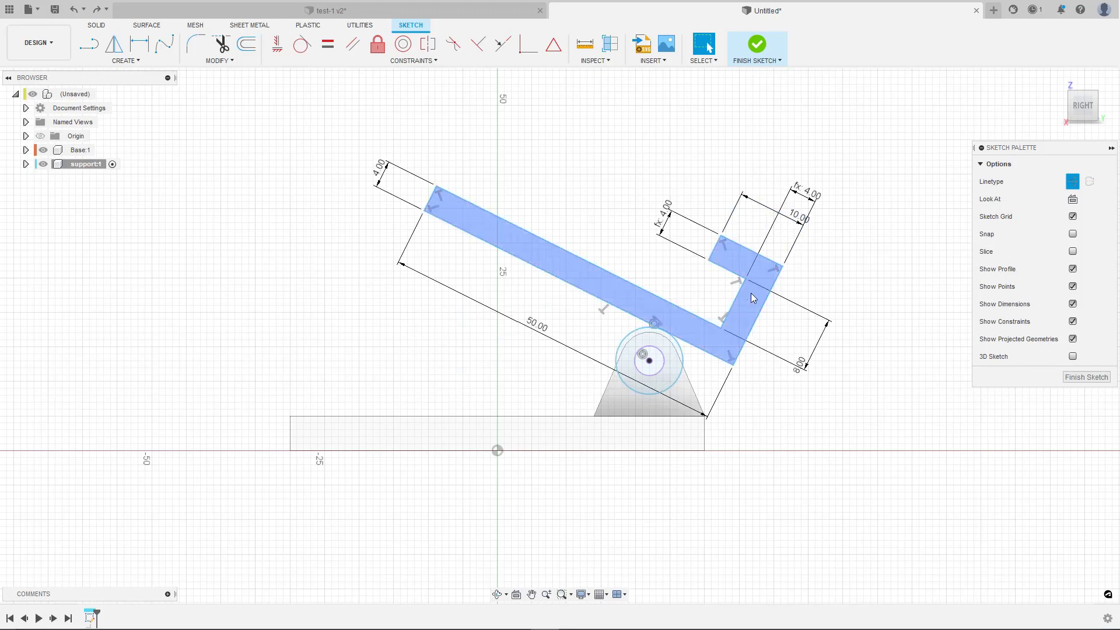
# Step: Dimension the outer pivot circle's diameter to 10 mm again
pyautogui.press('d')
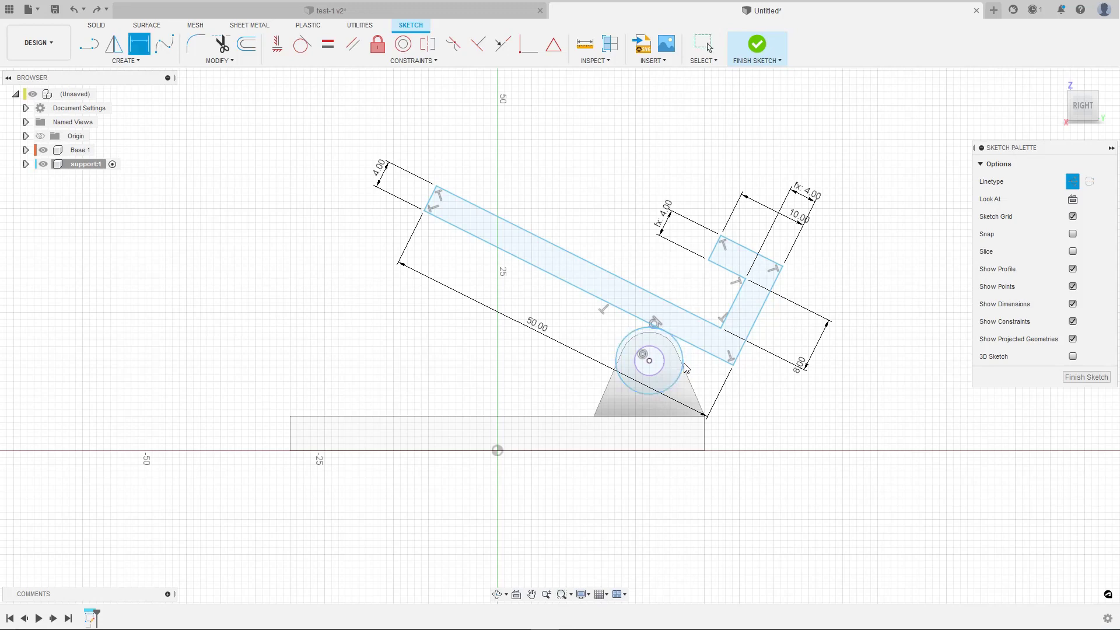
pyautogui.click(680, 377)
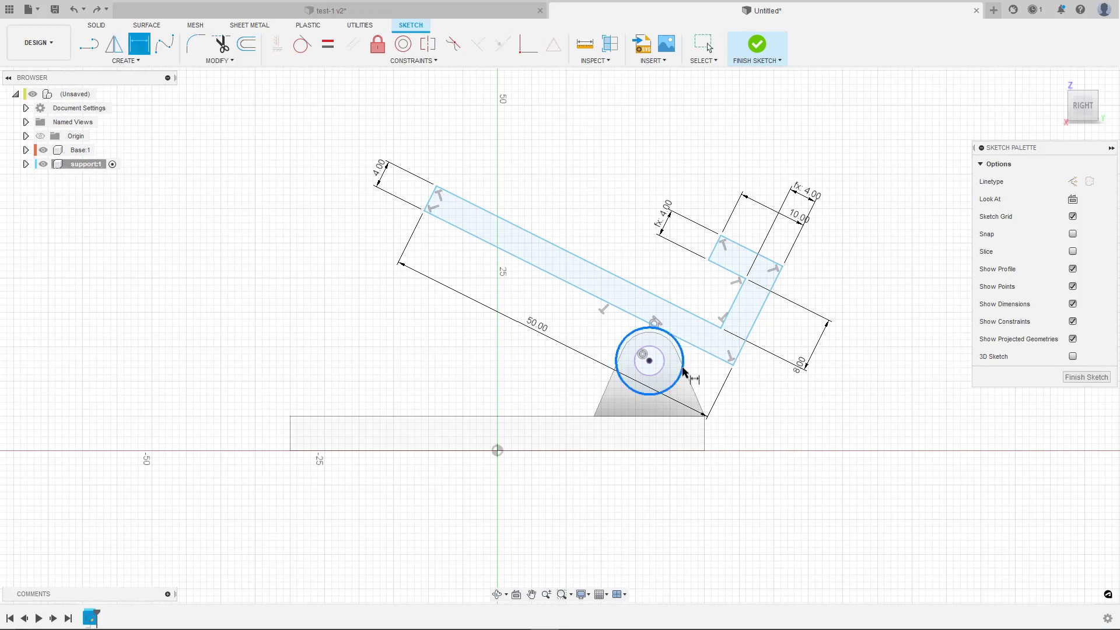
pyautogui.click(750, 419)
pyautogui.write('10')
pyautogui.press('Return')
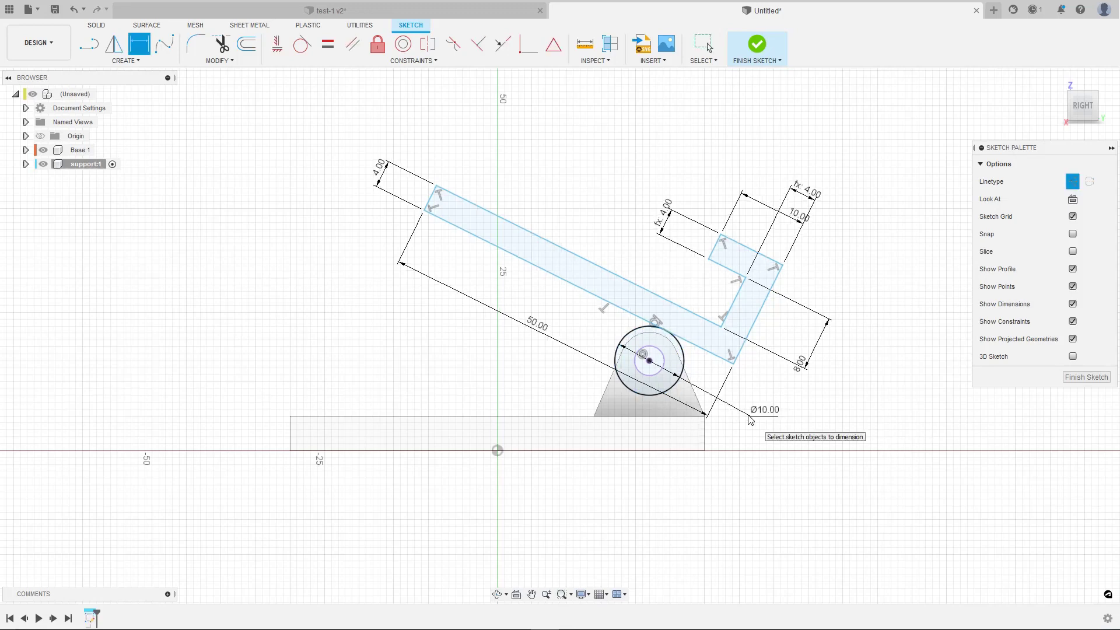
pyautogui.press('Escape')
# Step: Draw a construction line from the pivot circle's centre, perpendicular to the arm's long upper edge
pyautogui.press('l')
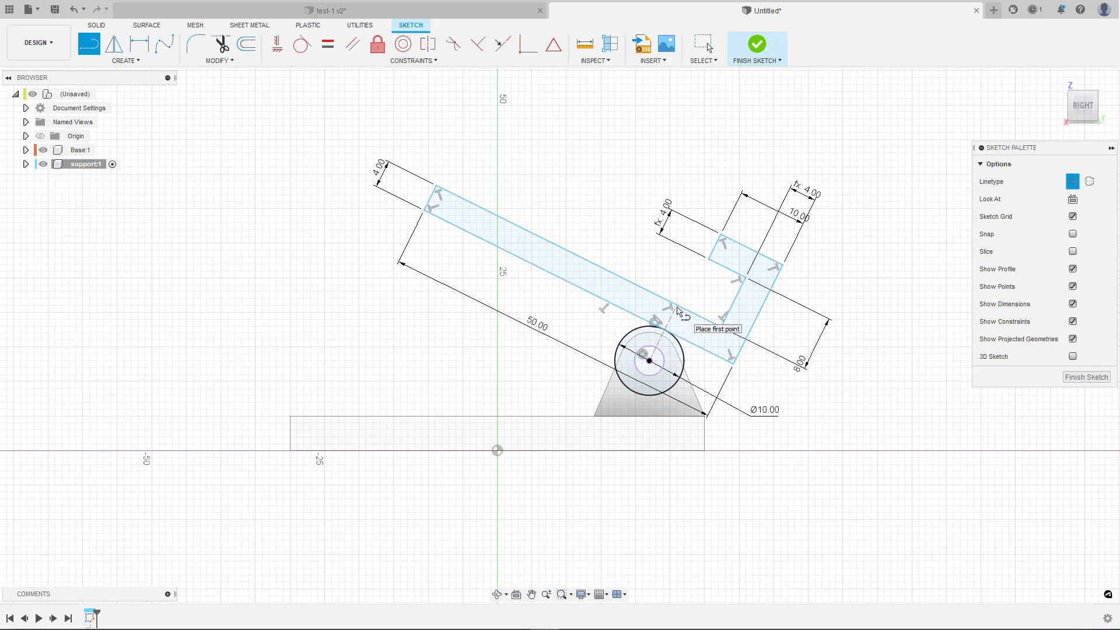
pyautogui.press('Escape')
# Step: Dimension the distance between the construction line and the hook's inner upright edge as 8 mm
pyautogui.press('r')
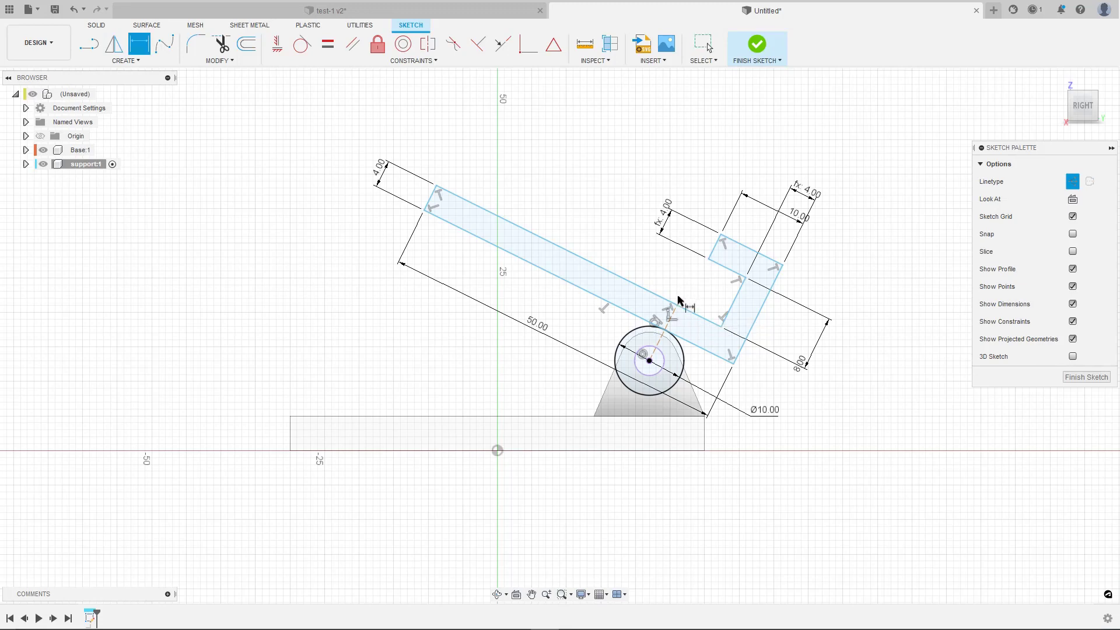
pyautogui.click(727, 317)
pyautogui.click(804, 139)
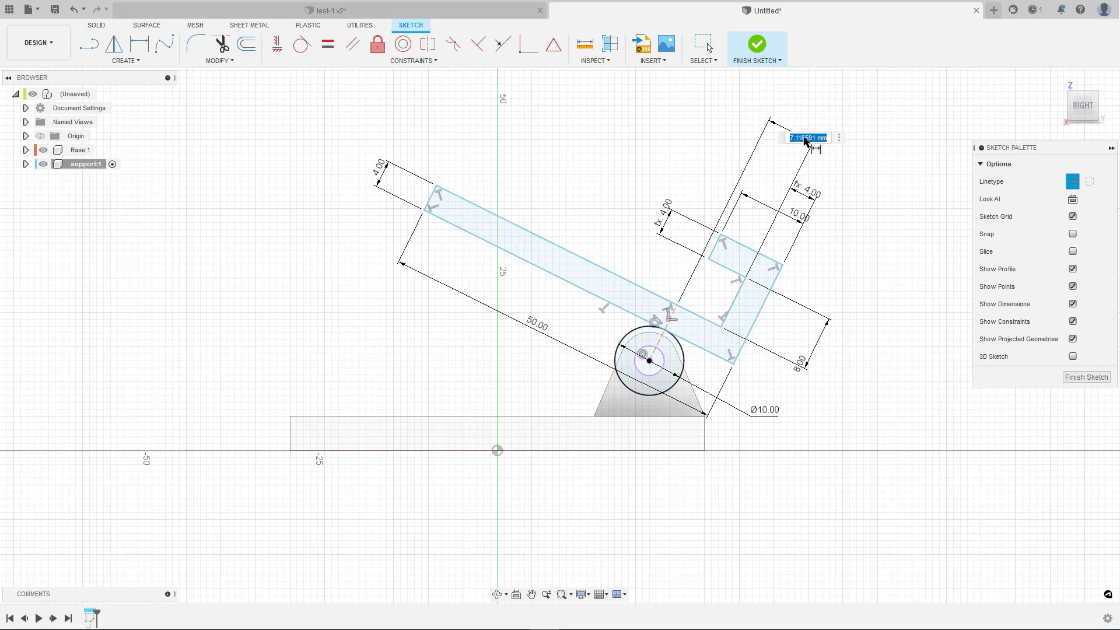
pyautogui.write('8')
pyautogui.press('Return')
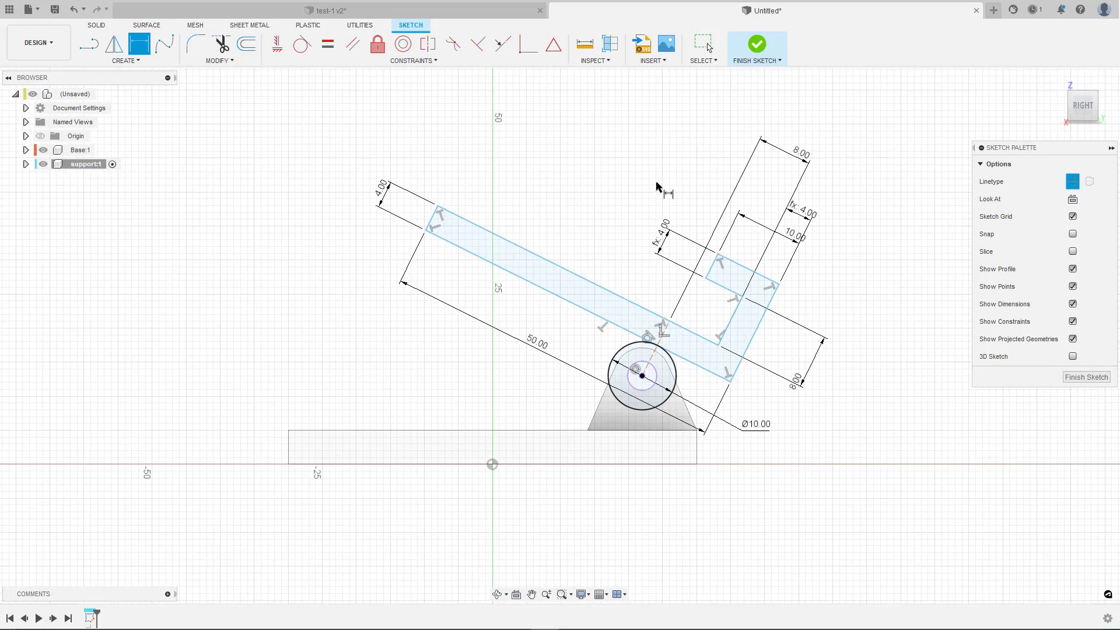
# Step: Draw a three-point arc from the arm's lower corner at the hook end to the lower side of the pivot circle, tangent to it
pyautogui.scroll(-2, 585, 205)
pyautogui.scroll(3, 585, 205)
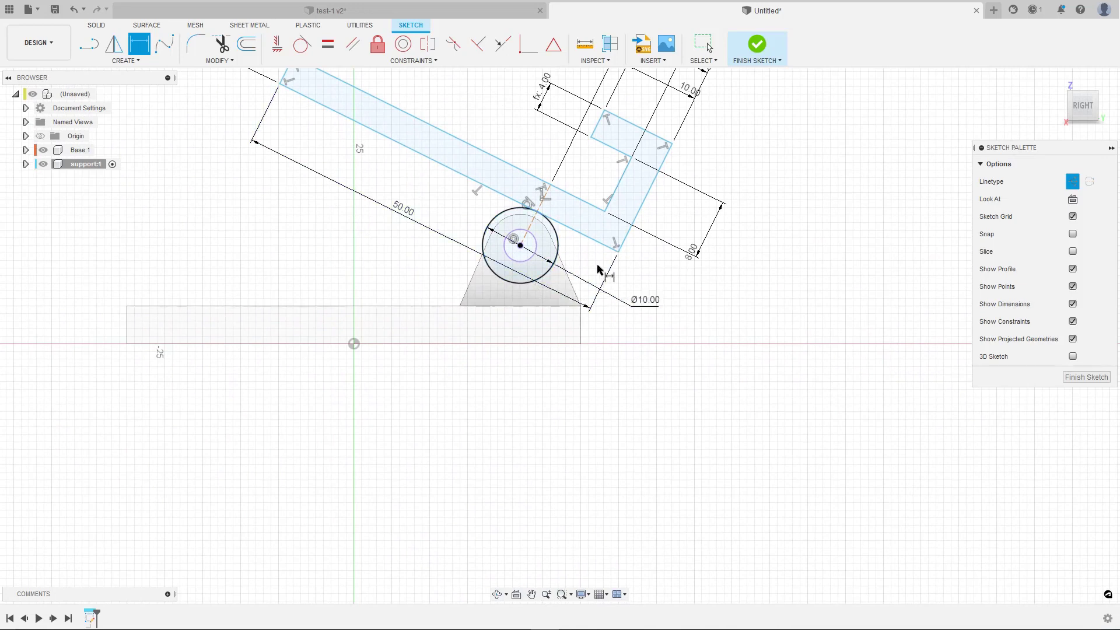
pyautogui.scroll(-2, 622, 258)
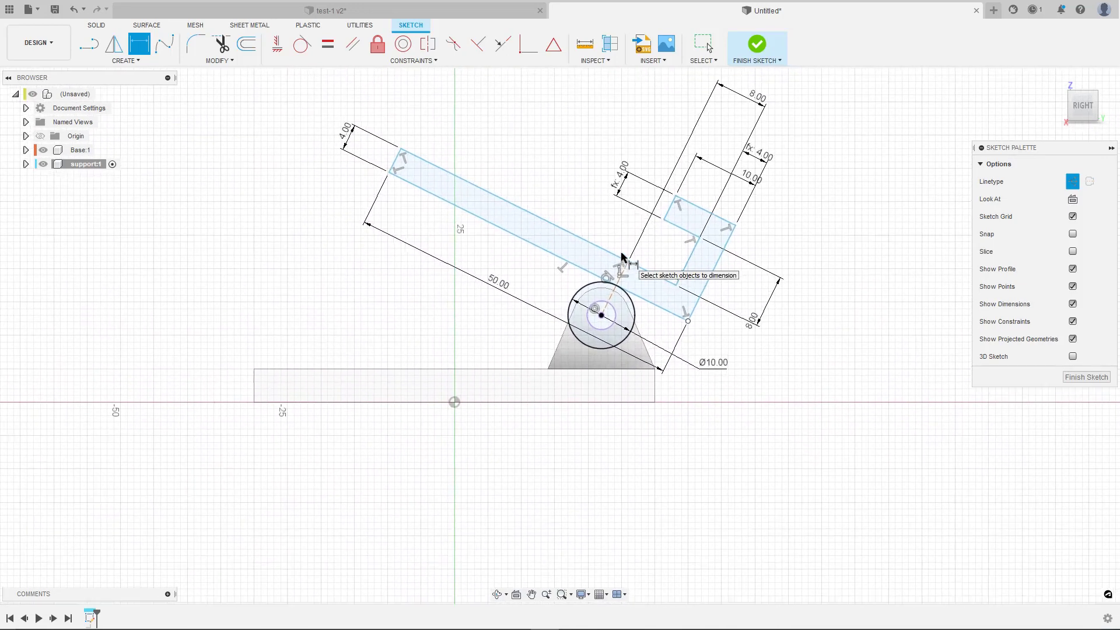
pyautogui.click(119, 62)
pyautogui.moveTo(100, 118)
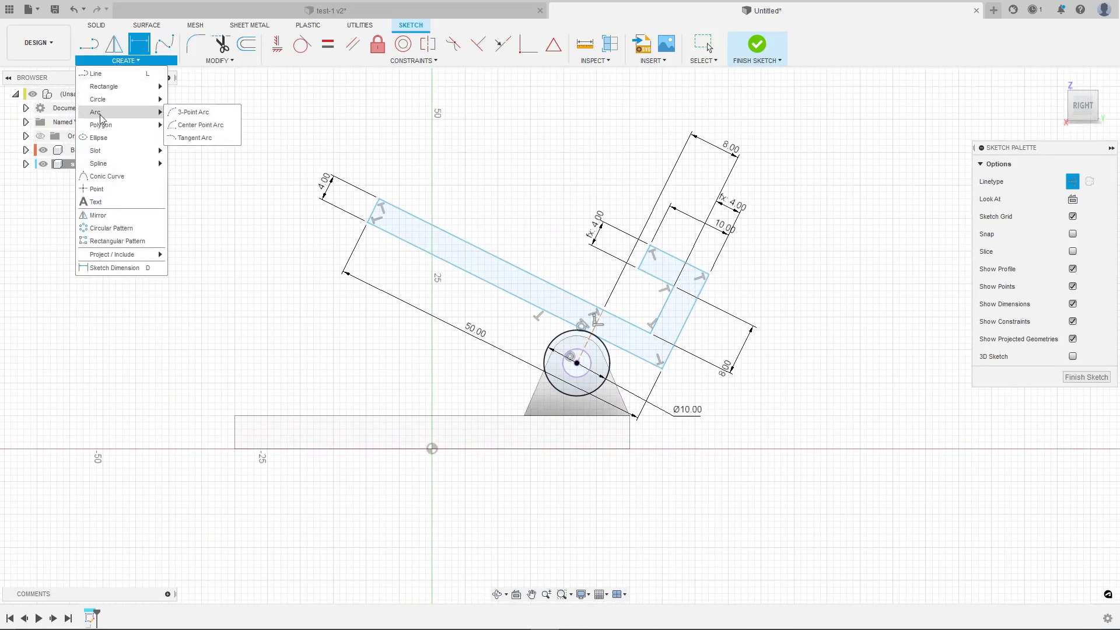
pyautogui.click(190, 111)
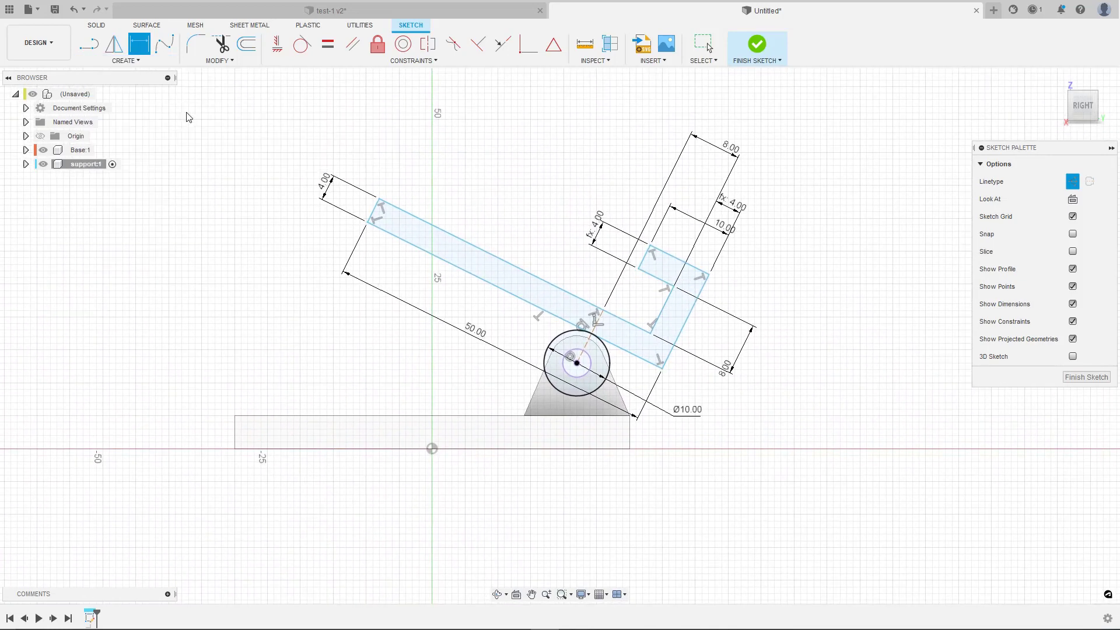
pyautogui.click(663, 371)
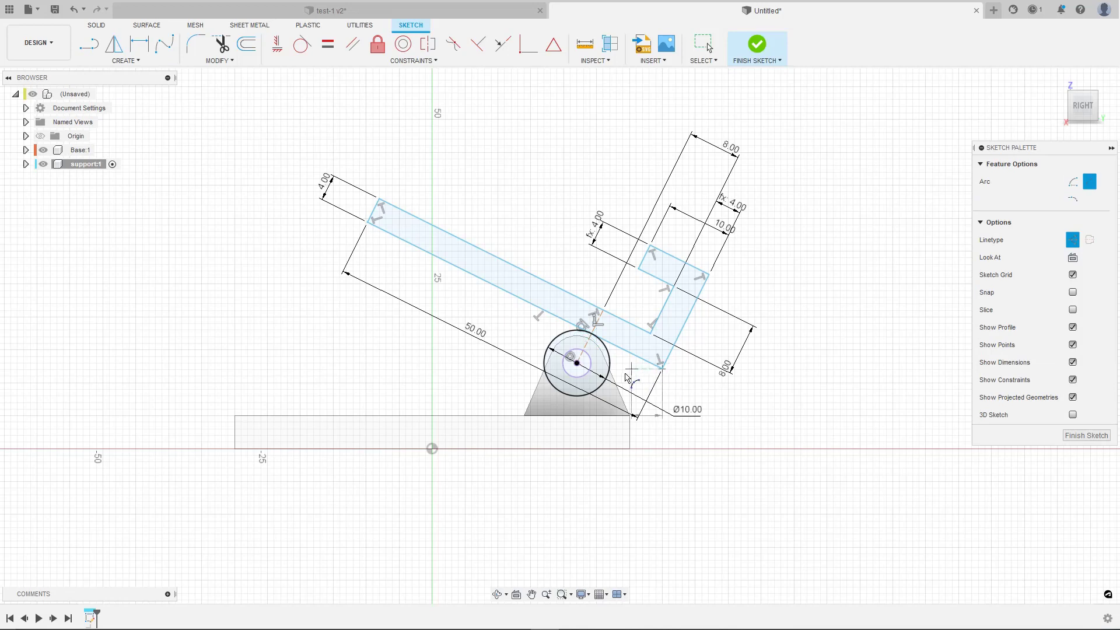
pyautogui.click(598, 388)
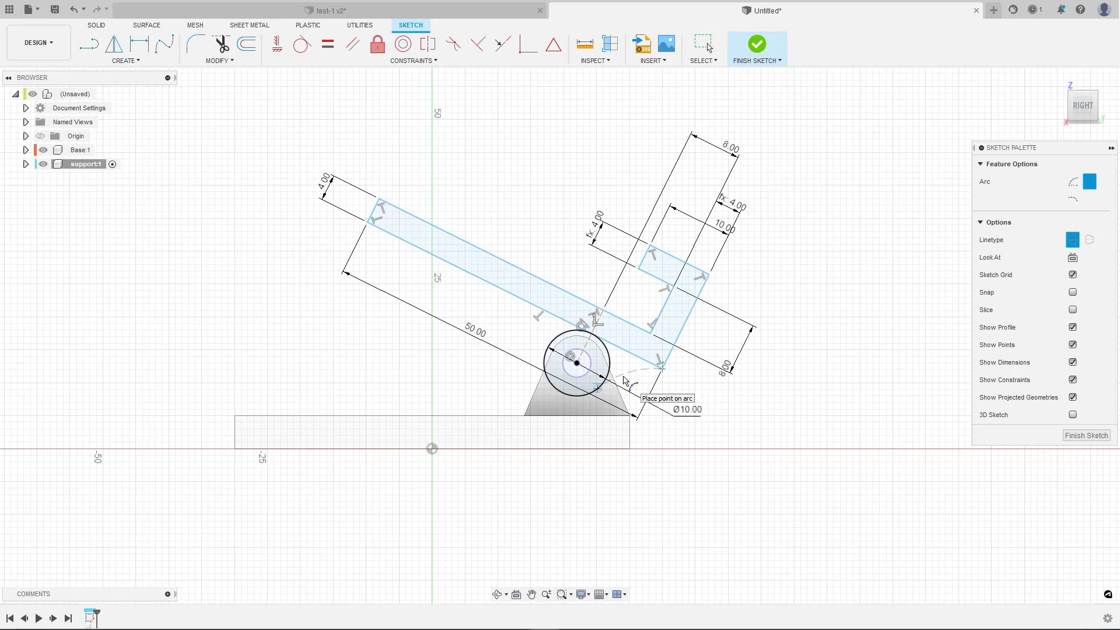
pyautogui.scroll(5, 624, 378)
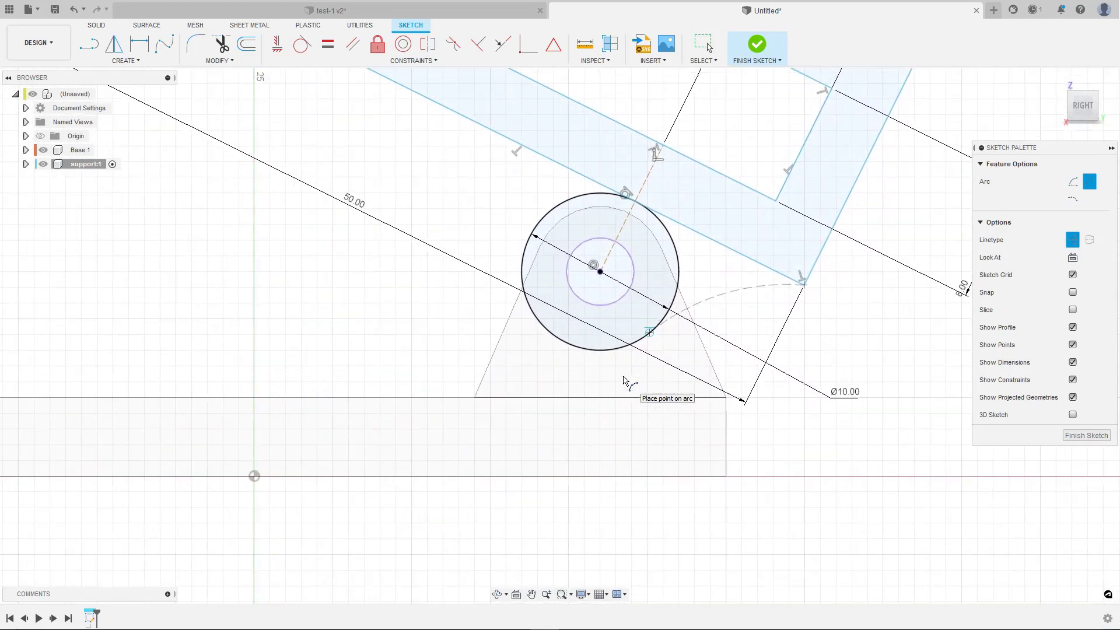
pyautogui.click(732, 290)
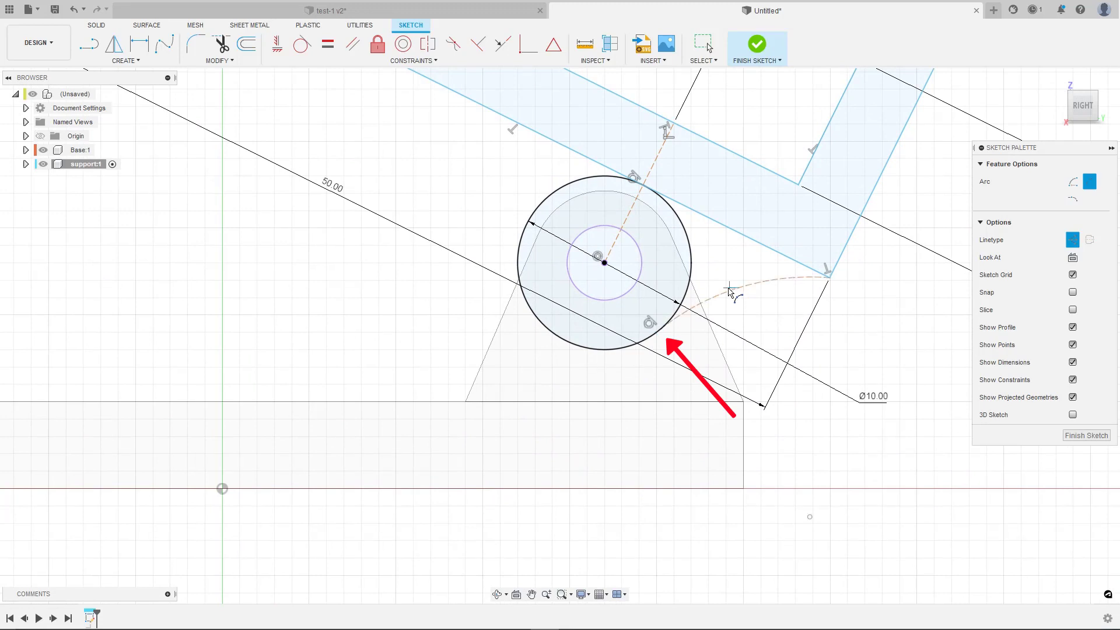
pyautogui.press('Escape')
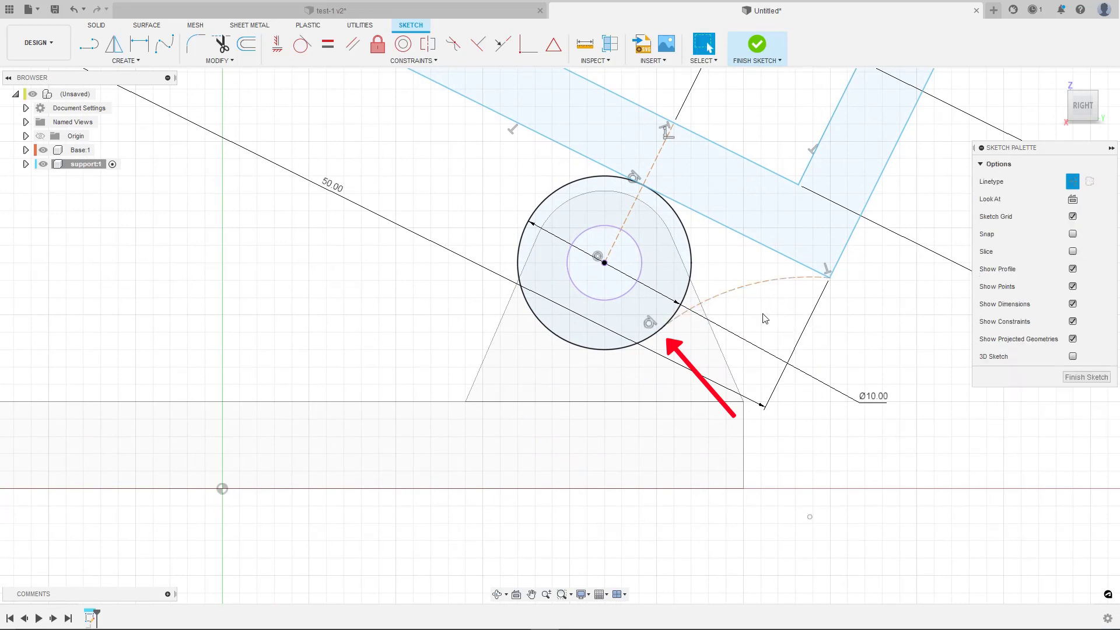
# Step: Change the new arc from construction to normal sketch geometry
pyautogui.click(753, 287)
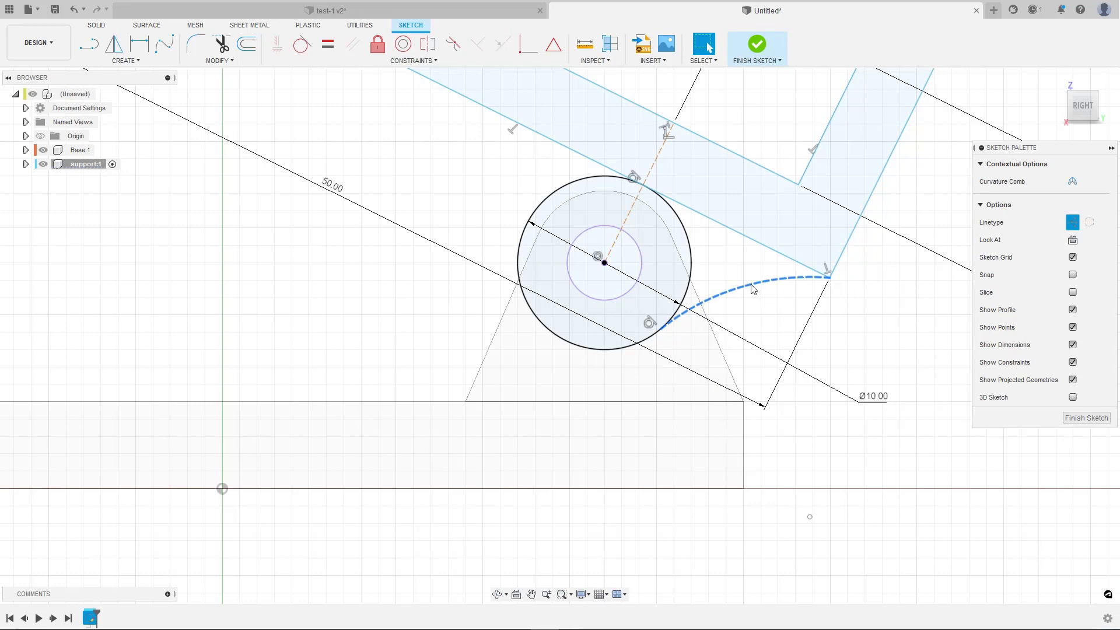
pyautogui.press('x')
# Step: Draw a second three-point arc from the arm's long lower edge to the pivot circle's side away from the hook, tangent to the circle
pyautogui.scroll(-5, 752, 287)
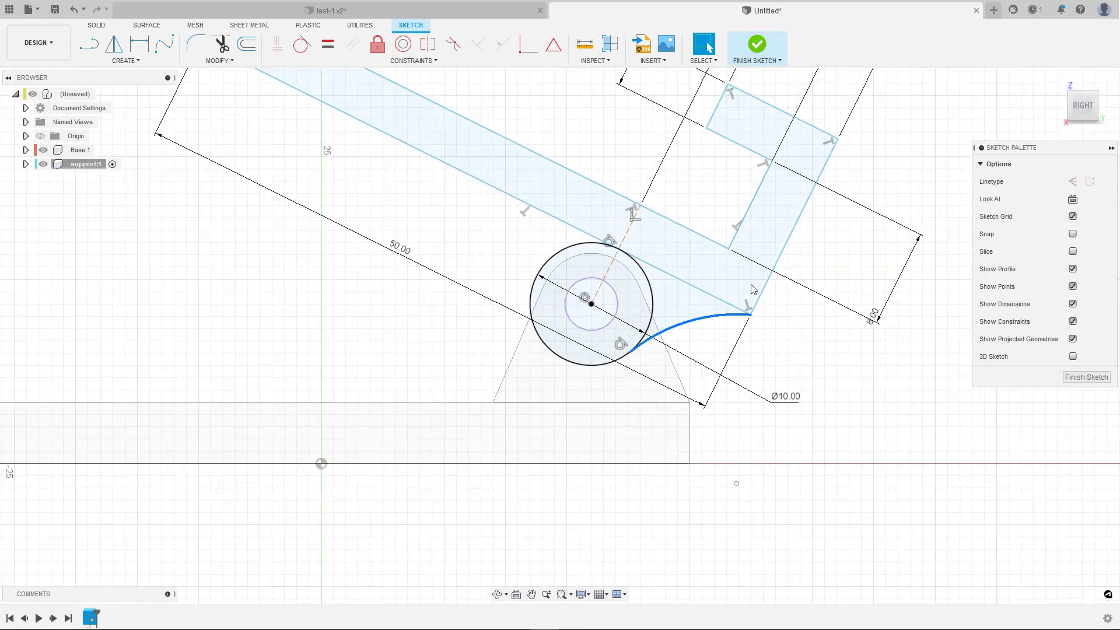
pyautogui.click(124, 61)
pyautogui.moveTo(103, 116)
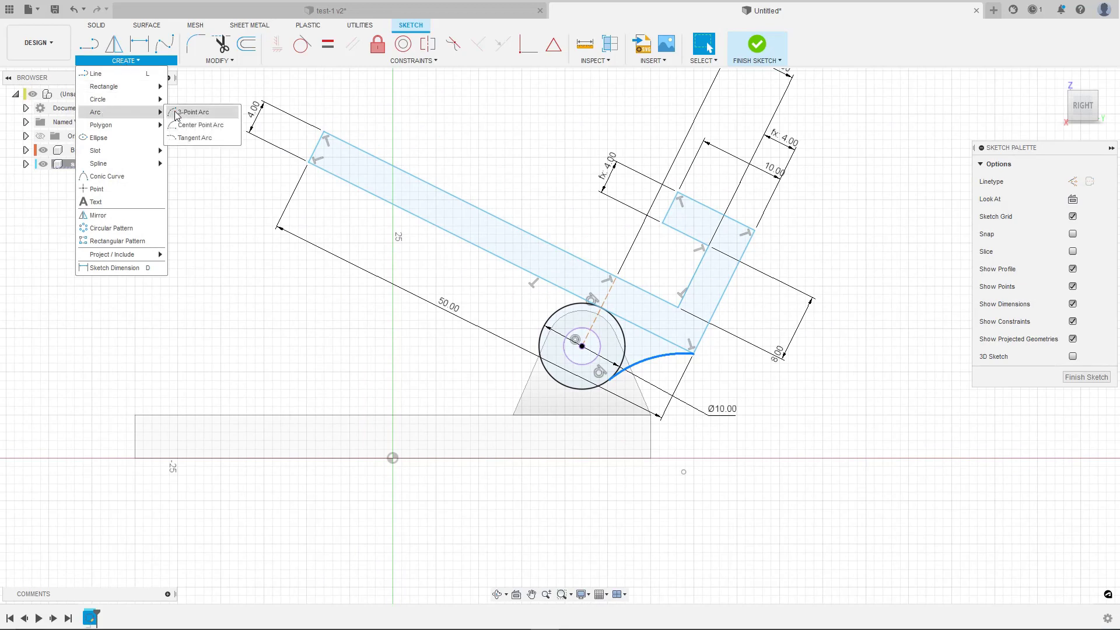
pyautogui.click(185, 111)
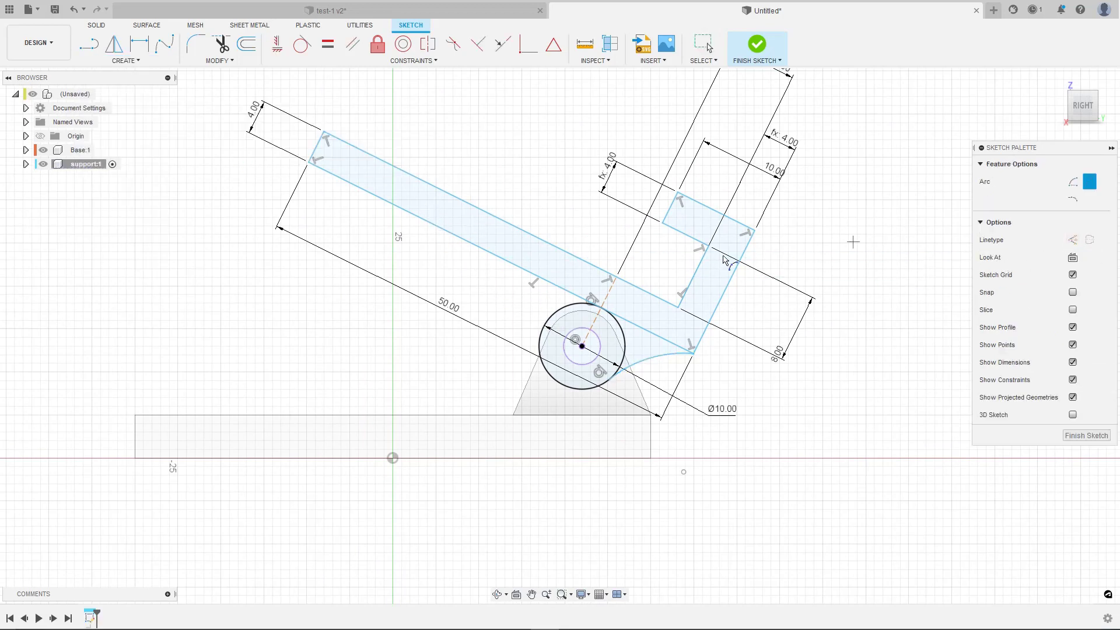
pyautogui.click(506, 261)
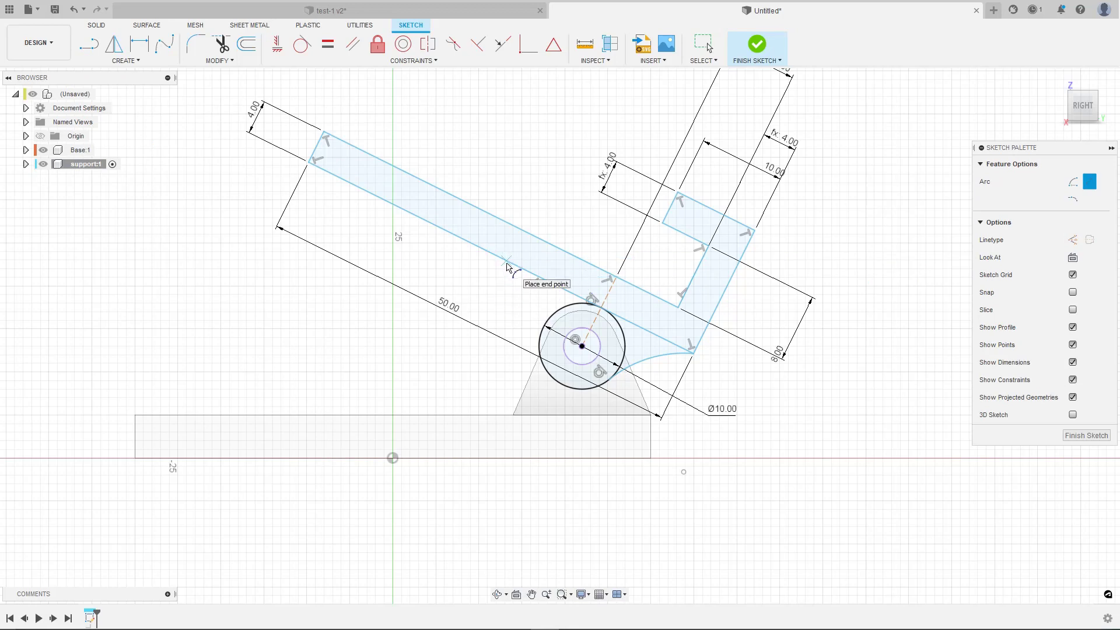
pyautogui.click(540, 341)
pyautogui.click(541, 310)
pyautogui.scroll(-1, 542, 310)
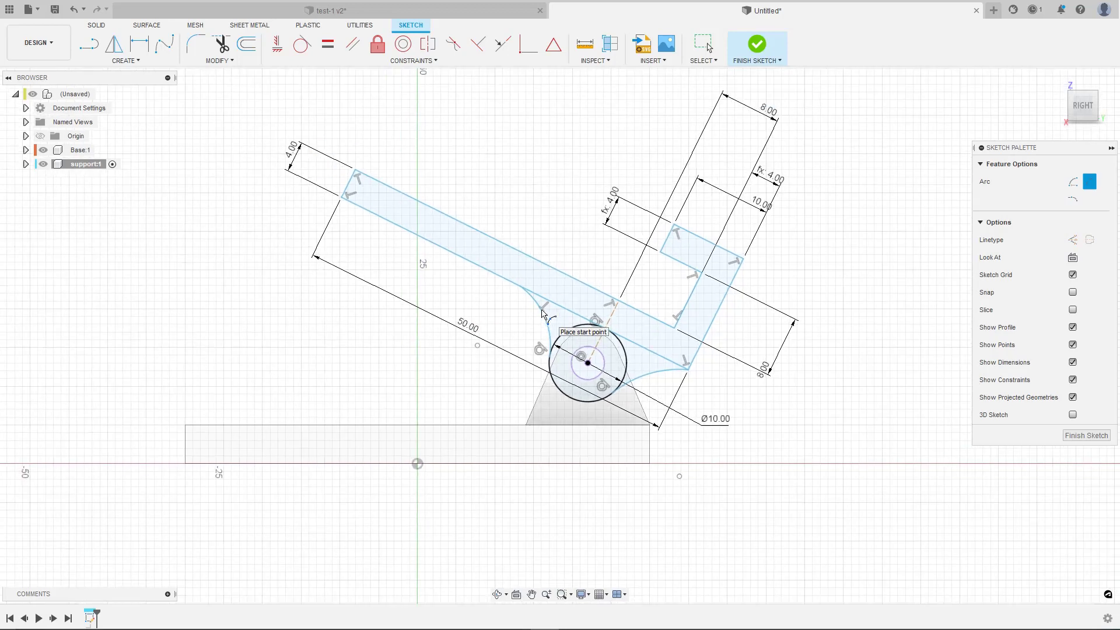
pyautogui.scroll(-1, 542, 313)
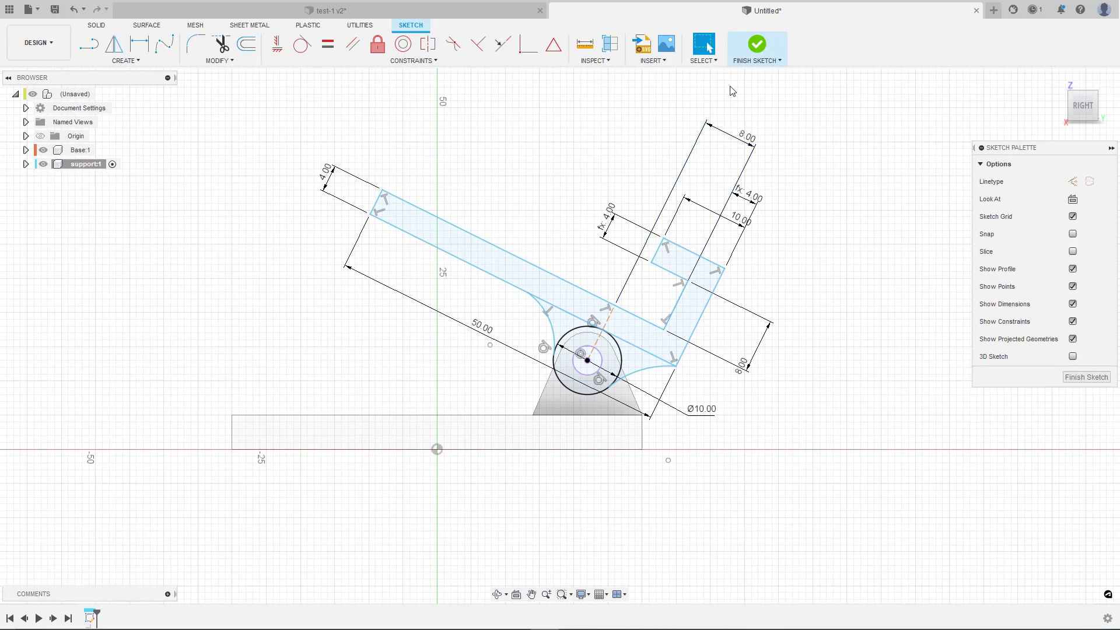
# Step: Finish the sketch of the support arm and view the profile in 3D against the base
pyautogui.click(757, 45)
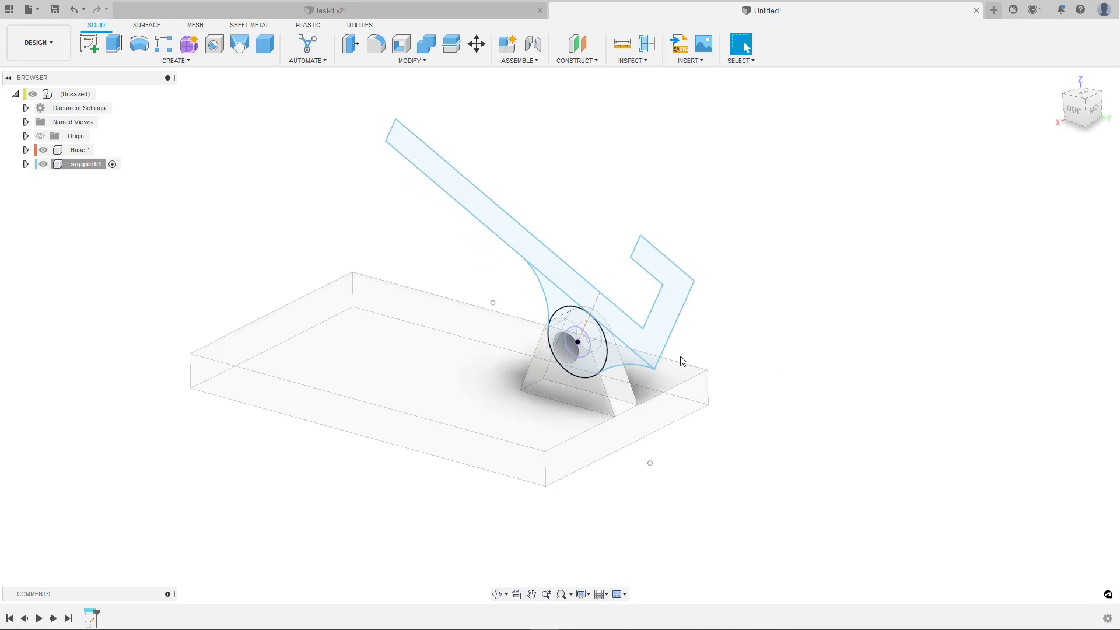
pyautogui.click(670, 320)
pyautogui.keyDown('shift'); pyautogui.moveTo(669, 321); pyautogui.dragTo(482, 125, button='middle'); pyautogui.keyUp('shift')
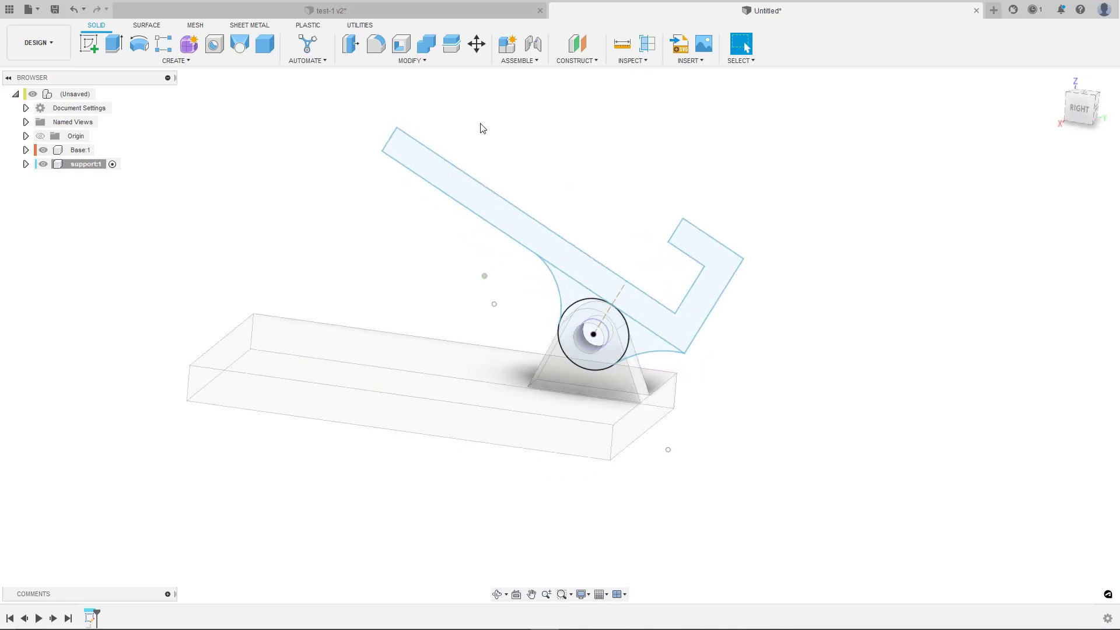
# Step: Switch to the test-1 v2 design and examine the finished support and base assembly from the back and hook sides
pyautogui.click(315, 12)
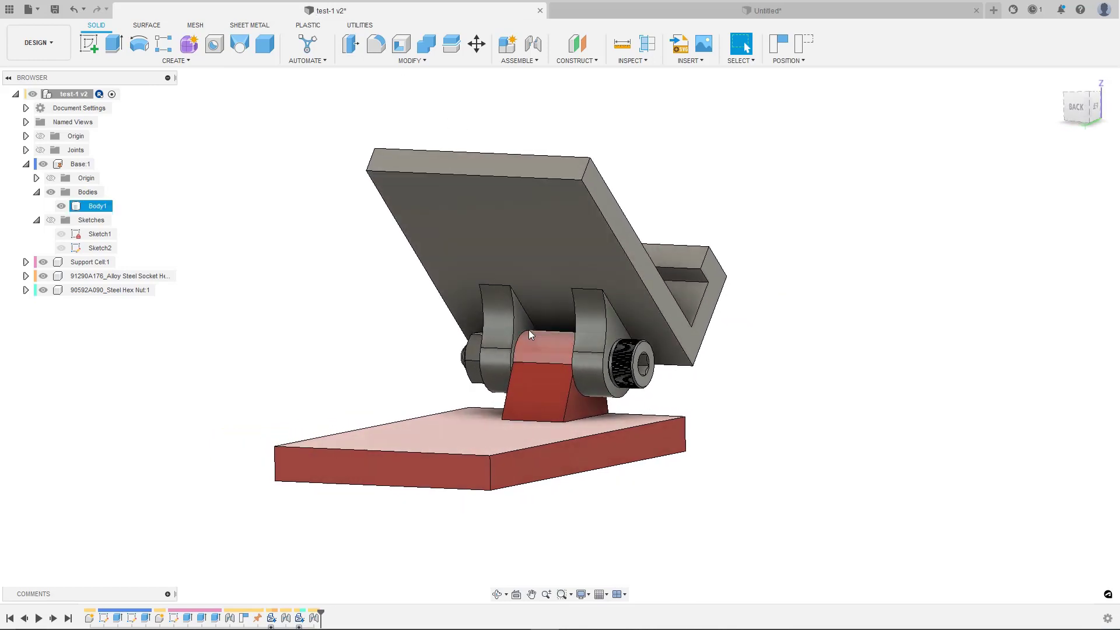
pyautogui.keyDown('shift'); pyautogui.moveTo(585, 335); pyautogui.dragTo(660, 157, button='middle'); pyautogui.keyUp('shift')
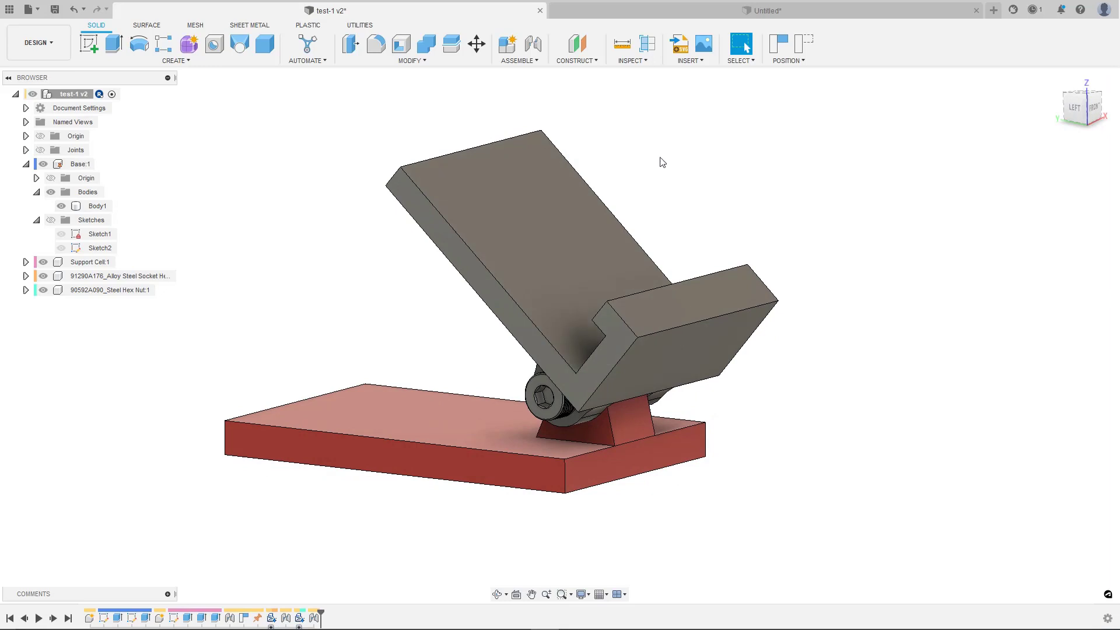
# Step: Switch to the untitled design and extrude the hooked arm profile symmetrically as a new body with a 35 mm whole length
pyautogui.click(725, 10)
pyautogui.keyDown('shift'); pyautogui.moveTo(703, 224); pyautogui.dragTo(666, 262, button='middle'); pyautogui.keyUp('shift')
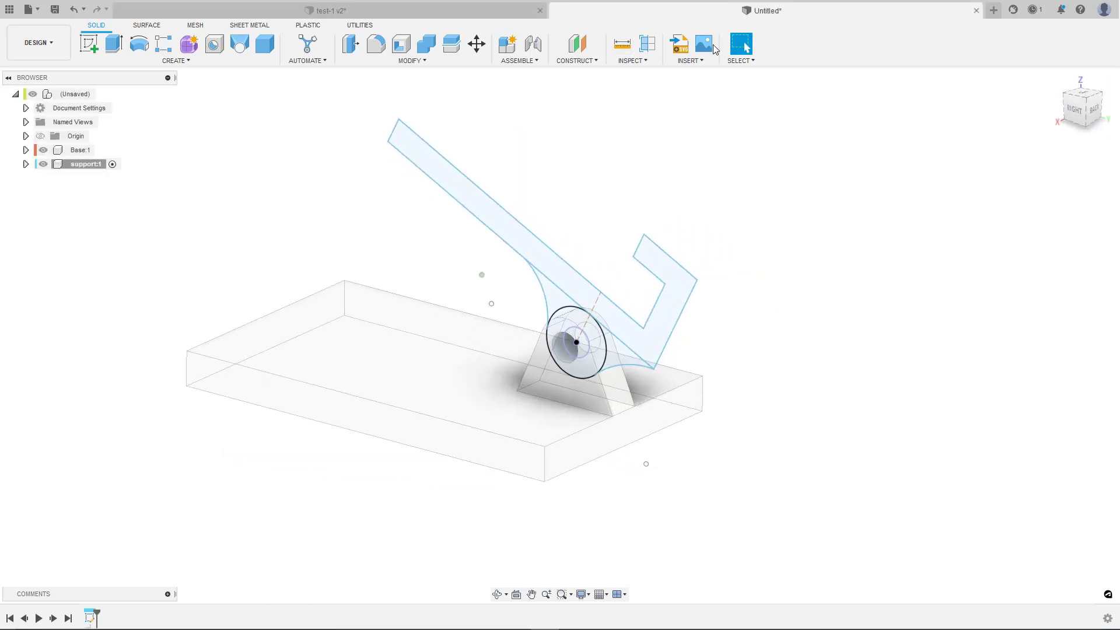
pyautogui.click(666, 265)
pyautogui.press('e')
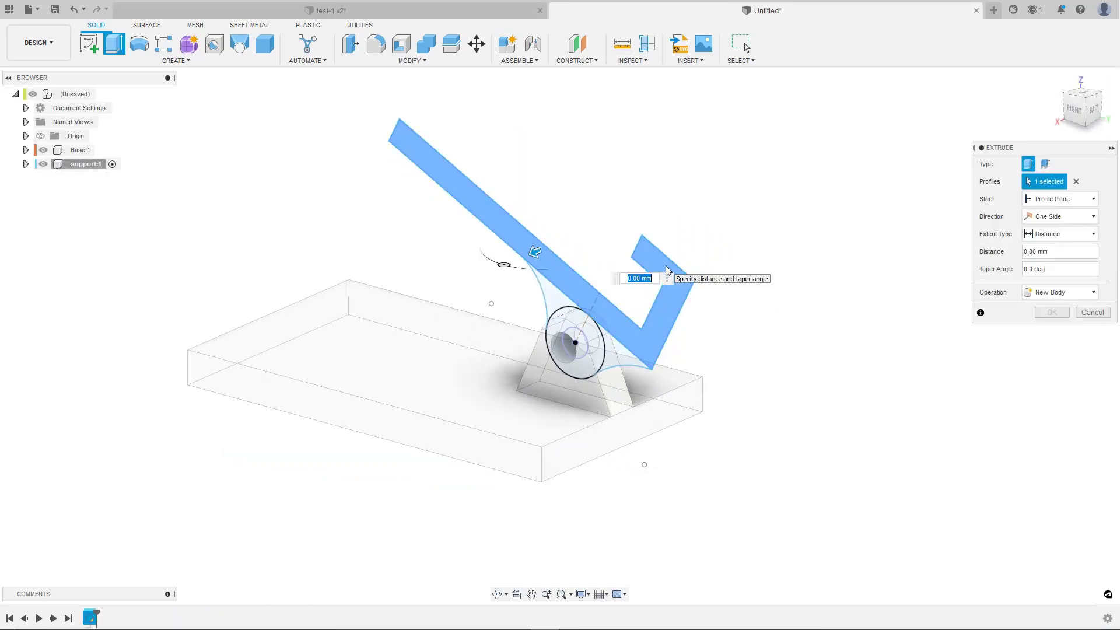
pyautogui.click(1050, 222)
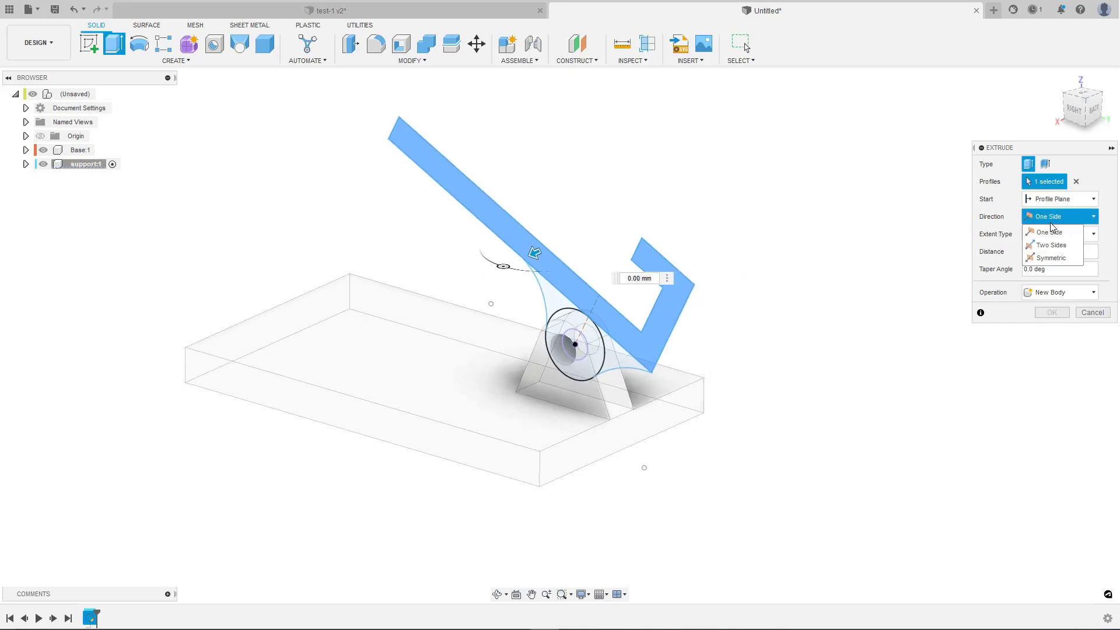
pyautogui.click(1047, 257)
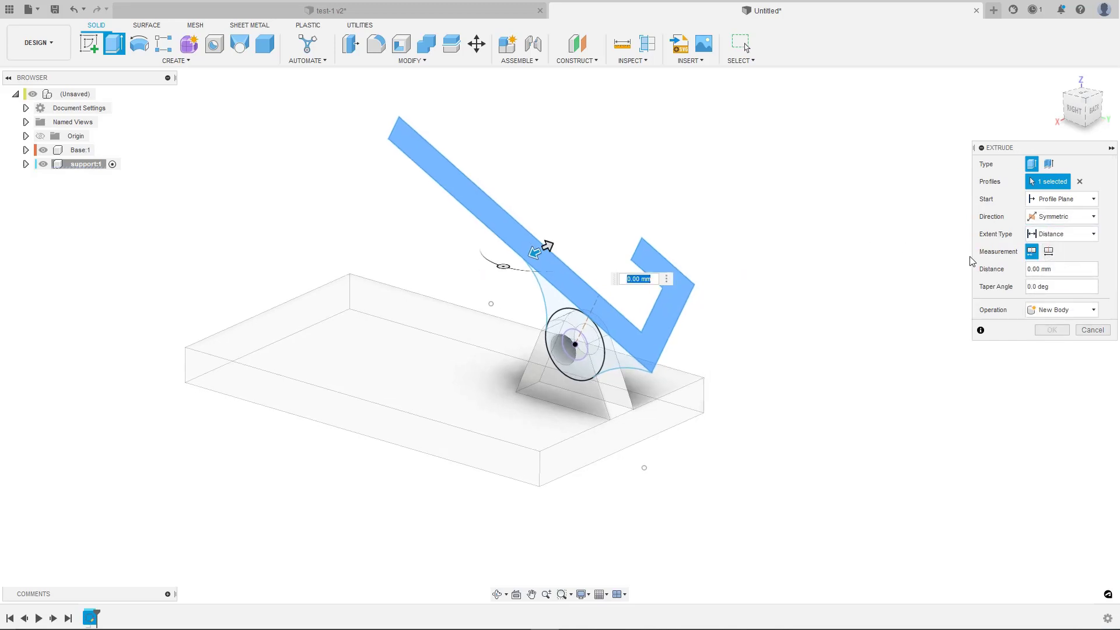
pyautogui.click(1048, 252)
pyautogui.click(1044, 269)
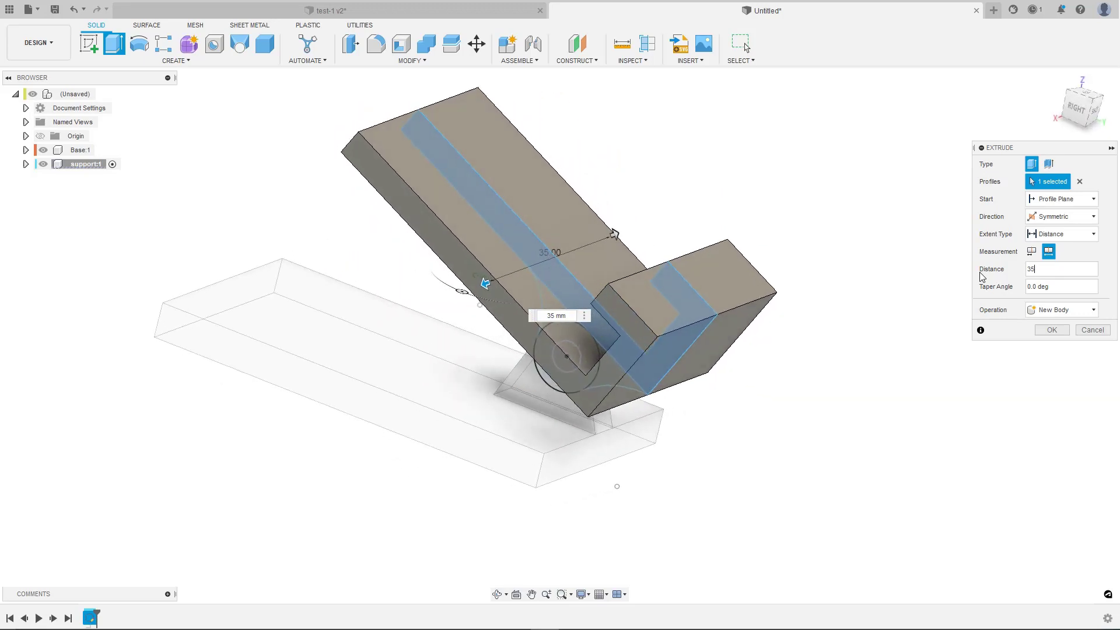
pyautogui.press('Return')
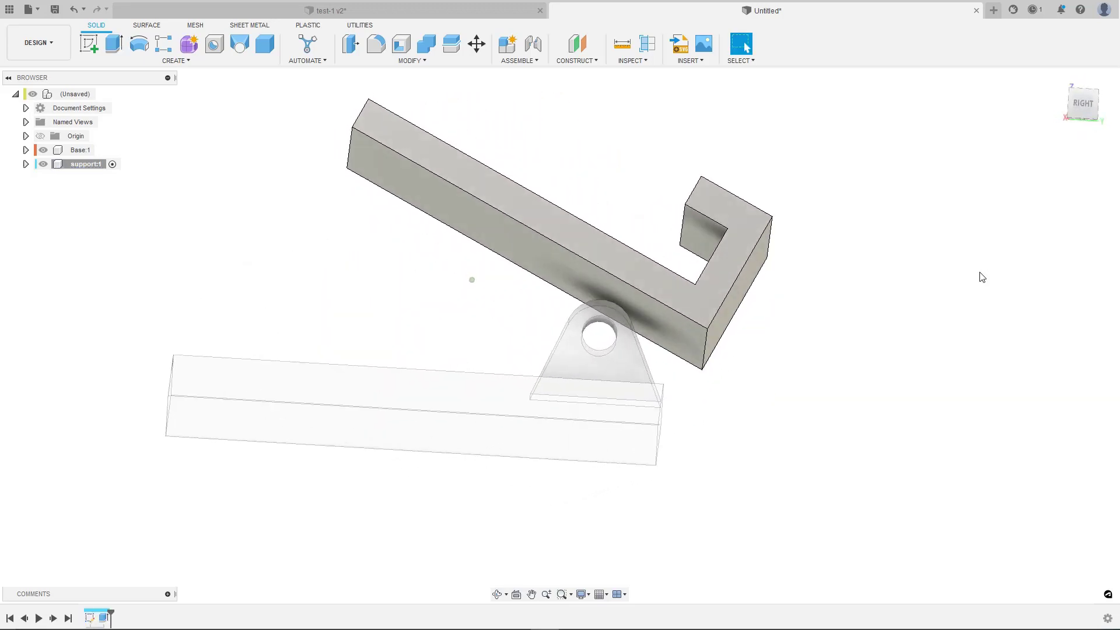
# Step: Make the support component's Sketch1 visible again
pyautogui.keyDown('shift'); pyautogui.moveTo(593, 307); pyautogui.dragTo(481, 358, button='middle'); pyautogui.keyUp('shift')
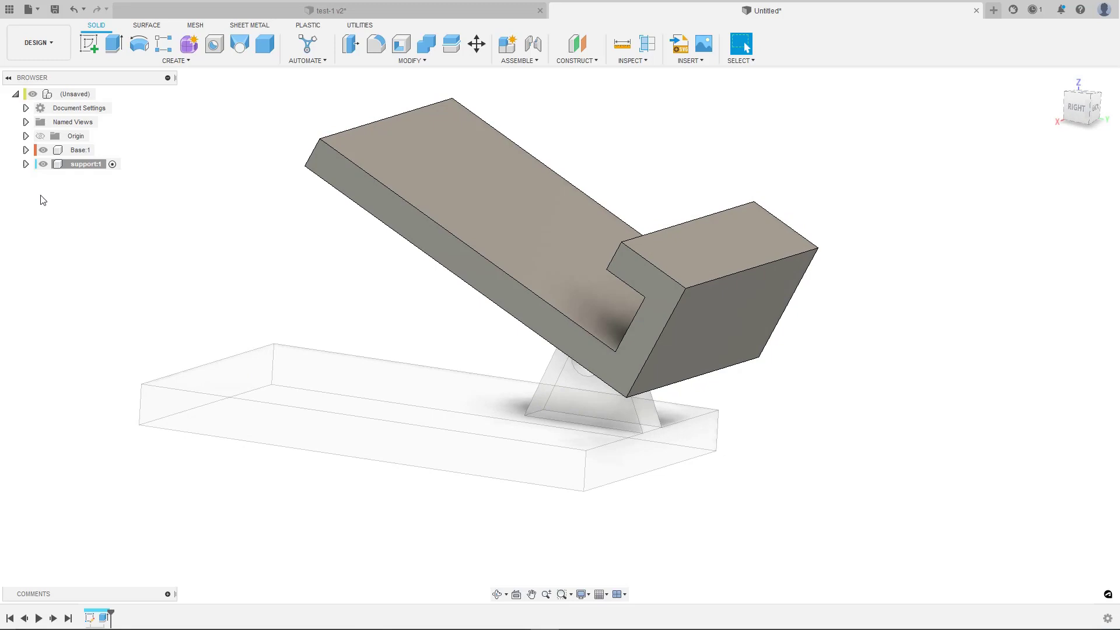
pyautogui.click(26, 165)
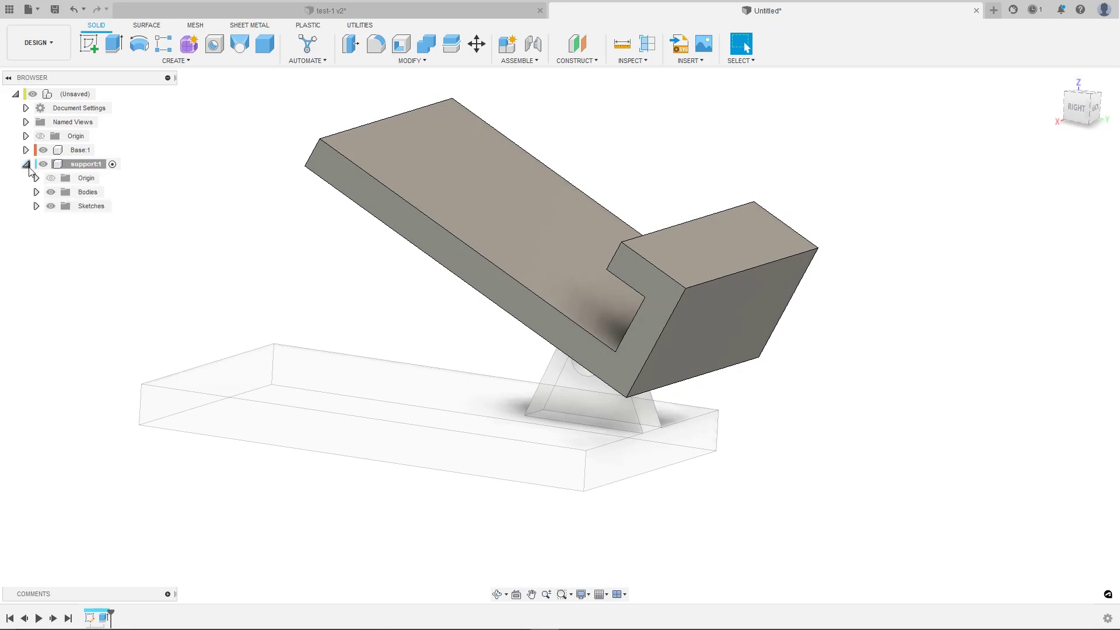
pyautogui.click(36, 207)
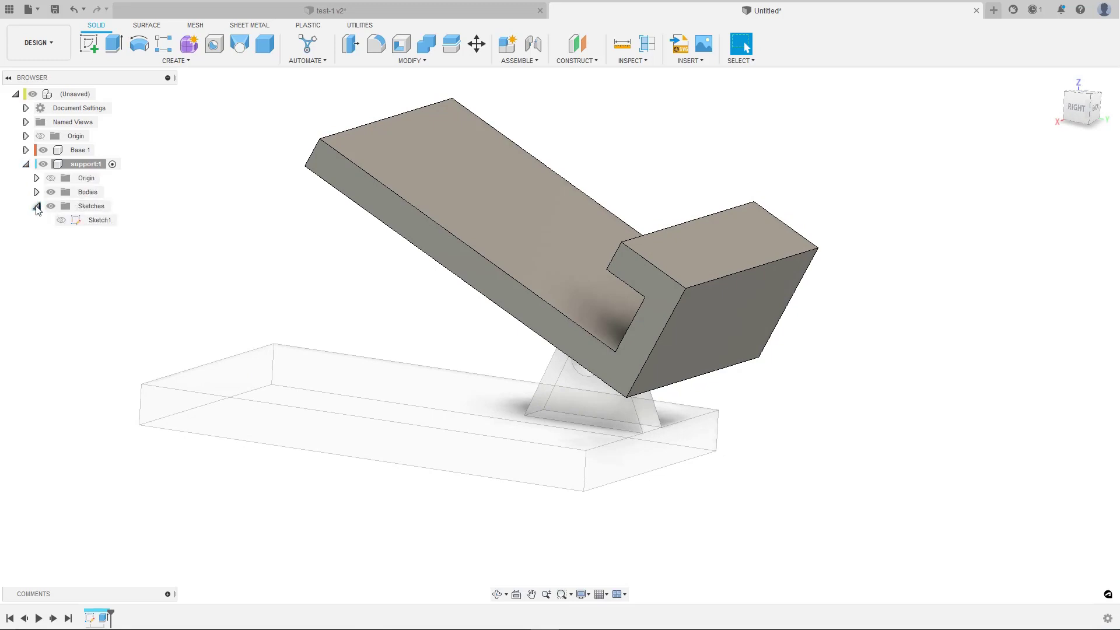
pyautogui.click(61, 223)
pyautogui.click(61, 220)
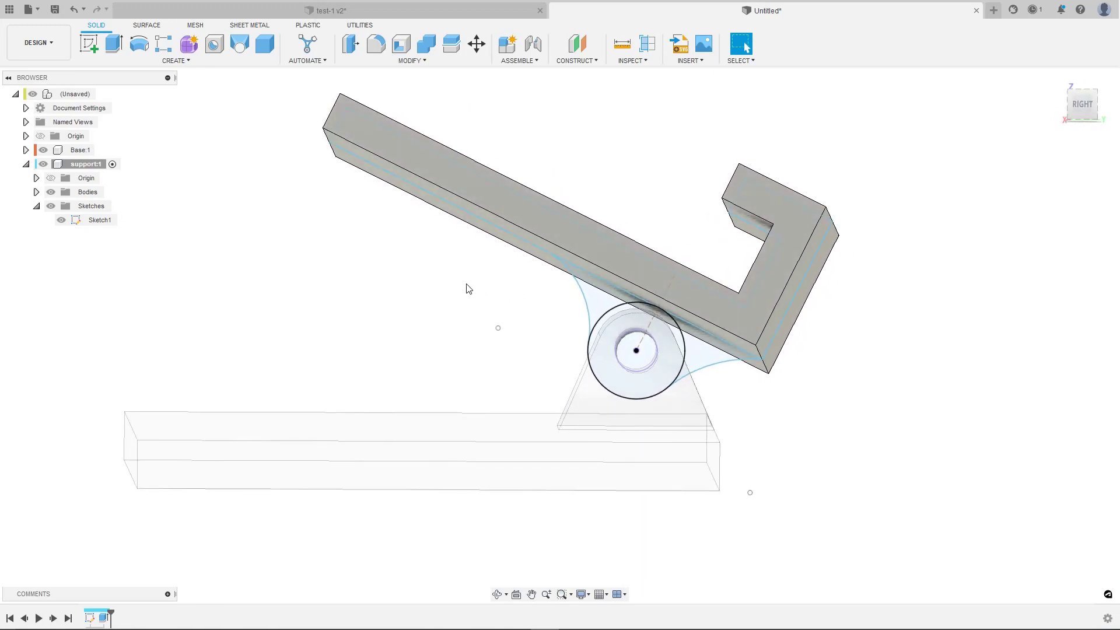
# Step: Set up a one-sided extrusion of the two arc-bounded profiles and the pivot ring, with a 2.5 mm start offset and 5 mm distance
pyautogui.click(599, 296)
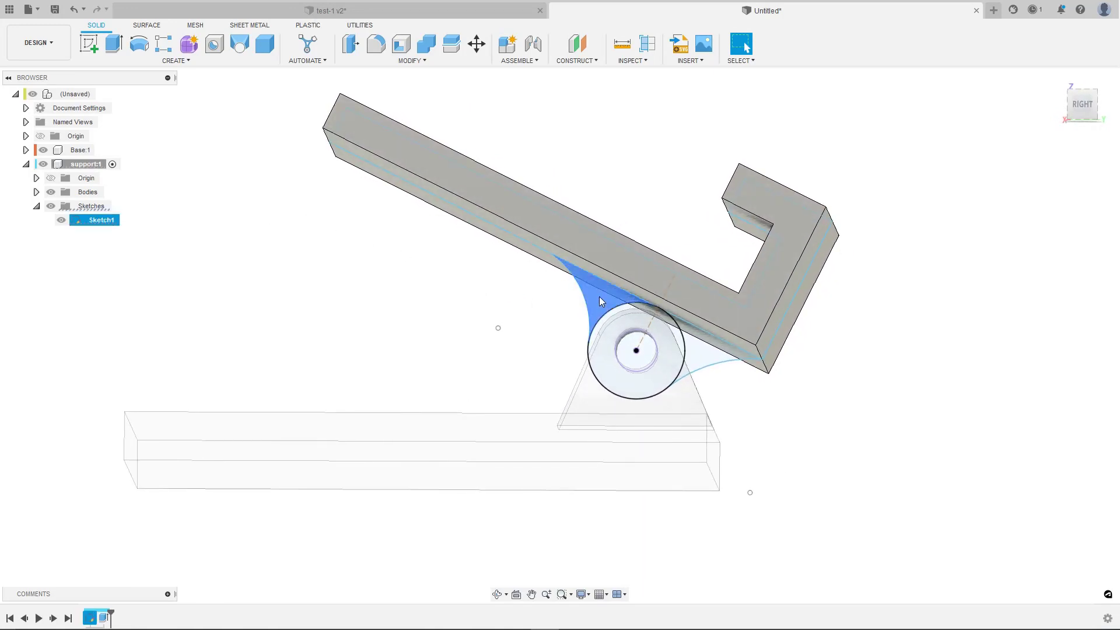
pyautogui.keyDown('ctrl'); pyautogui.click(705, 352); pyautogui.keyUp('ctrl')
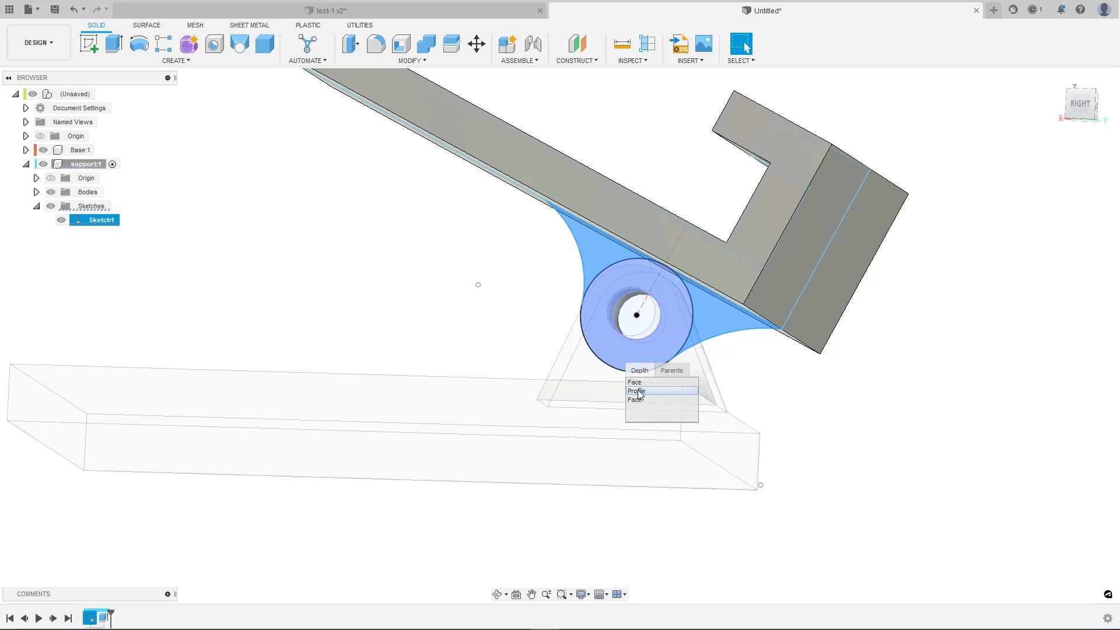
pyautogui.click(637, 391)
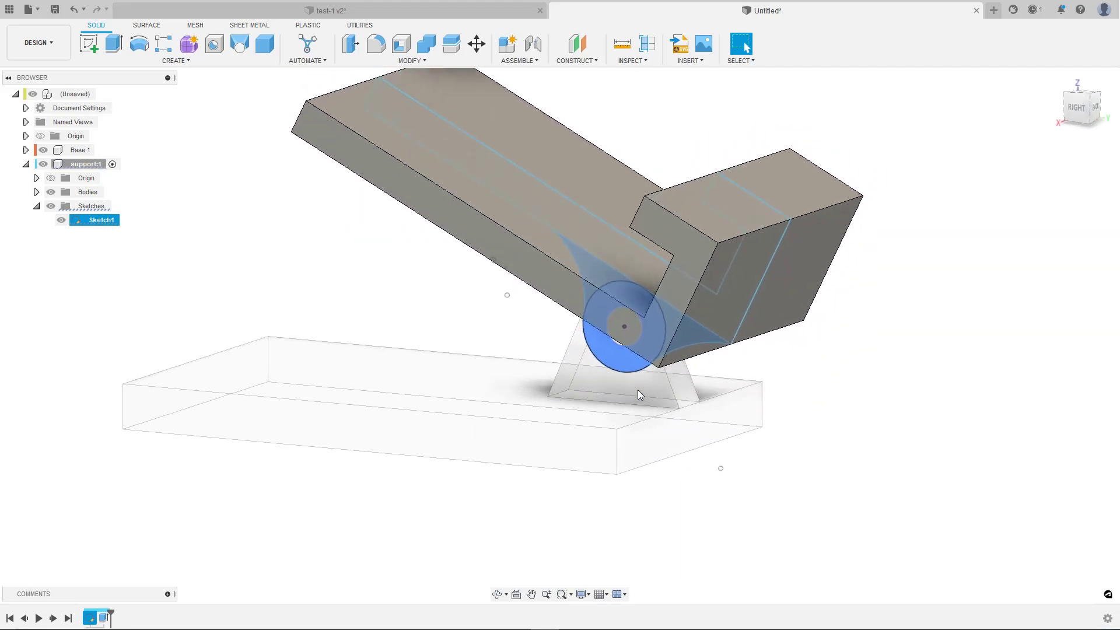
pyautogui.press('e')
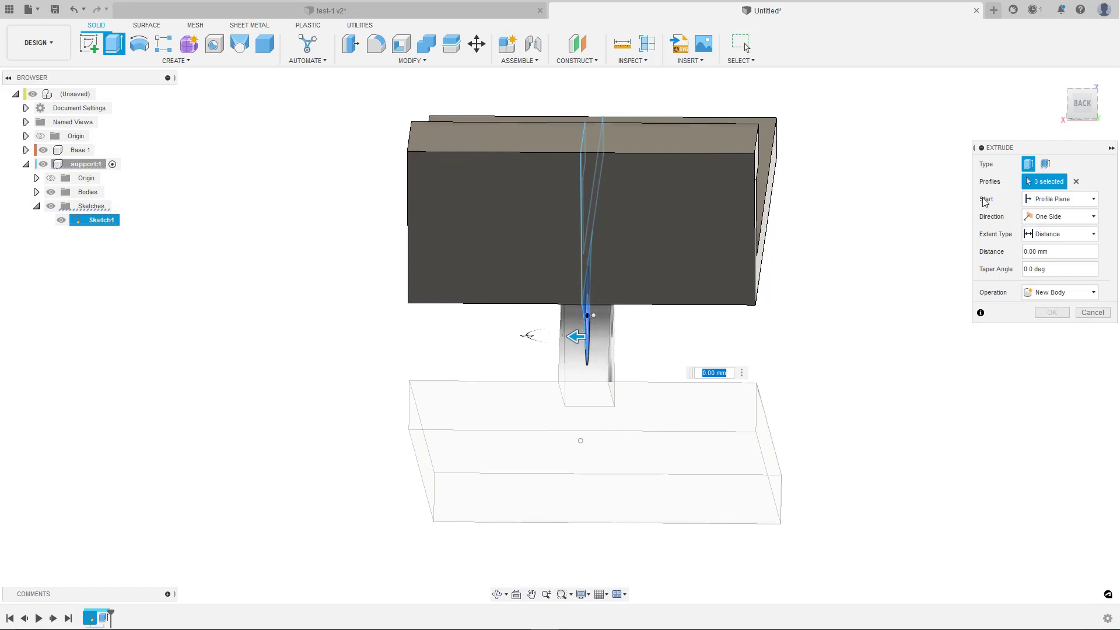
pyautogui.click(1041, 199)
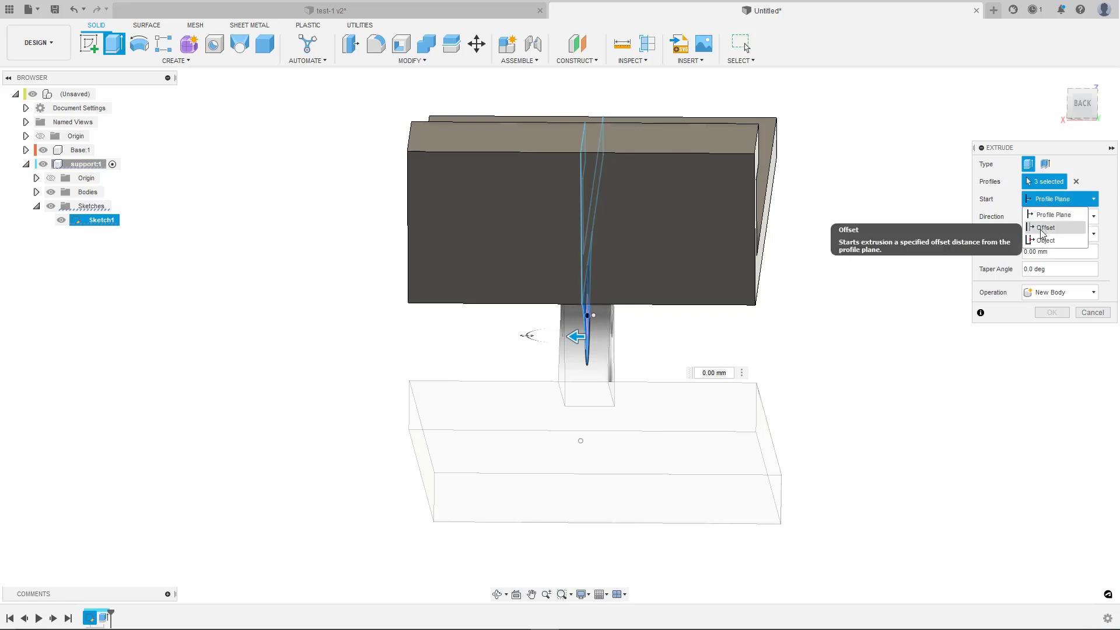
pyautogui.click(1042, 231)
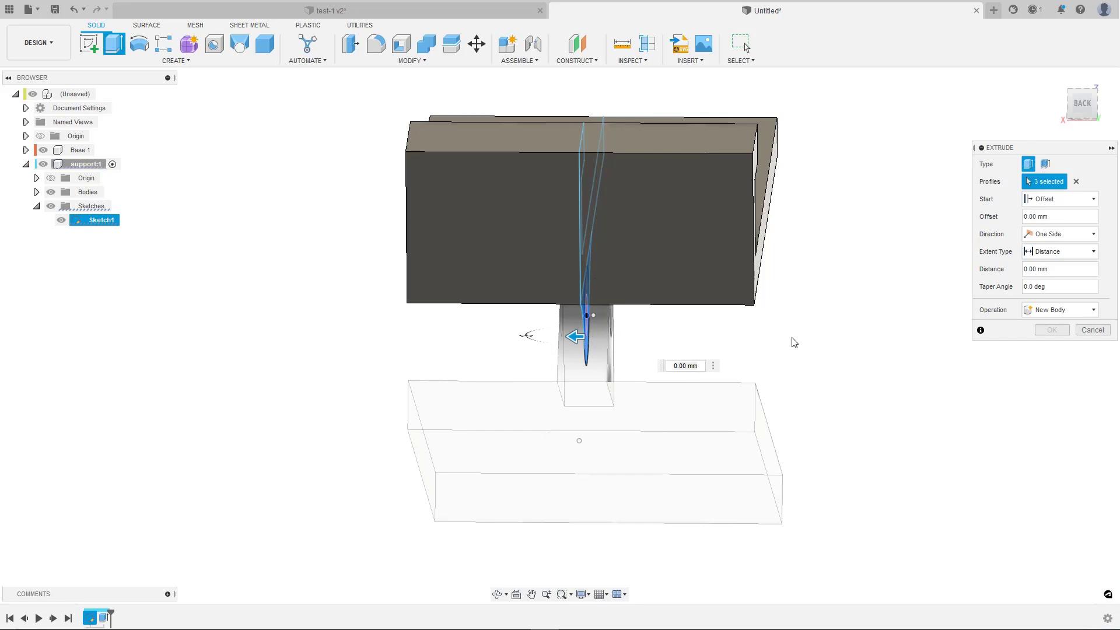
pyautogui.click(1053, 217)
pyautogui.write('2.5')
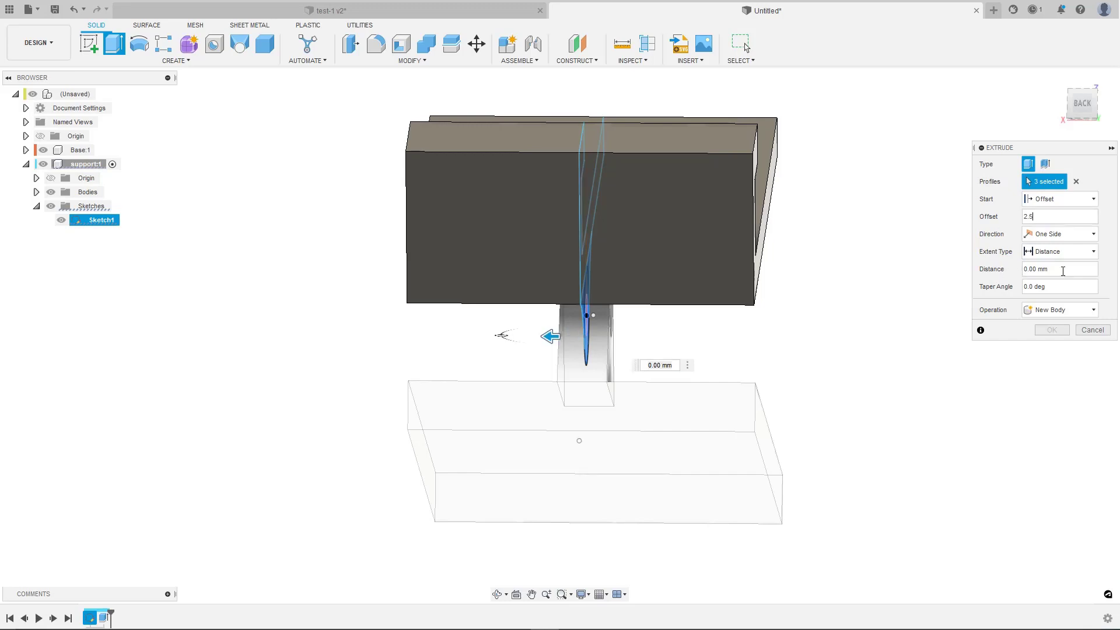
pyautogui.click(1058, 269)
pyautogui.write('5')
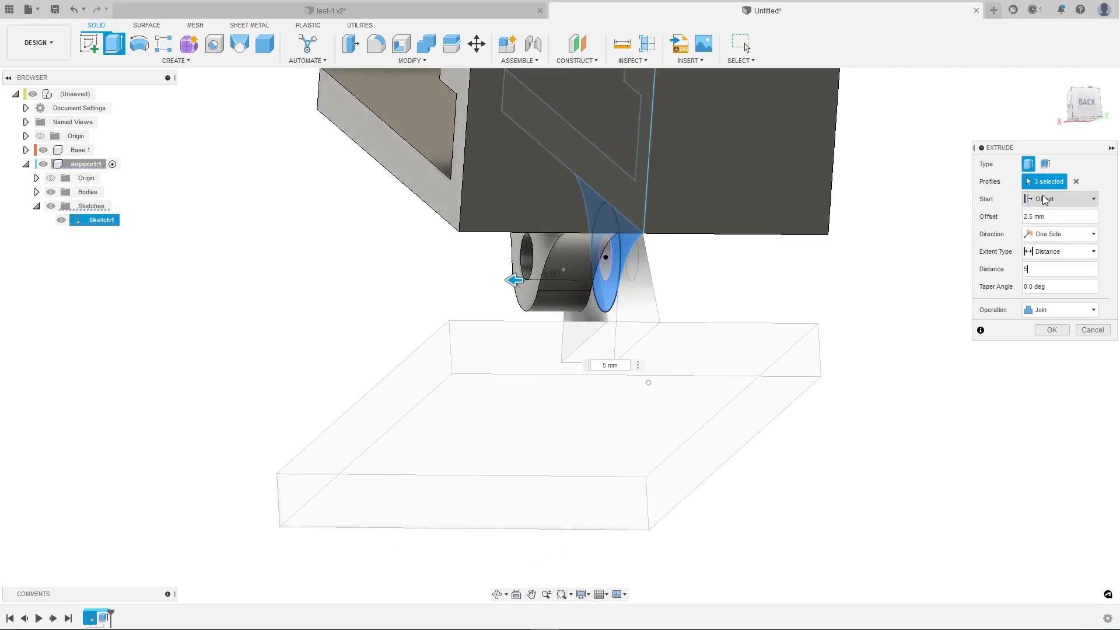
# Step: Change the extrusion's start to the base lug's side face and complete it as a 5 mm join to the support
pyautogui.click(1043, 199)
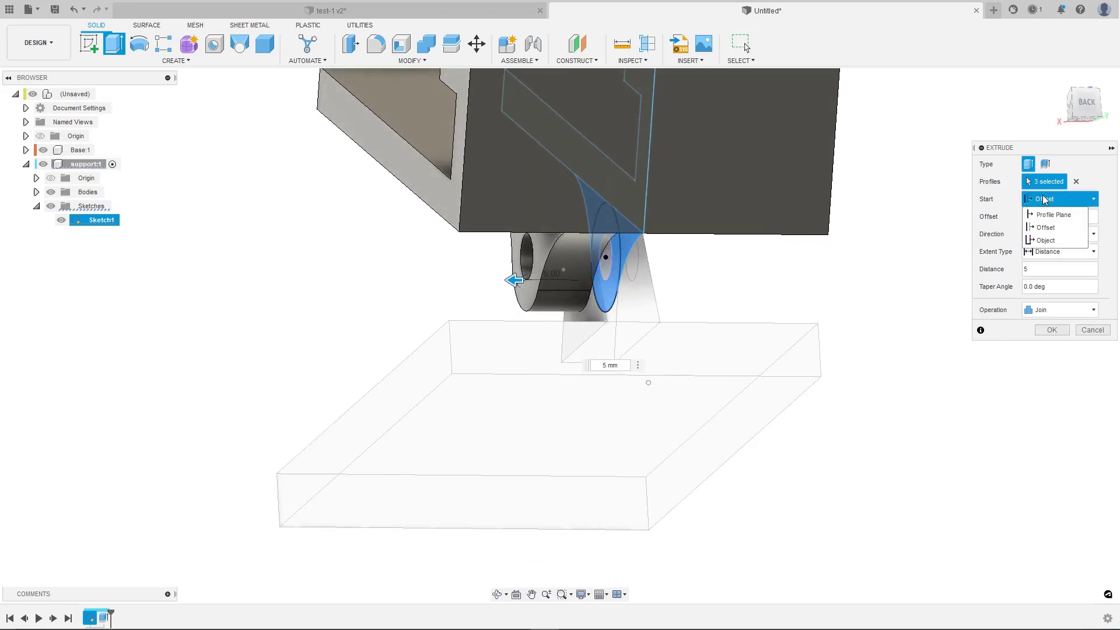
pyautogui.click(1044, 241)
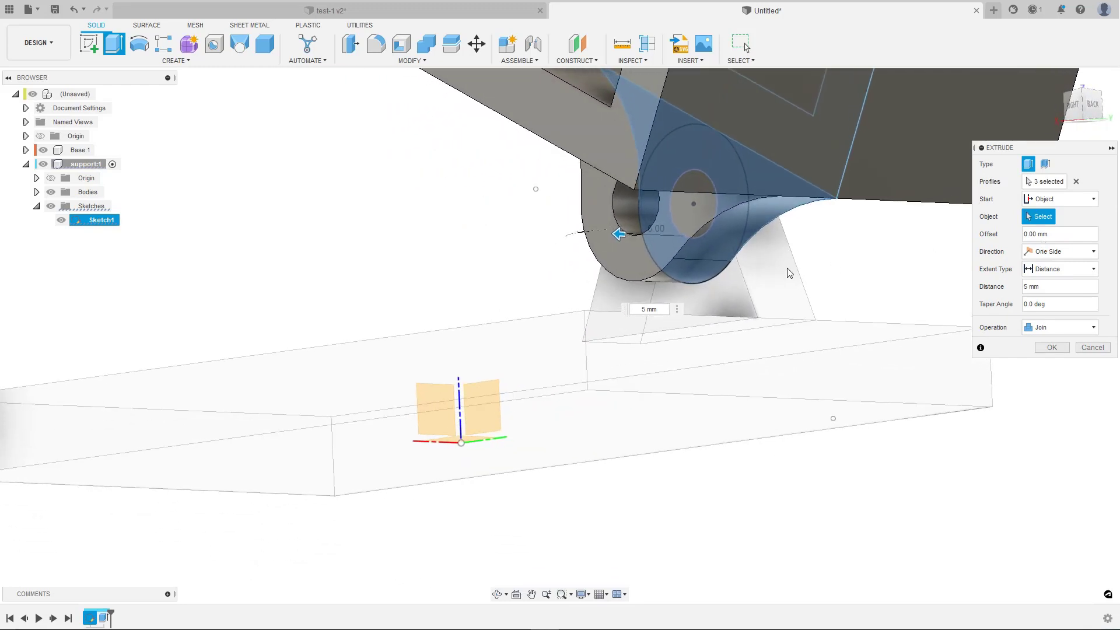
pyautogui.click(725, 293)
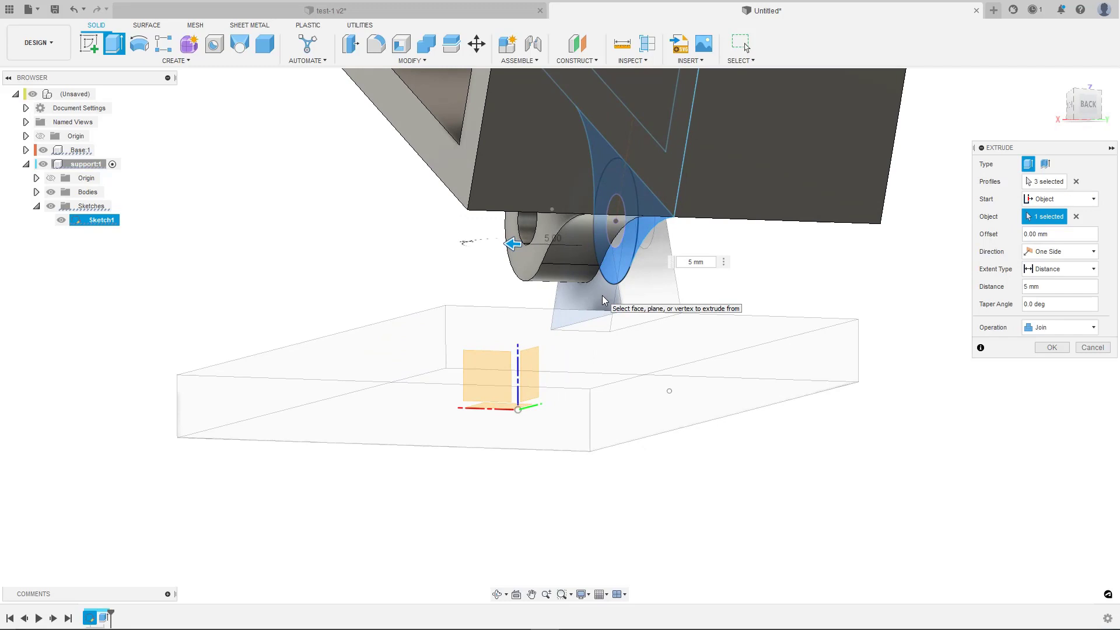
pyautogui.press('Return')
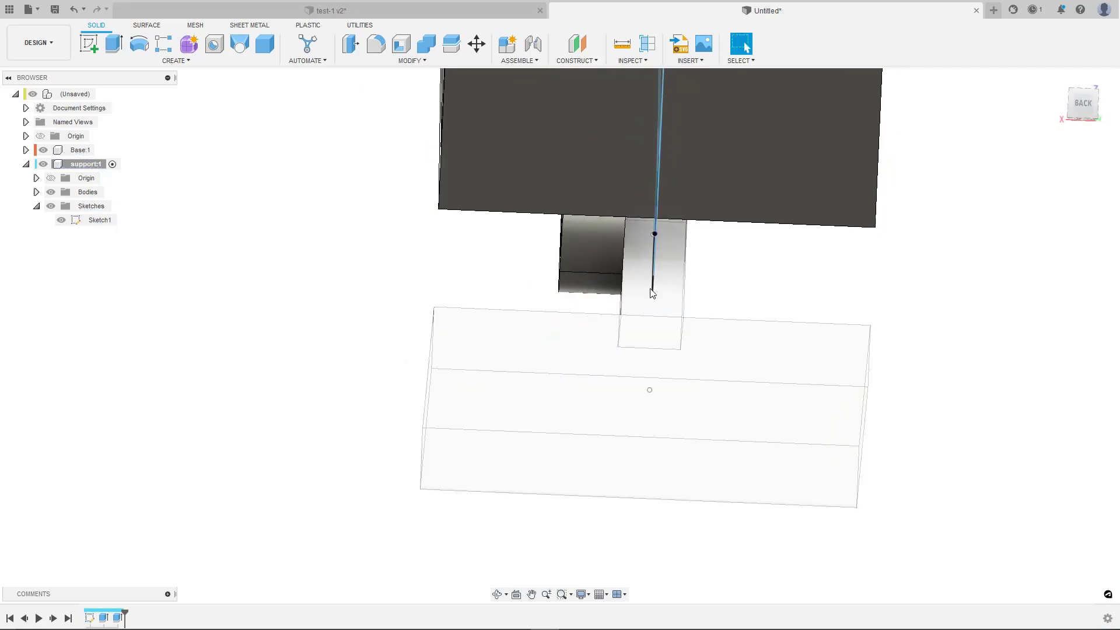
# Step: Extrude the same two arc-bounded profiles and pivot ring -5 mm from the base lug's opposite side face, joining them to the support
pyautogui.keyDown('shift'); pyautogui.moveTo(542, 229); pyautogui.dragTo(579, 245, button='middle'); pyautogui.keyUp('shift')
pyautogui.click(634, 262)
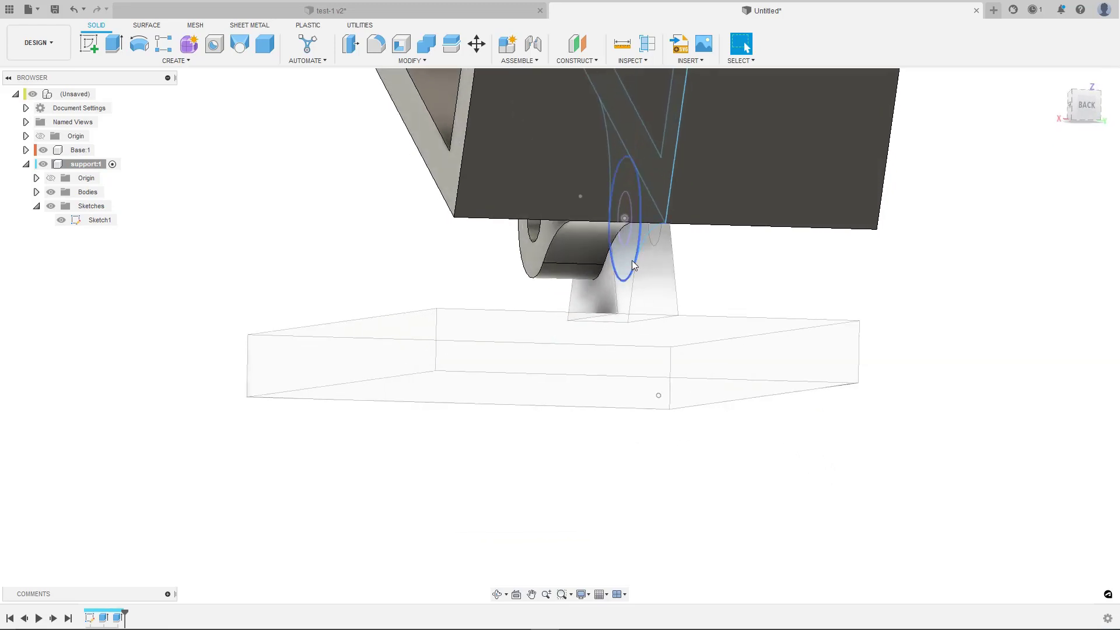
pyautogui.keyDown('shift'); pyautogui.moveTo(633, 288); pyautogui.dragTo(616, 253, button='middle'); pyautogui.keyUp('shift')
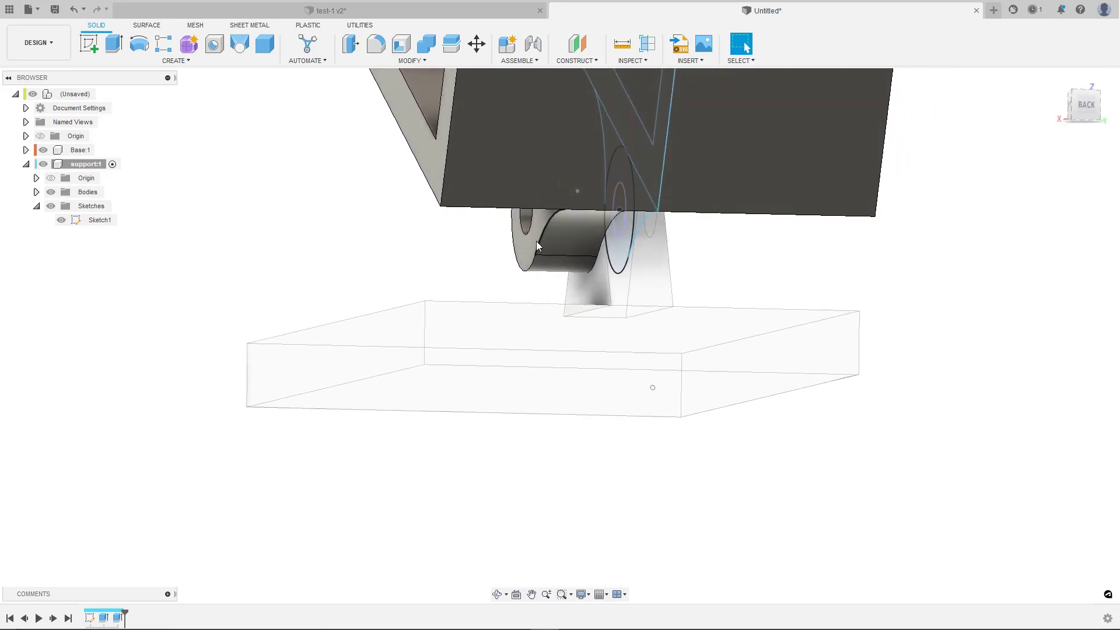
pyautogui.keyDown('shift'); pyautogui.moveTo(537, 241); pyautogui.dragTo(537, 241, button='middle'); pyautogui.keyUp('shift')
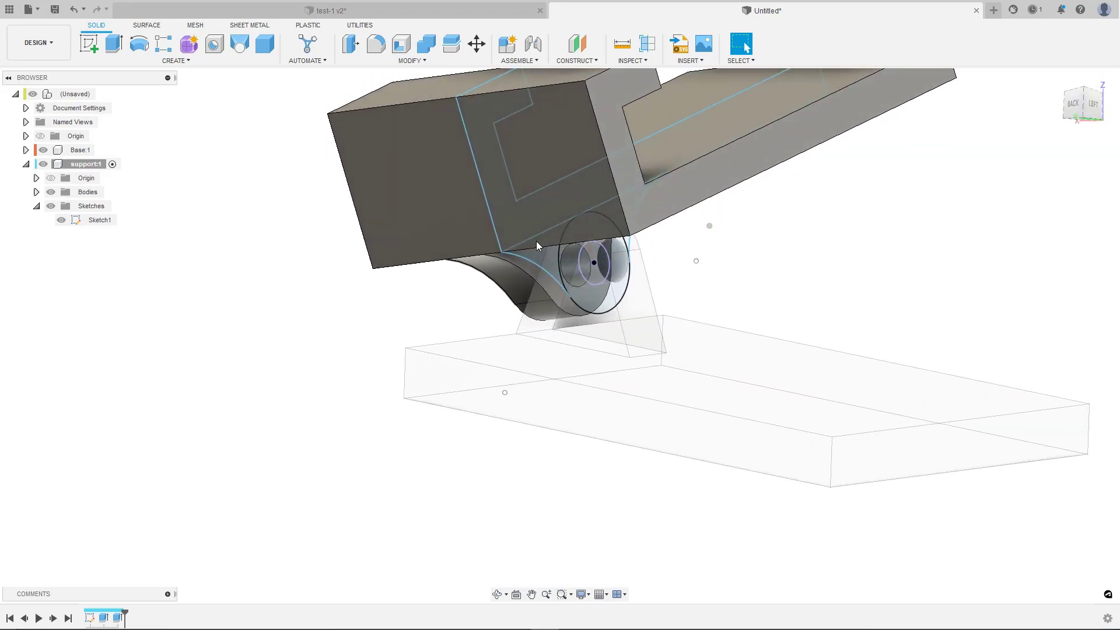
pyautogui.moveTo(564, 280)
pyautogui.keyDown('shift'); pyautogui.mouseDown(button='middle')
pyautogui.moveTo(569, 292)
pyautogui.moveTo(535, 272)
pyautogui.moveTo(464, 267)
pyautogui.mouseUp(button='middle'); pyautogui.keyUp('shift')
pyautogui.click(465, 267)
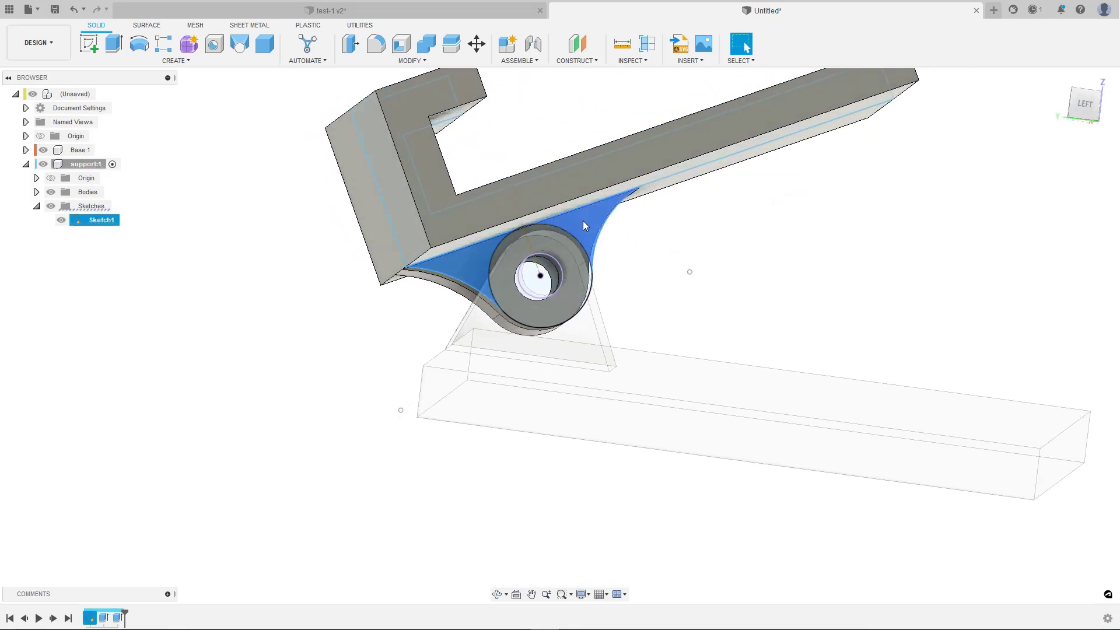
pyautogui.click(572, 298)
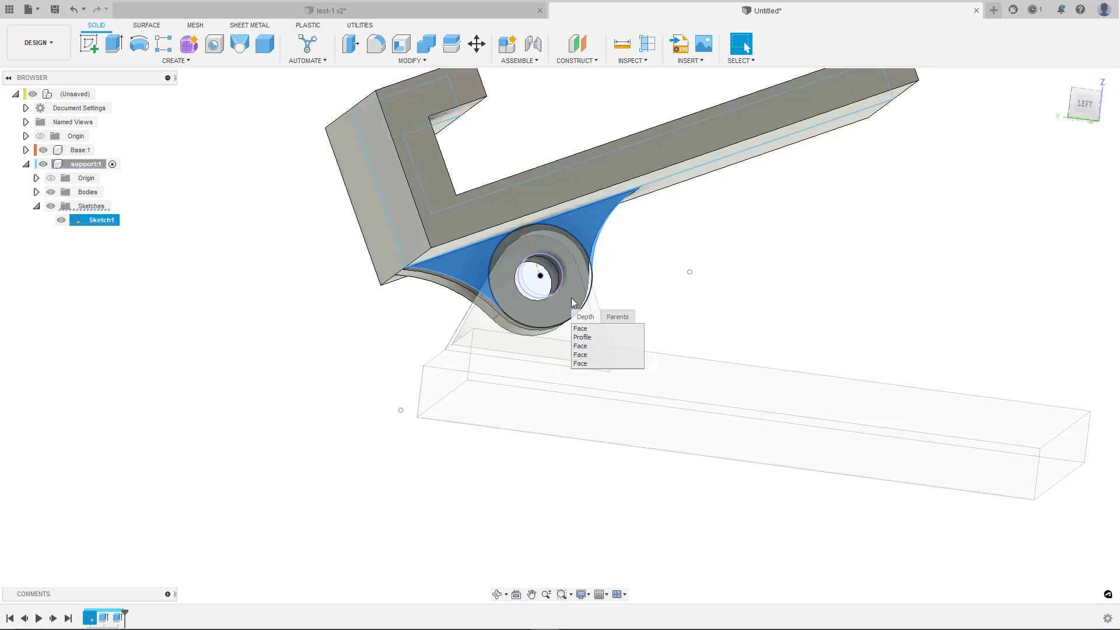
pyautogui.click(576, 338)
pyautogui.press('e')
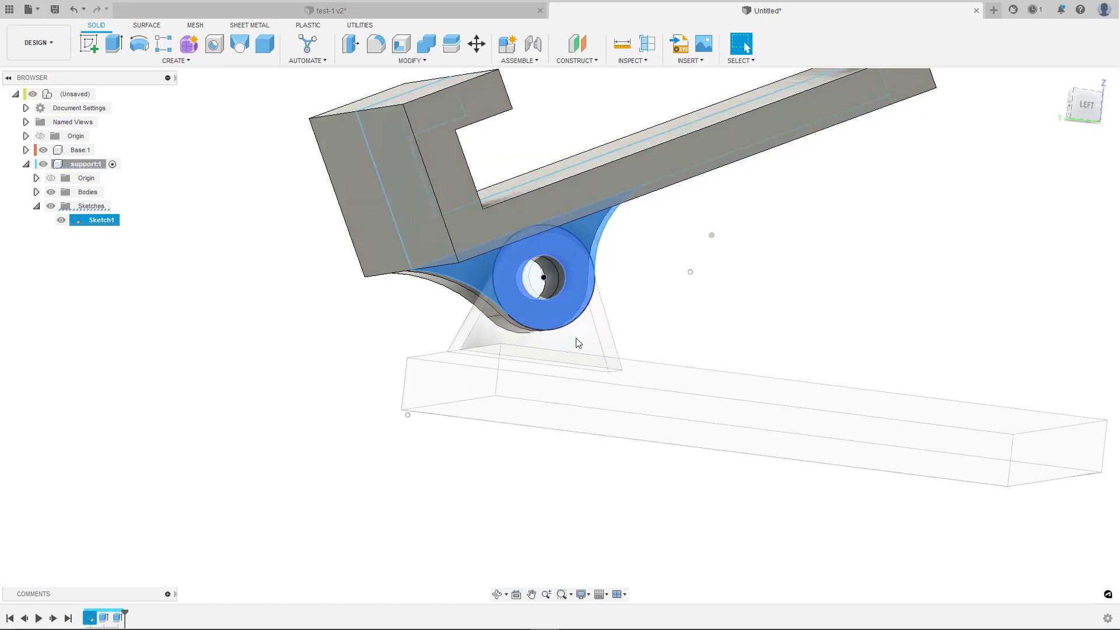
pyautogui.keyDown('shift'); pyautogui.moveTo(578, 343); pyautogui.dragTo(915, 288, button='middle'); pyautogui.keyUp('shift')
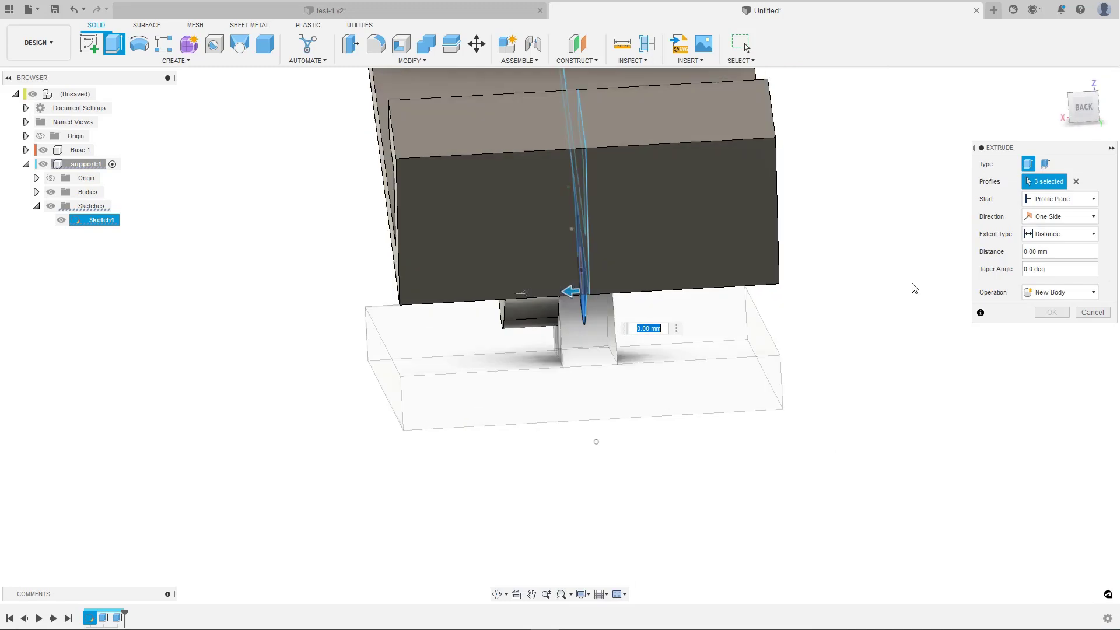
pyautogui.click(1059, 199)
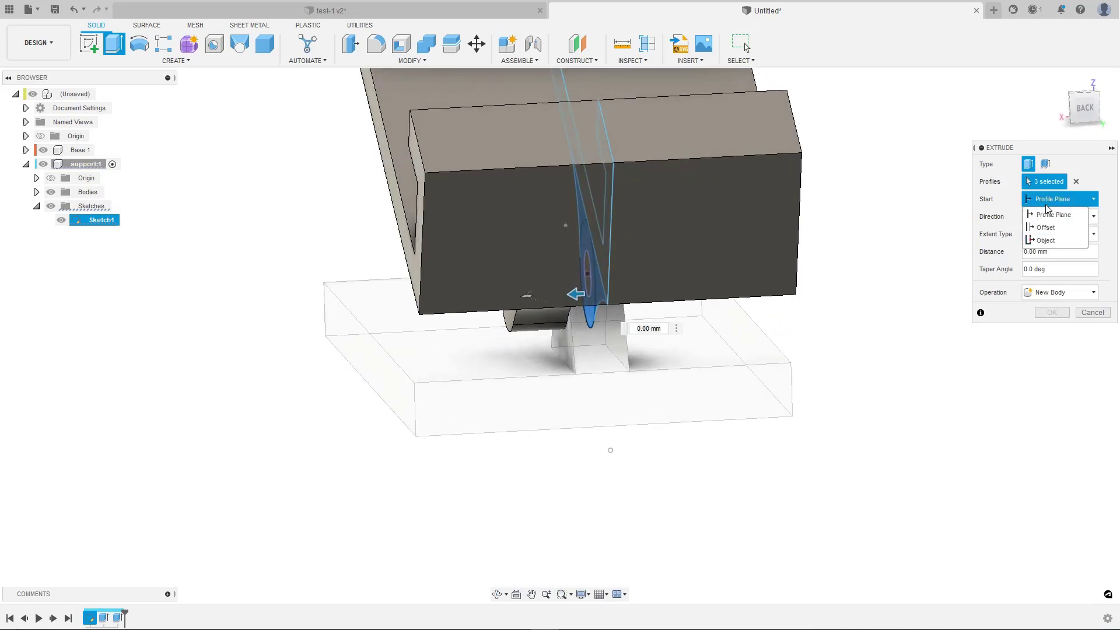
pyautogui.click(1045, 241)
pyautogui.keyDown('shift'); pyautogui.moveTo(1045, 244); pyautogui.dragTo(802, 258, button='middle'); pyautogui.keyUp('shift')
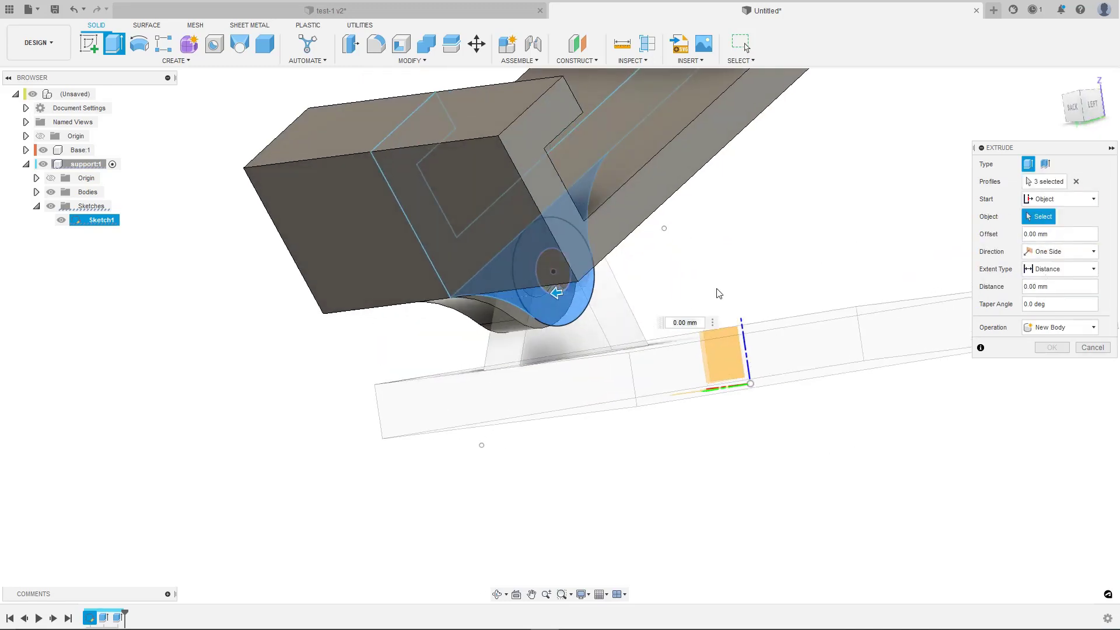
pyautogui.click(607, 304)
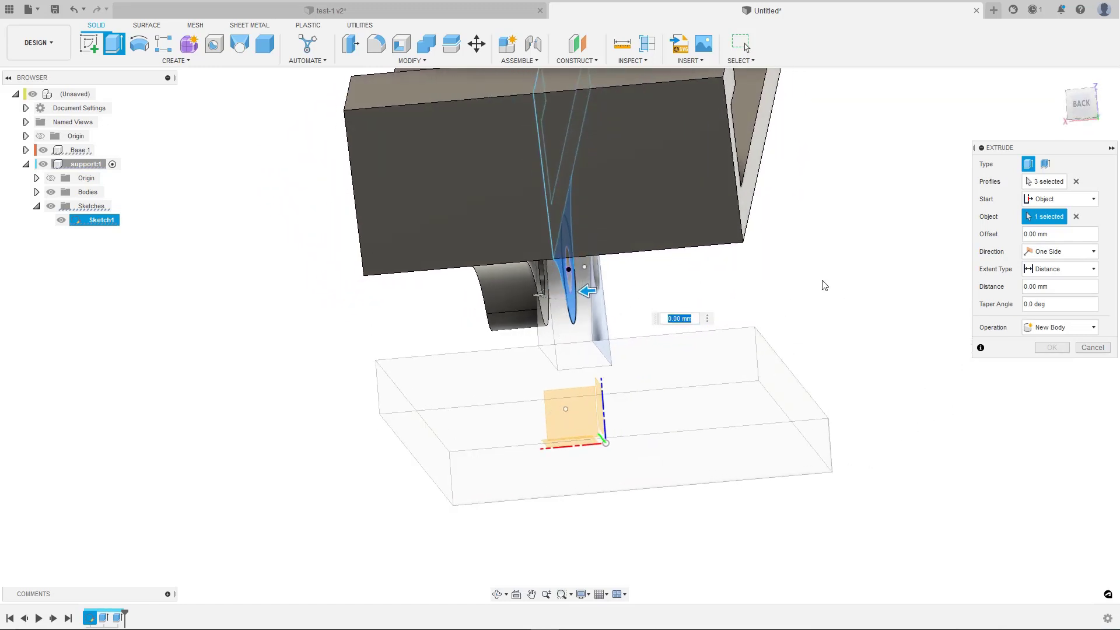
pyautogui.moveTo(1056, 288); pyautogui.dragTo(1000, 288)
pyautogui.write('5')
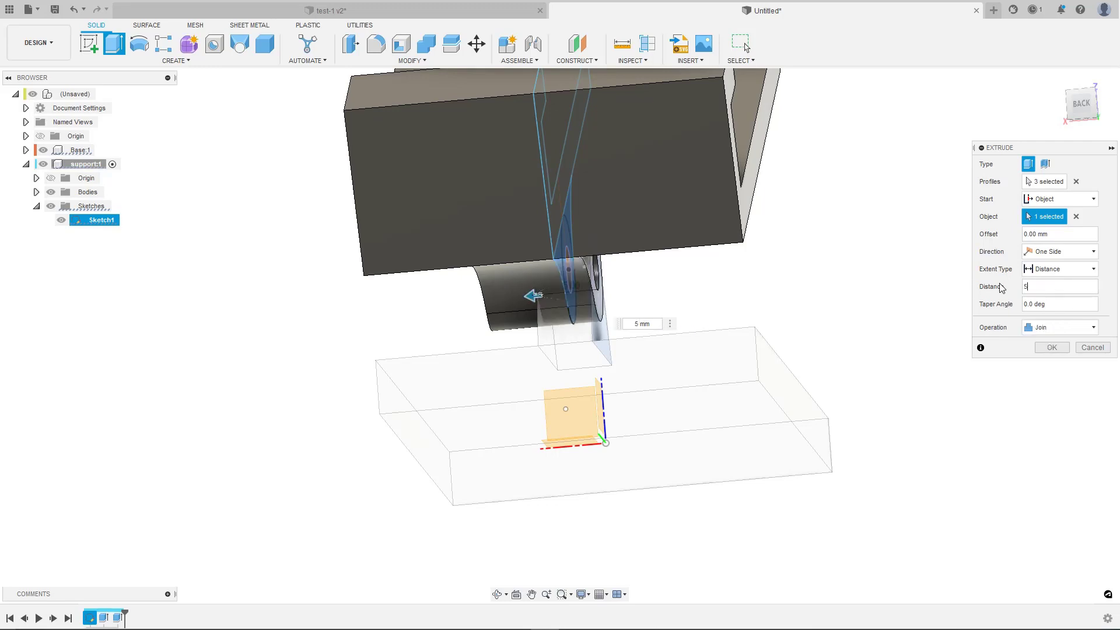
pyautogui.write('-')
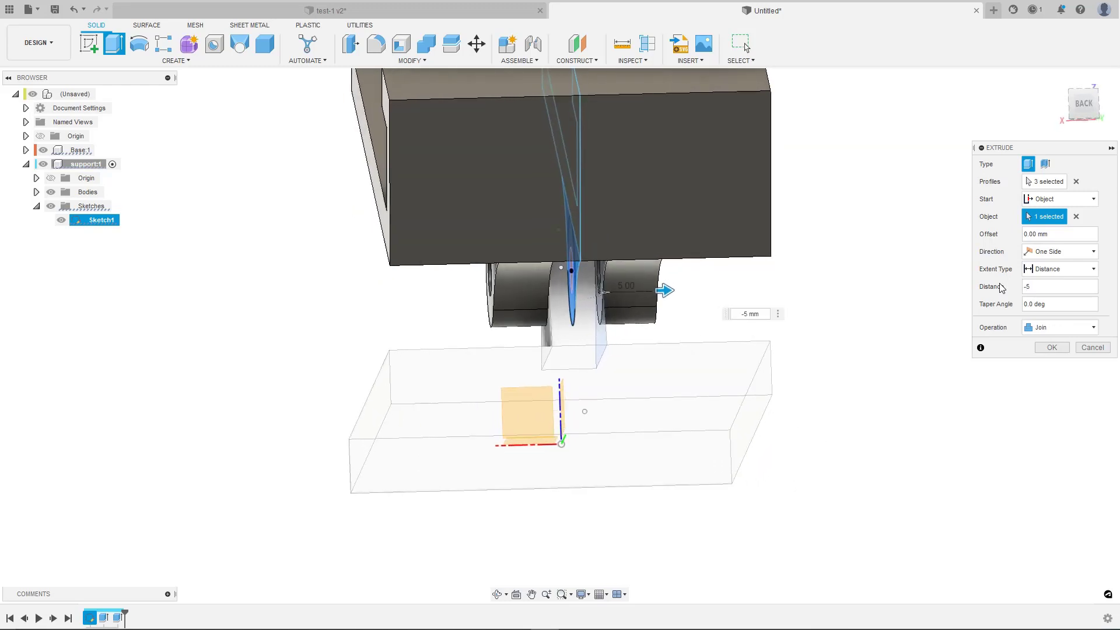
pyautogui.press('Return')
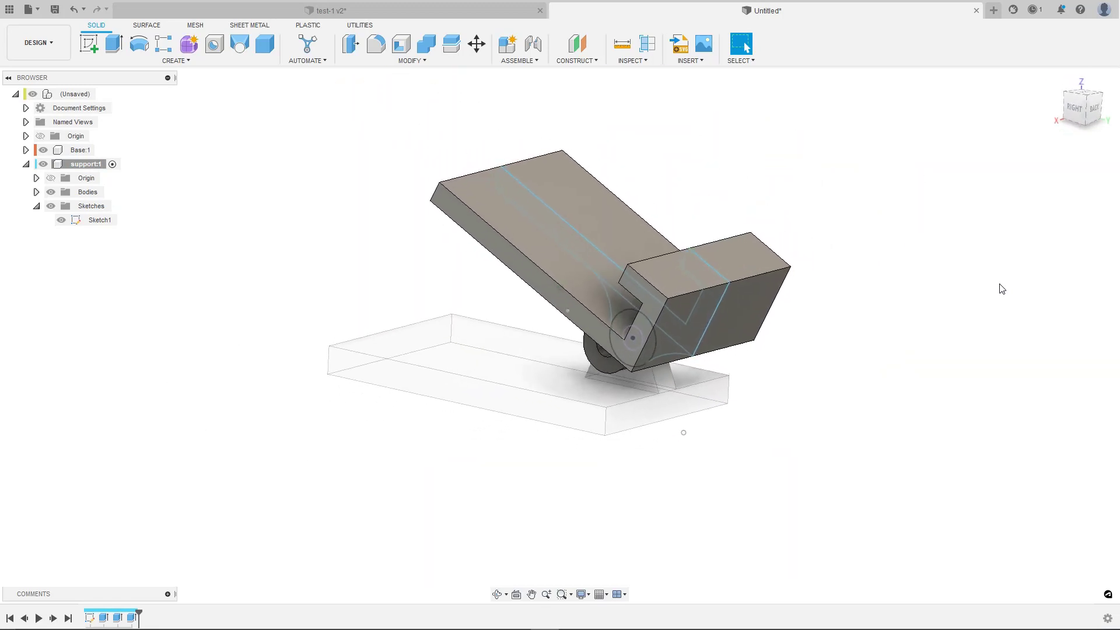
# Step: Hide the support component's Sketch1 and activate the top-level assembly
pyautogui.click(61, 219)
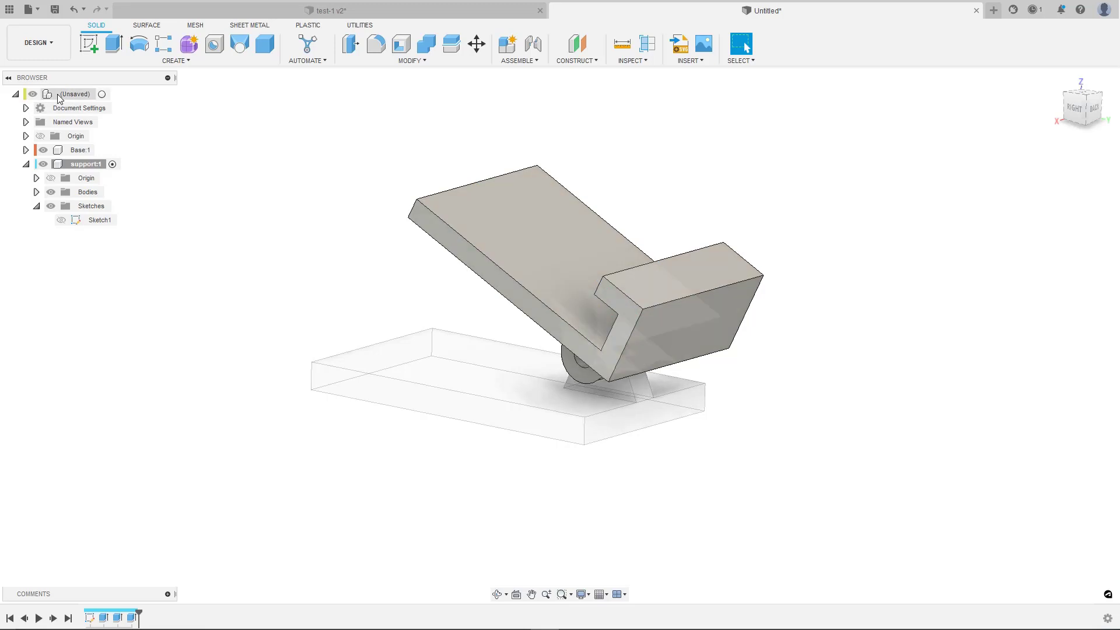
pyautogui.click(103, 95)
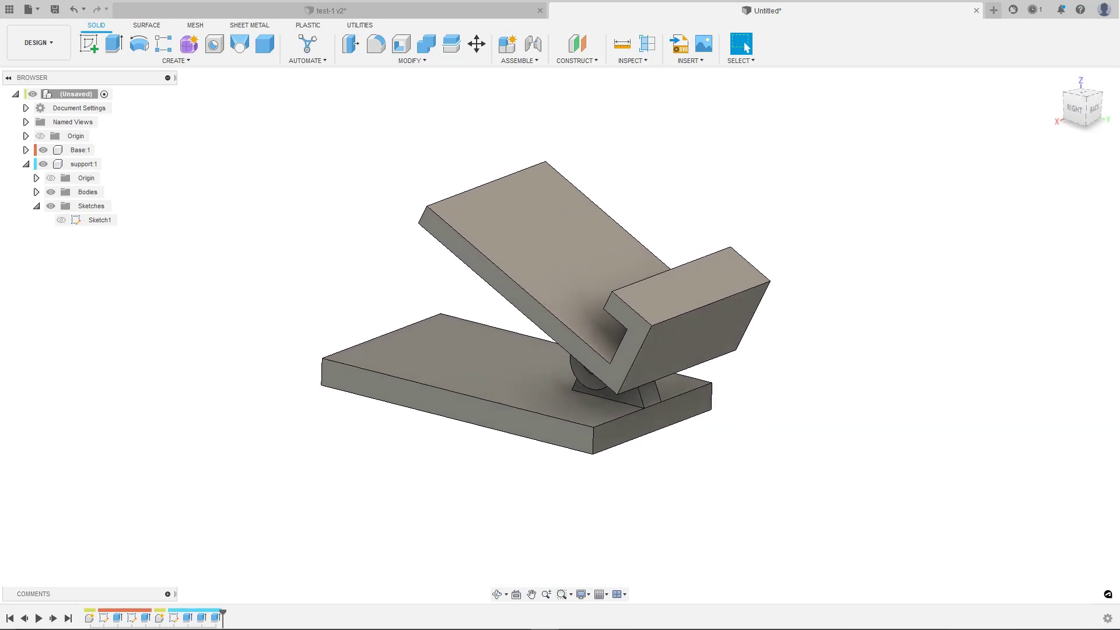
# Step: Move the support component up and away from the base so that the base's lug is clear
pyautogui.click(56, 178)
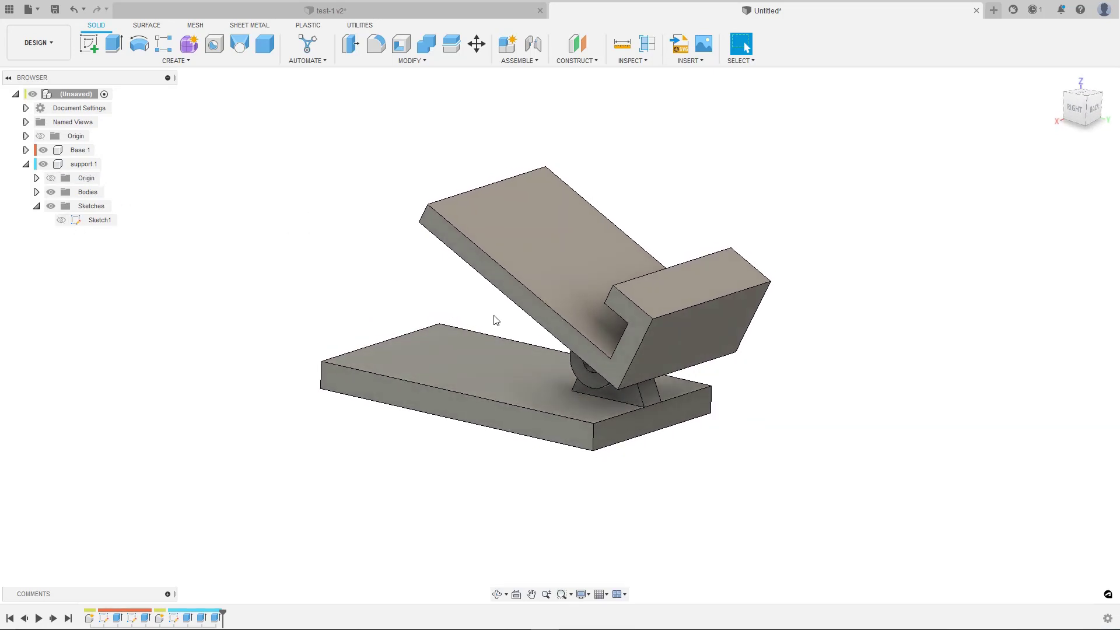
pyautogui.moveTo(516, 289); pyautogui.dragTo(773, 212)
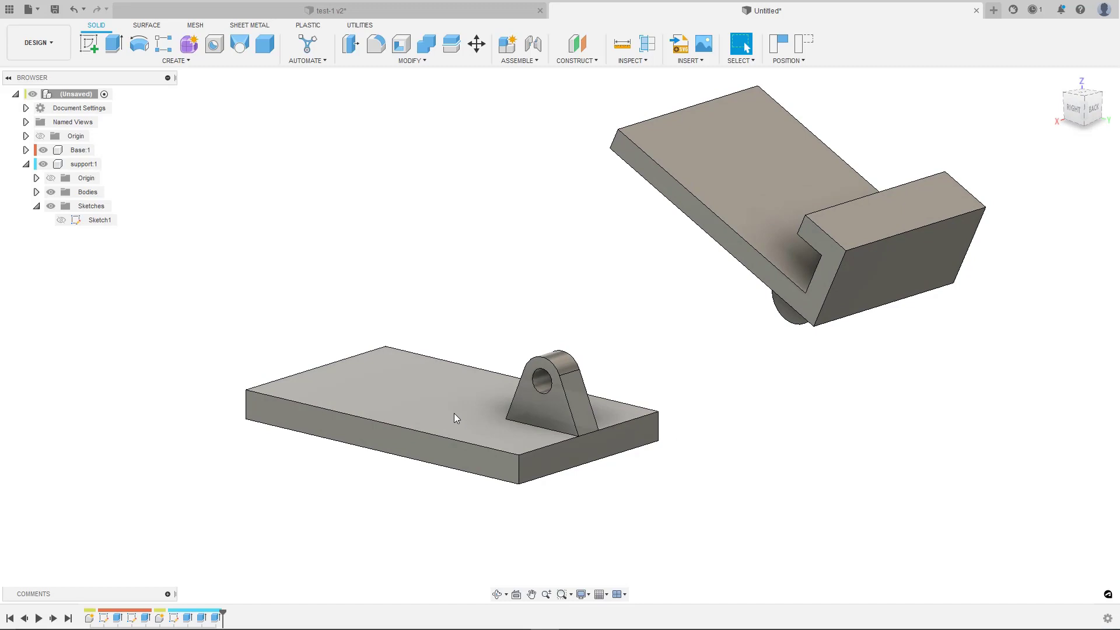
# Step: Search the appearance library for "red" and apply Paint - Metallic (Red) to the Base component
pyautogui.rightClick(57, 151)
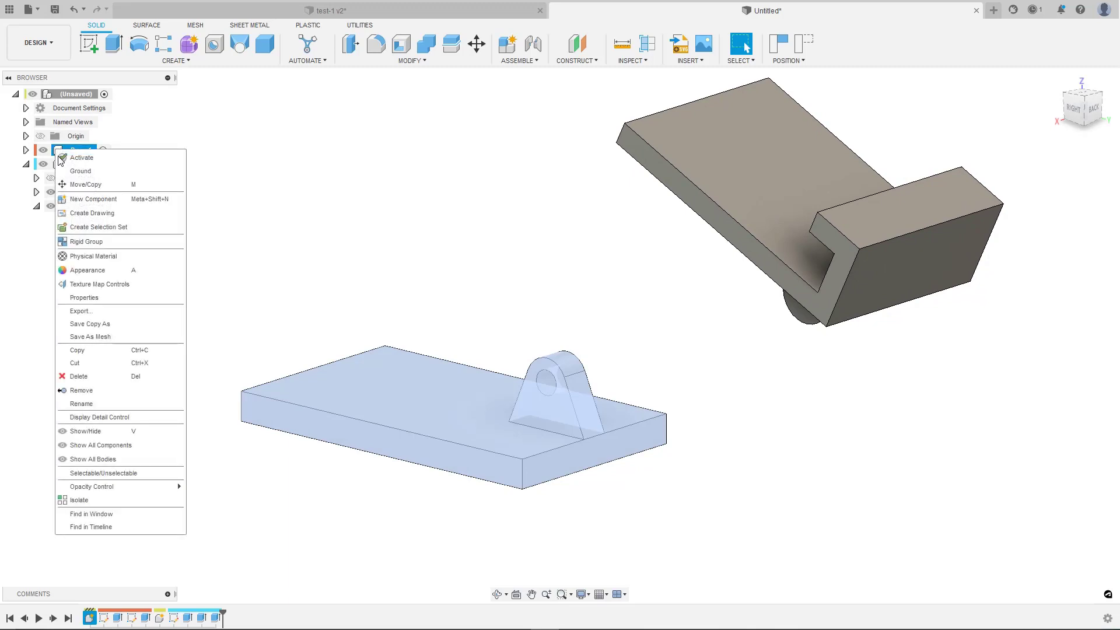
pyautogui.click(85, 271)
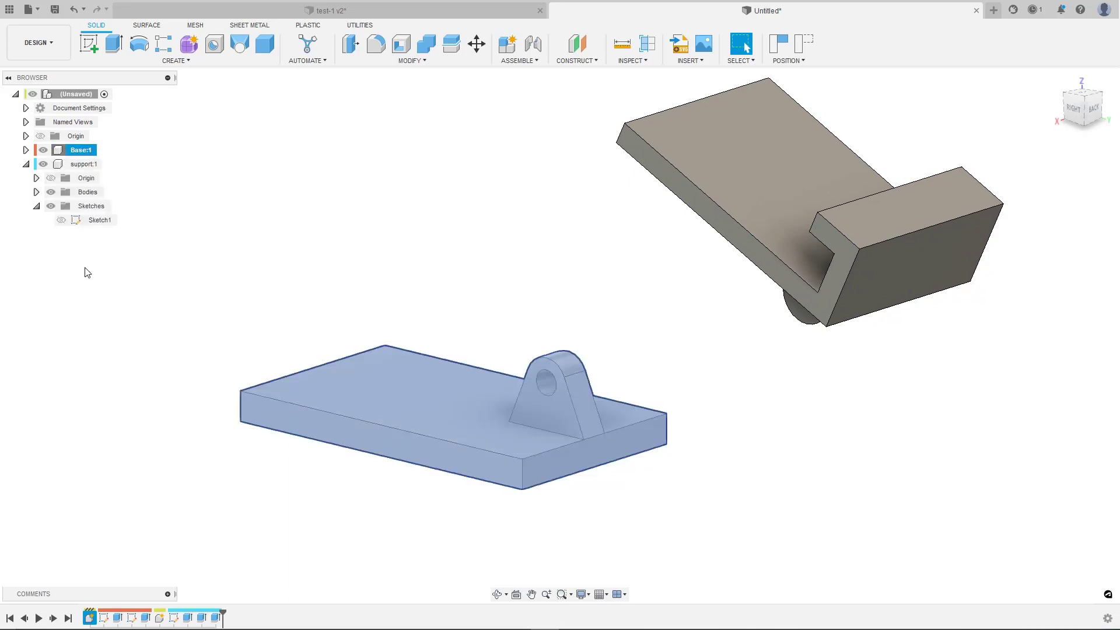
pyautogui.click(894, 329)
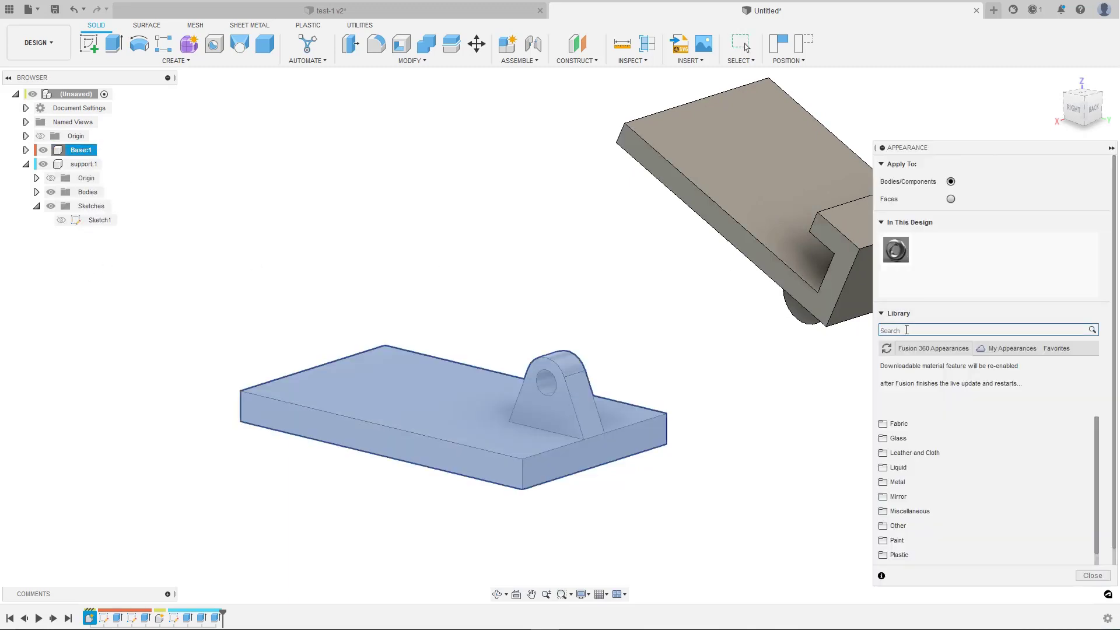
pyautogui.click(906, 330)
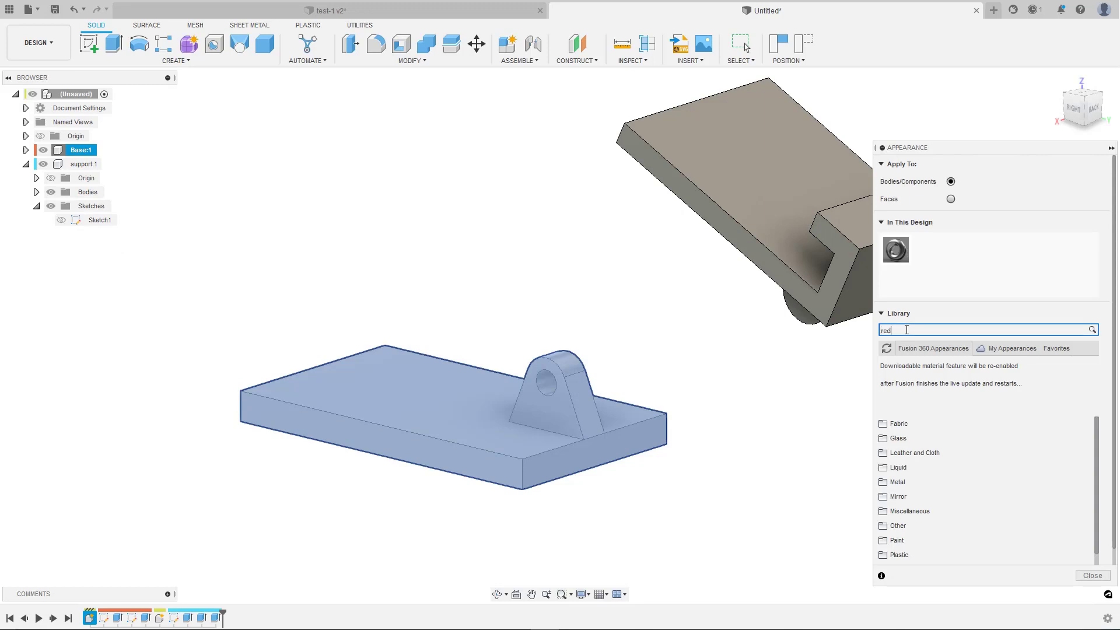
pyautogui.write('red')
pyautogui.press('Return')
pyautogui.scroll(-3, 929, 463)
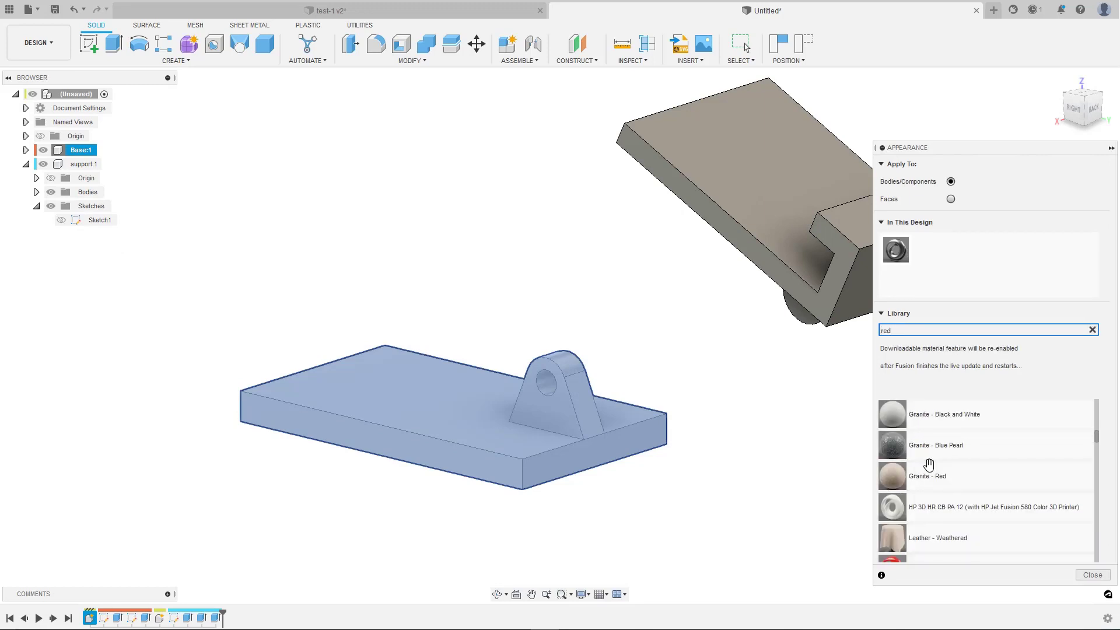
pyautogui.scroll(-3, 929, 464)
pyautogui.scroll(-6, 929, 464)
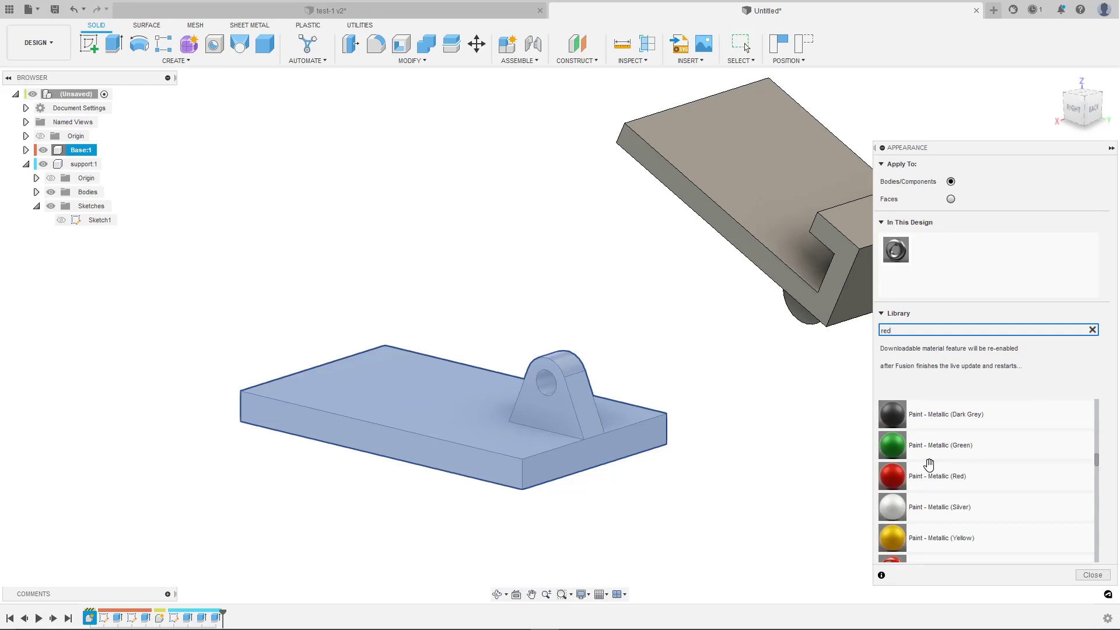
pyautogui.moveTo(893, 479); pyautogui.dragTo(655, 445)
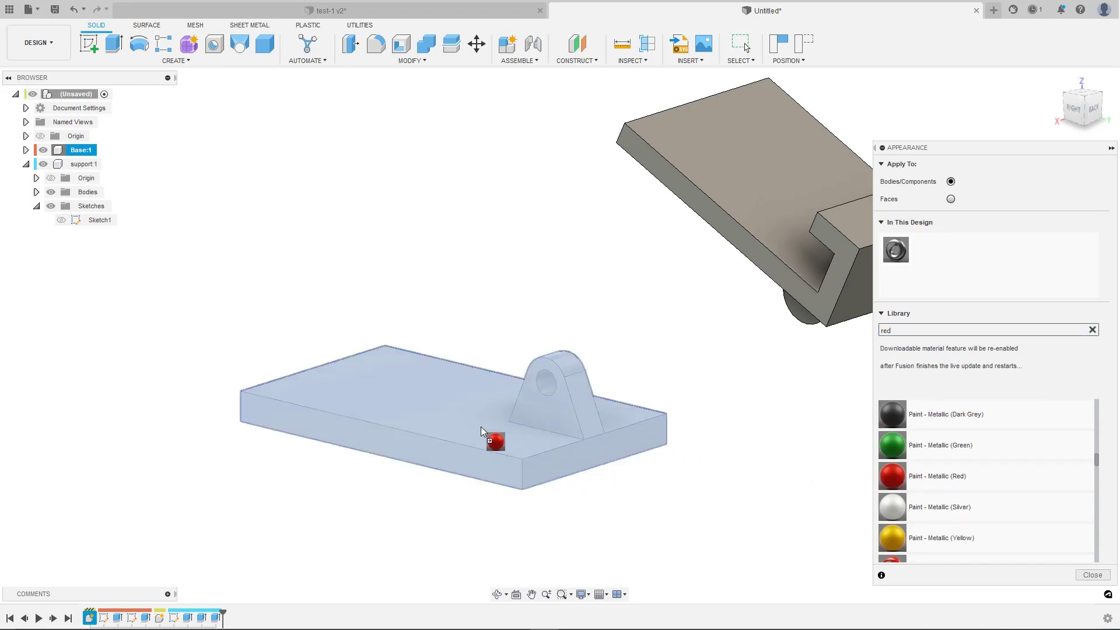
pyautogui.moveTo(481, 426); pyautogui.dragTo(481, 425)
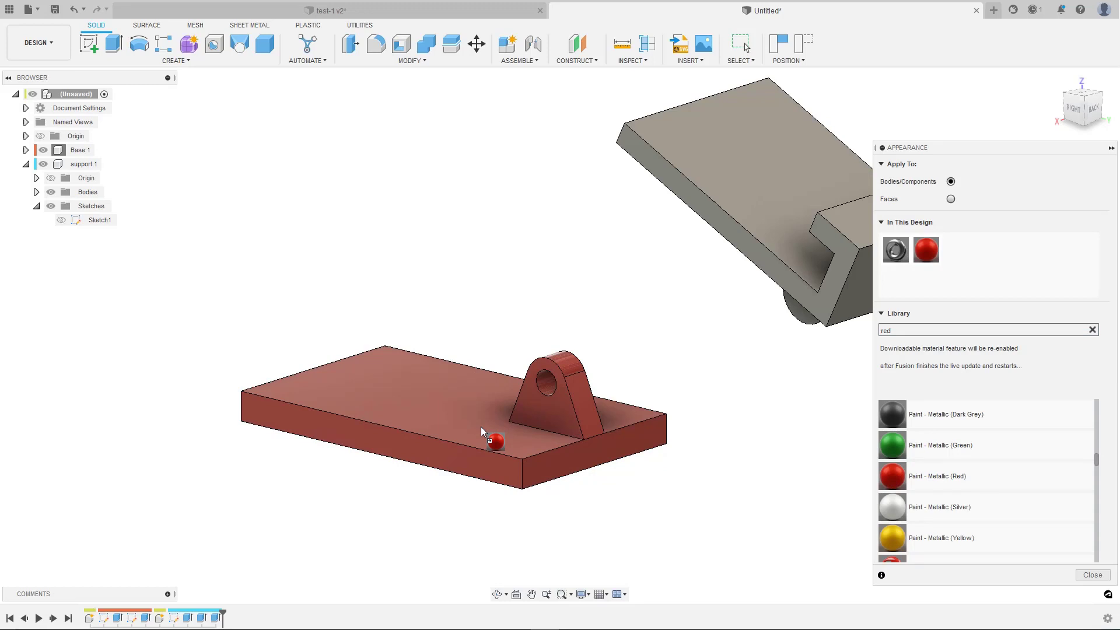
pyautogui.press('Escape')
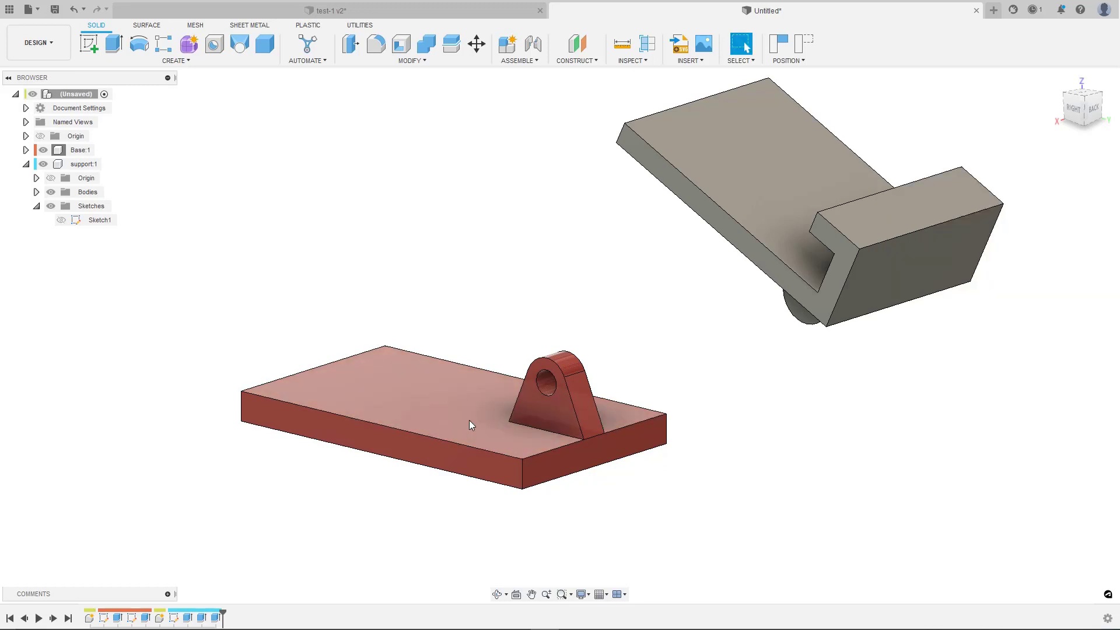
# Step: Set up a joint that aligns the pivot hole of one support lug with the hole in the base's lug
pyautogui.keyDown('shift'); pyautogui.moveTo(478, 276); pyautogui.dragTo(666, 296, button='middle'); pyautogui.keyUp('shift')
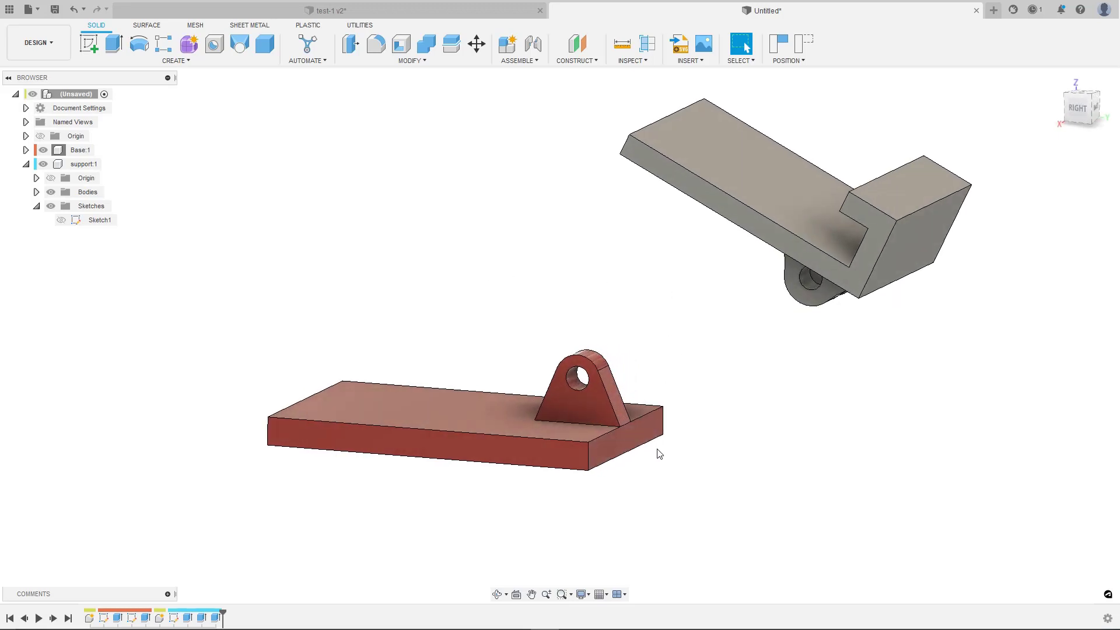
pyautogui.keyDown('shift'); pyautogui.moveTo(659, 454); pyautogui.dragTo(659, 453, button='middle'); pyautogui.keyUp('shift')
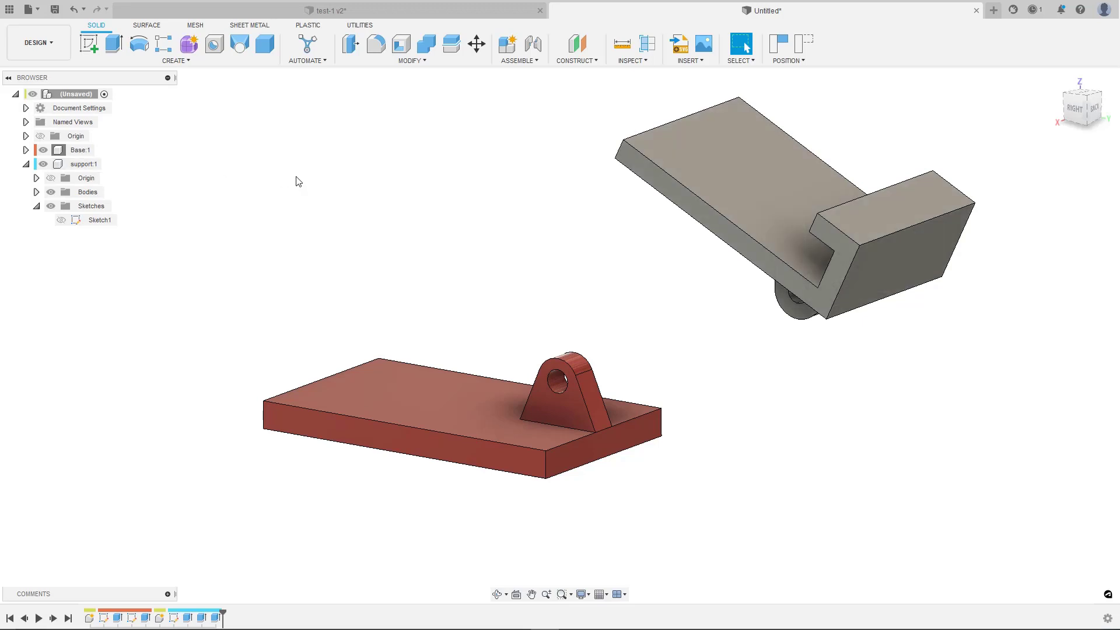
pyautogui.click(537, 61)
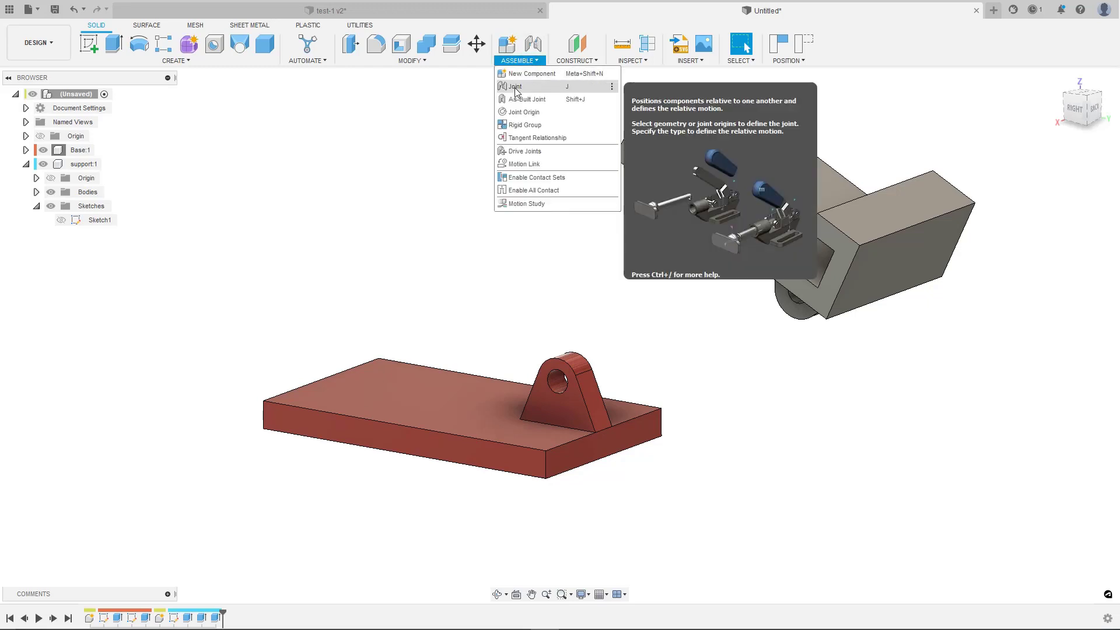
pyautogui.click(450, 233)
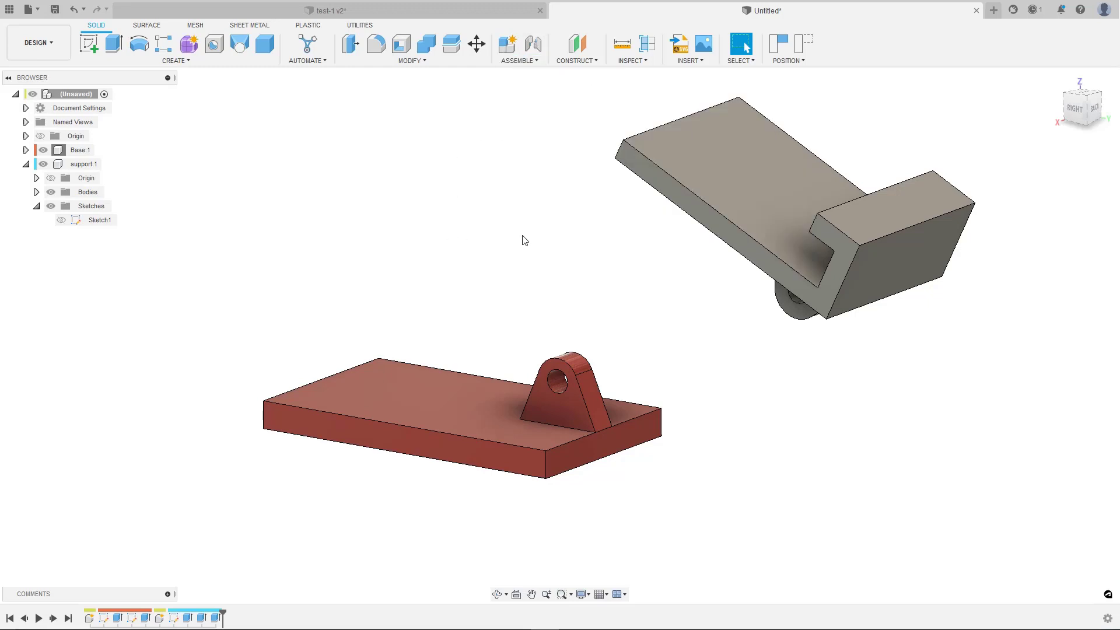
pyautogui.press('j')
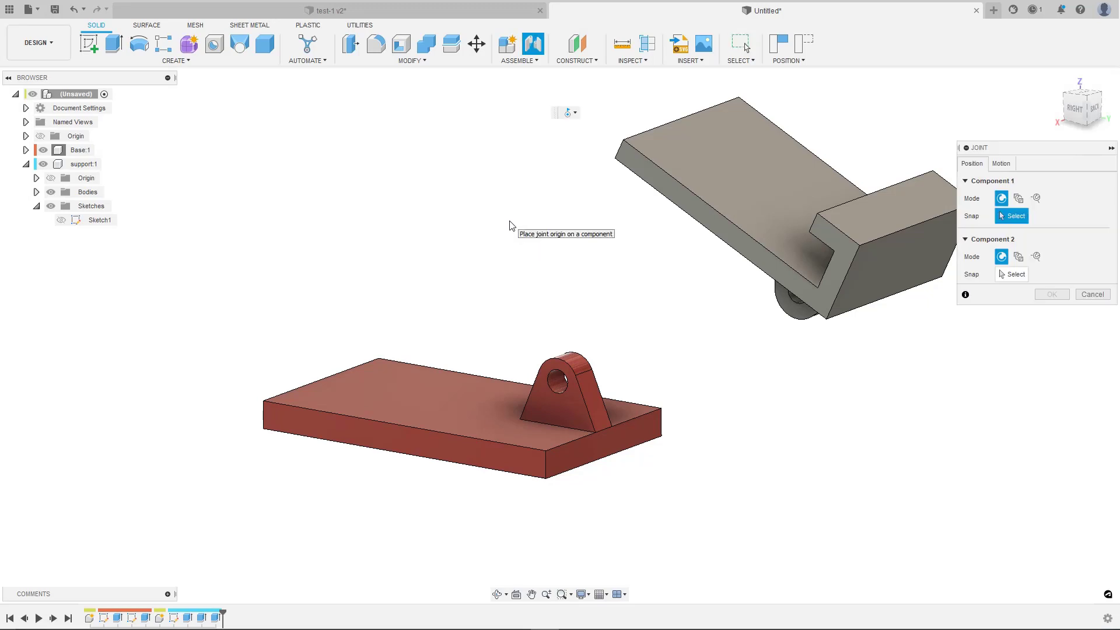
pyautogui.keyDown('shift'); pyautogui.moveTo(509, 222); pyautogui.dragTo(509, 222, button='middle'); pyautogui.keyUp('shift')
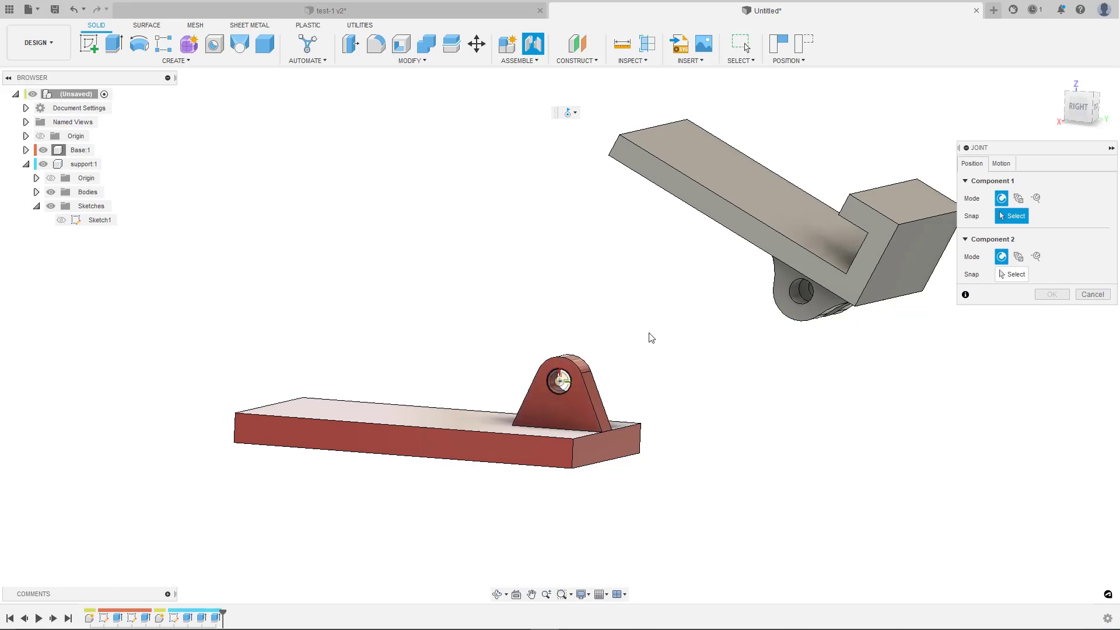
pyautogui.keyDown('shift'); pyautogui.moveTo(659, 327); pyautogui.dragTo(834, 314, button='middle'); pyautogui.keyUp('shift')
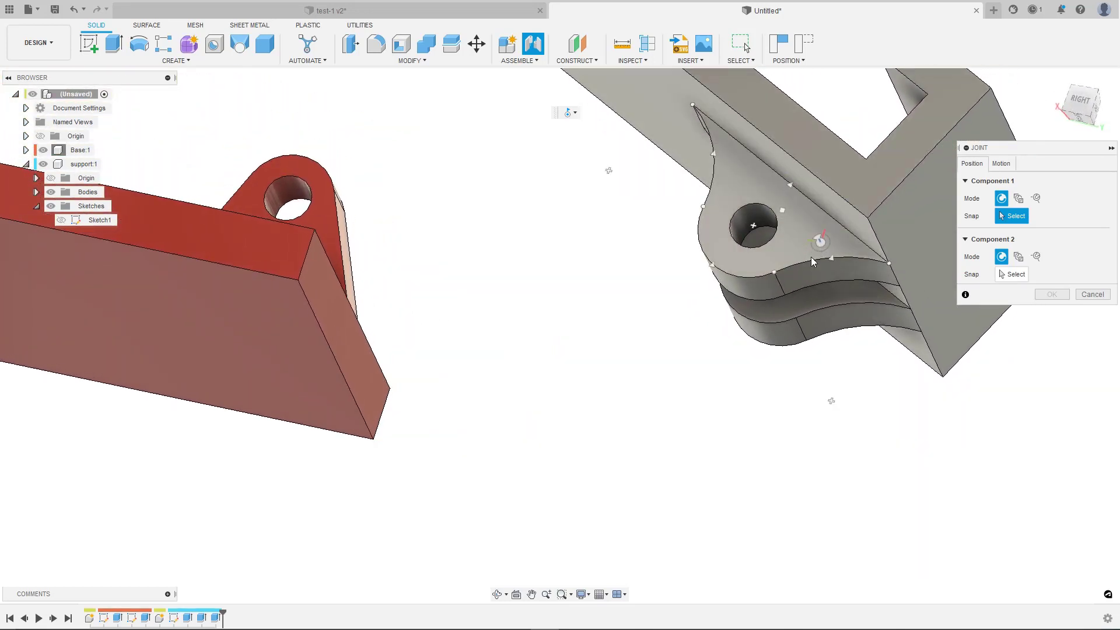
pyautogui.keyDown('shift'); pyautogui.moveTo(806, 270); pyautogui.dragTo(807, 270, button='middle'); pyautogui.keyUp('shift')
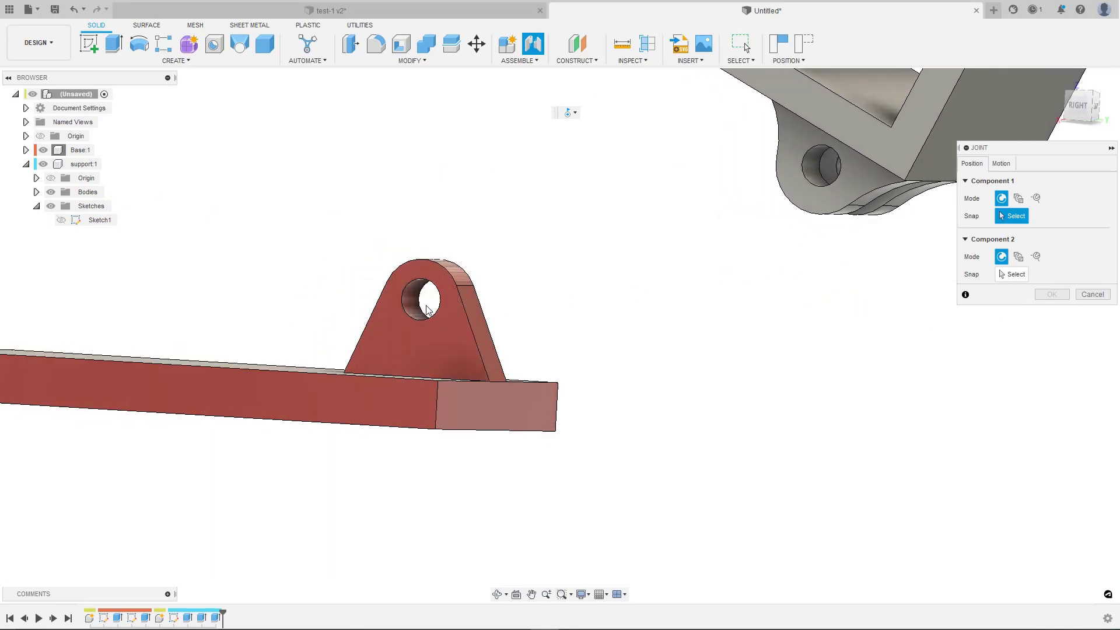
pyautogui.keyDown('shift'); pyautogui.moveTo(434, 307); pyautogui.dragTo(430, 301, button='middle'); pyautogui.keyUp('shift')
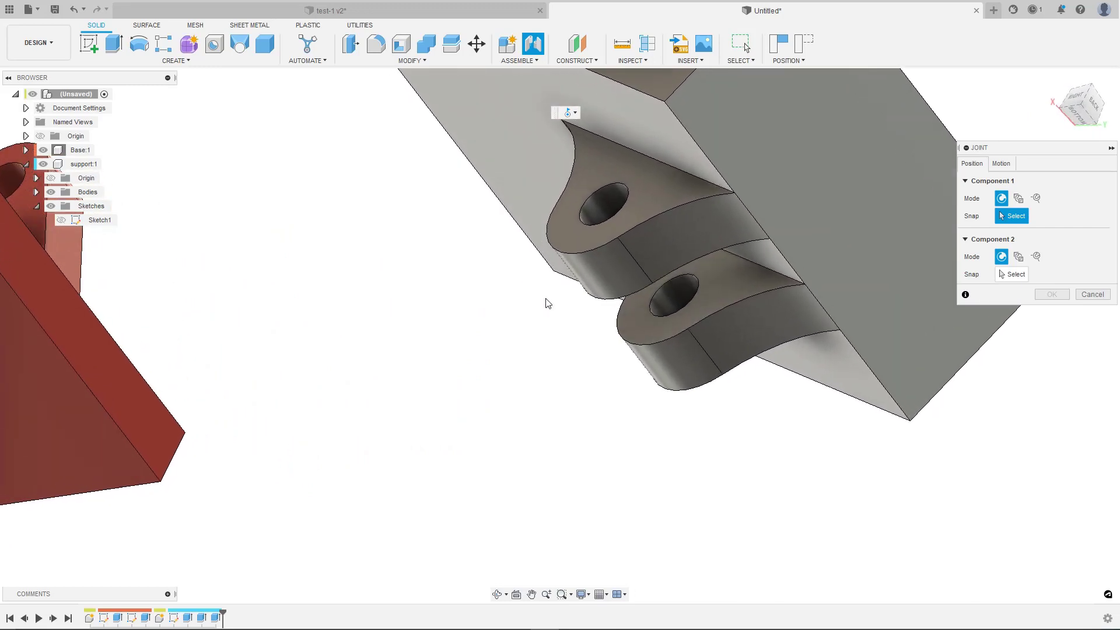
pyautogui.click(673, 314)
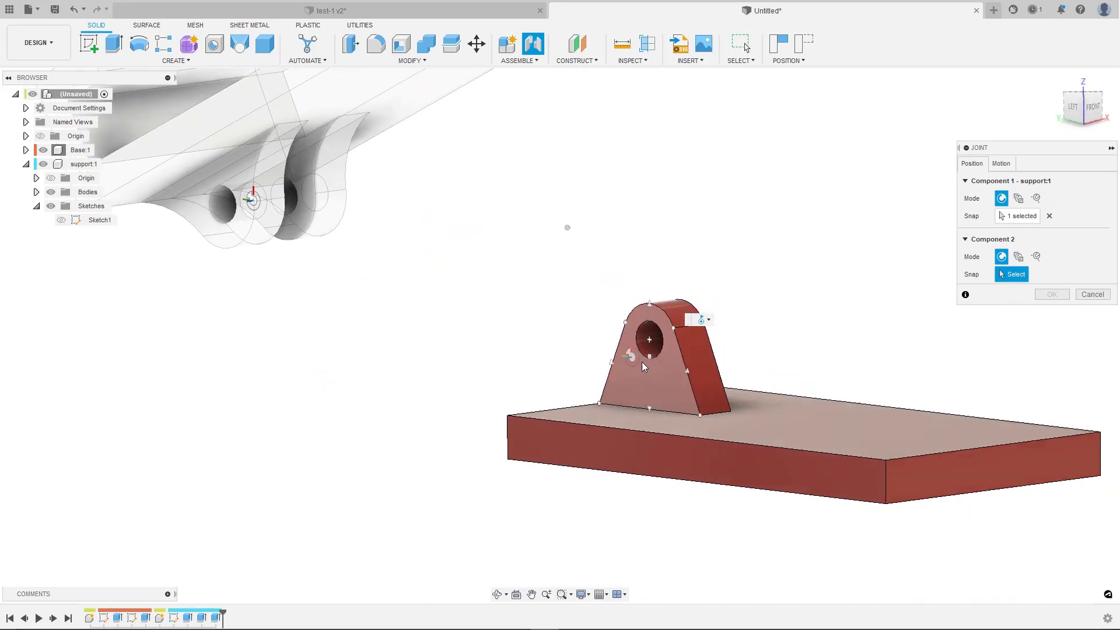
pyautogui.click(659, 348)
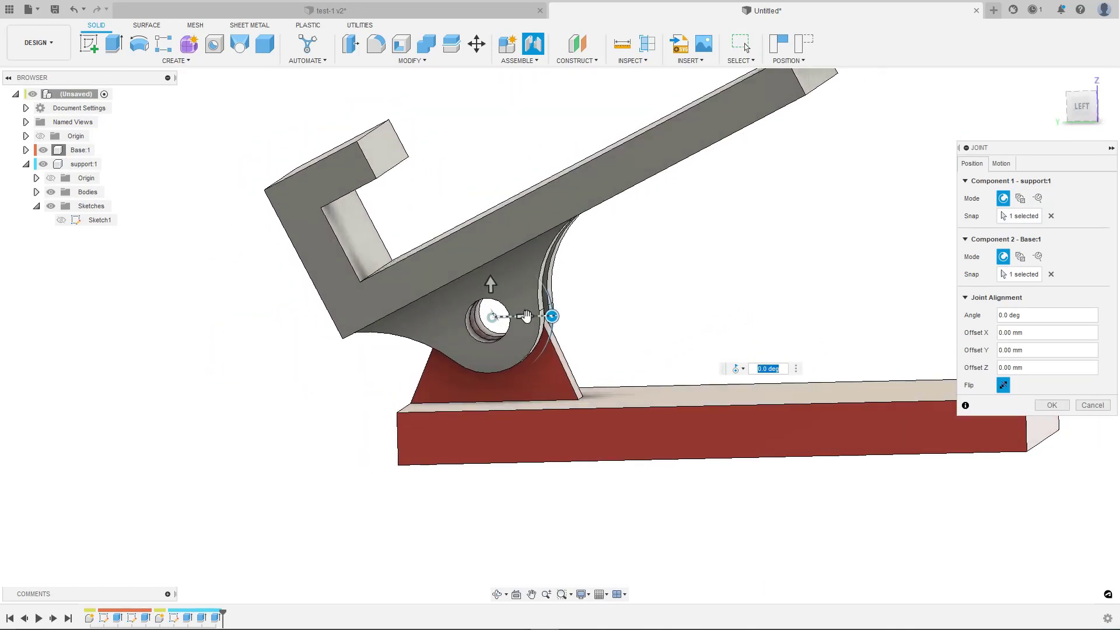
# Step: Try joint offsets of 8.11 mm in X and 7.824 mm in Y, and reset both offsets to 0 mm
pyautogui.moveTo(525, 325); pyautogui.dragTo(571, 193)
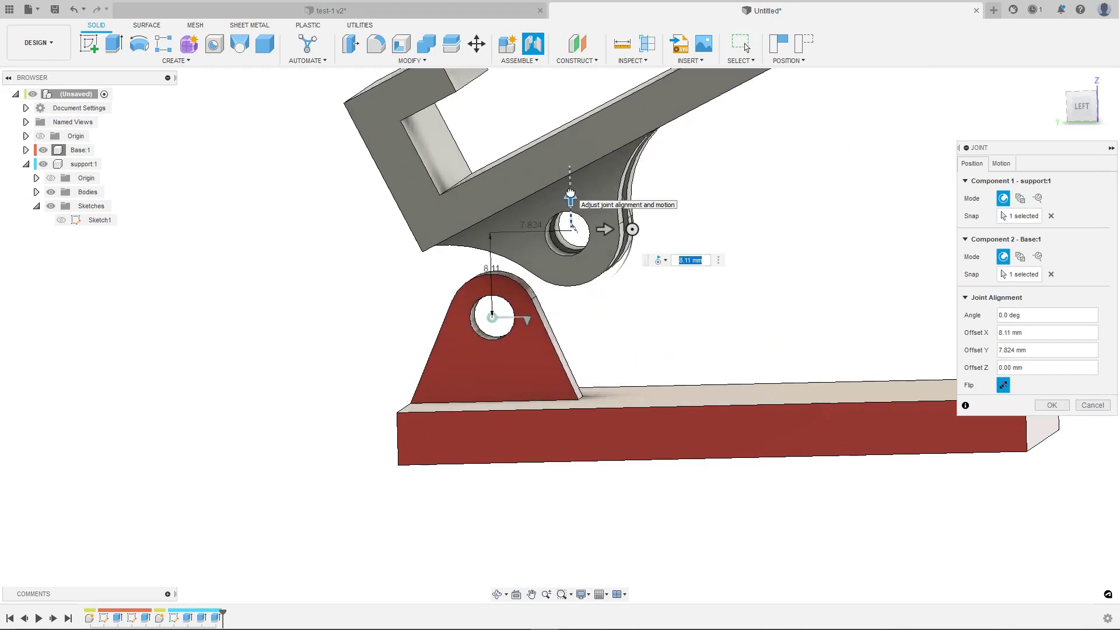
pyautogui.write('0')
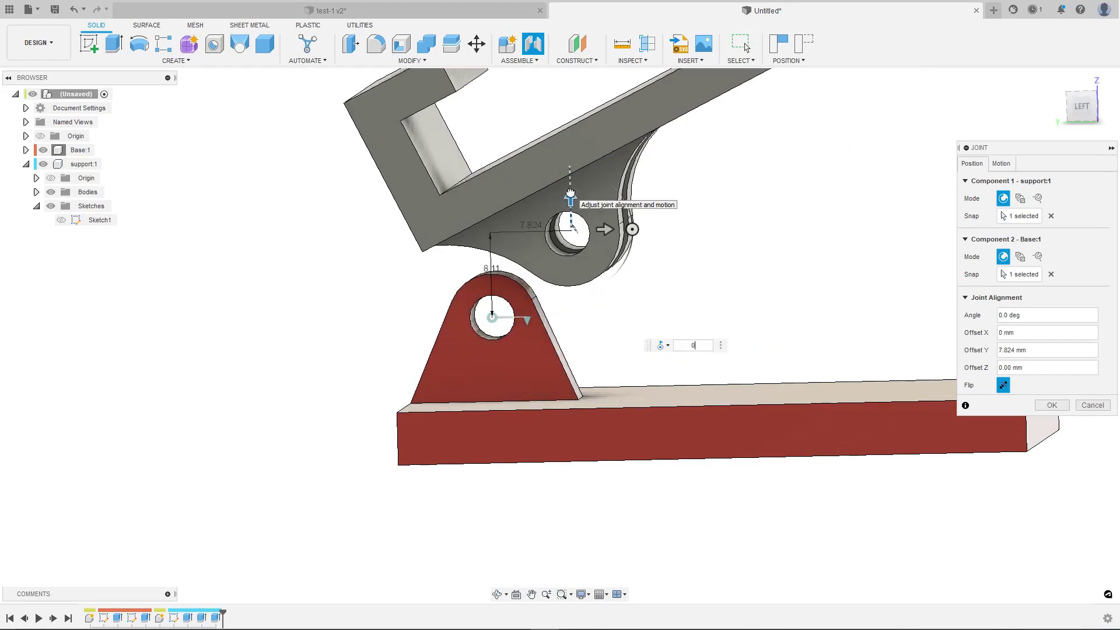
pyautogui.click(608, 314)
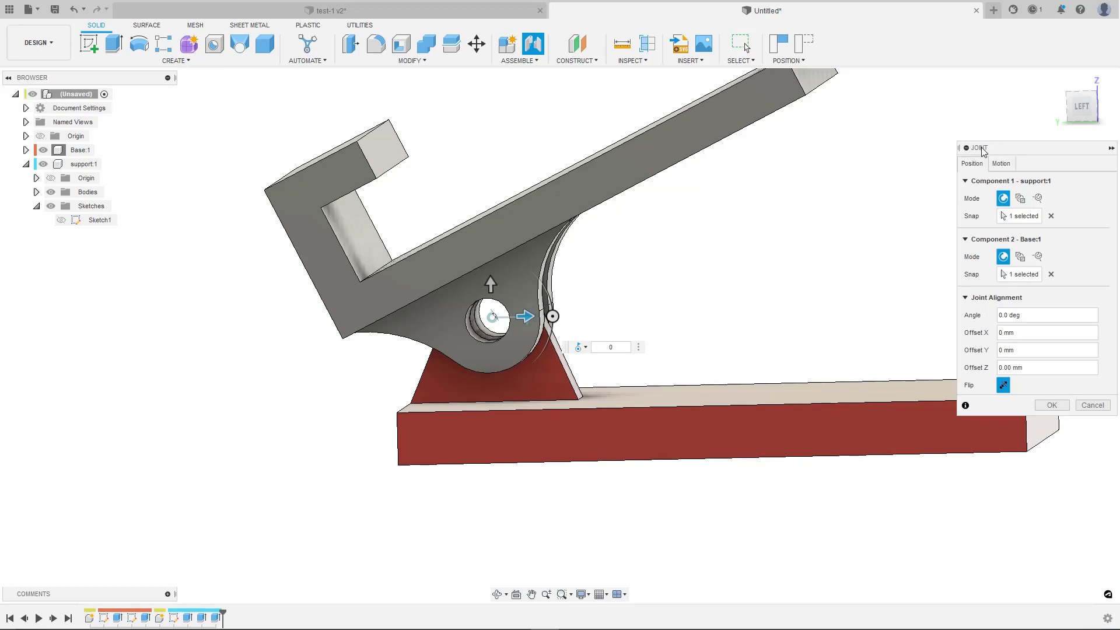
# Step: Try the Rigid motion type for the joint and preview its animation
pyautogui.click(1004, 167)
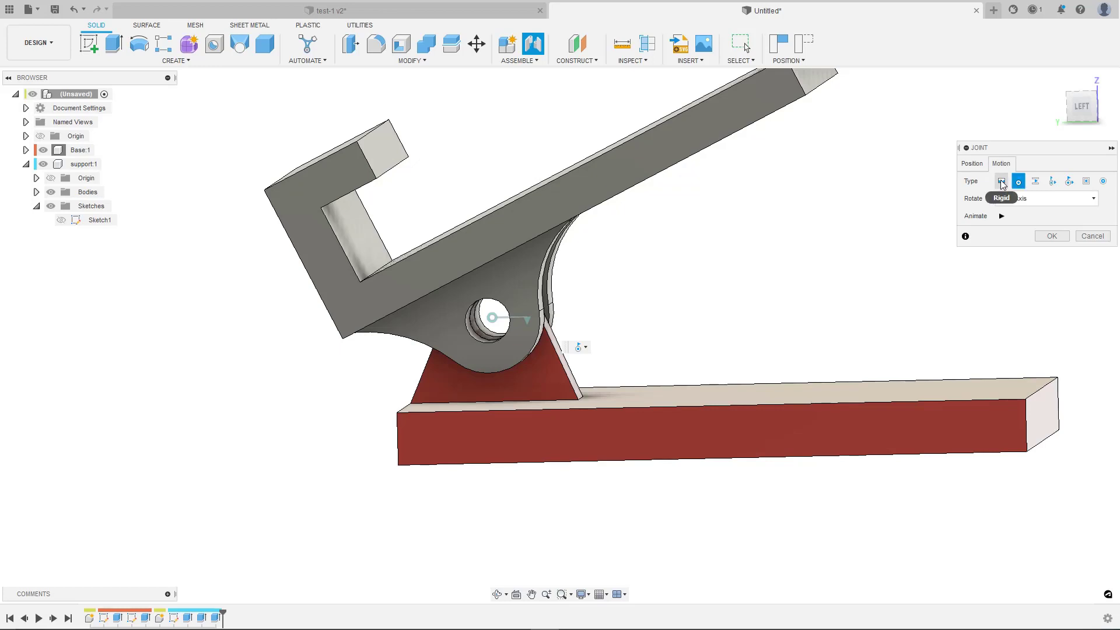
pyautogui.click(1001, 182)
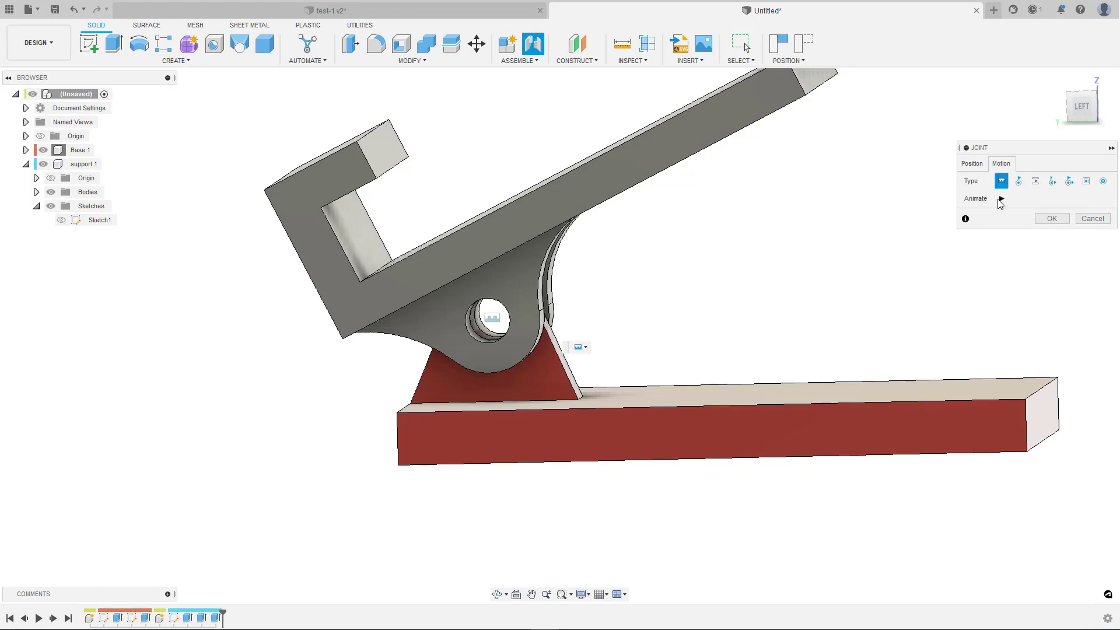
pyautogui.click(1001, 199)
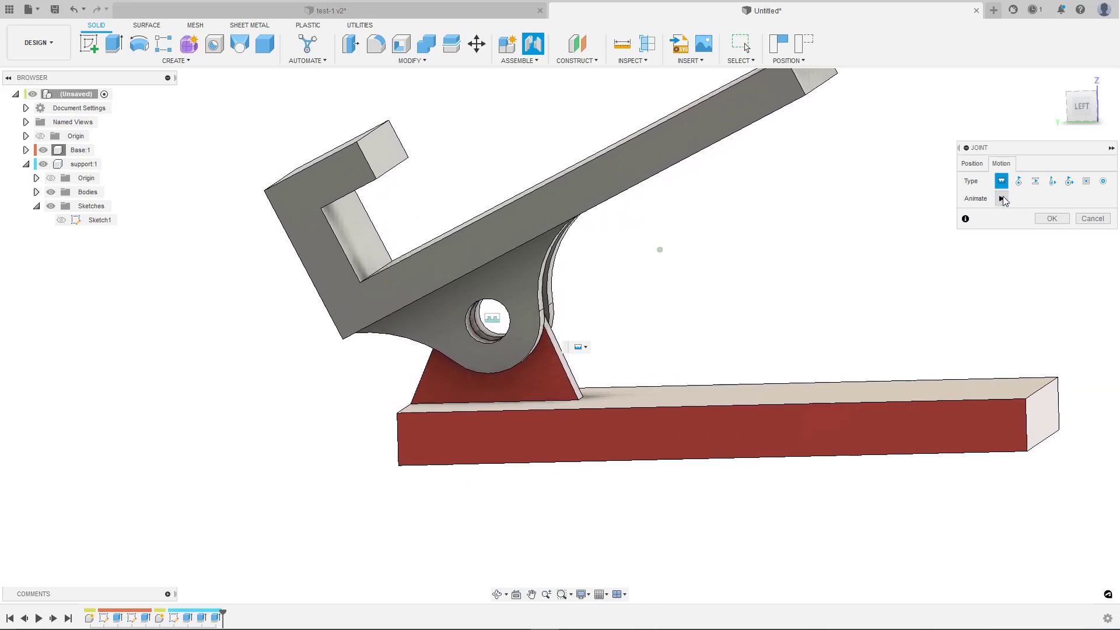
# Step: Set the joint's motion type to Revolute about the Z axis and preview its animation
pyautogui.click(1018, 181)
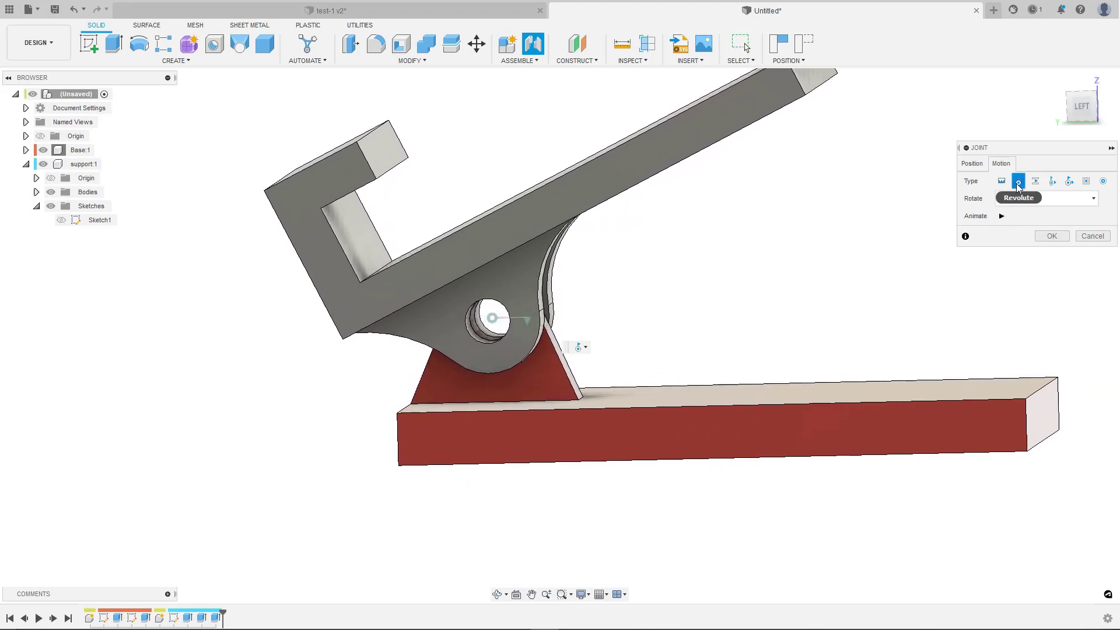
pyautogui.click(1001, 216)
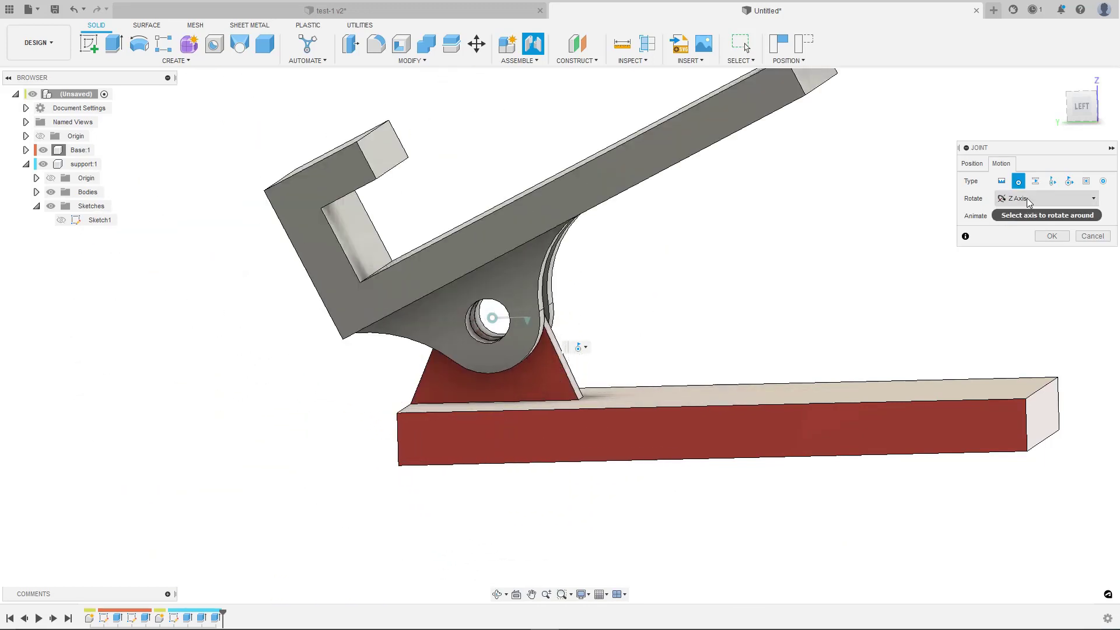
# Step: Try the Y axis as the joint's rotation axis, restore the Z axis, and preview the motion for each
pyautogui.click(1017, 228)
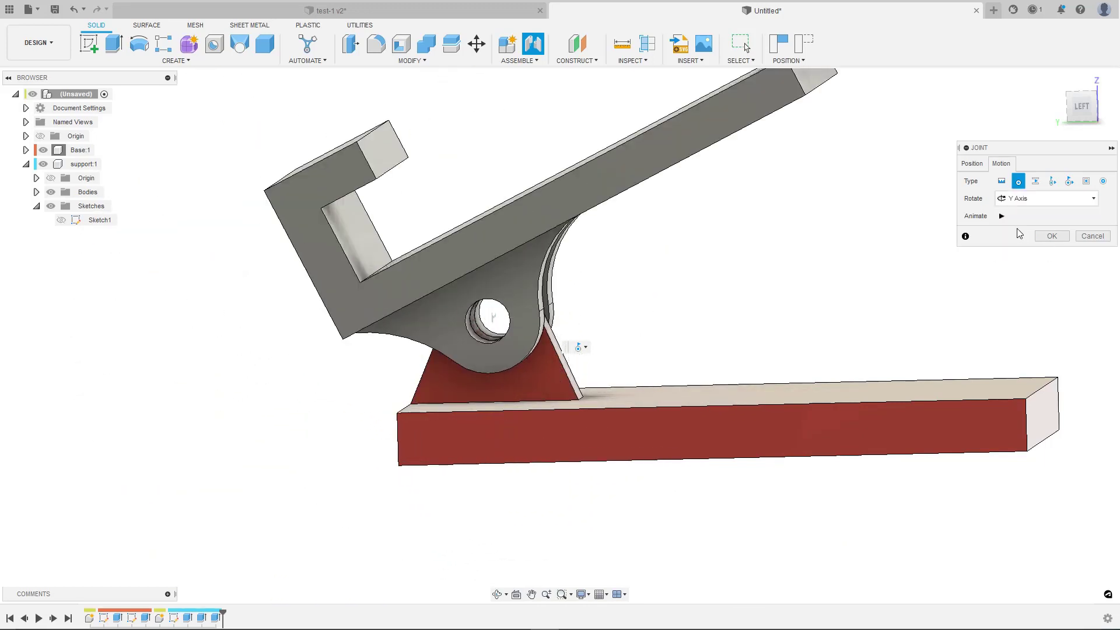
pyautogui.click(1001, 217)
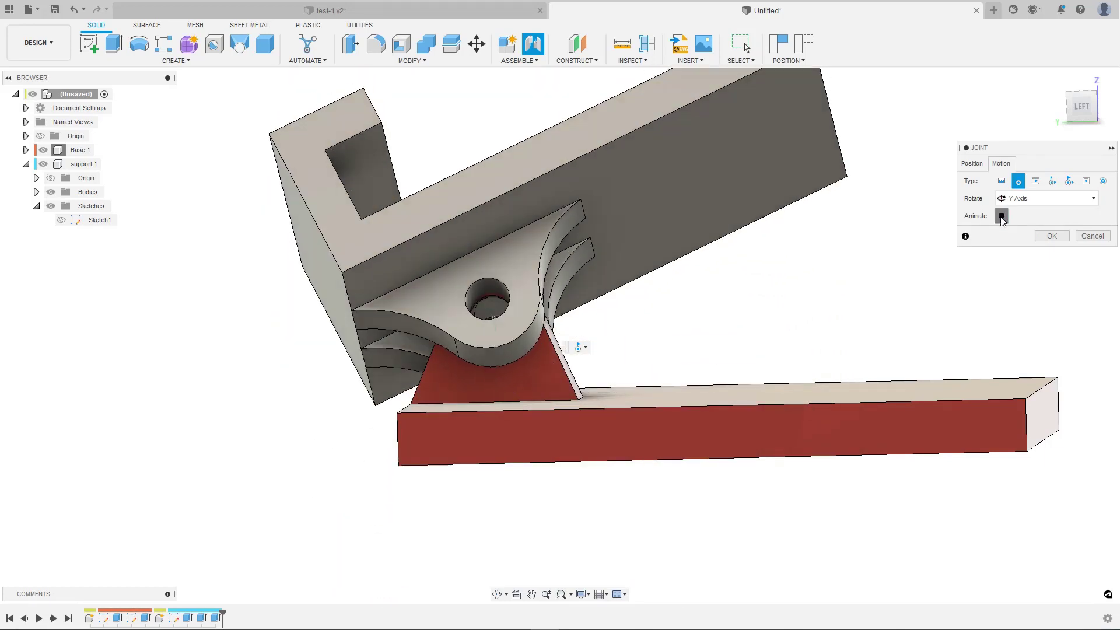
pyautogui.click(1017, 200)
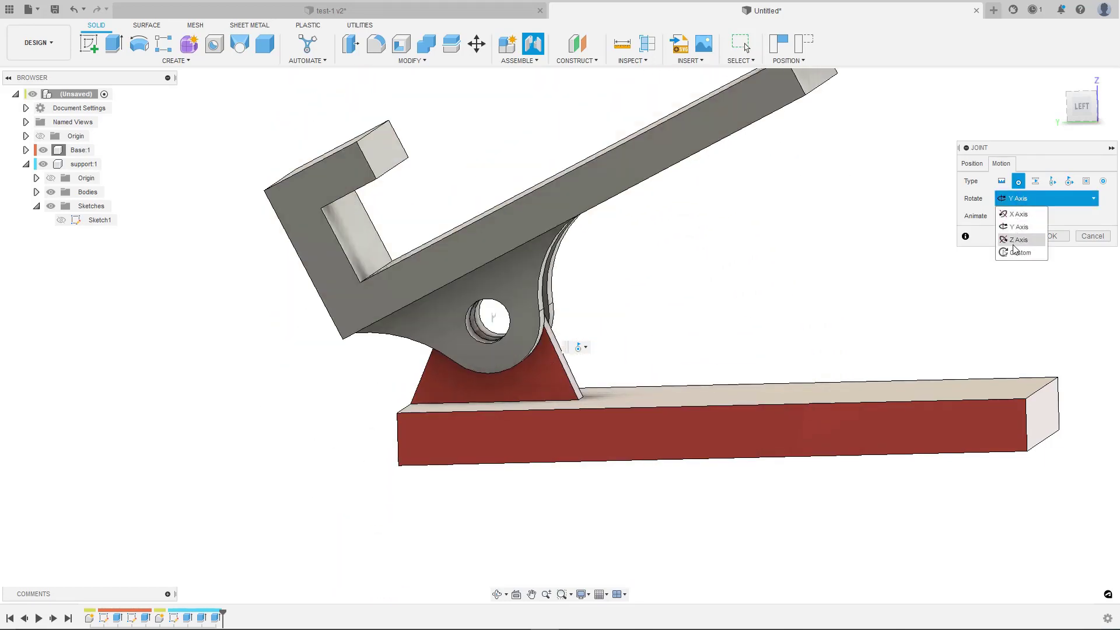
pyautogui.click(1018, 239)
pyautogui.click(1001, 216)
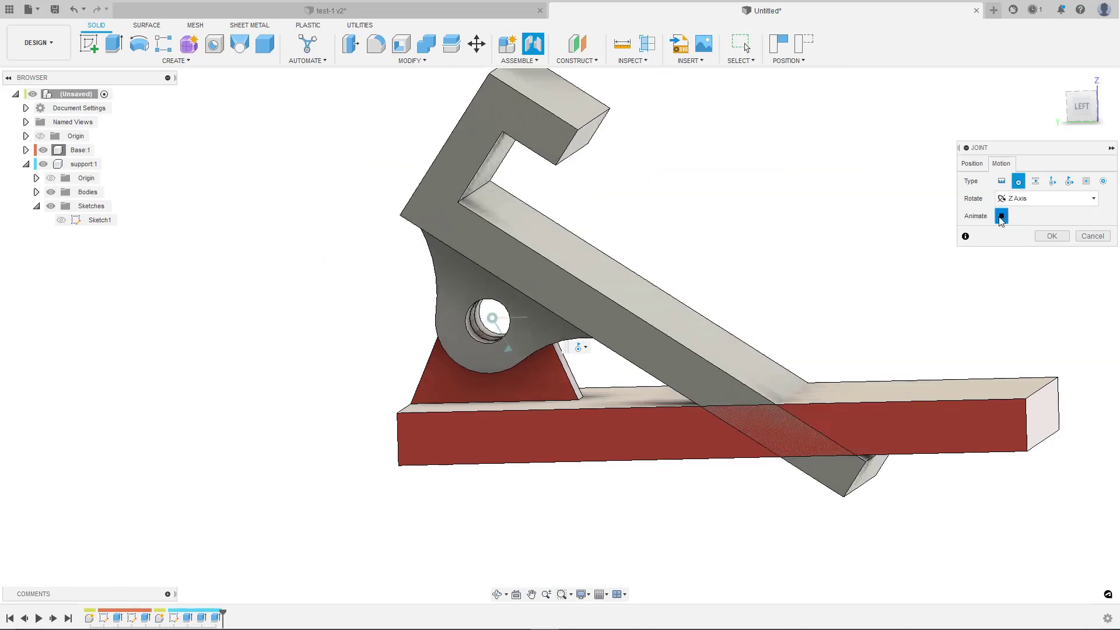
pyautogui.click(1001, 216)
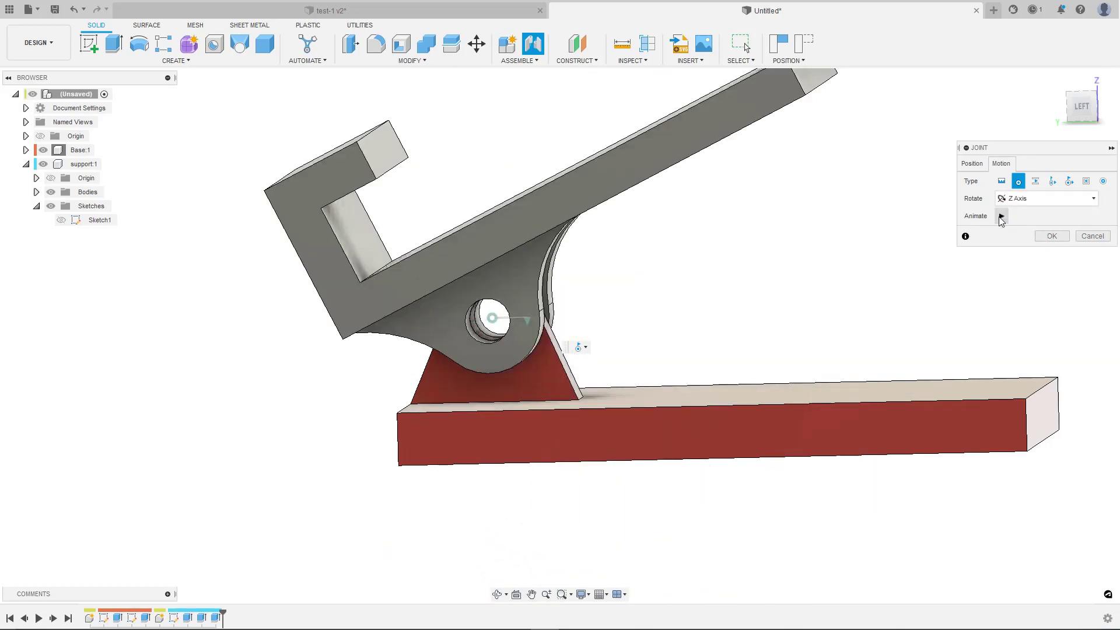
# Step: Try the Slider motion type along the Z axis for the joint and preview its animation
pyautogui.click(1036, 183)
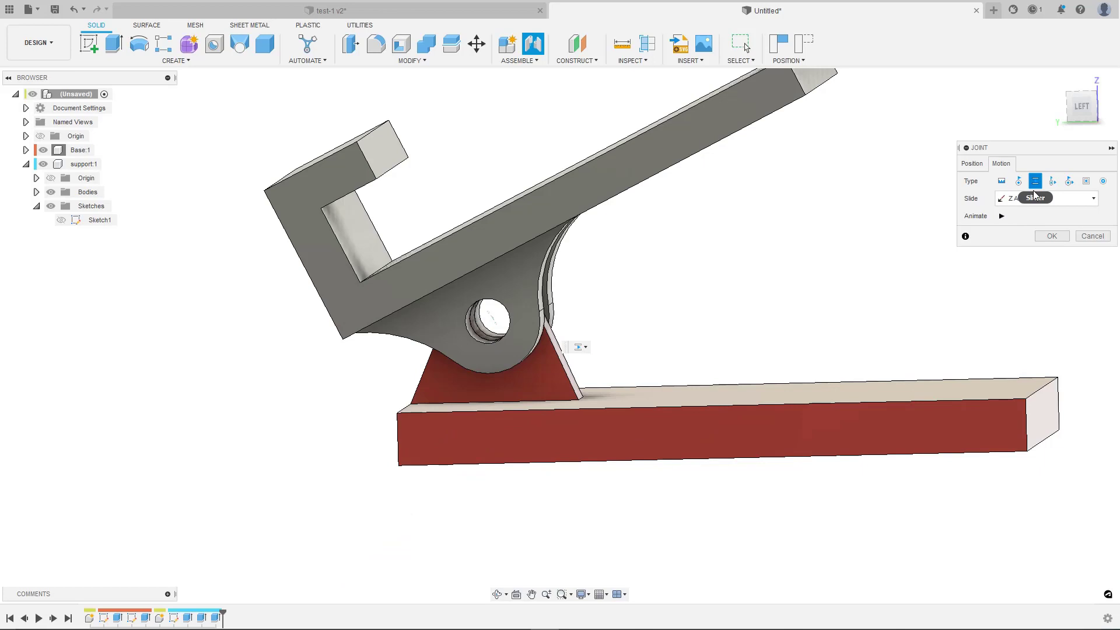
pyautogui.click(1001, 216)
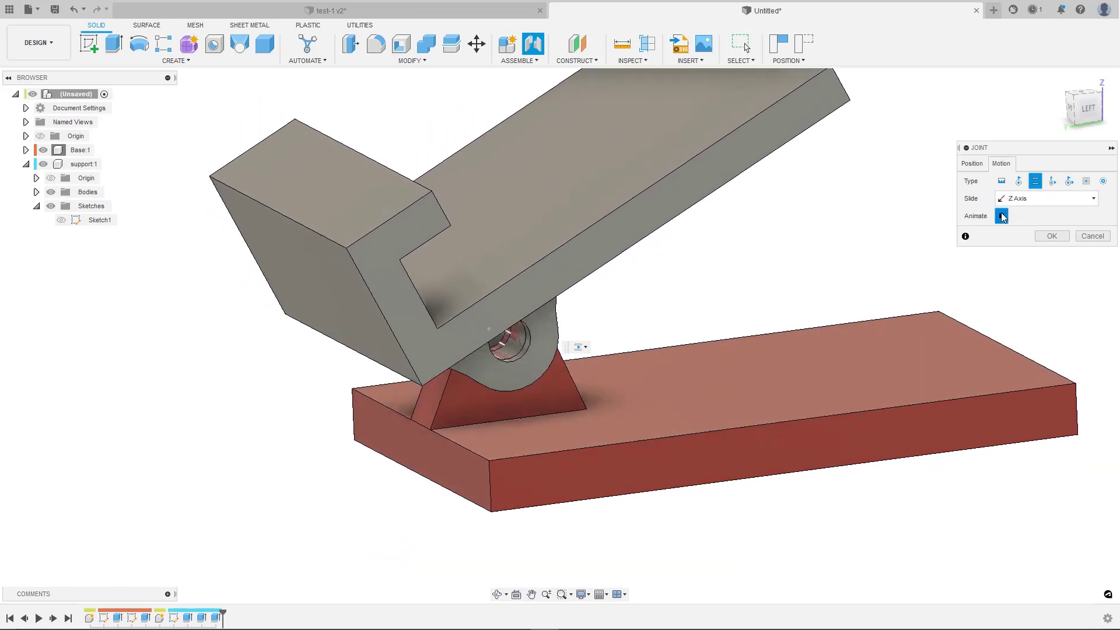
pyautogui.click(1001, 217)
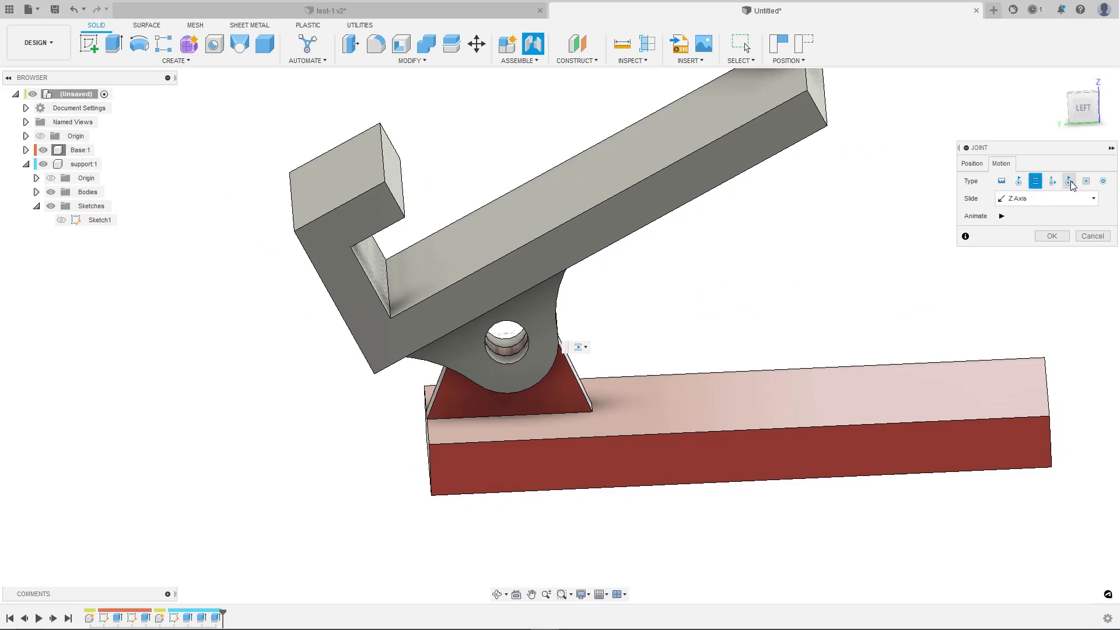
# Step: Set the joint's motion type back to Revolute about the Z axis and create the joint
pyautogui.click(1018, 182)
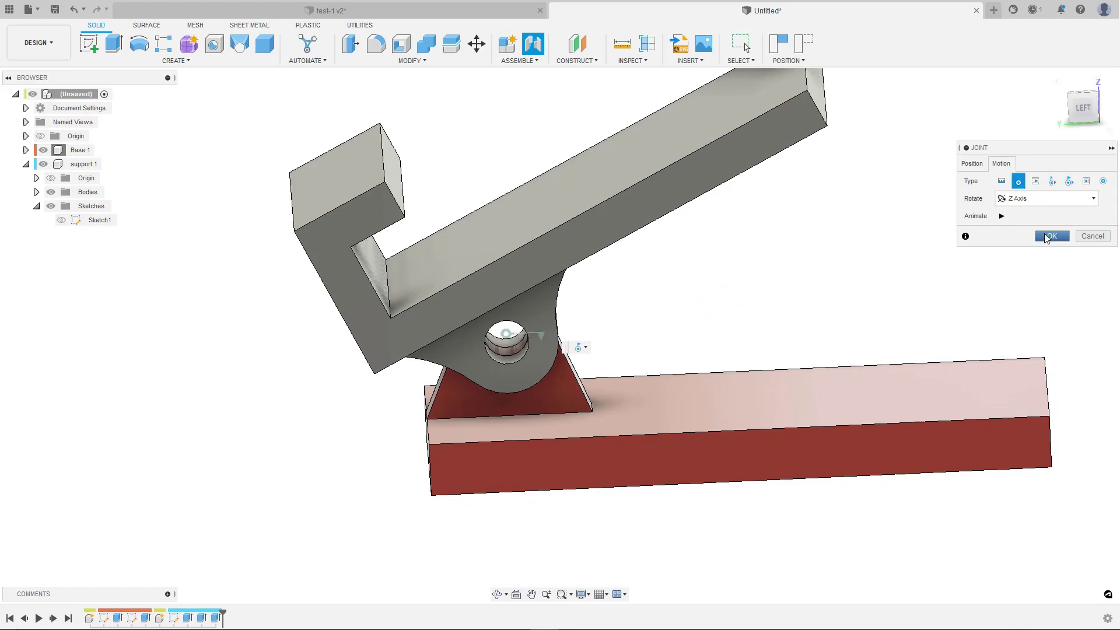
pyautogui.click(1051, 236)
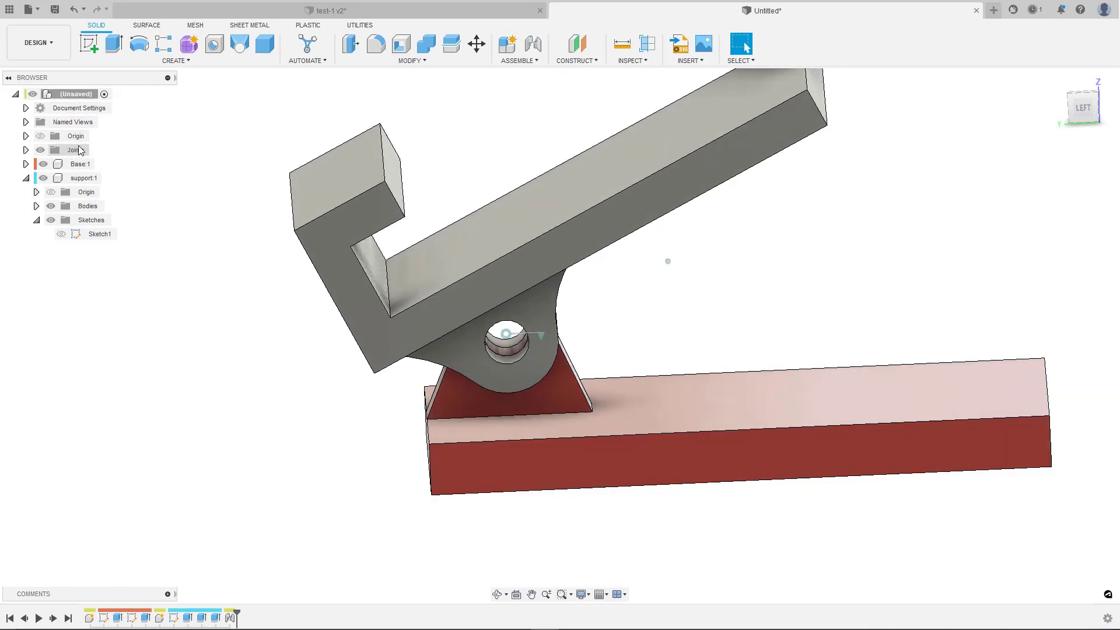
# Step: Select the new revolute joint and rotate the support arm about it by about 4.3 degrees
pyautogui.click(26, 150)
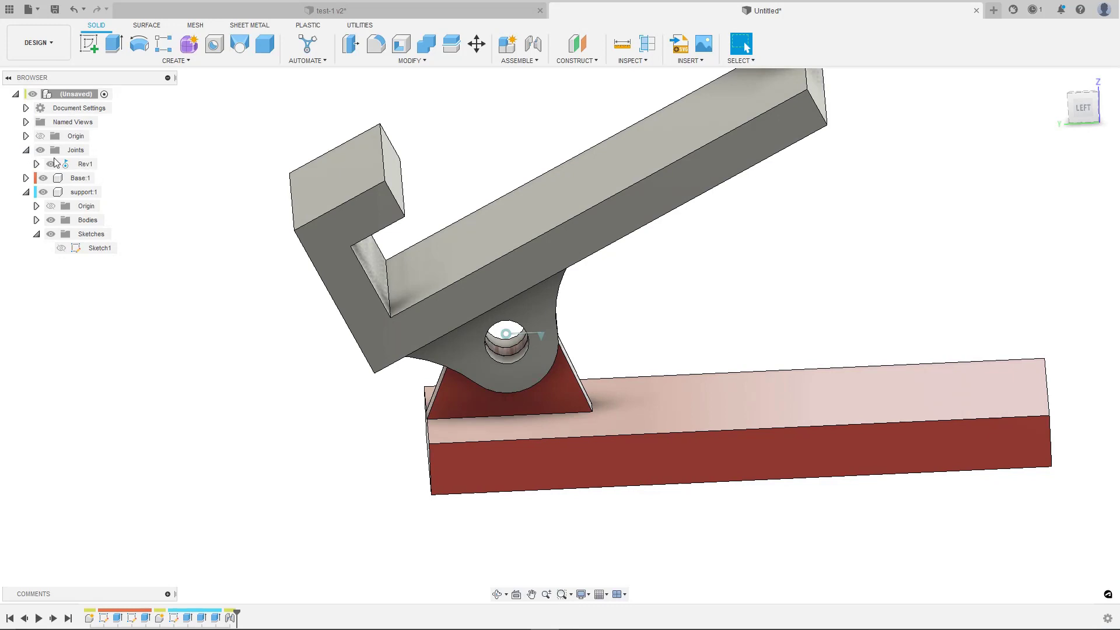
pyautogui.click(65, 163)
pyautogui.click(50, 163)
pyautogui.click(541, 332)
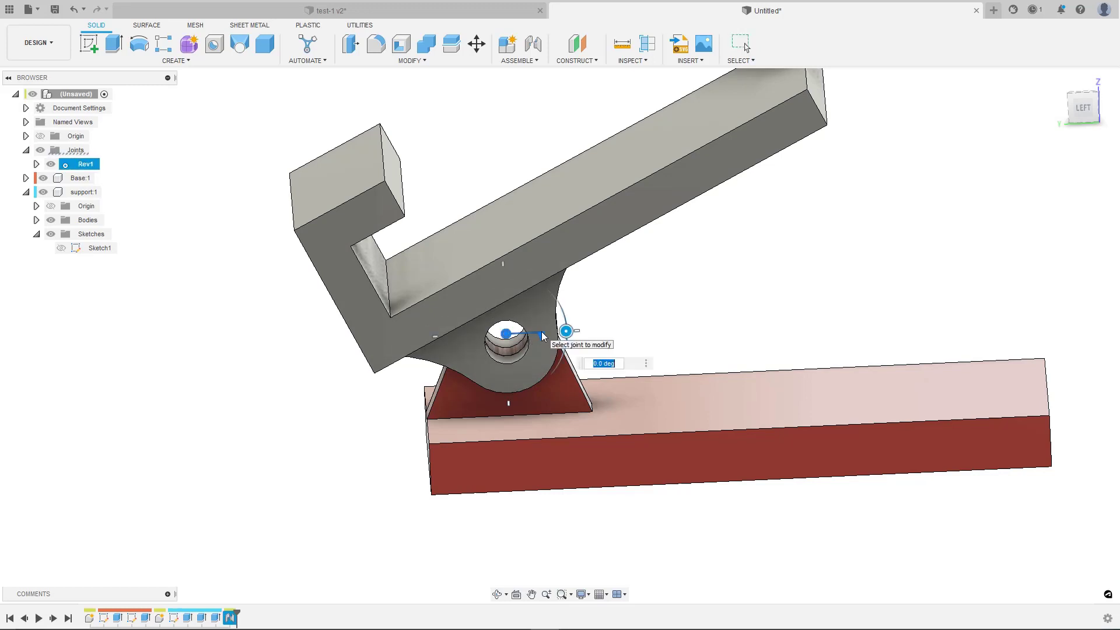
pyautogui.moveTo(568, 330)
pyautogui.mouseDown()
pyautogui.moveTo(560, 295)
pyautogui.moveTo(563, 352)
pyautogui.moveTo(569, 316)
pyautogui.moveTo(566, 334)
pyautogui.mouseUp()
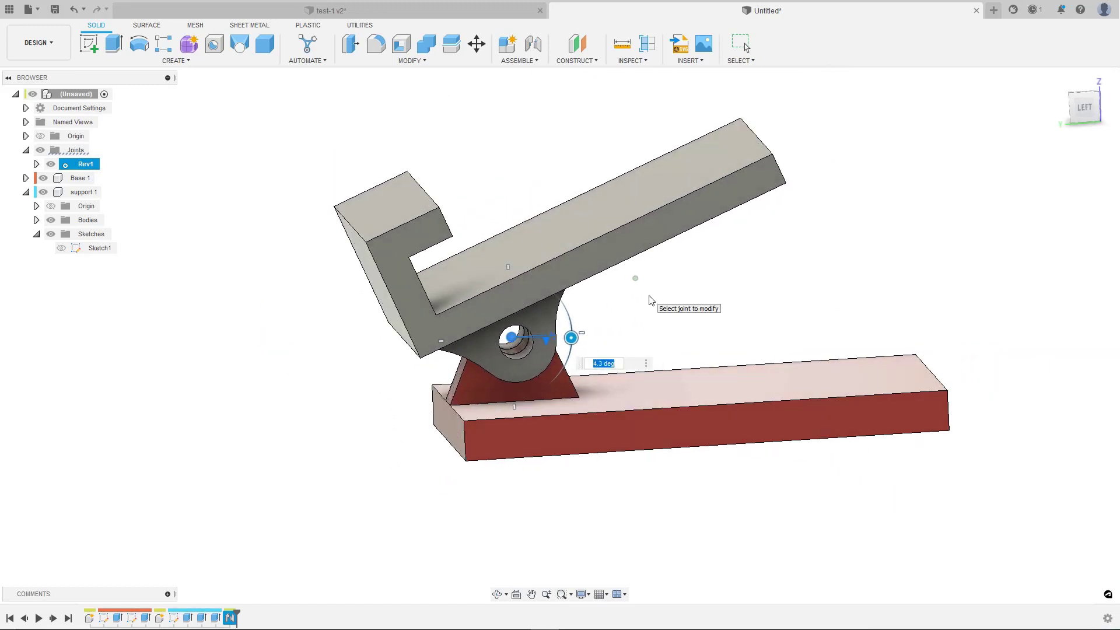
pyautogui.press('Escape')
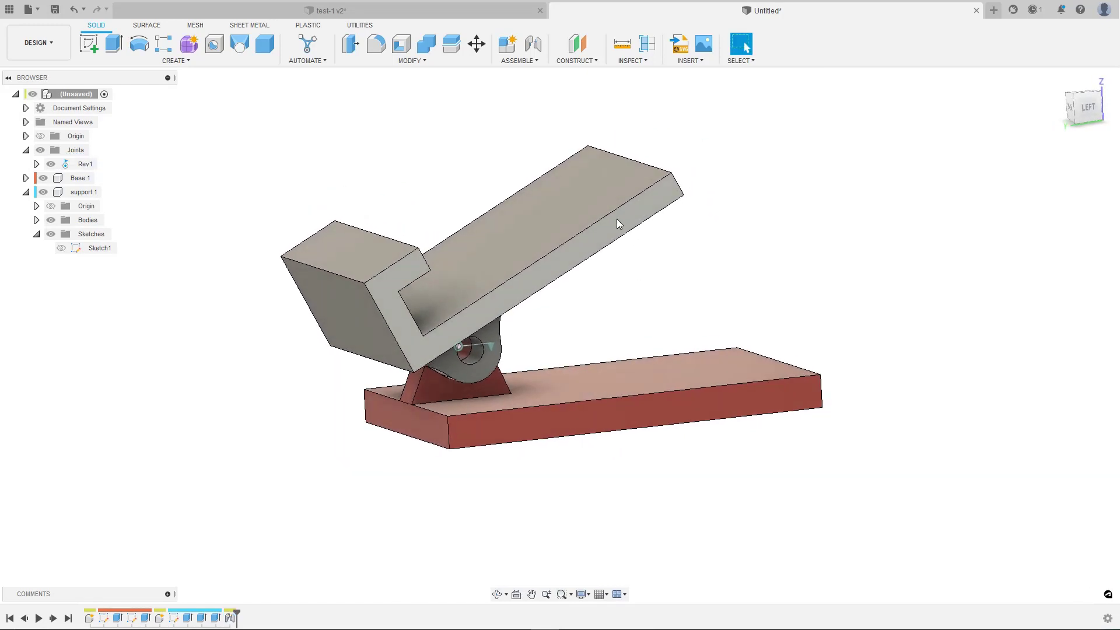
# Step: Ground the base component, capturing the current position of the moved components
pyautogui.moveTo(617, 220); pyautogui.dragTo(564, 373, button='middle')
pyautogui.keyDown('shift'); pyautogui.moveTo(653, 363); pyautogui.dragTo(441, 347, button='middle'); pyautogui.keyUp('shift')
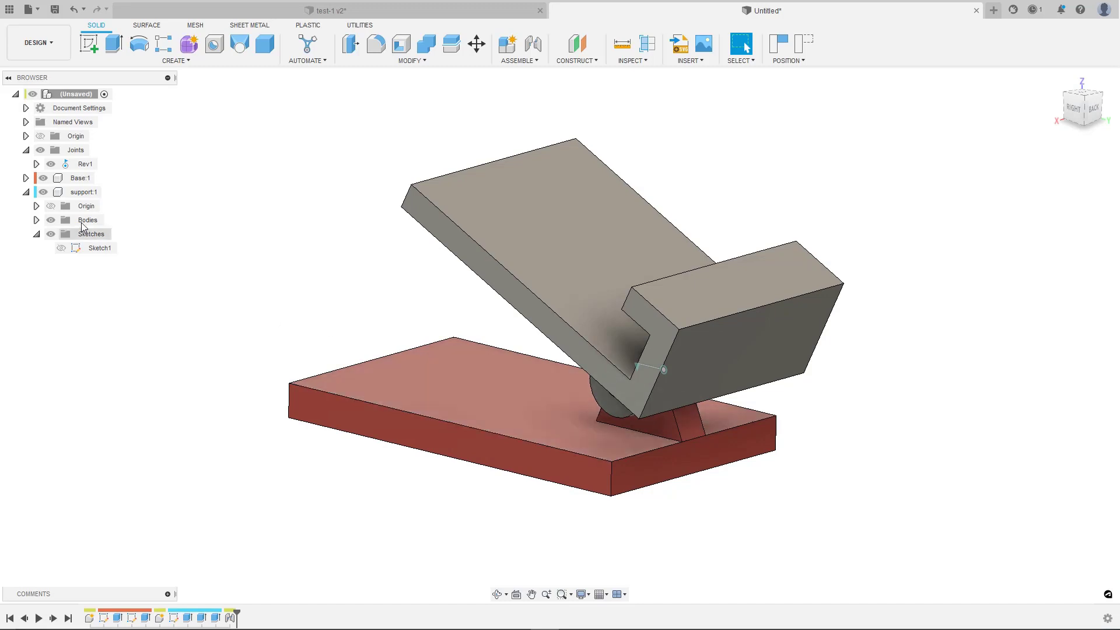
pyautogui.rightClick(57, 181)
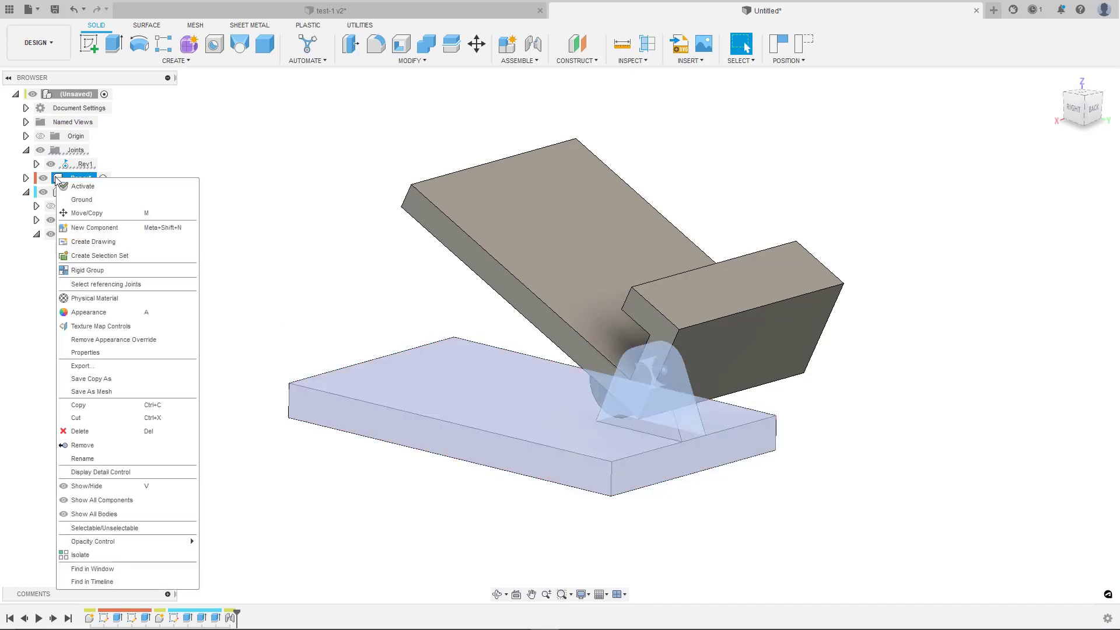
pyautogui.click(76, 199)
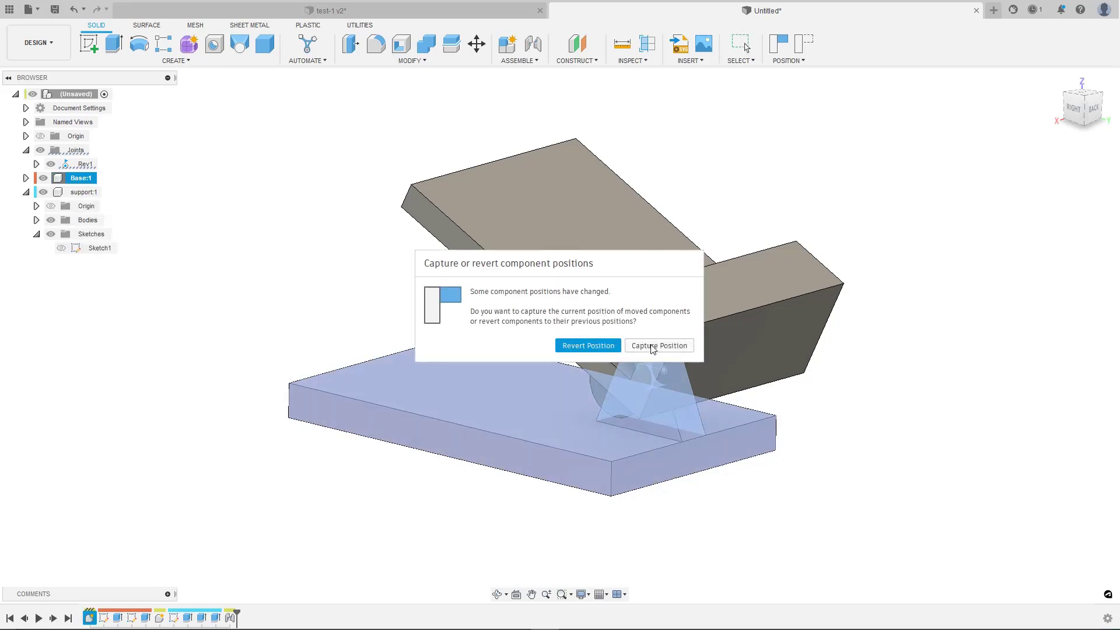
pyautogui.click(651, 346)
pyautogui.click(279, 232)
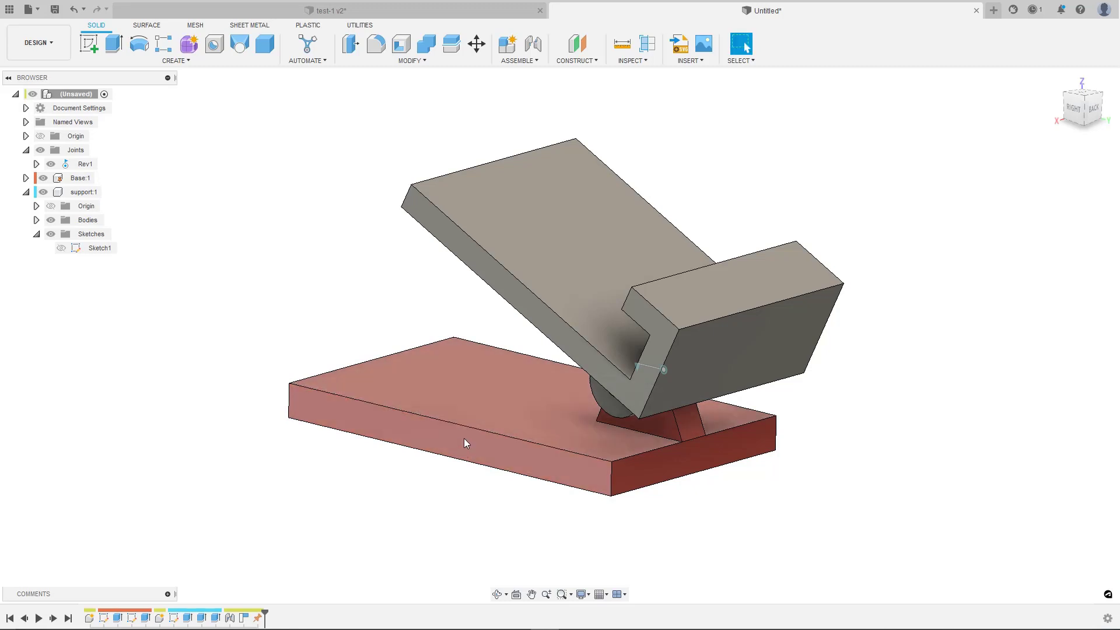
# Step: Test the assembly by trying to move the grounded base and swinging the support arm about its pivot
pyautogui.moveTo(503, 453); pyautogui.dragTo(495, 447)
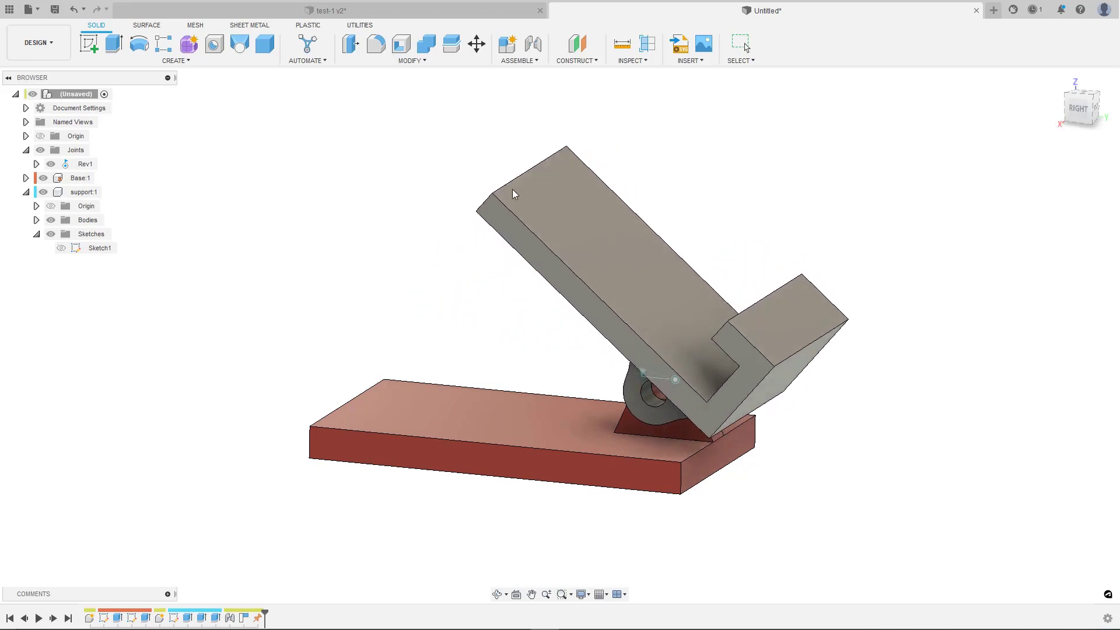
pyautogui.moveTo(512, 190)
pyautogui.mouseDown()
pyautogui.moveTo(461, 261)
pyautogui.moveTo(497, 205)
pyautogui.moveTo(468, 243)
pyautogui.moveTo(536, 182)
pyautogui.moveTo(464, 274)
pyautogui.moveTo(499, 204)
pyautogui.moveTo(509, 210)
pyautogui.mouseUp()
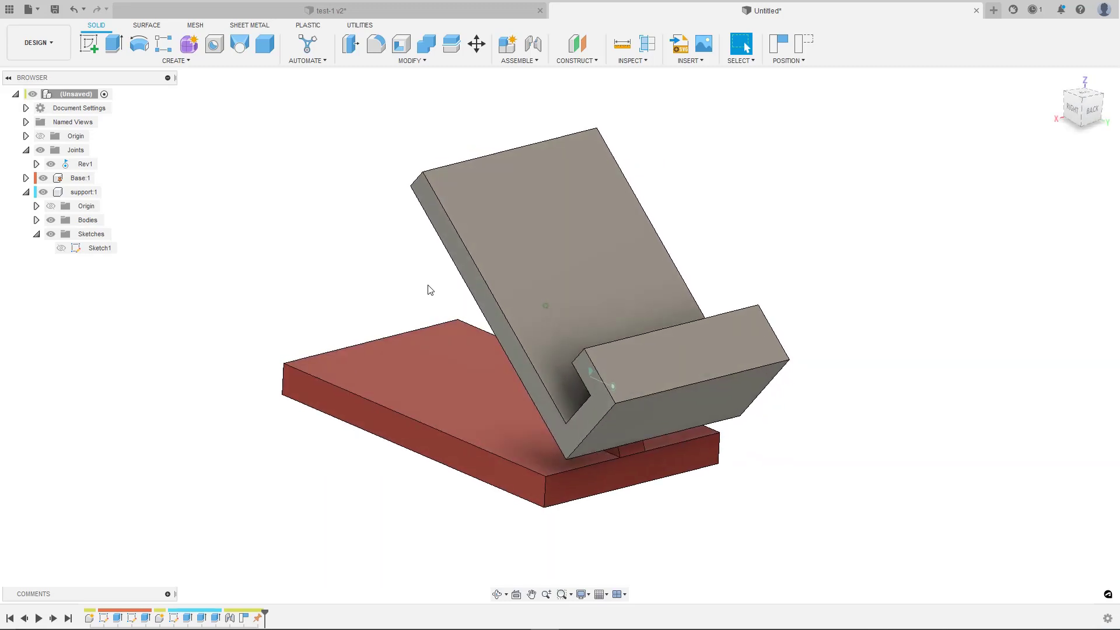
# Step: Open the McMaster-Carr component catalogue, reposition and enlarge its window, and close it without inserting a part
pyautogui.click(689, 62)
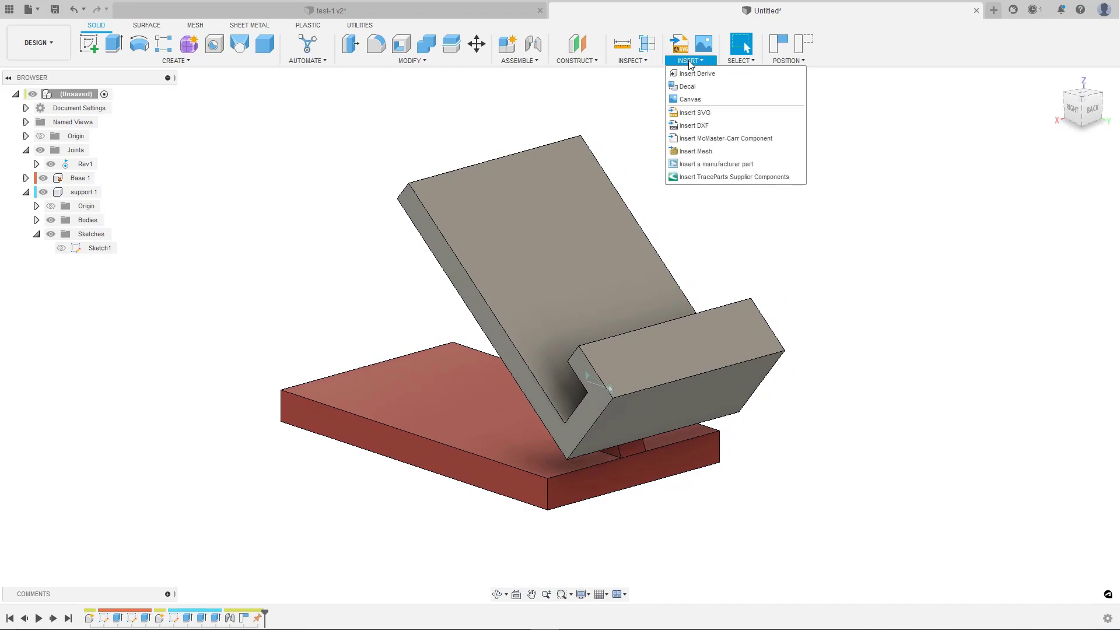
pyautogui.click(702, 142)
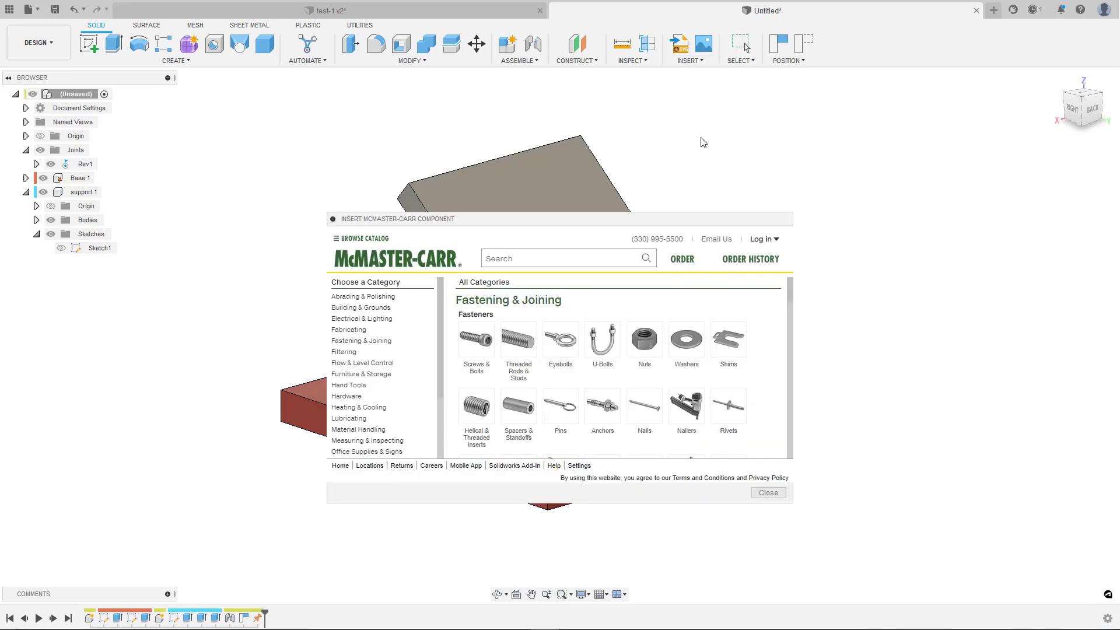
pyautogui.moveTo(617, 225); pyautogui.dragTo(727, 63)
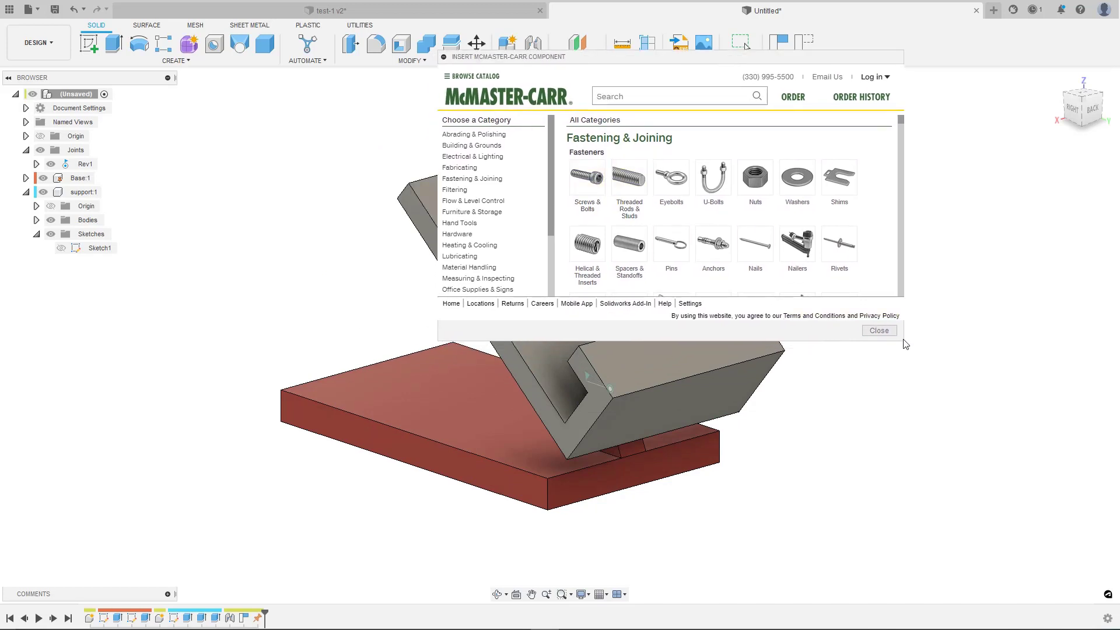
pyautogui.moveTo(904, 340); pyautogui.dragTo(989, 492)
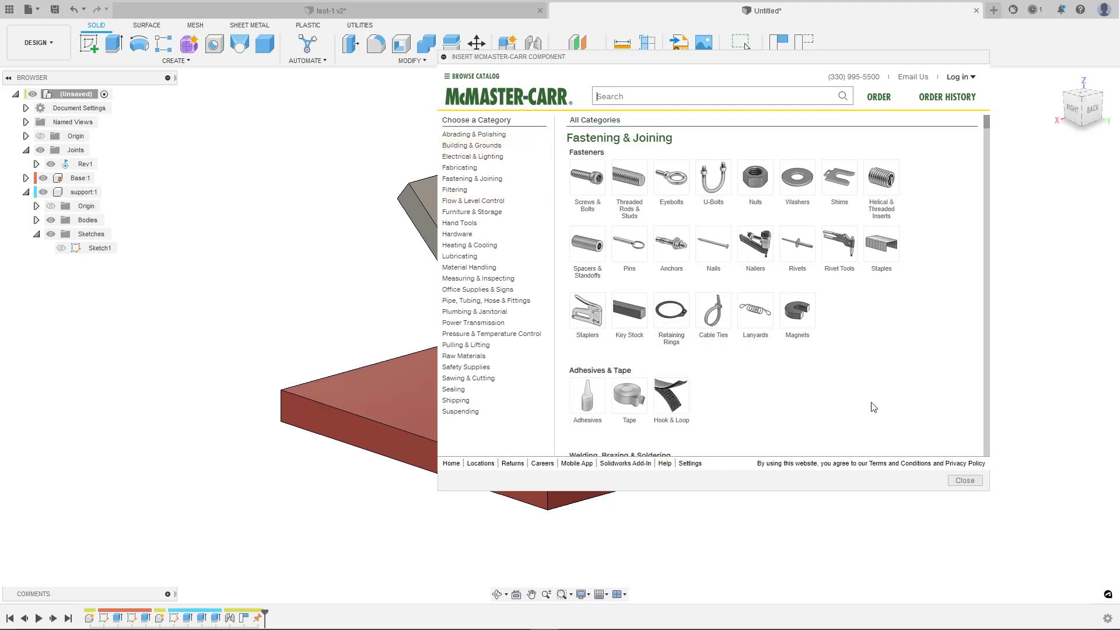
pyautogui.click(964, 481)
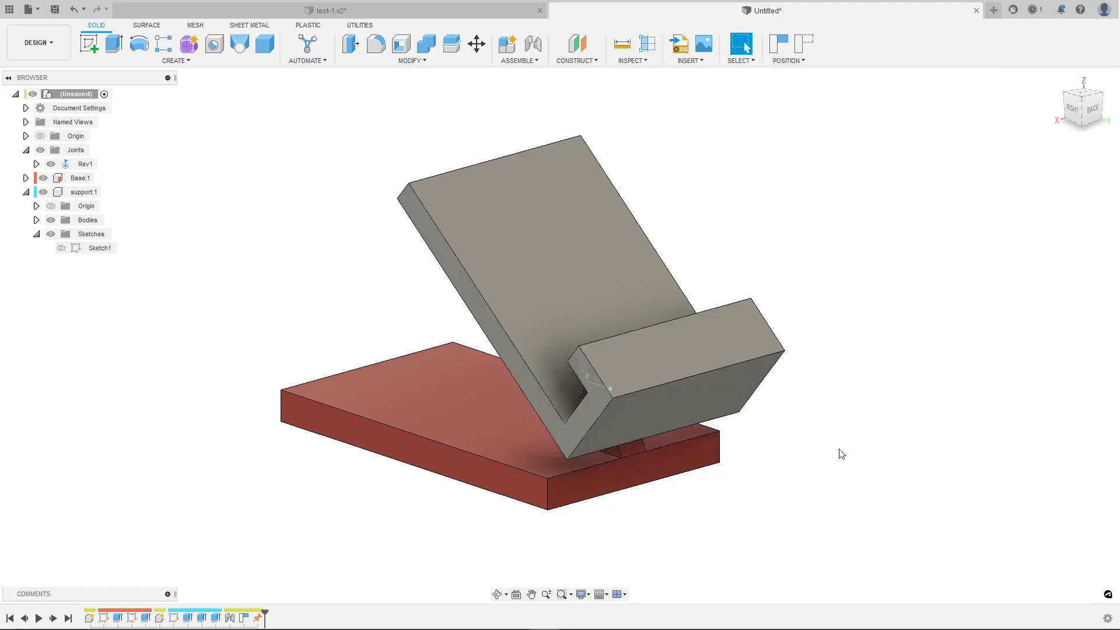
# Step: Measure the distance between the outer faces of the two support lugs
pyautogui.keyDown('shift'); pyautogui.moveTo(840, 449); pyautogui.dragTo(822, 416, button='middle'); pyautogui.keyUp('shift')
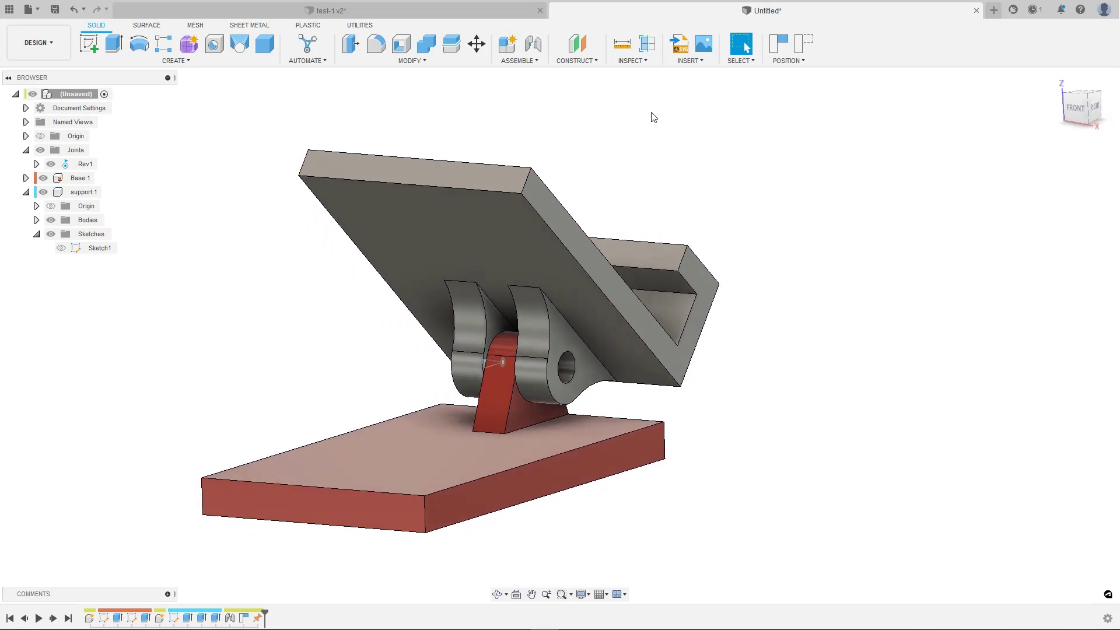
pyautogui.click(633, 61)
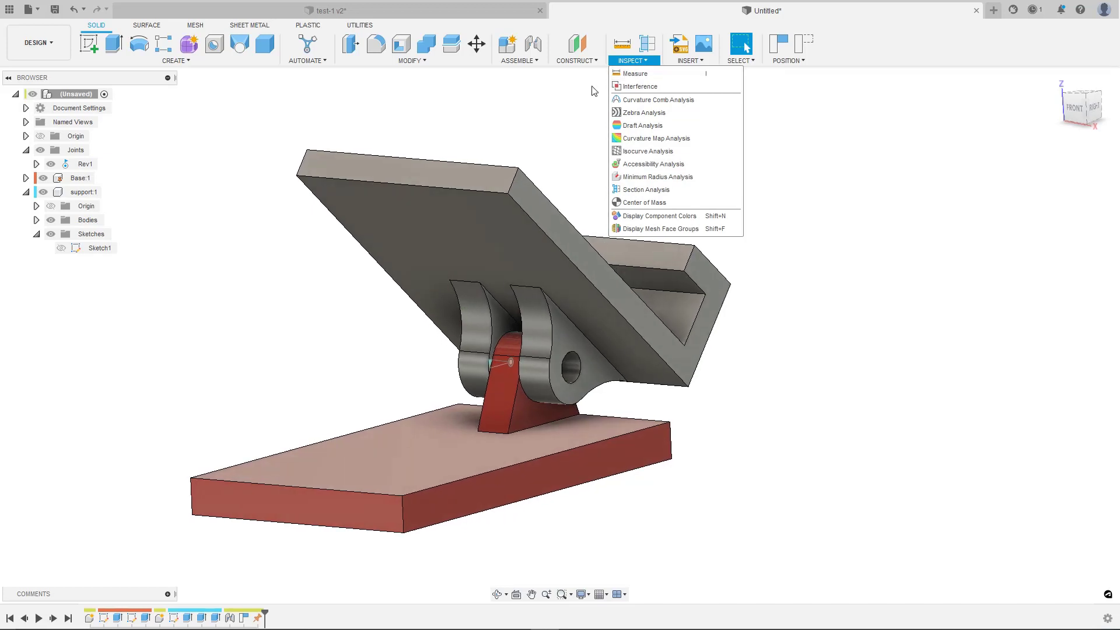
pyautogui.click(497, 111)
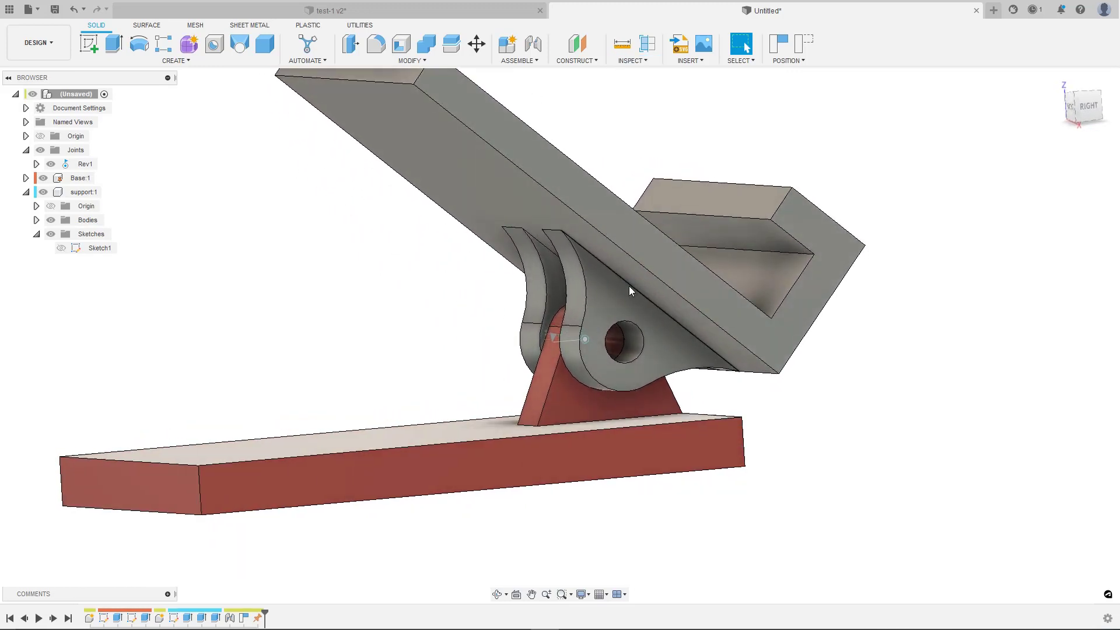
pyautogui.press('i')
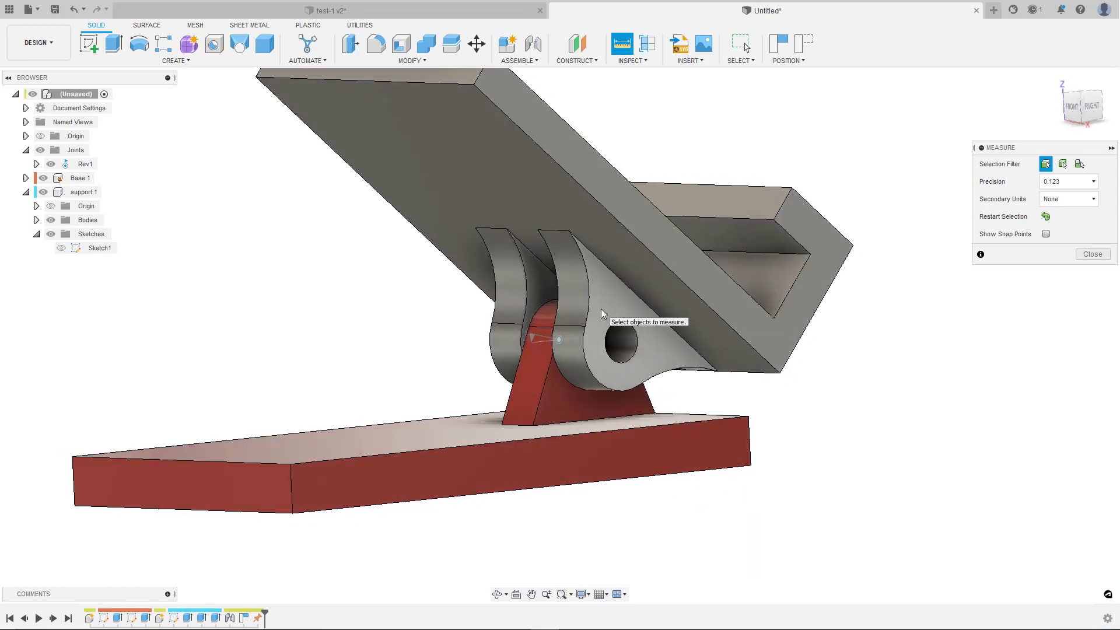
pyautogui.click(603, 314)
pyautogui.keyDown('shift'); pyautogui.moveTo(602, 309); pyautogui.dragTo(609, 310, button='middle'); pyautogui.keyUp('shift')
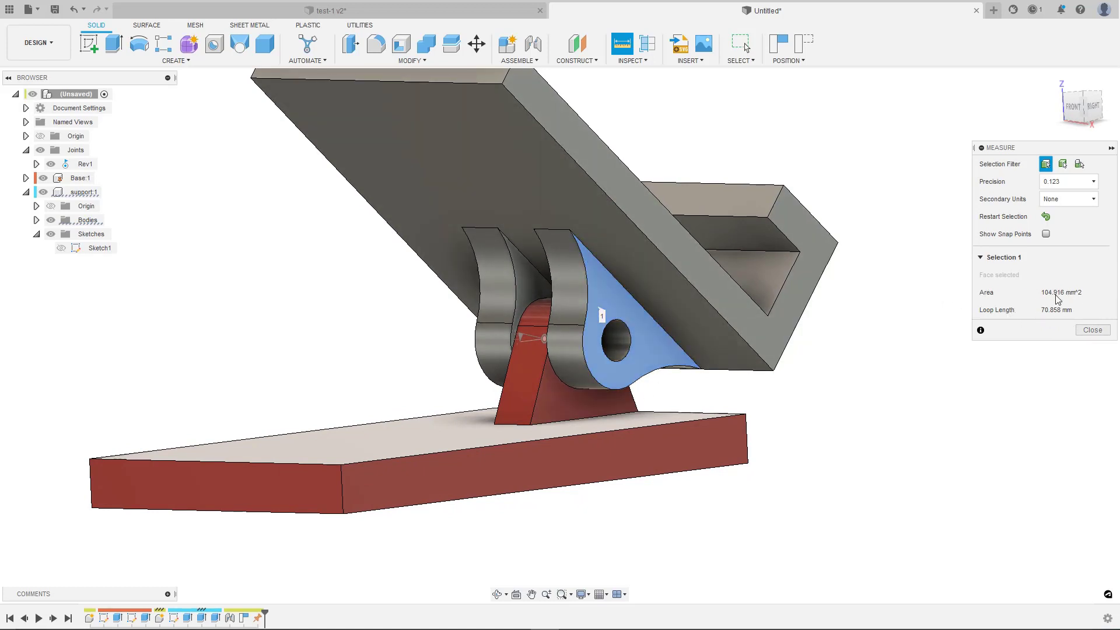
pyautogui.keyDown('shift'); pyautogui.moveTo(910, 300); pyautogui.dragTo(400, 306, button='middle'); pyautogui.keyUp('shift')
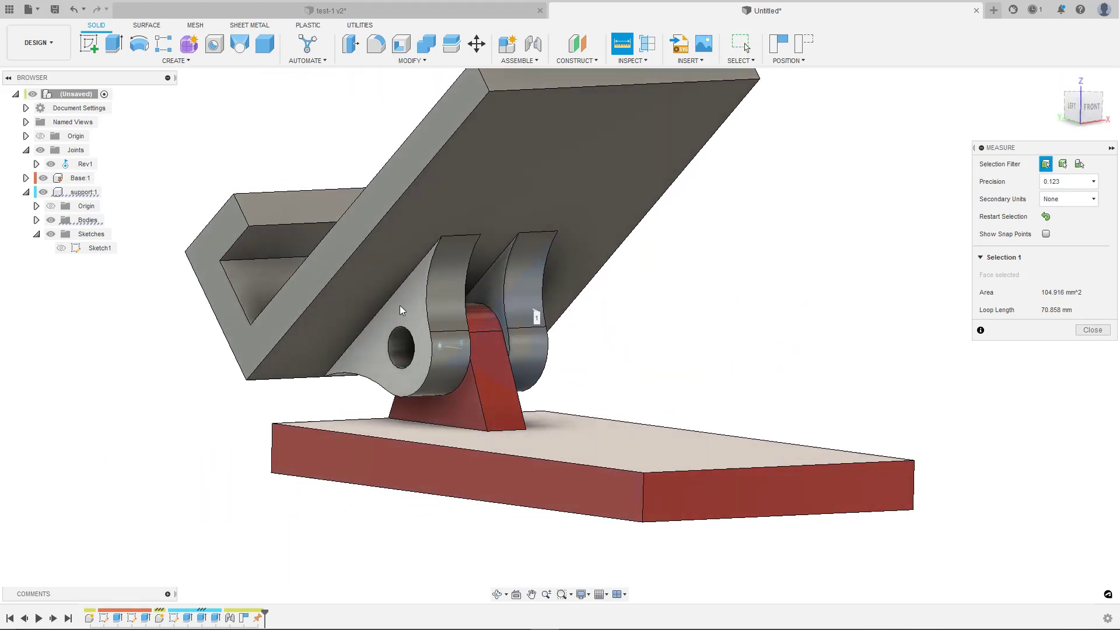
pyautogui.click(400, 305)
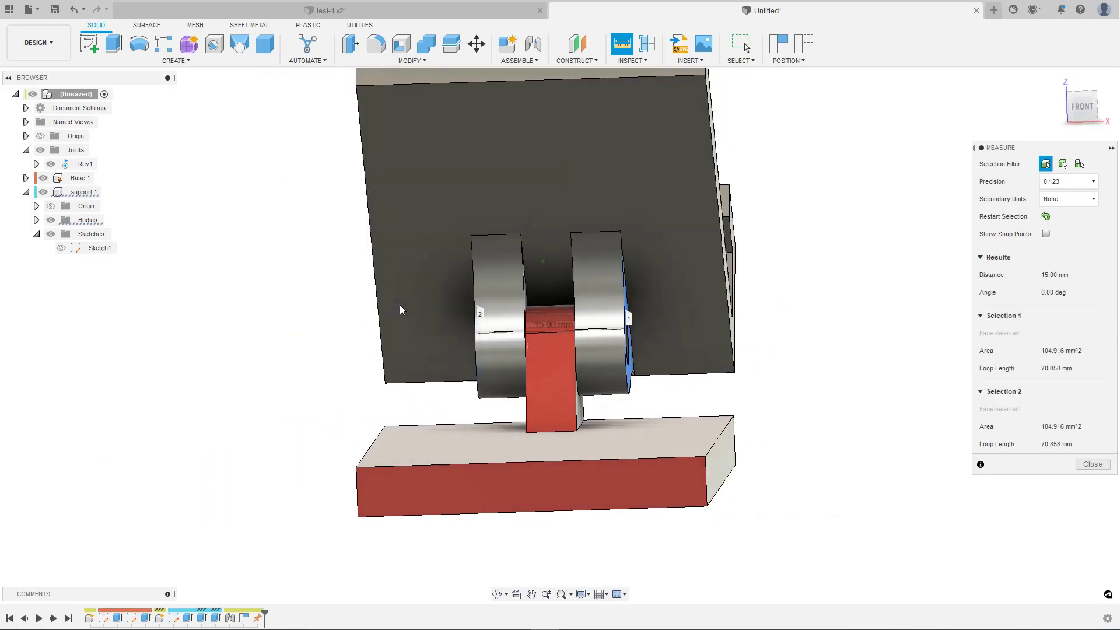
pyautogui.keyDown('shift'); pyautogui.moveTo(400, 305); pyautogui.dragTo(570, 316, button='middle'); pyautogui.keyUp('shift')
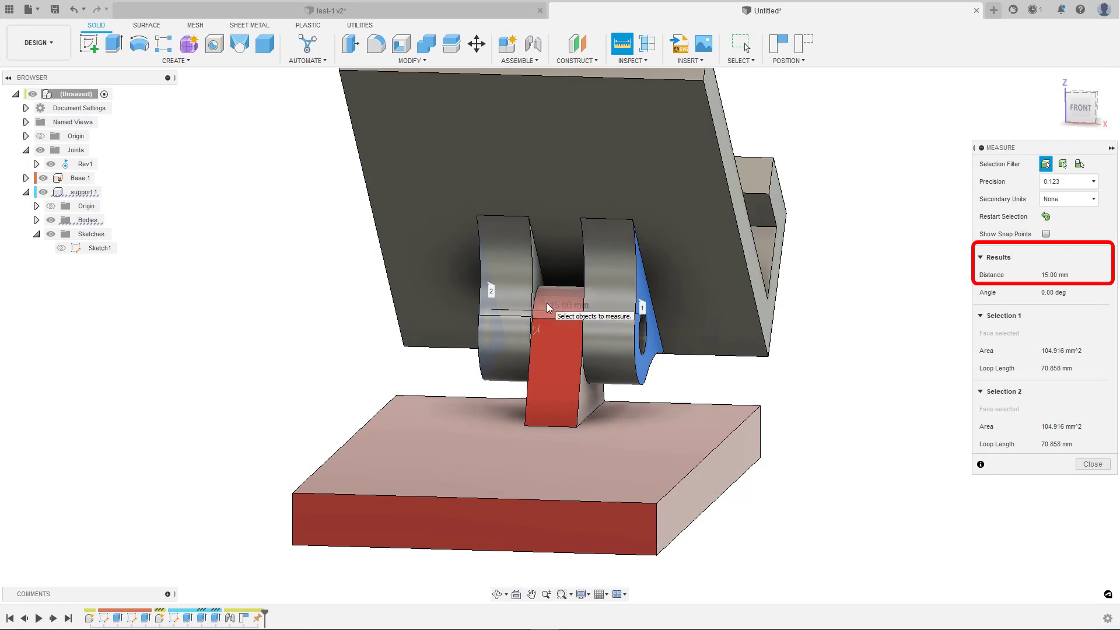
pyautogui.keyDown('shift'); pyautogui.moveTo(547, 302); pyautogui.dragTo(571, 307, button='middle'); pyautogui.keyUp('shift')
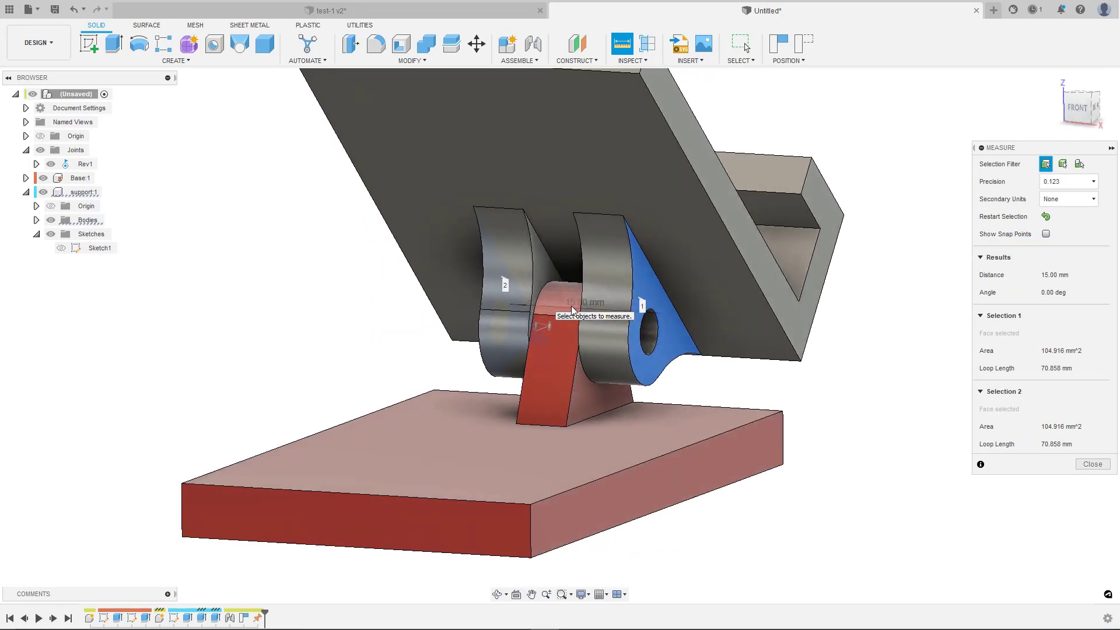
pyautogui.keyDown('shift'); pyautogui.moveTo(488, 324); pyautogui.dragTo(414, 330, button='middle'); pyautogui.keyUp('shift')
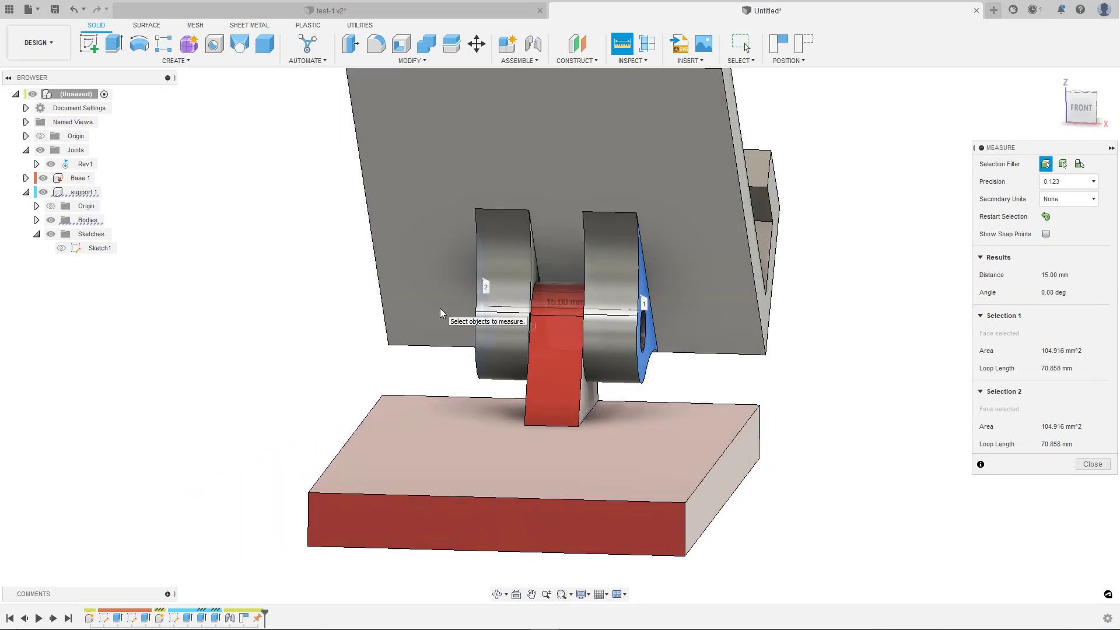
# Step: Close the measurement, open the McMaster-Carr component catalogue, and reposition and enlarge its window
pyautogui.keyDown('shift'); pyautogui.moveTo(441, 309); pyautogui.dragTo(446, 312, button='middle'); pyautogui.keyUp('shift')
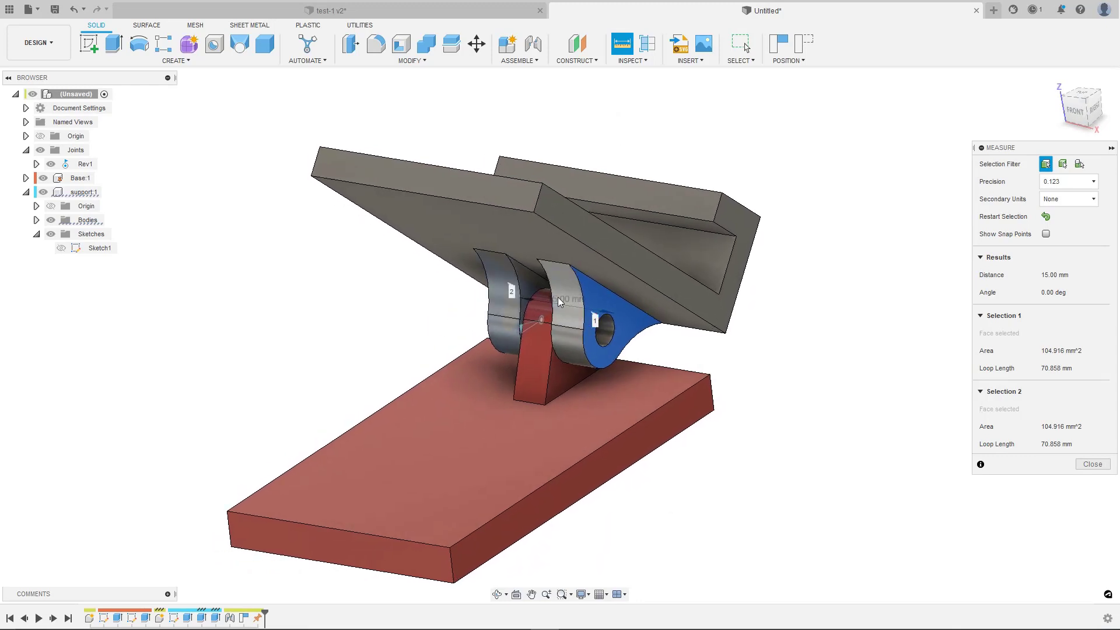
pyautogui.press('Escape')
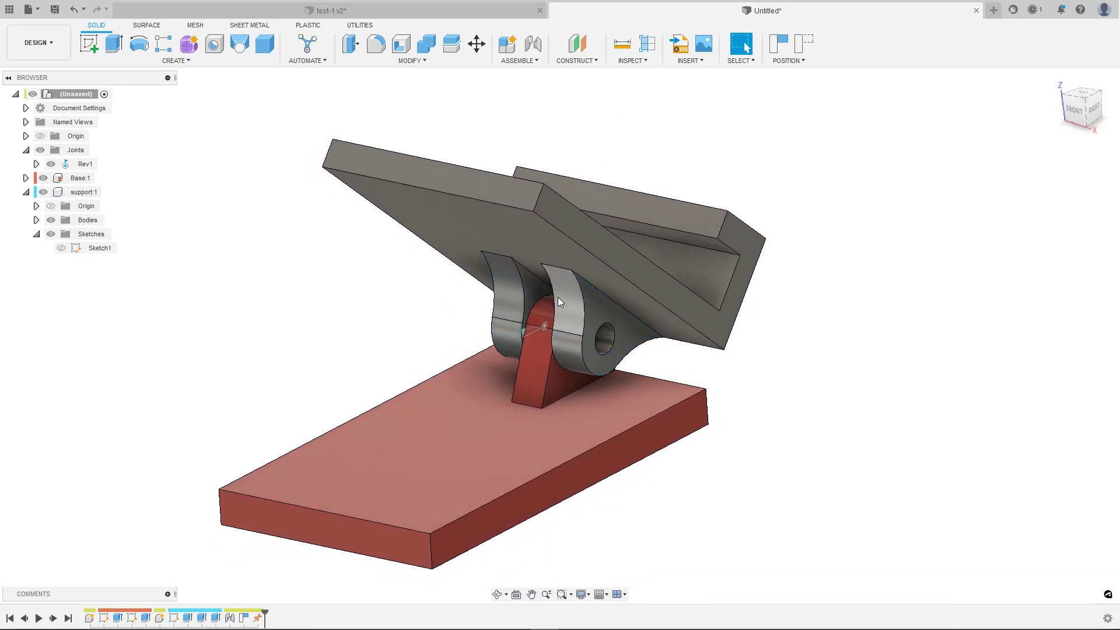
pyautogui.keyDown('shift'); pyautogui.moveTo(558, 297); pyautogui.dragTo(708, 93, button='middle'); pyautogui.keyUp('shift')
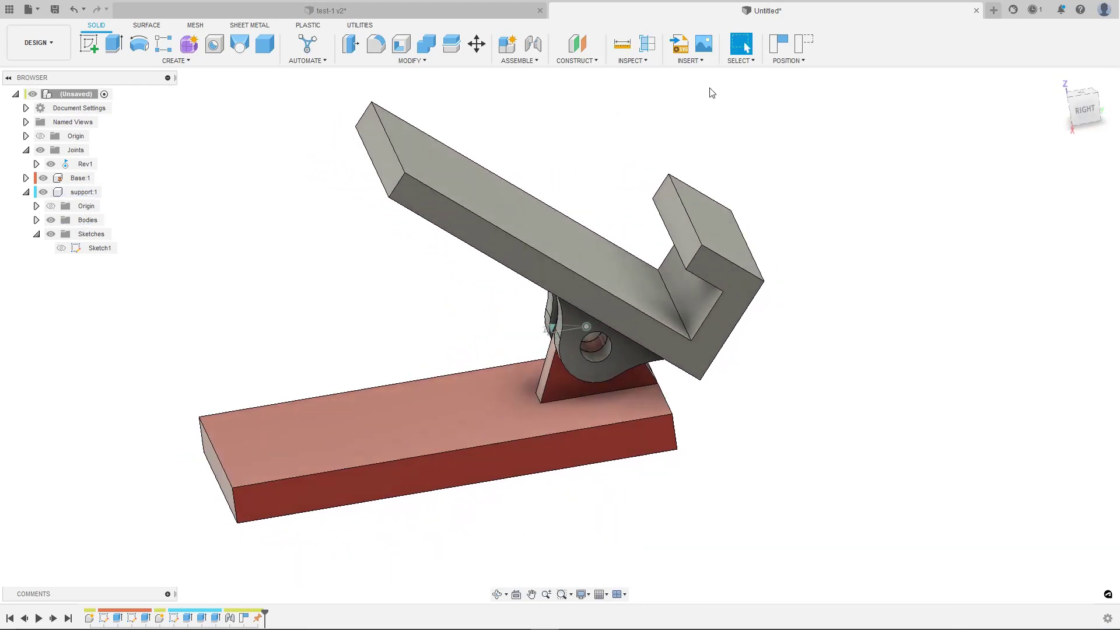
pyautogui.click(690, 61)
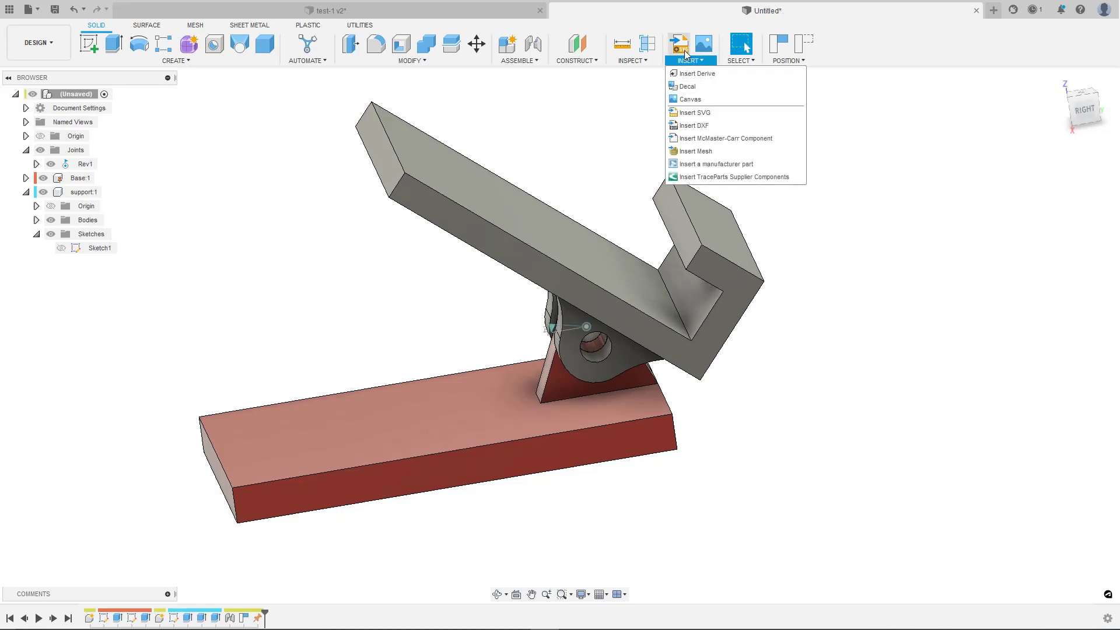
pyautogui.click(697, 139)
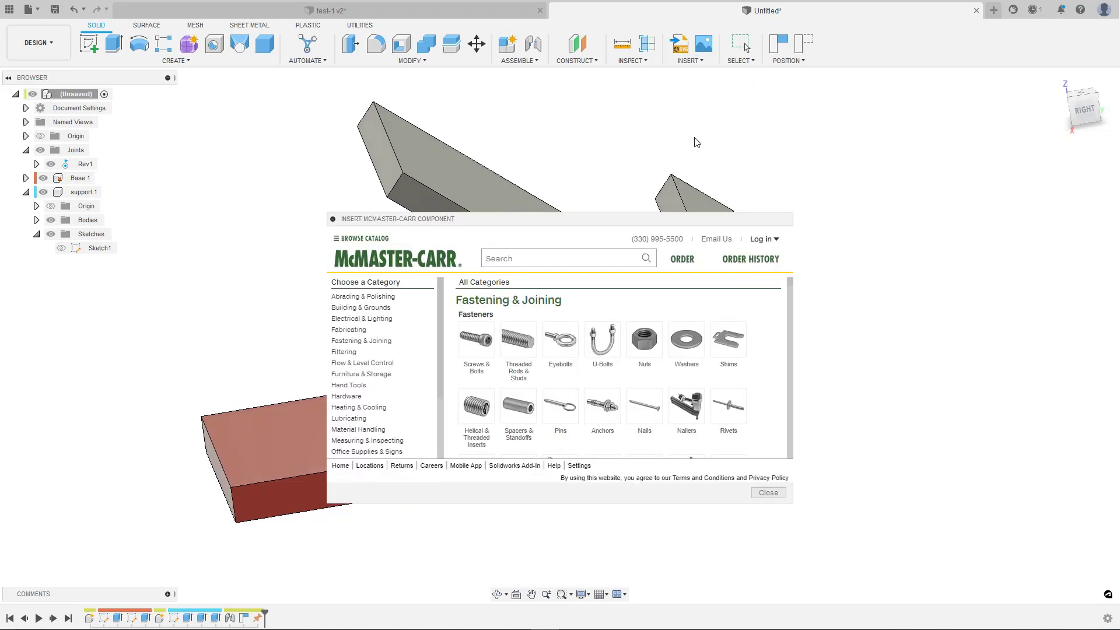
pyautogui.moveTo(613, 223); pyautogui.dragTo(578, 52)
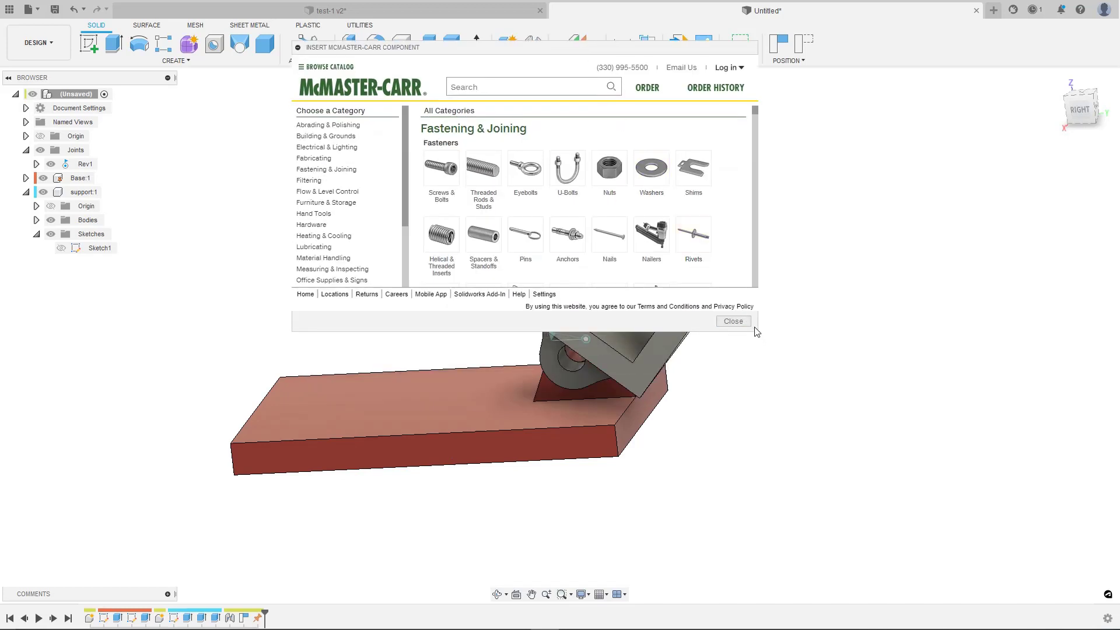
pyautogui.moveTo(756, 332); pyautogui.dragTo(891, 522)
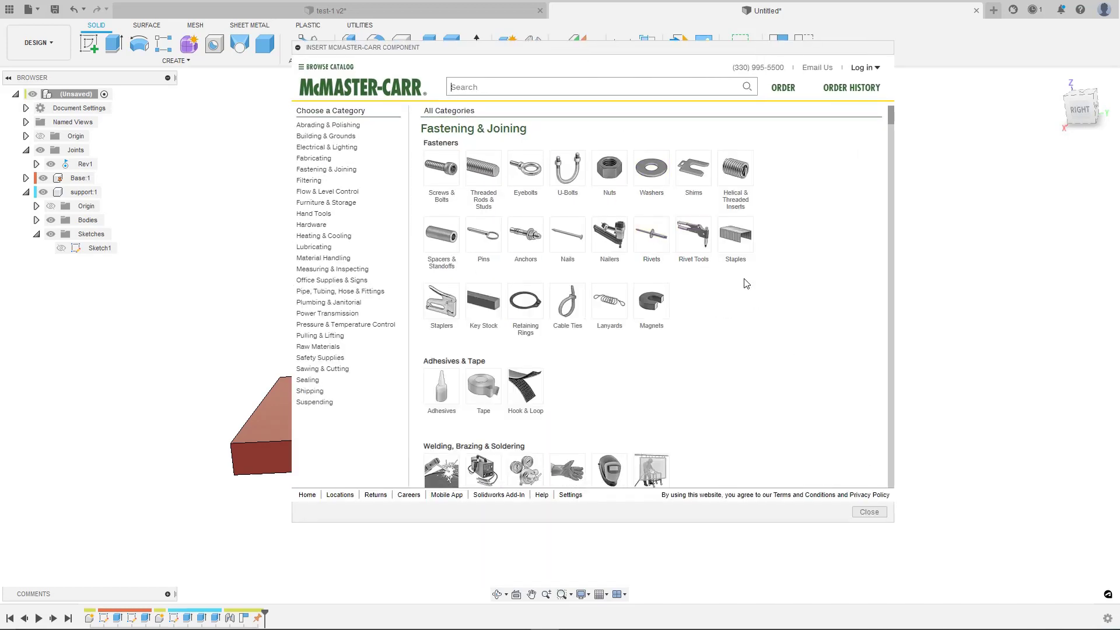
# Step: Browse the catalogue's screws and bolts and filter them to metric, M4 thread size and 25 mm length
pyautogui.click(441, 168)
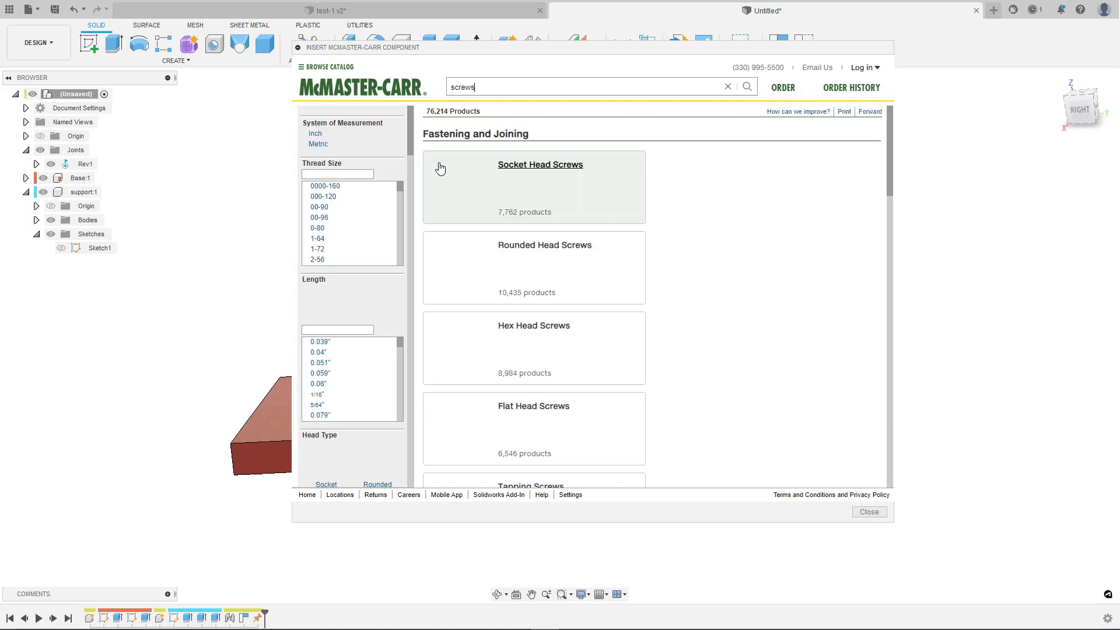
pyautogui.click(316, 145)
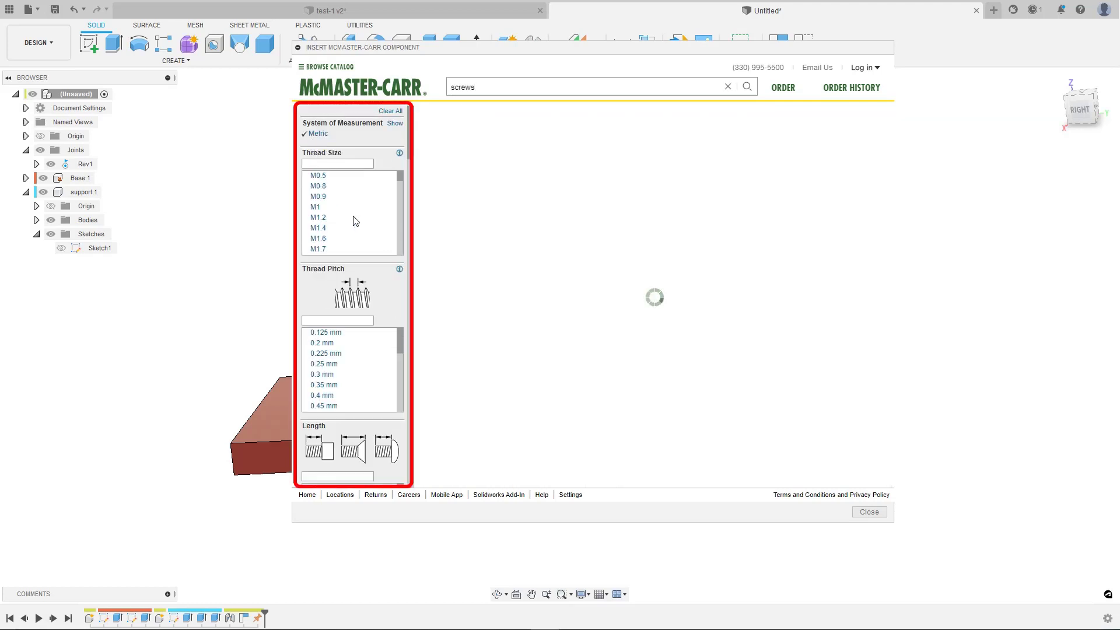
pyautogui.scroll(-3, 353, 220)
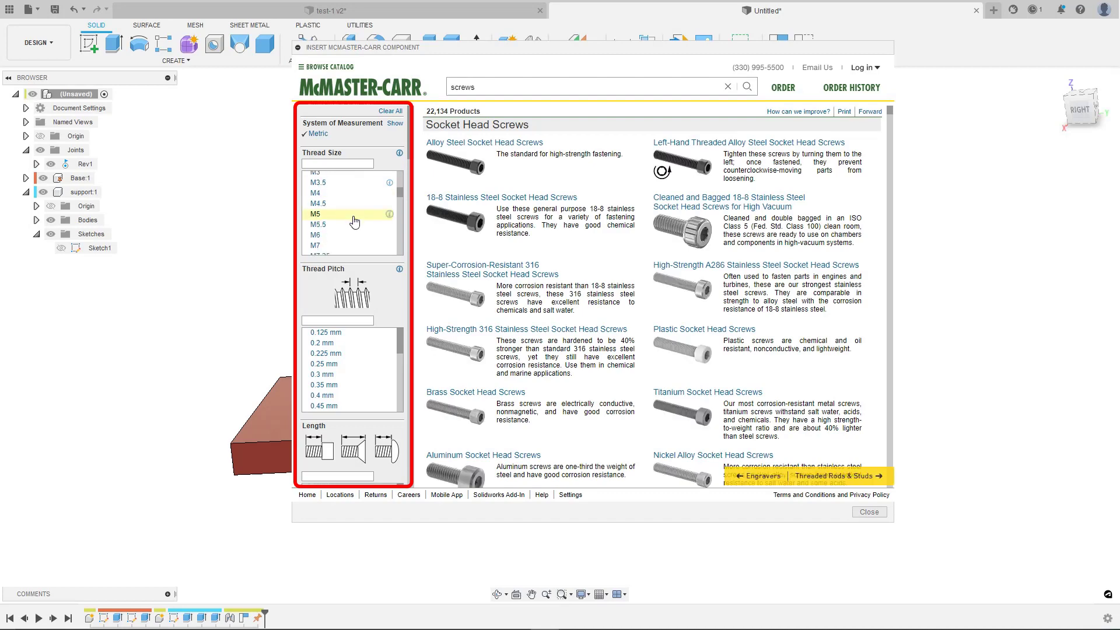
pyautogui.click(319, 199)
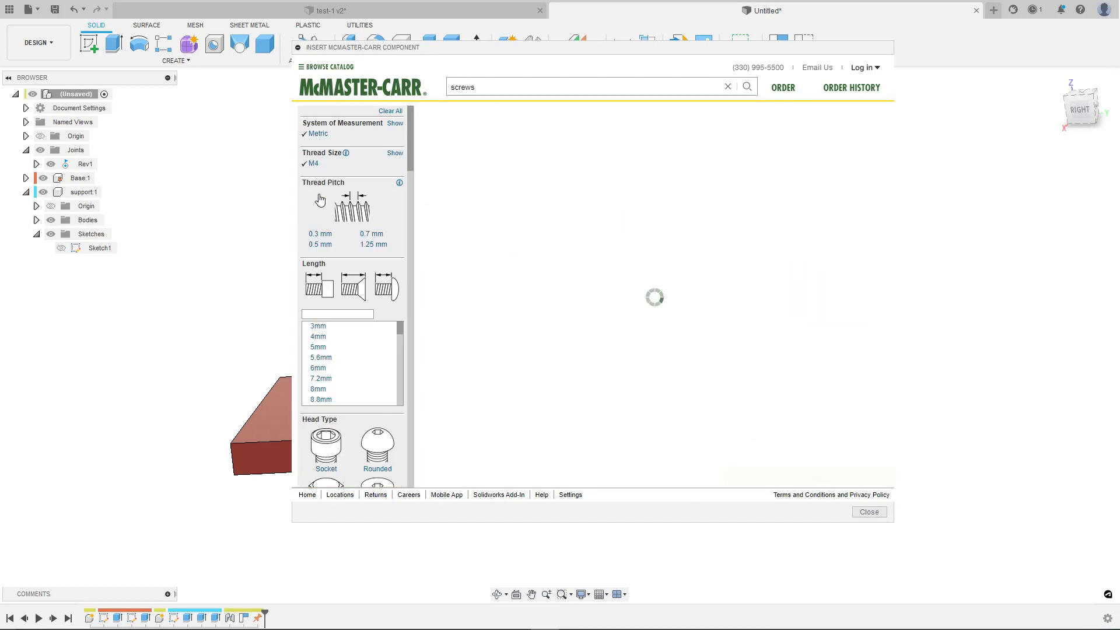
pyautogui.scroll(-2, 337, 374)
pyautogui.scroll(-3, 337, 374)
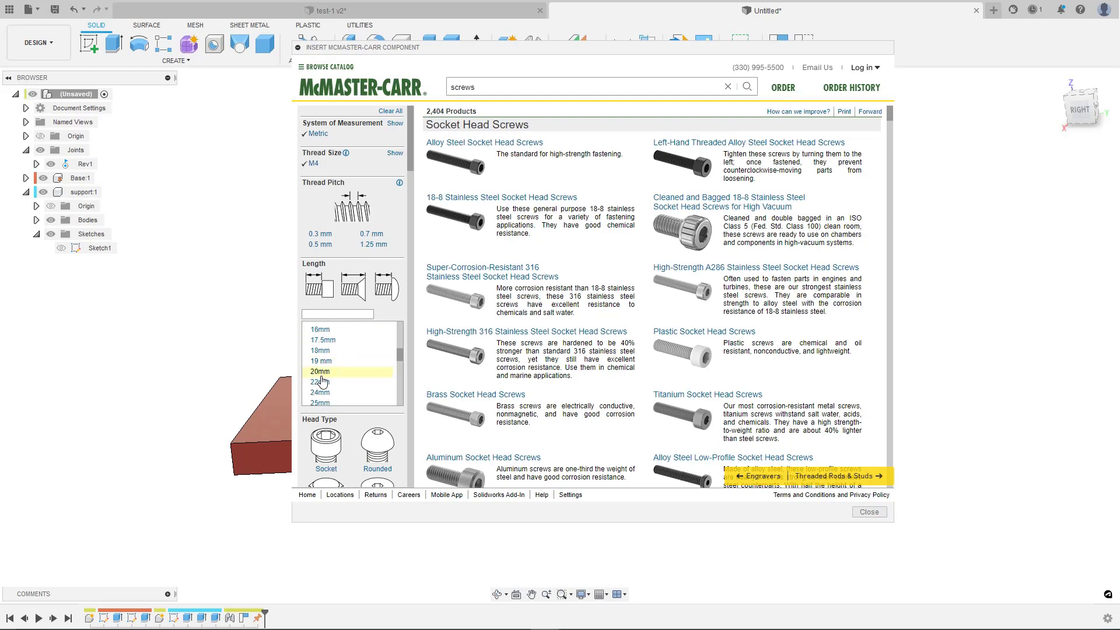
pyautogui.scroll(-1, 324, 377)
pyautogui.click(322, 379)
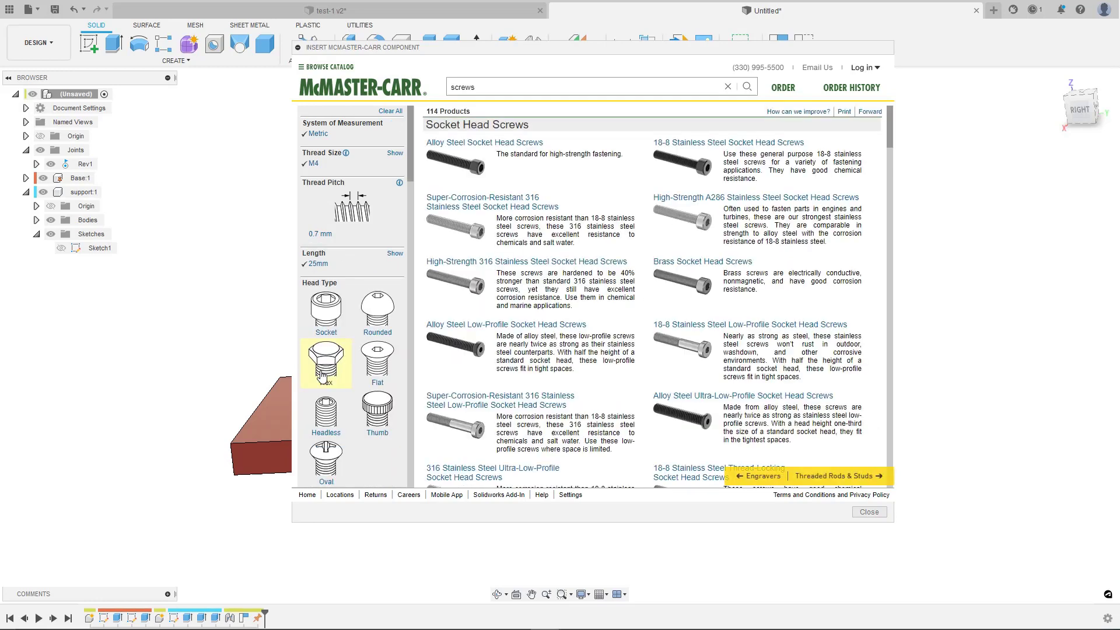
# Step: Narrow the screws to the socket head type and the partially threaded alloy steel version
pyautogui.click(328, 308)
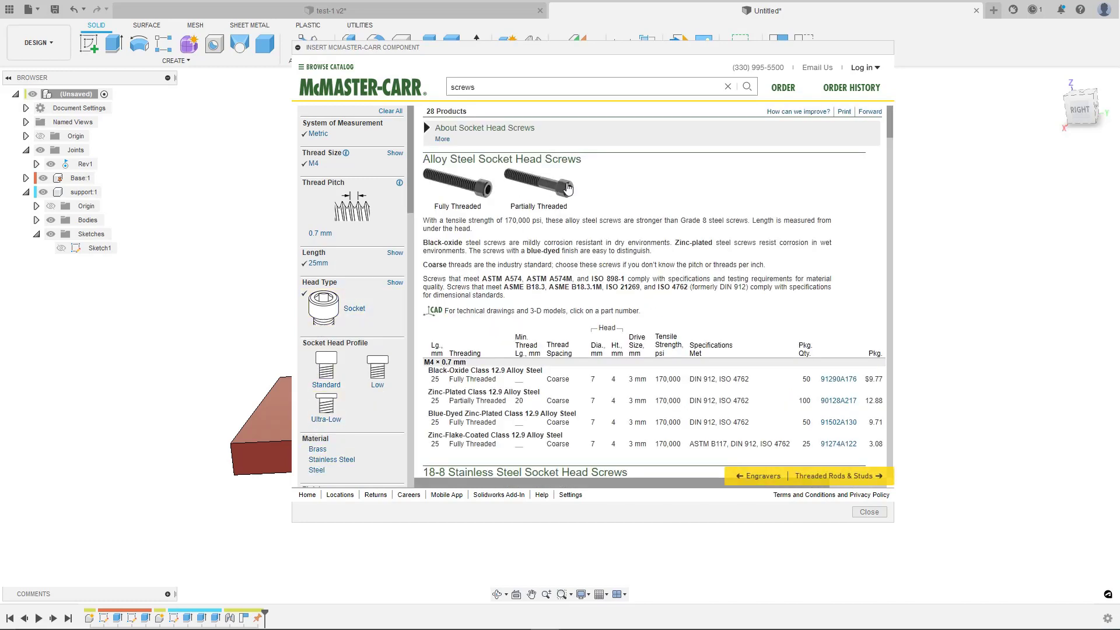
pyautogui.moveTo(560, 187)
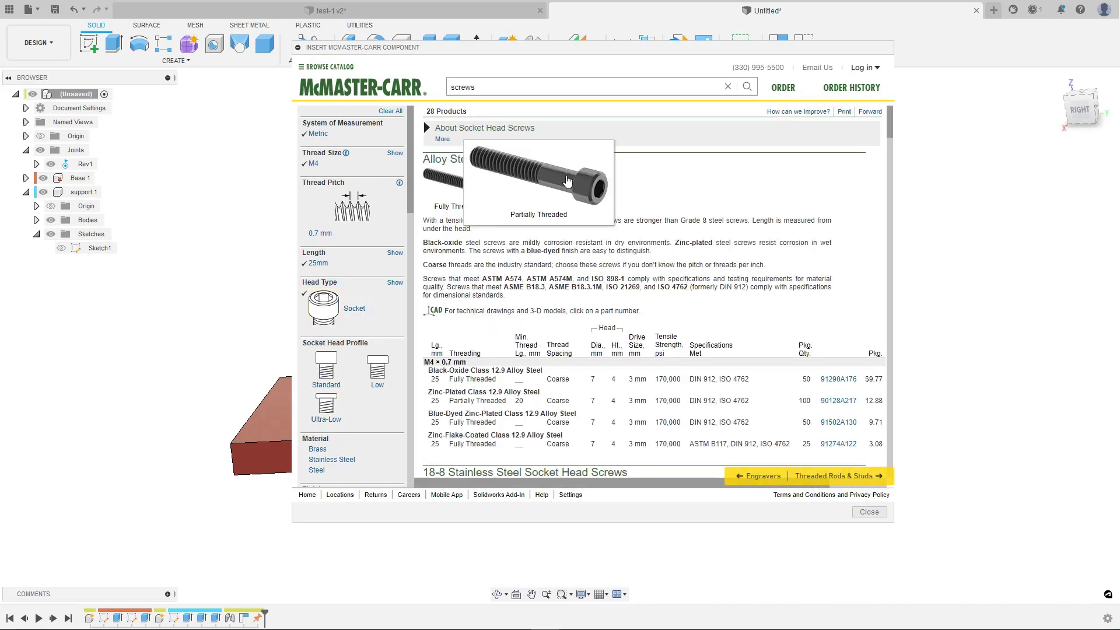
pyautogui.click(559, 181)
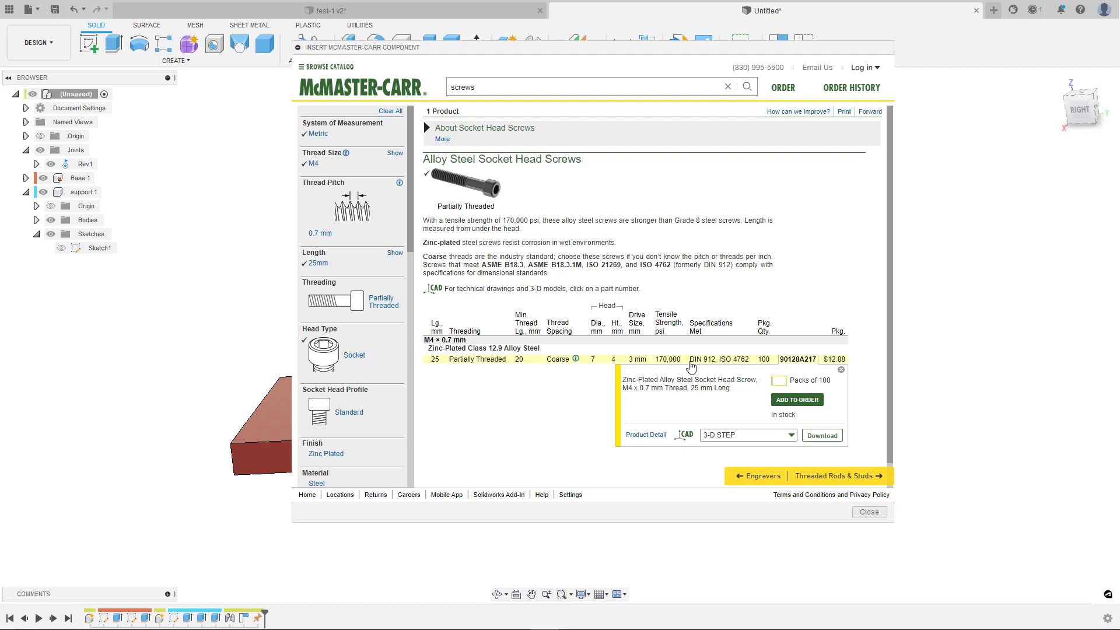
# Step: Insert the zinc-plated M4 x 0.7 mm, 25 mm long socket head screw 90128A217 as a 3-D STEP model
pyautogui.click(789, 363)
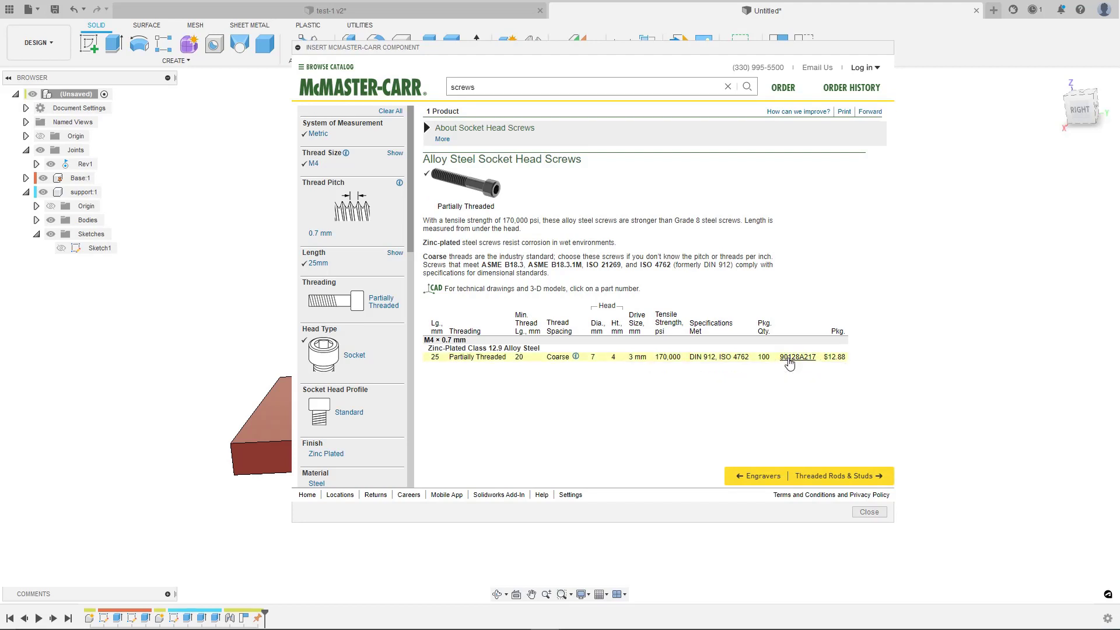
pyautogui.click(790, 362)
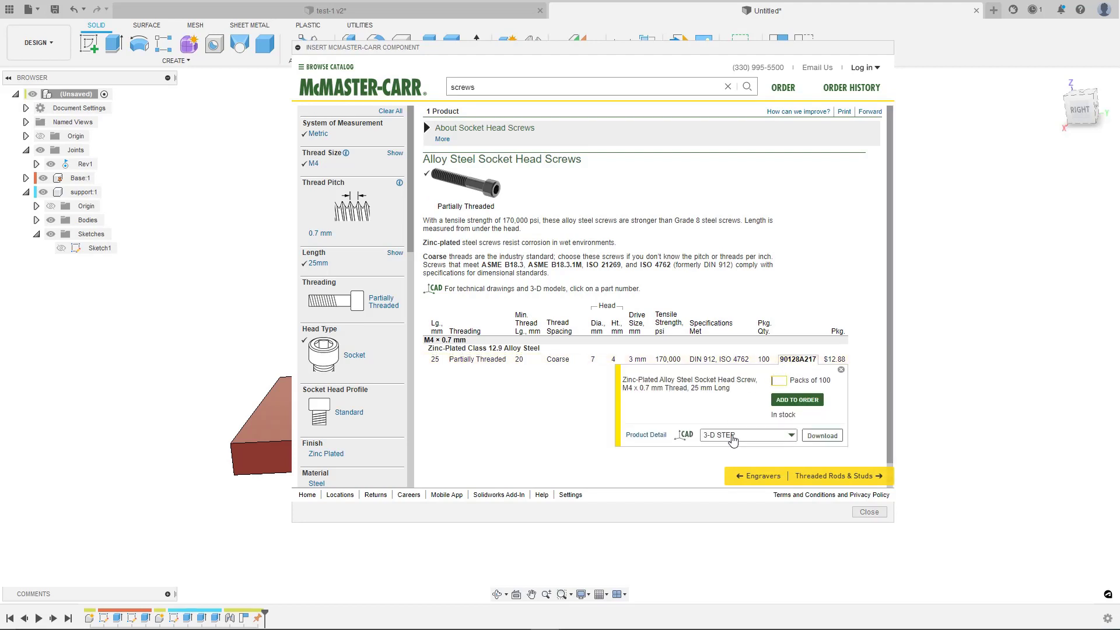
pyautogui.click(733, 437)
pyautogui.scroll(-1, 733, 350)
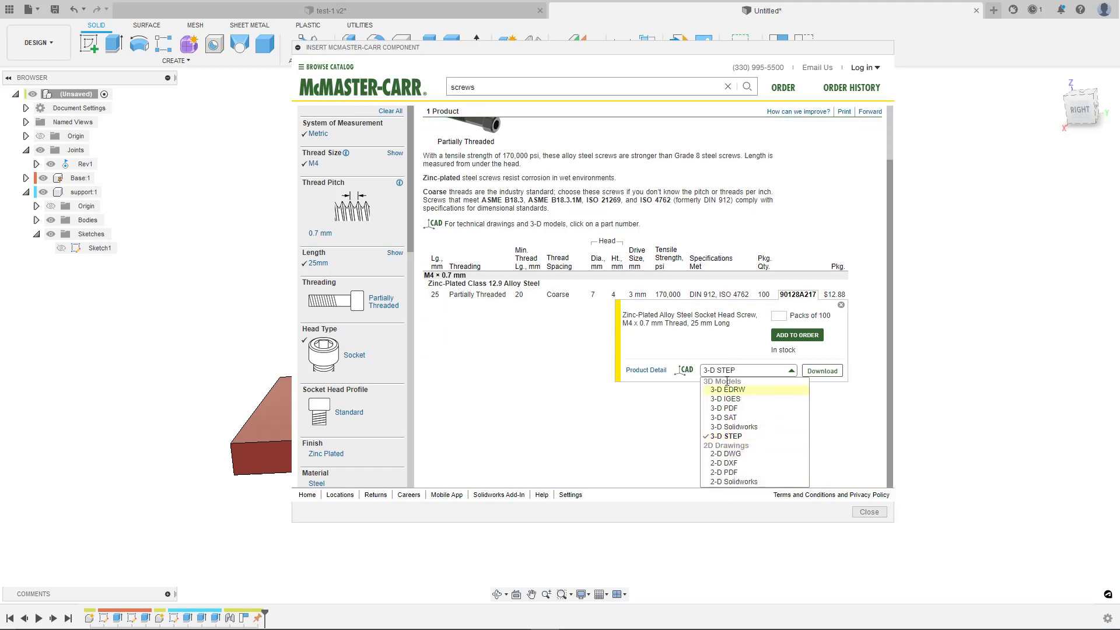
pyautogui.click(731, 437)
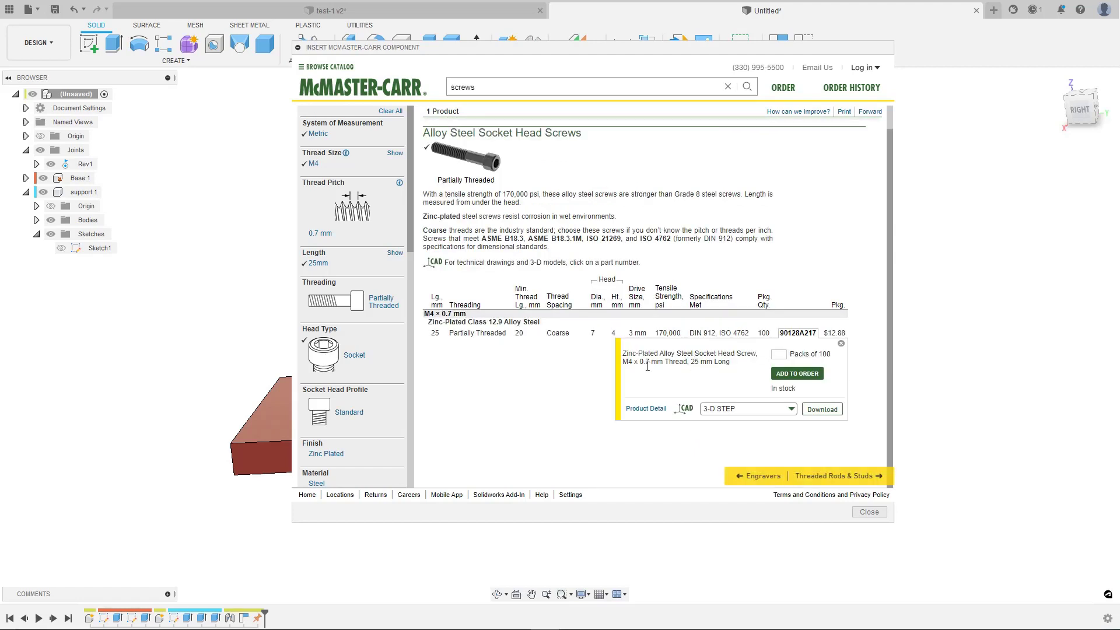
pyautogui.click(826, 410)
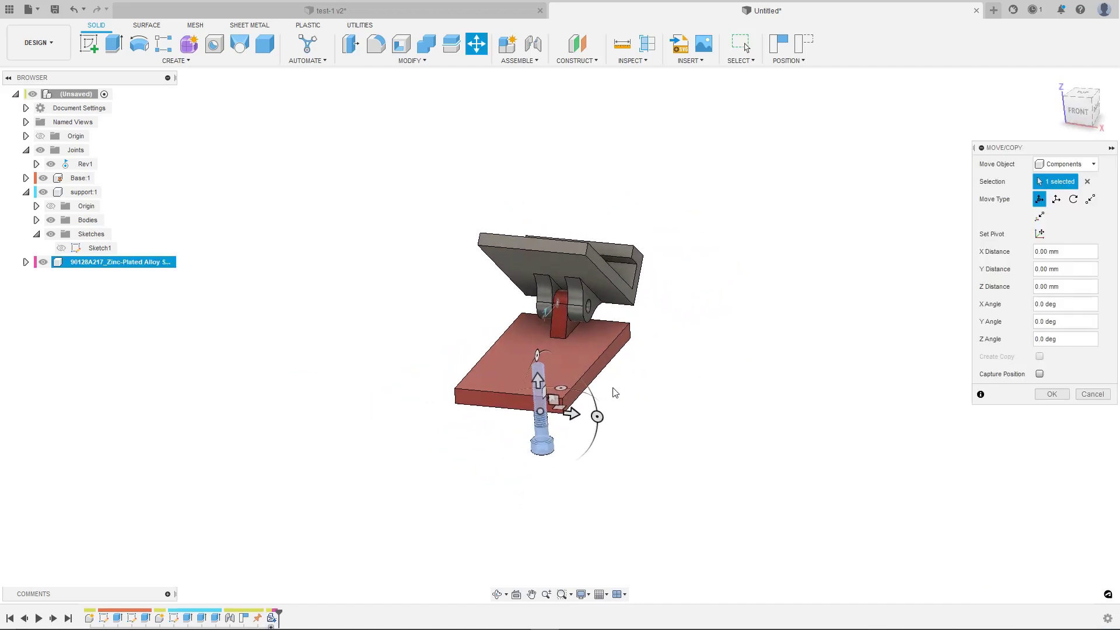
# Step: Move the inserted screw 74.717 mm in X and 56.172 mm in Z, clear of the assembly, and toggle its visibility off and on
pyautogui.moveTo(550, 401); pyautogui.dragTo(777, 259)
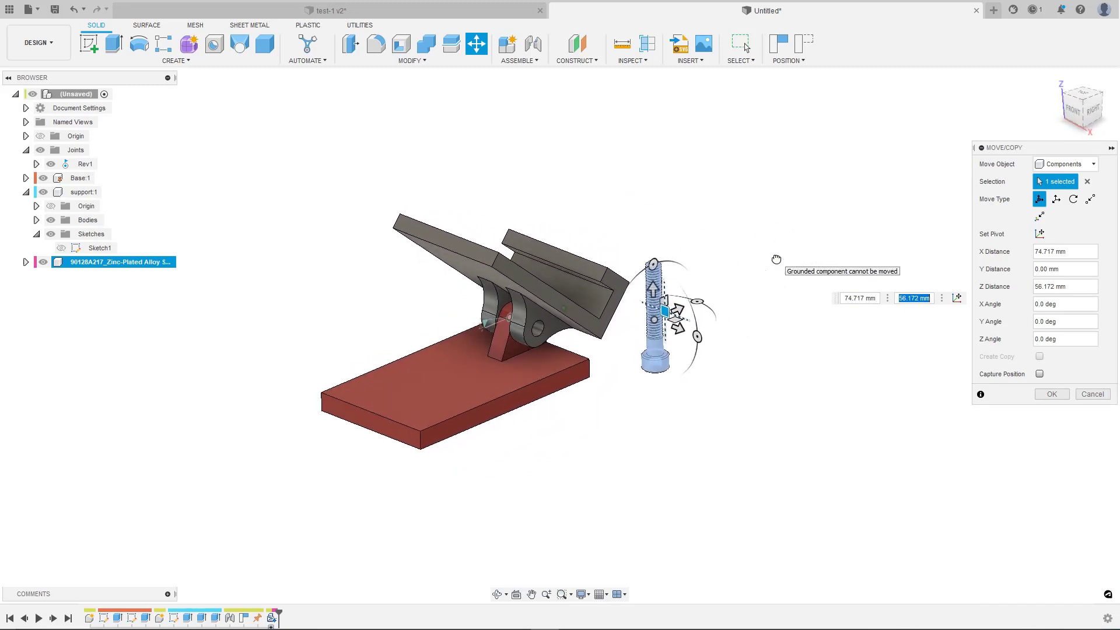
pyautogui.press('Return')
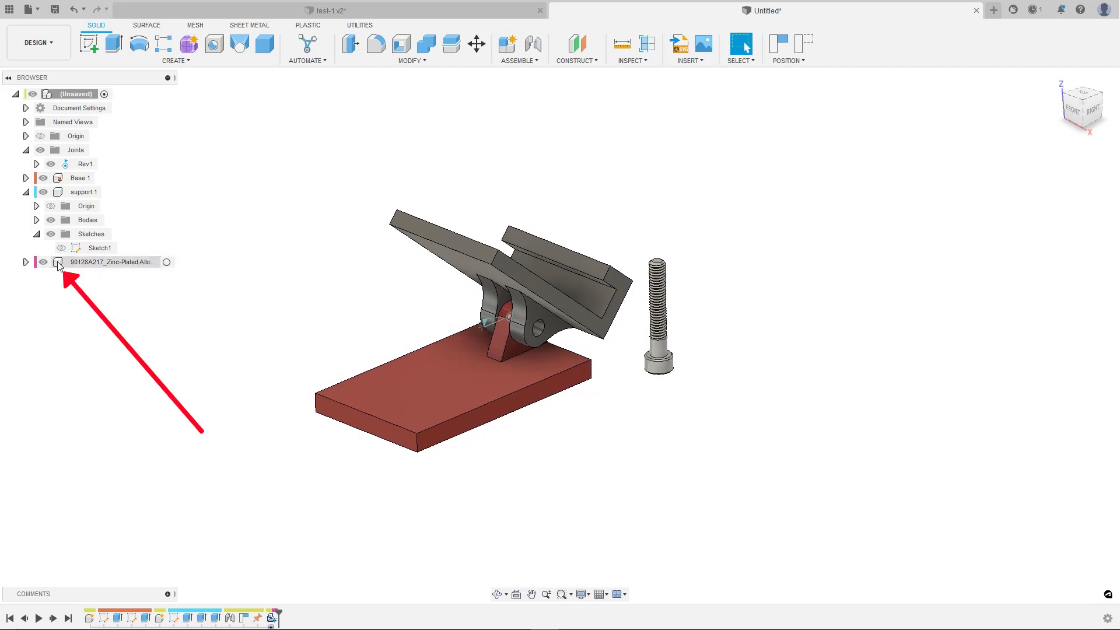
pyautogui.click(43, 262)
pyautogui.click(41, 262)
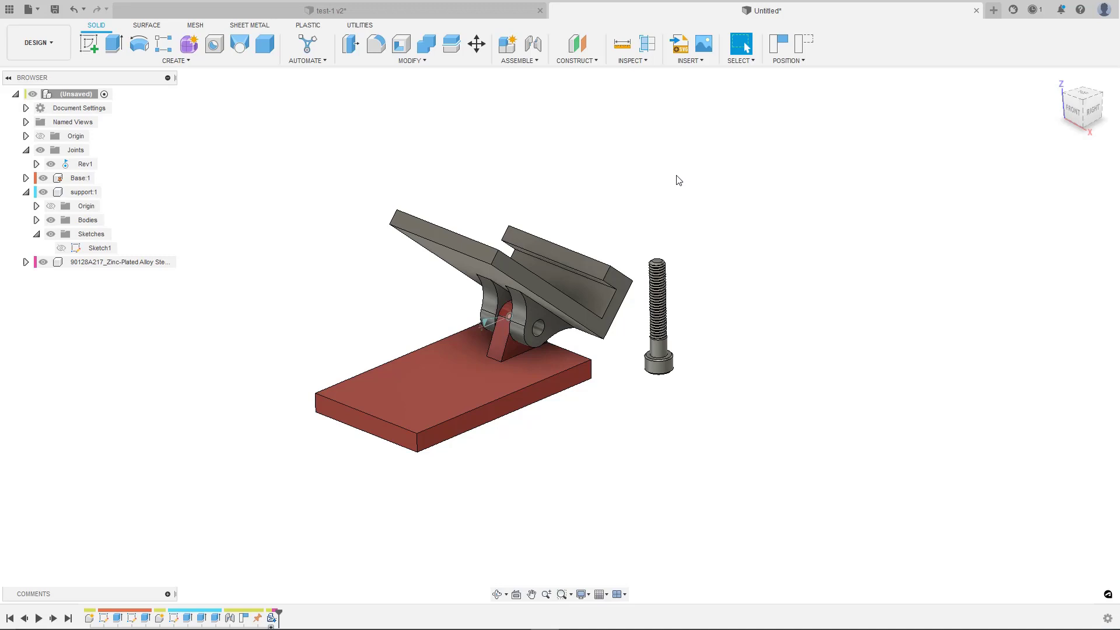
# Step: Start a joint that snaps the underside of the screw head to the outer edge of the support lug's pivot hole
pyautogui.press('j')
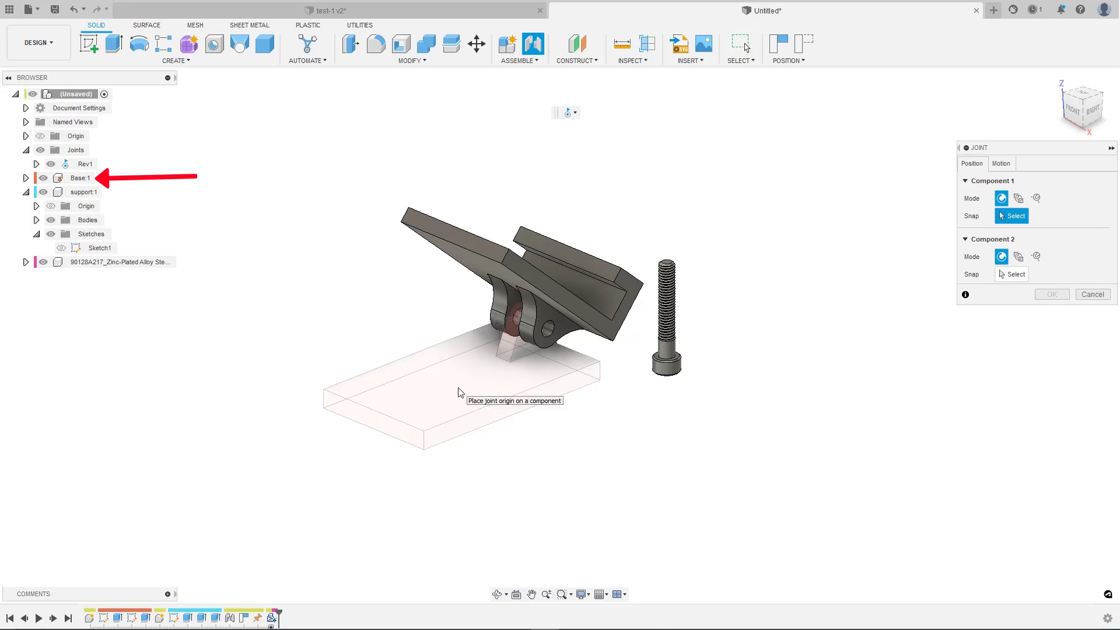
pyautogui.scroll(6, 466, 403)
pyautogui.scroll(1, 459, 392)
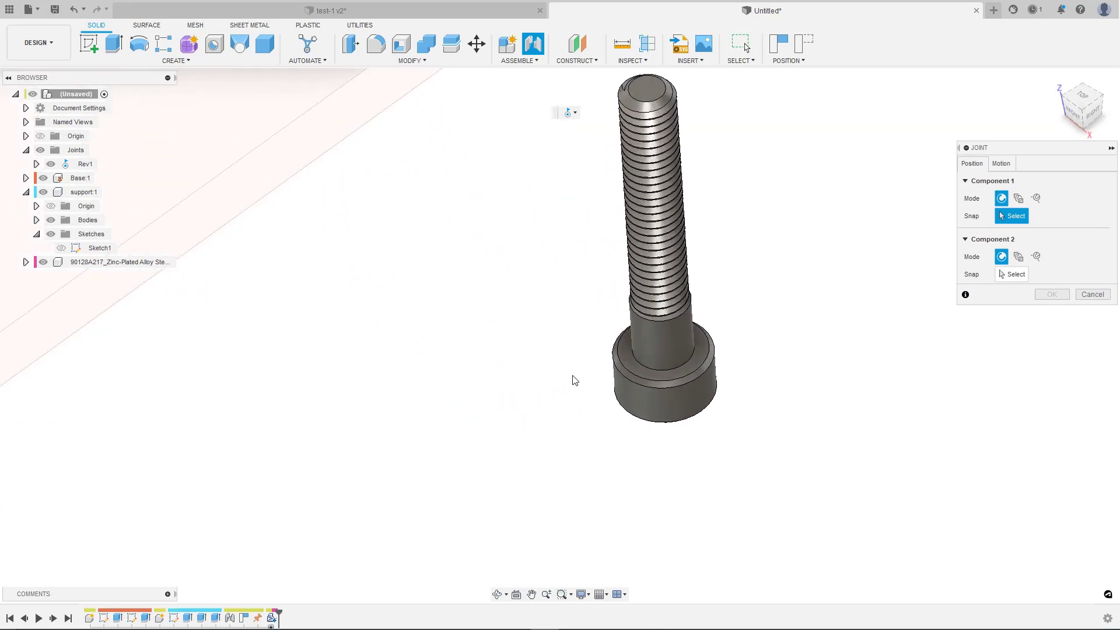
pyautogui.click(655, 383)
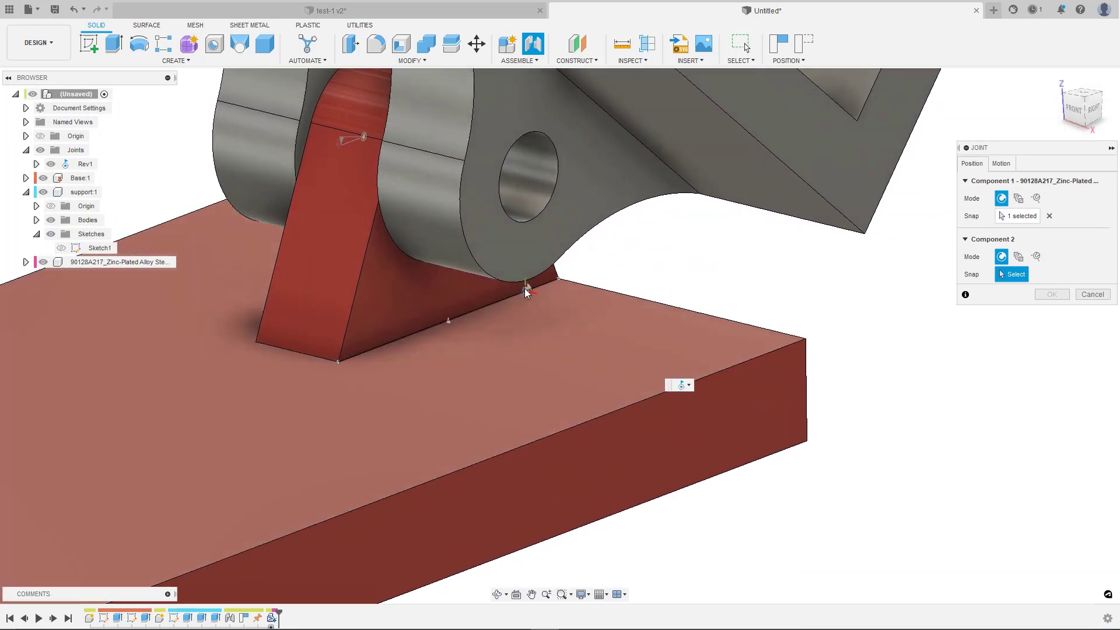
pyautogui.click(514, 139)
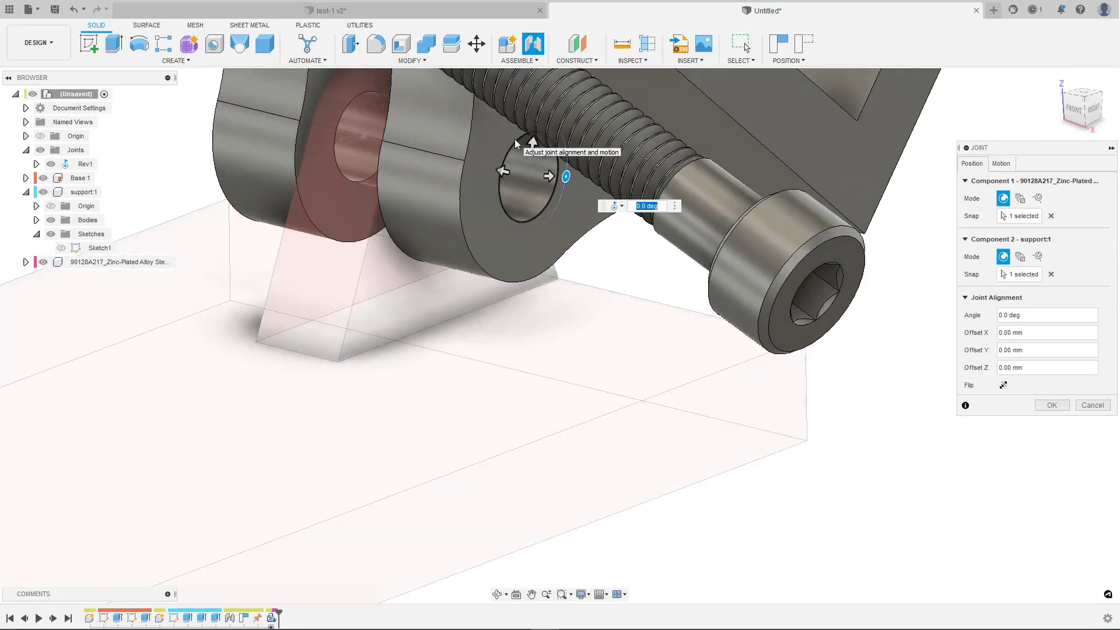
pyautogui.scroll(-2, 515, 143)
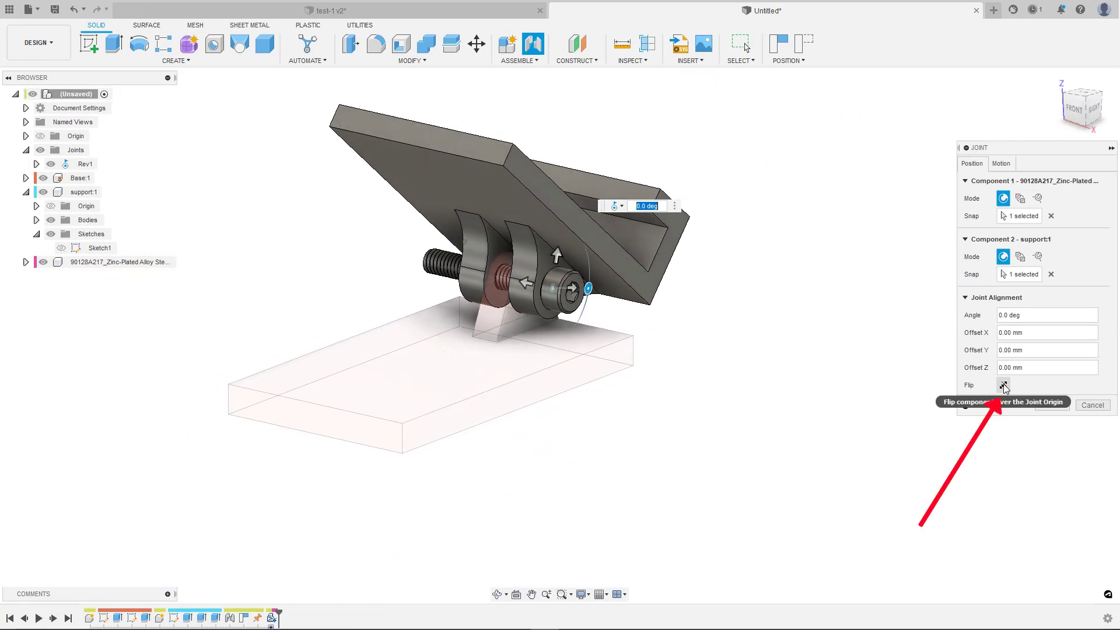
# Step: Flip the screw's direction and flip it back so the shank runs through the lugs, and finish the revolute joint about the Z axis
pyautogui.click(1004, 385)
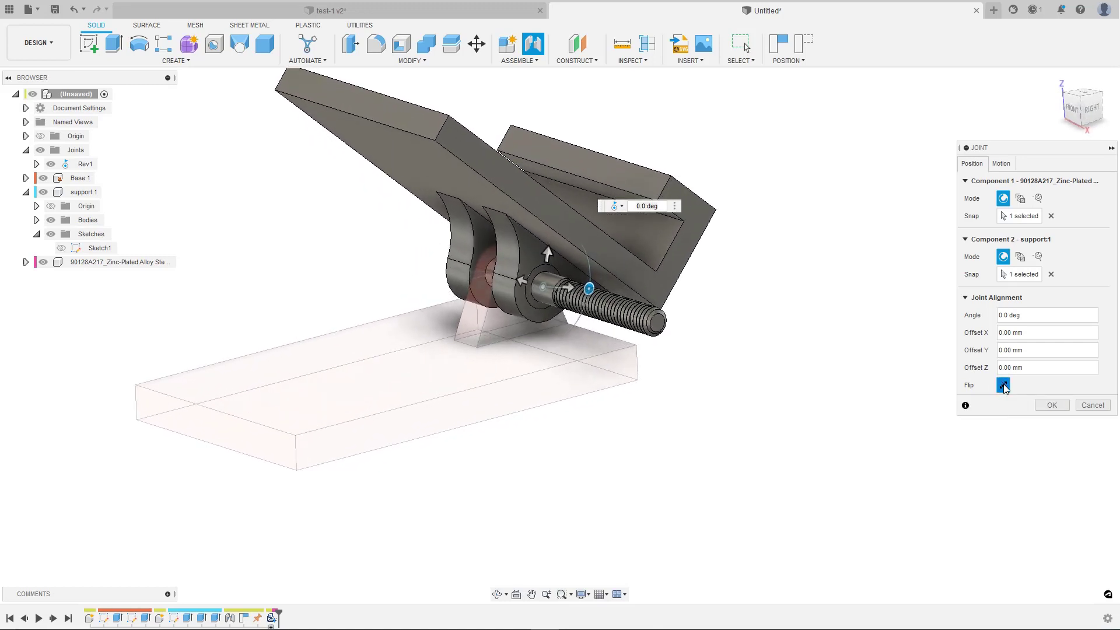
pyautogui.click(1003, 385)
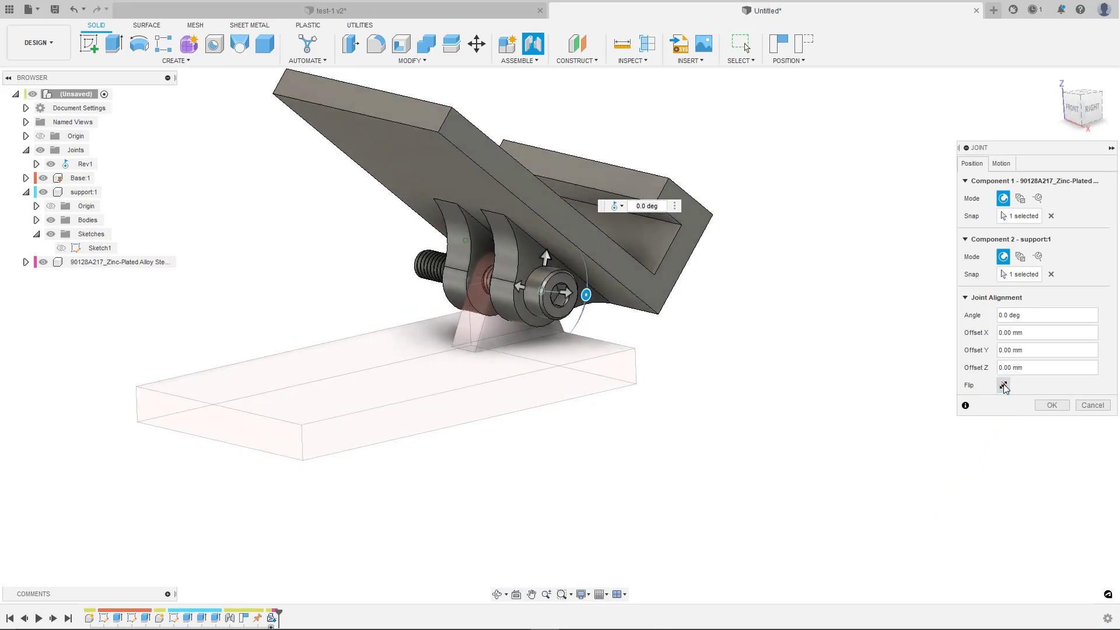
pyautogui.click(1001, 164)
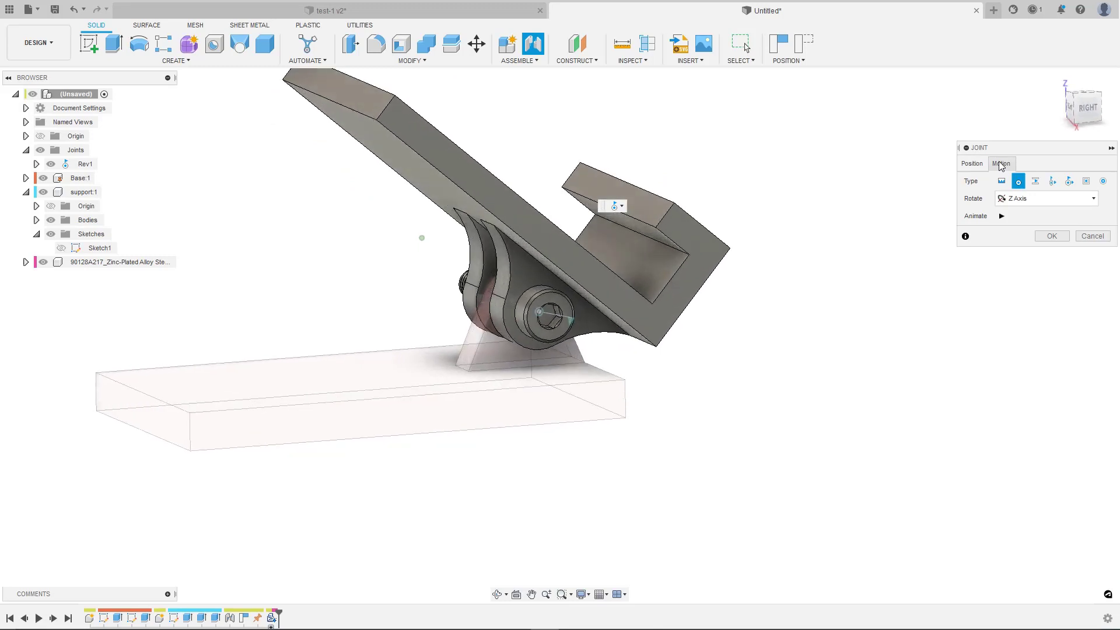
pyautogui.click(1043, 237)
# Step: Swing the support arm about its pivot and inspect how the screw sits through the lugs from the front
pyautogui.keyDown('shift'); pyautogui.moveTo(525, 232); pyautogui.dragTo(457, 198, button='middle'); pyautogui.keyUp('shift')
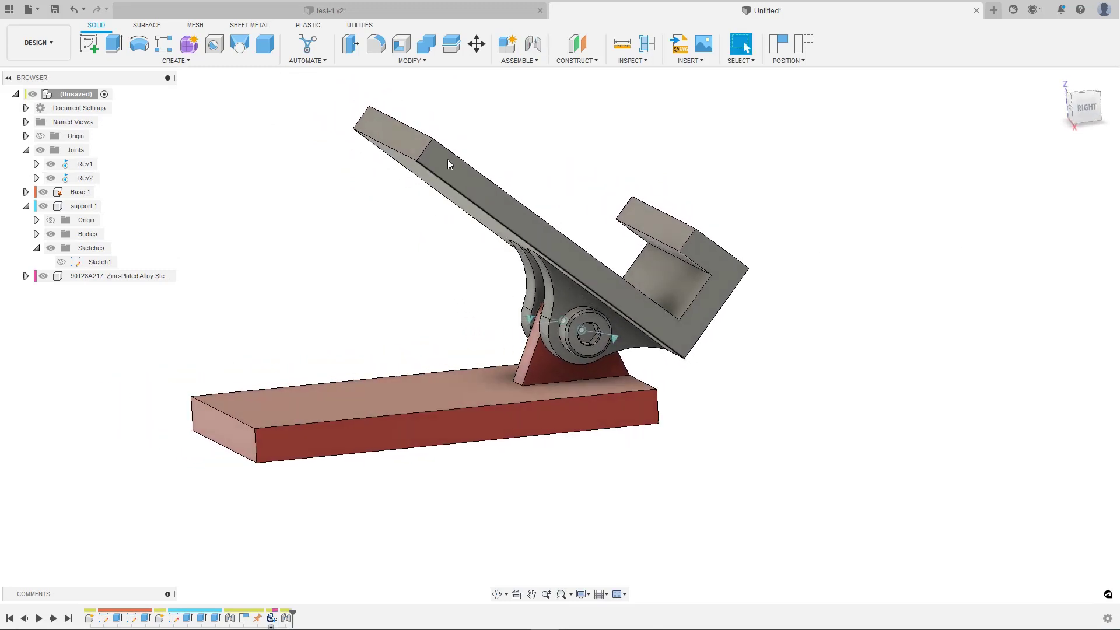
pyautogui.moveTo(441, 161); pyautogui.dragTo(455, 197)
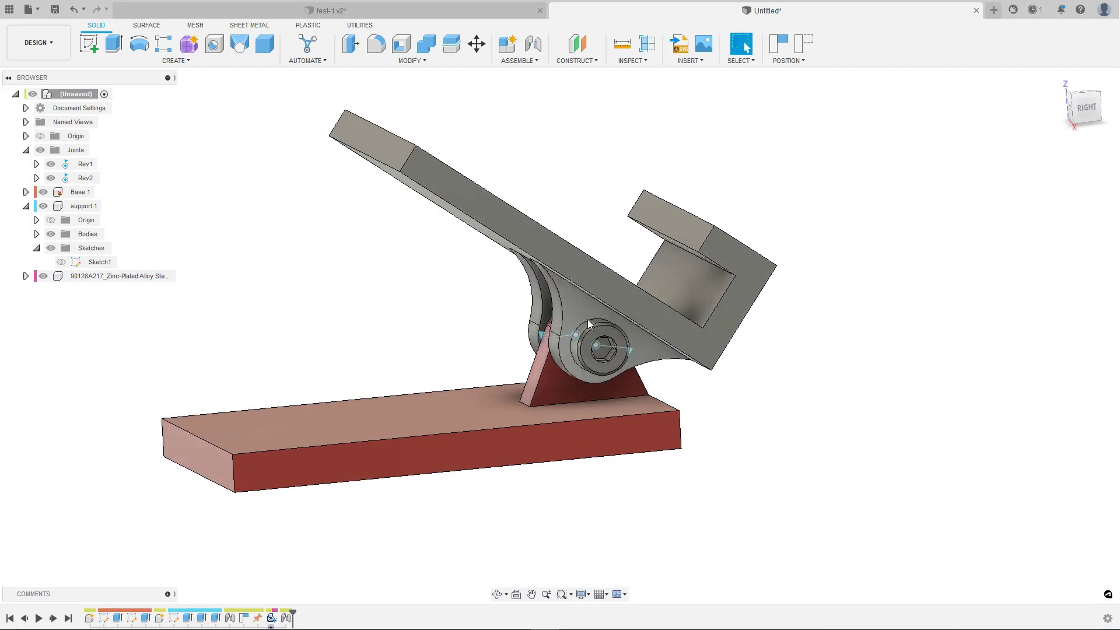
pyautogui.keyDown('shift'); pyautogui.moveTo(589, 320); pyautogui.dragTo(415, 341, button='middle'); pyautogui.keyUp('shift')
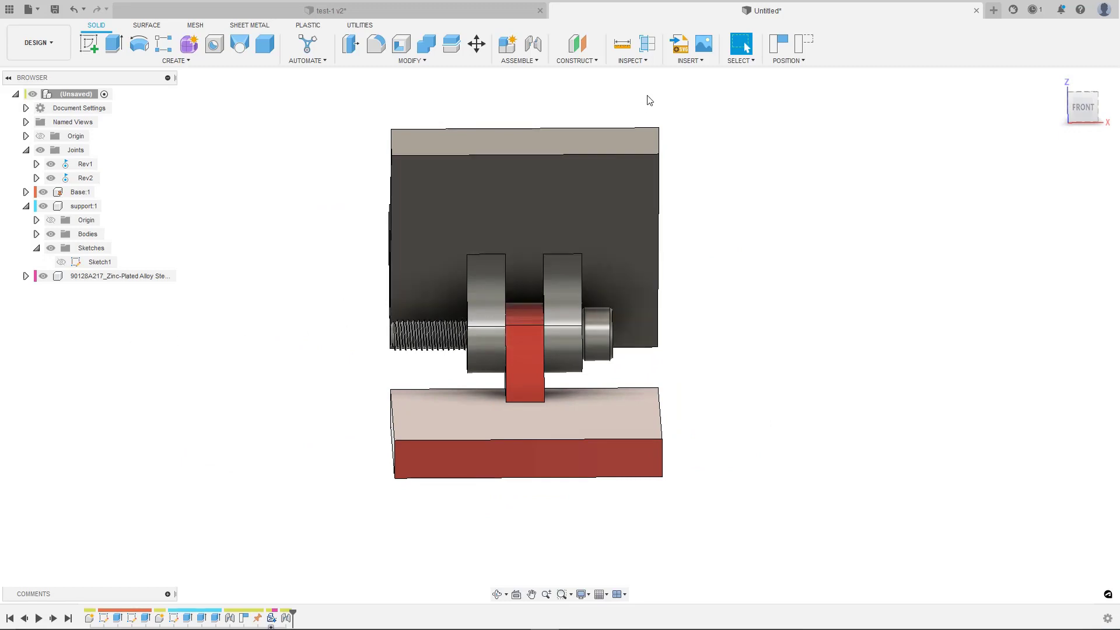
# Step: Browse the McMaster-Carr component library for nuts and filter them to metric with an M4 thread size
pyautogui.click(683, 61)
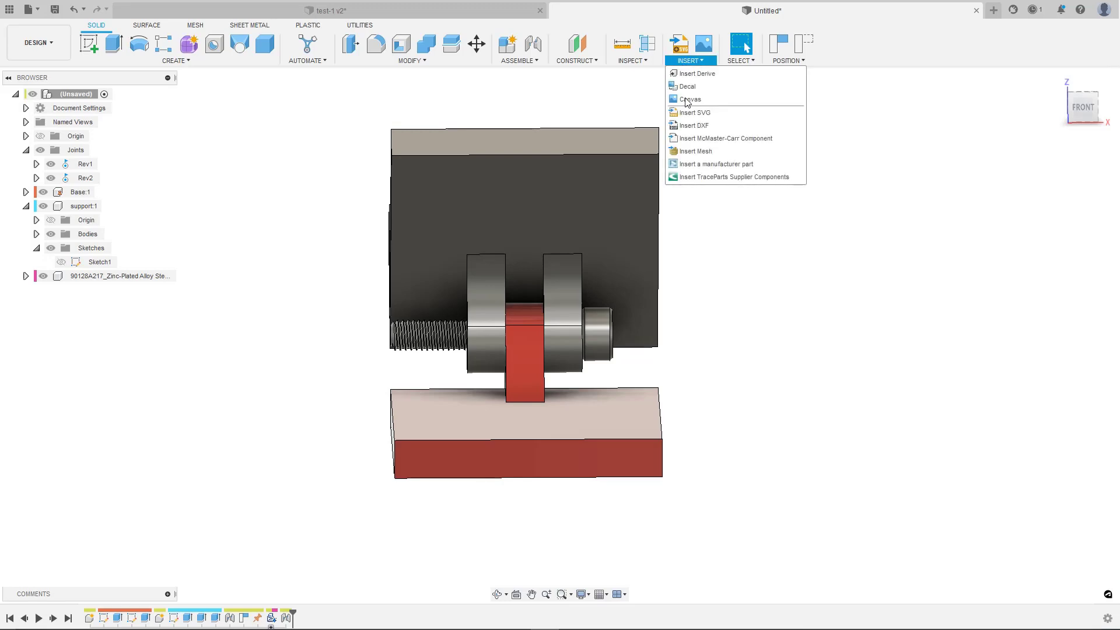
pyautogui.click(697, 138)
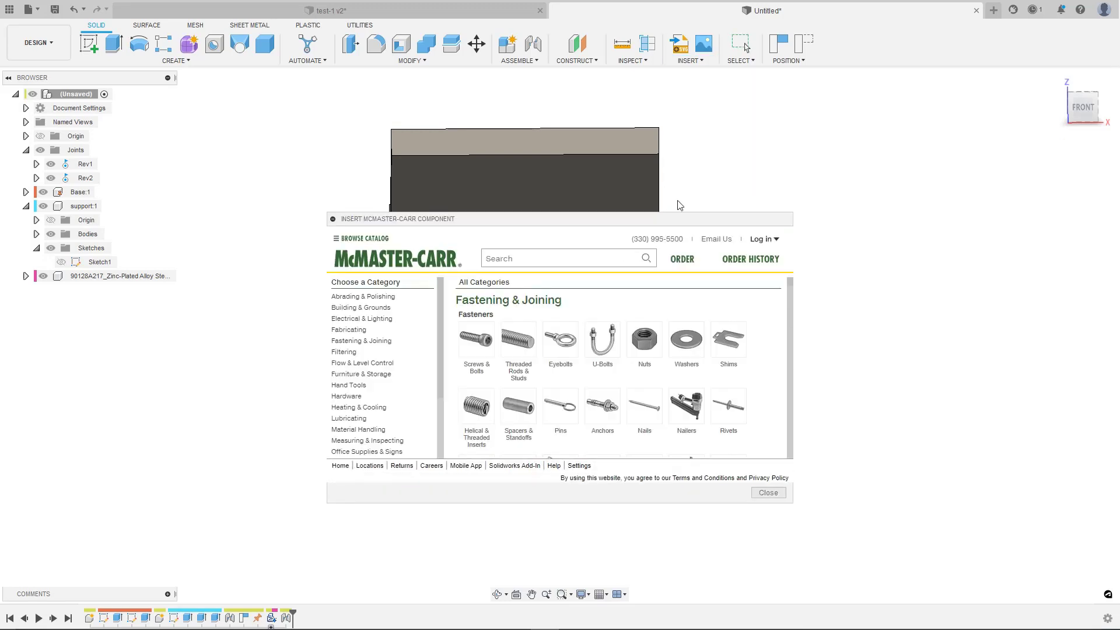
pyautogui.click(647, 338)
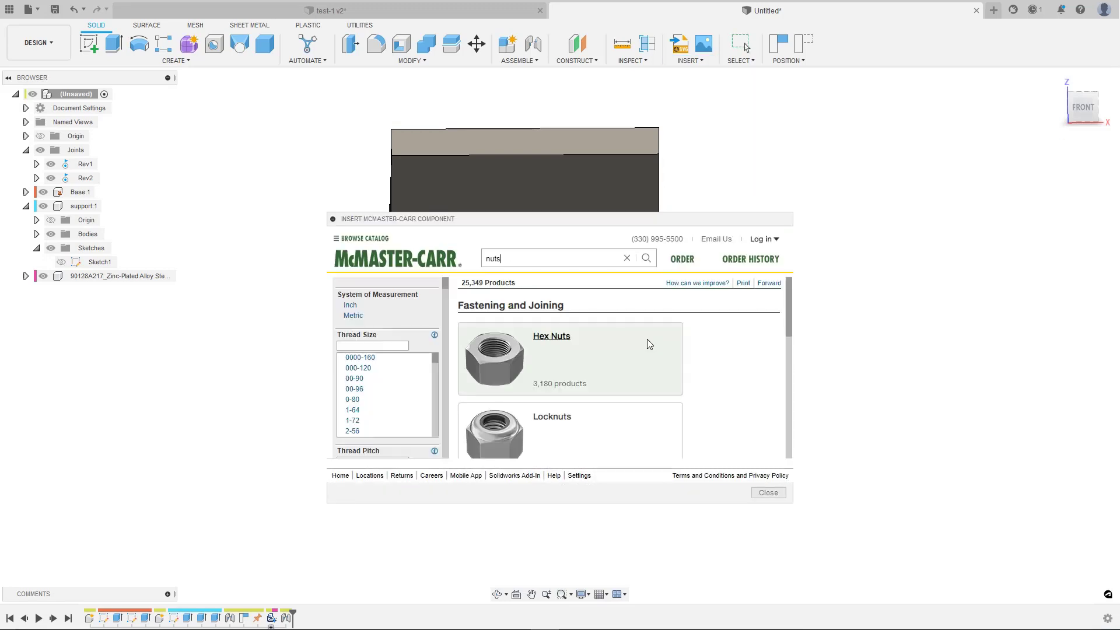
pyautogui.click(353, 317)
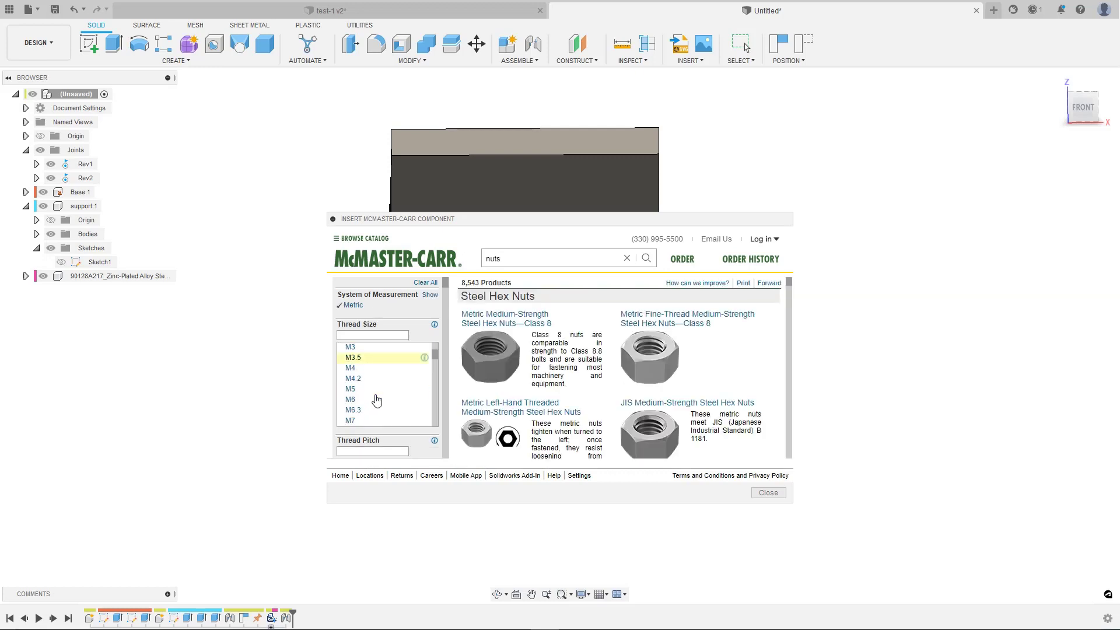
pyautogui.scroll(-3, 351, 373)
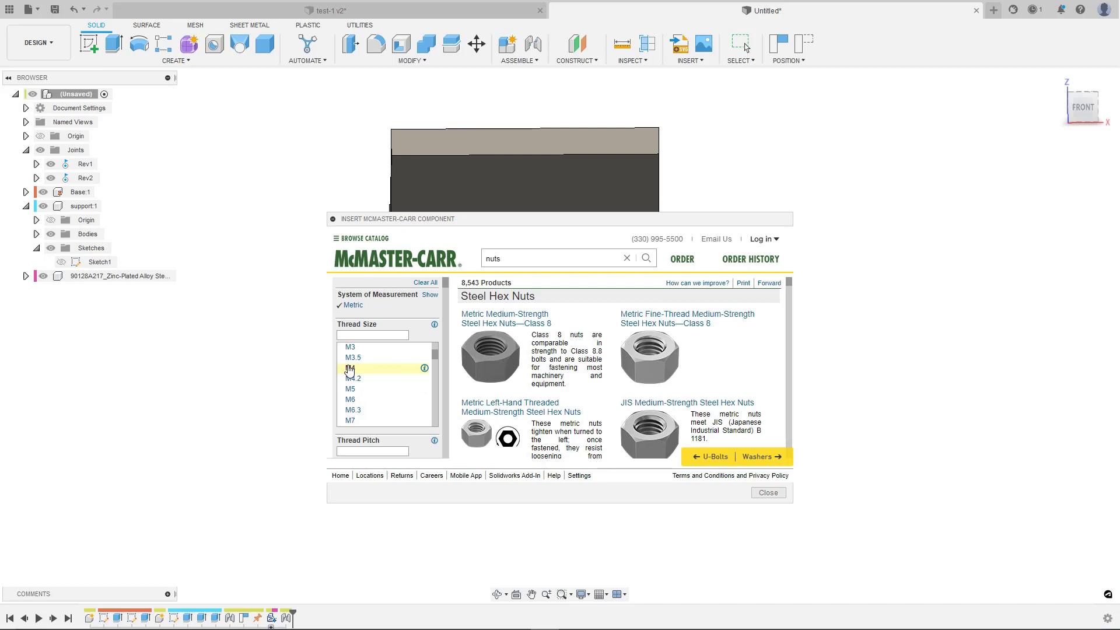
pyautogui.click(350, 369)
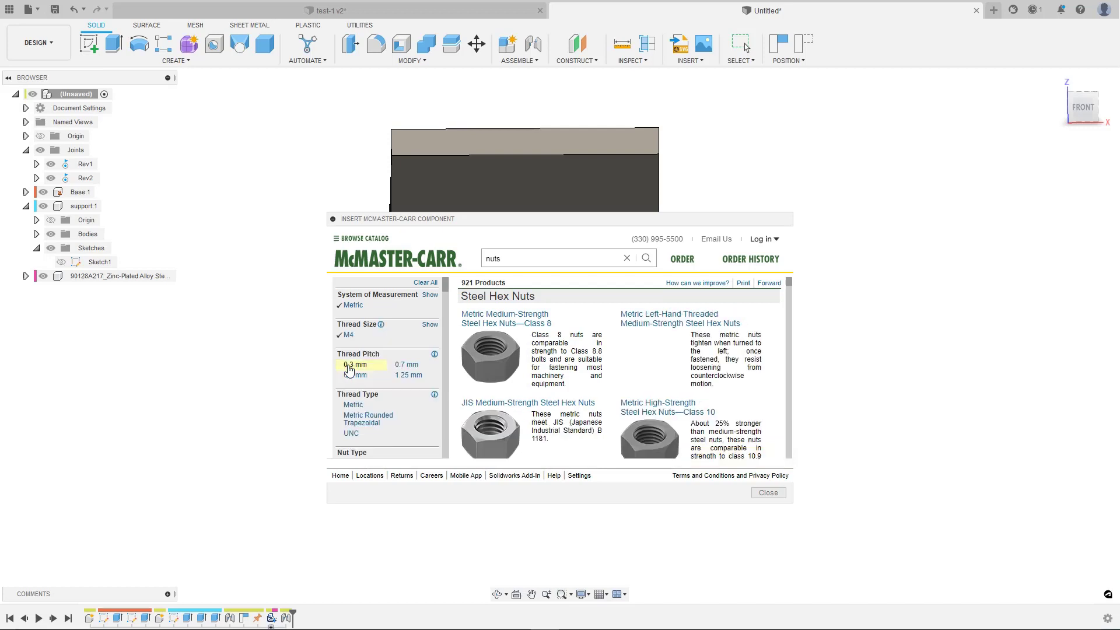
# Step: Insert the Class 8 medium-strength steel hex nut 90592A090 as a 3-D STEP model and move it clear of the assembly
pyautogui.click(494, 350)
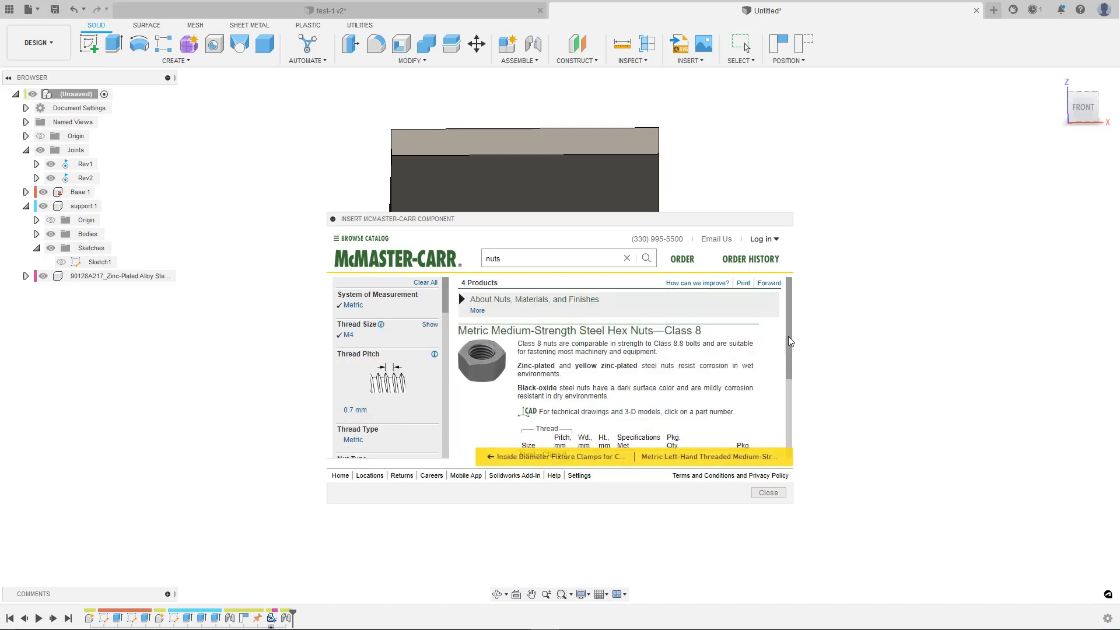
pyautogui.moveTo(791, 339); pyautogui.dragTo(780, 386)
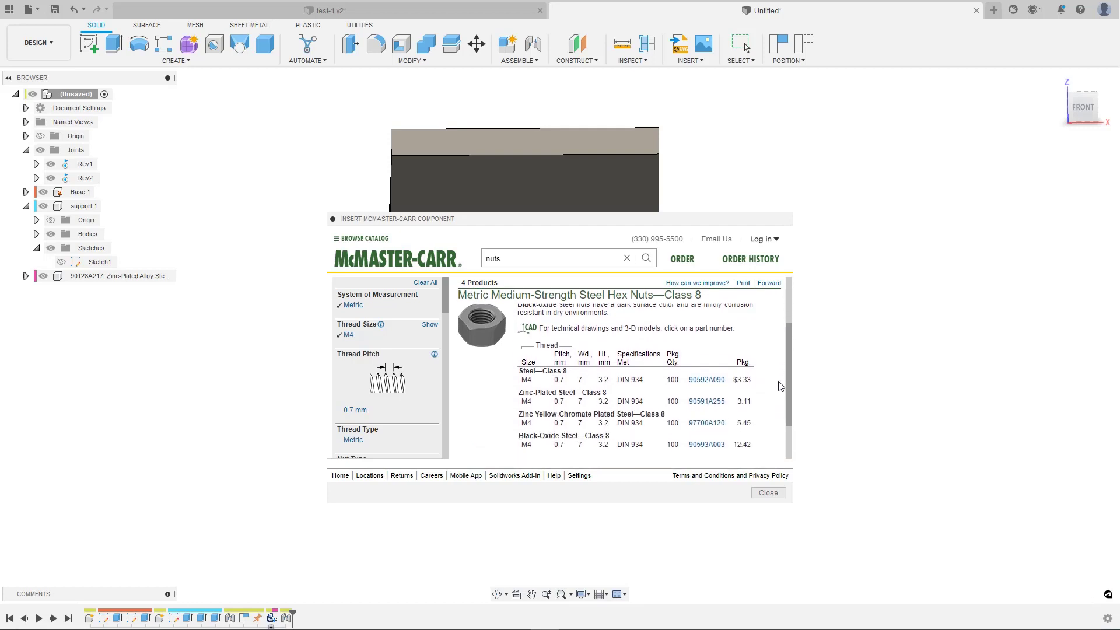
pyautogui.click(701, 380)
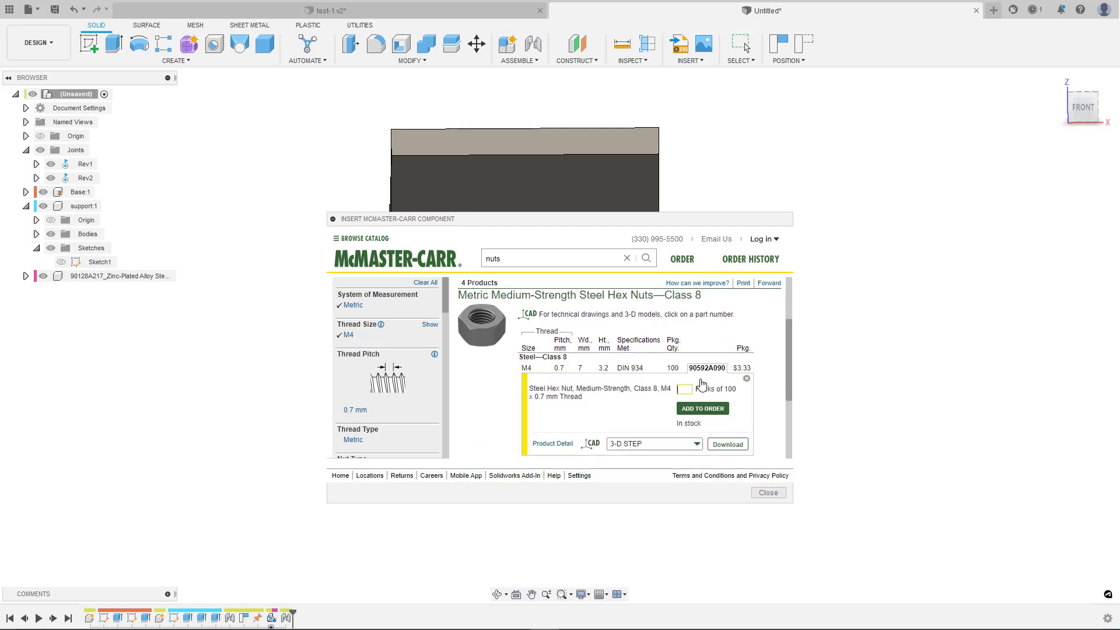
pyautogui.click(723, 445)
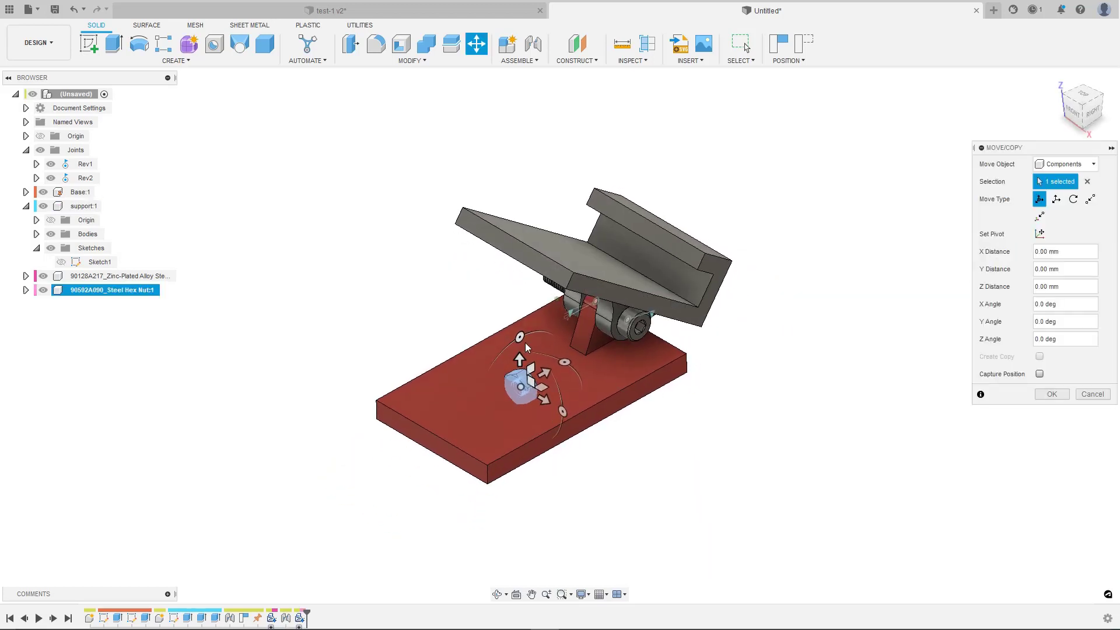
pyautogui.moveTo(528, 394); pyautogui.dragTo(383, 227)
pyautogui.press('Return')
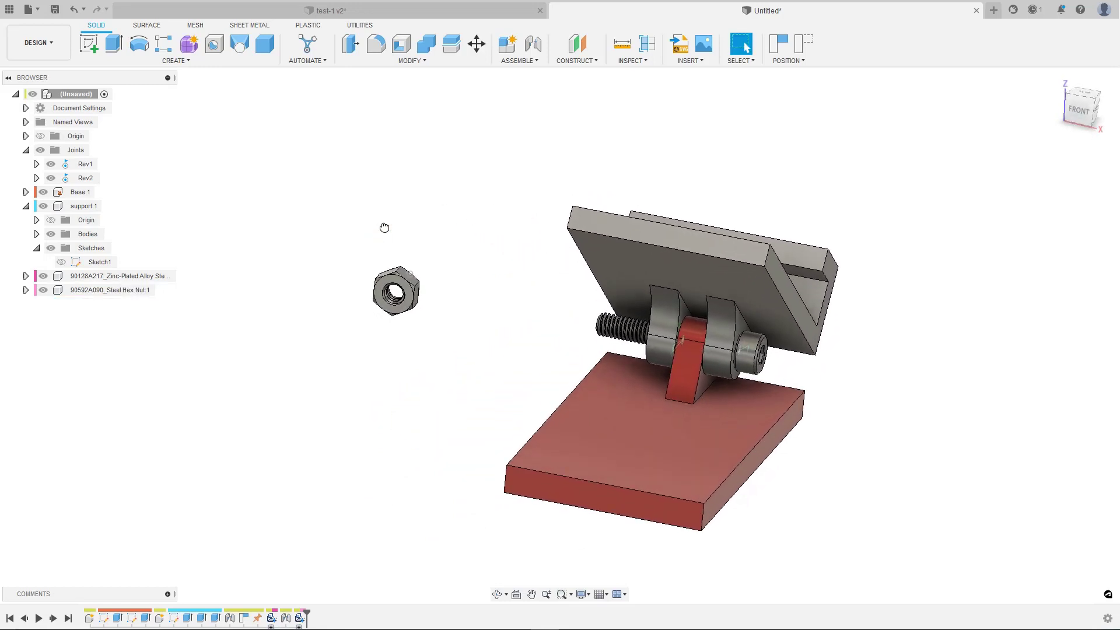
# Step: Joint the nut's hole edge to the support lug's pivot hole on the threaded side, flip its direction, and swing the support arm
pyautogui.press('j')
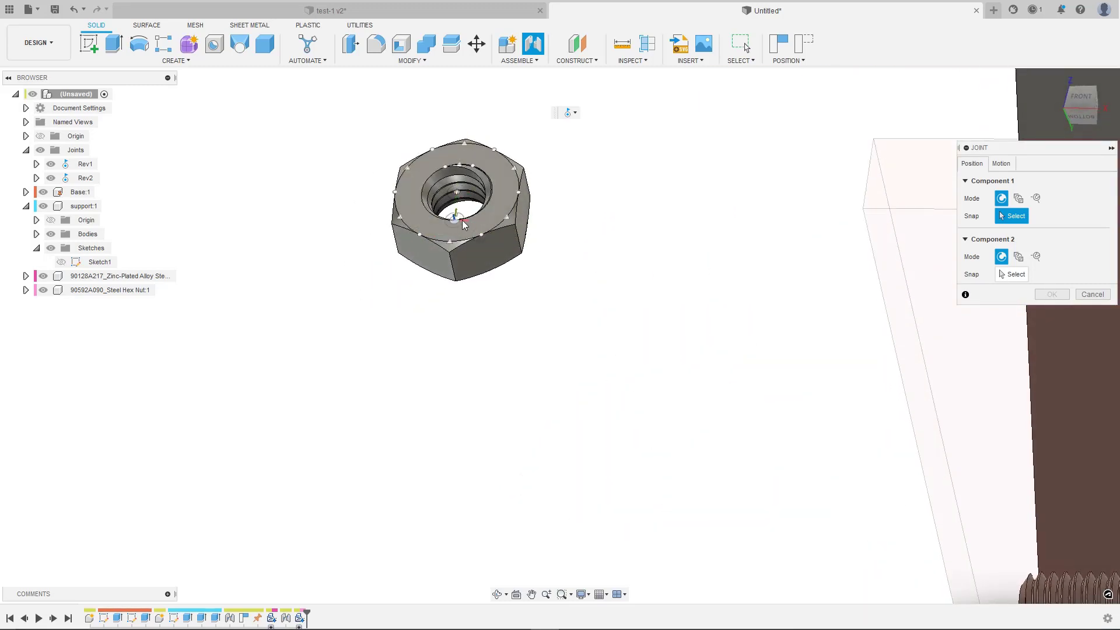
pyautogui.click(462, 222)
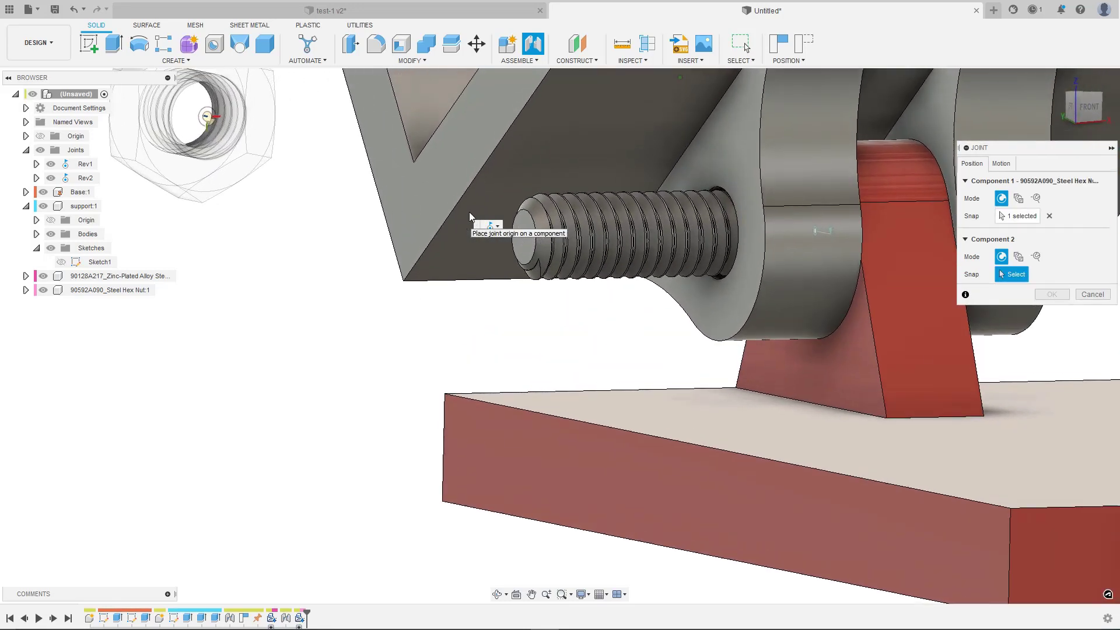
pyautogui.click(736, 206)
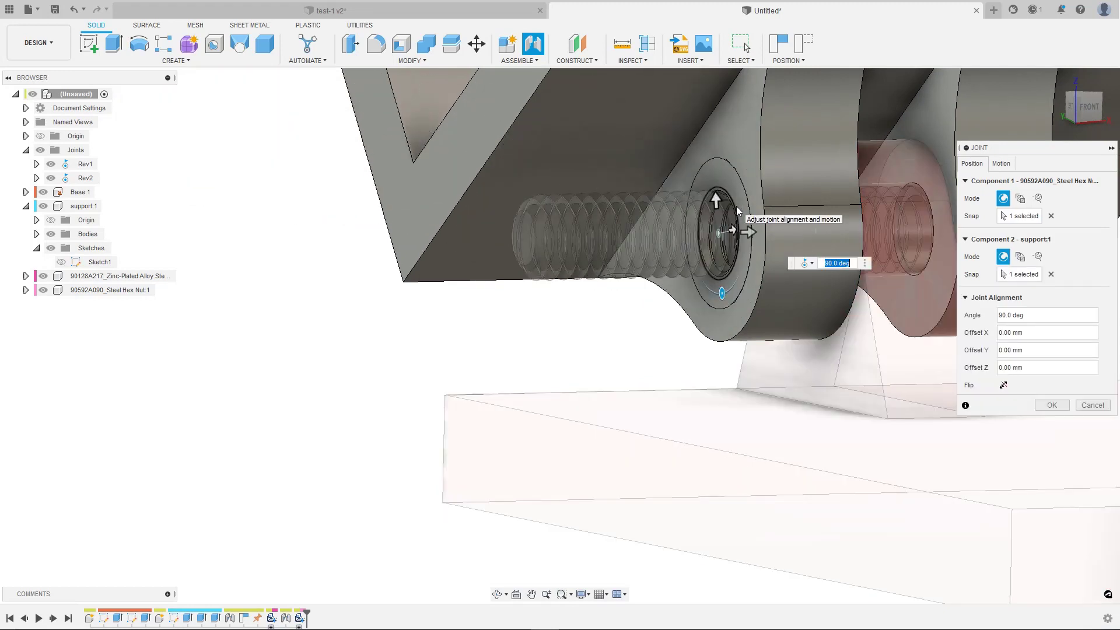
pyautogui.click(1003, 386)
pyautogui.press('Return')
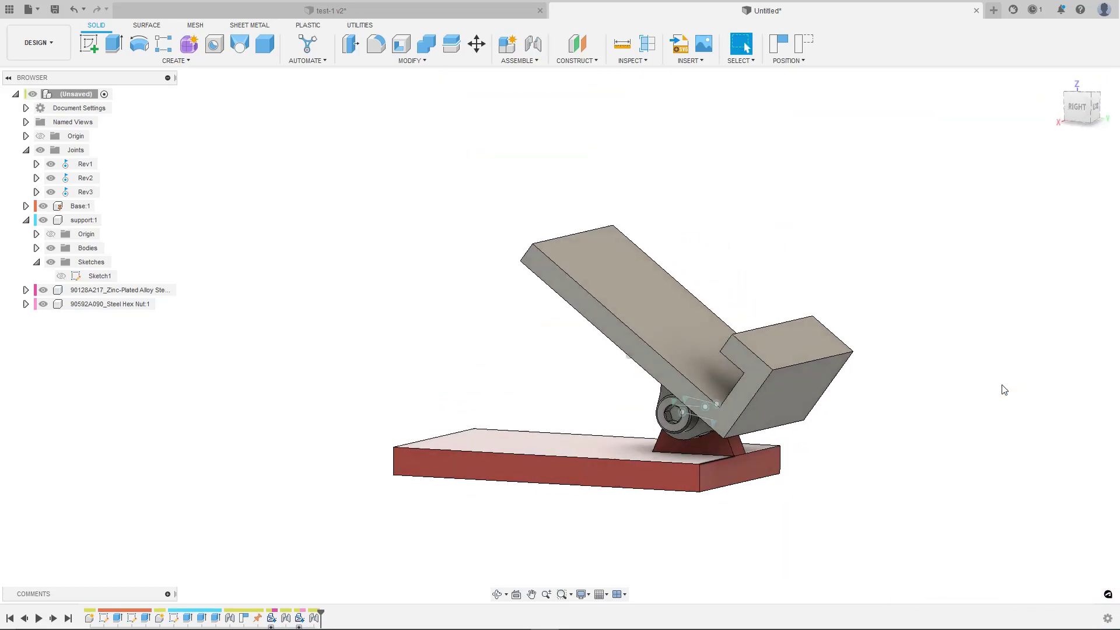
pyautogui.moveTo(550, 308); pyautogui.dragTo(474, 252)
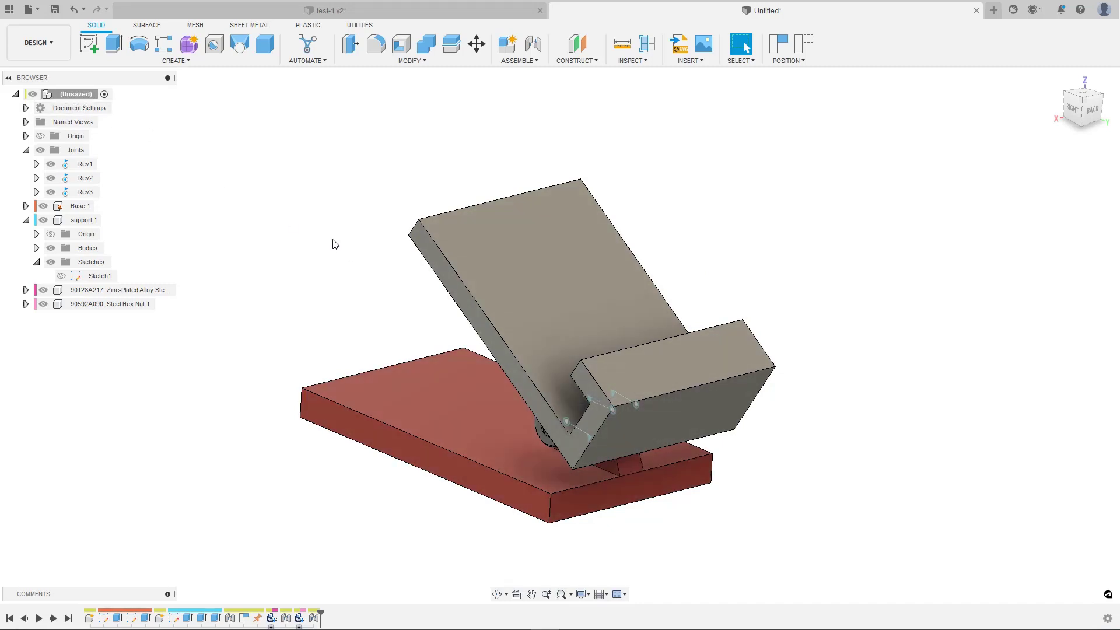
# Step: Fillet the two upper corner edges of the support plate with a 5 mm radius
pyautogui.press('f')
pyautogui.click(415, 225)
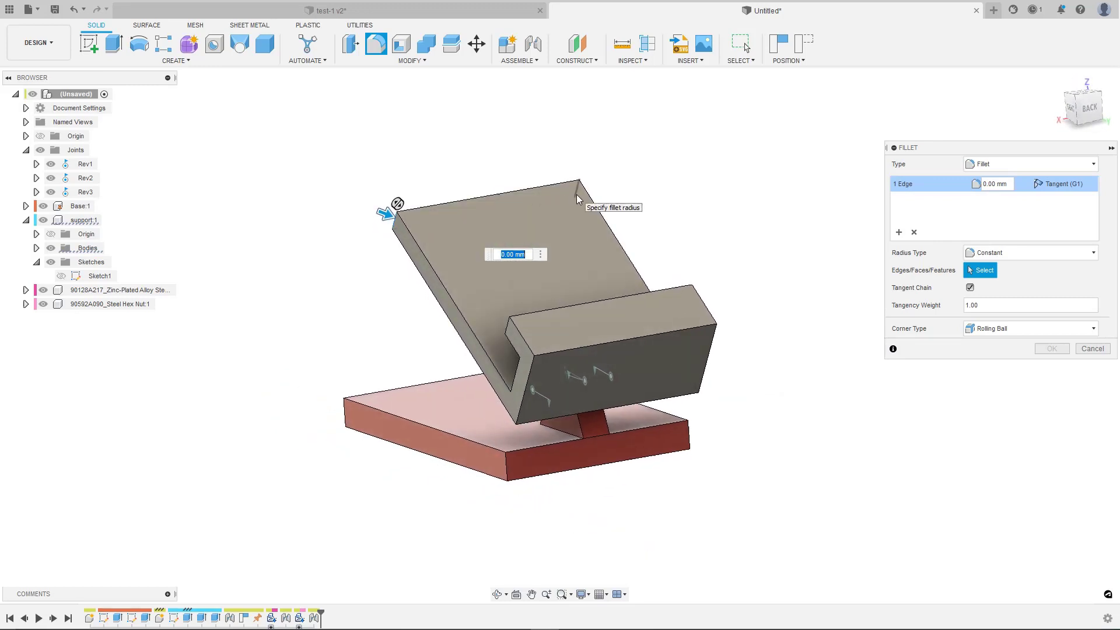
pyautogui.click(576, 195)
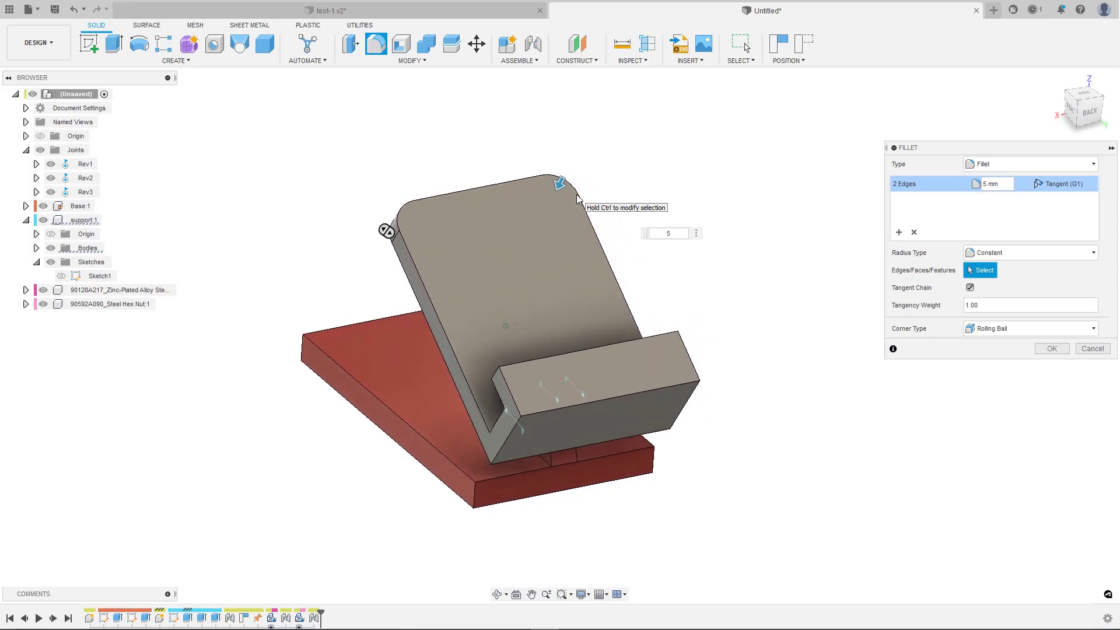
pyautogui.press('Return')
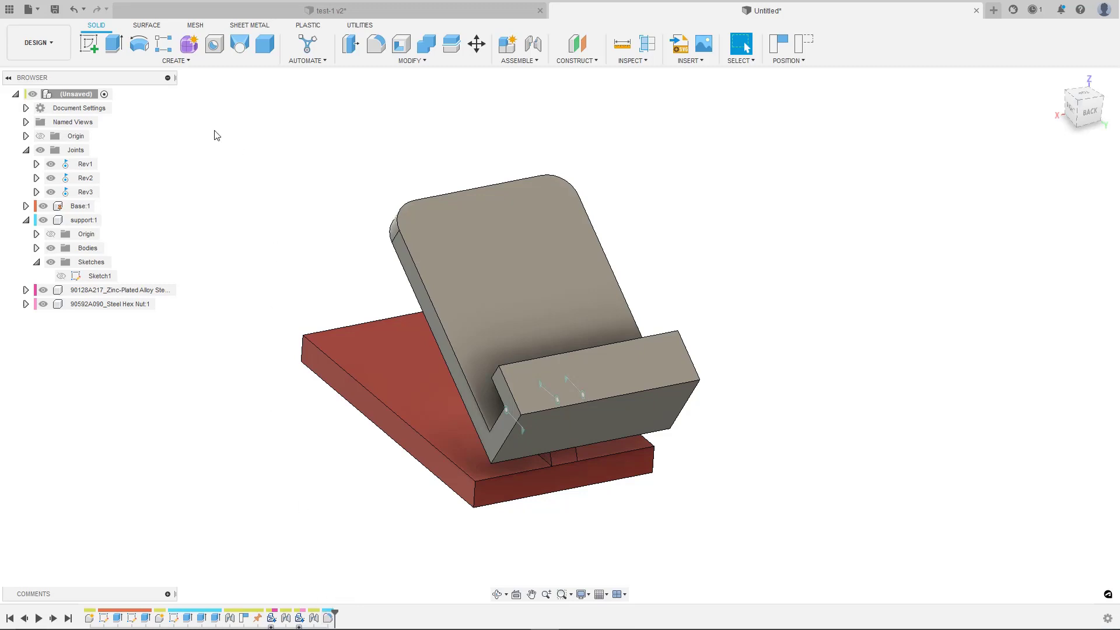
# Step: Fillet the four vertical corner edges of the red base plate with a 5 mm radius
pyautogui.keyDown('shift'); pyautogui.moveTo(494, 250); pyautogui.dragTo(495, 254, button='middle'); pyautogui.keyUp('shift')
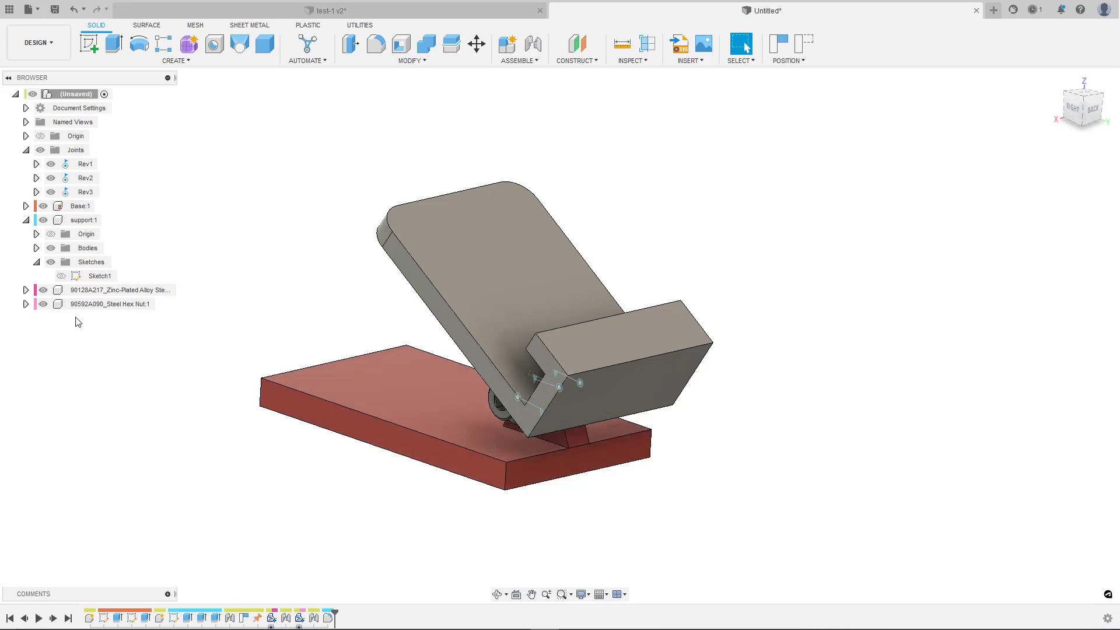
pyautogui.keyDown('shift'); pyautogui.moveTo(265, 146); pyautogui.dragTo(266, 146, button='middle'); pyautogui.keyUp('shift')
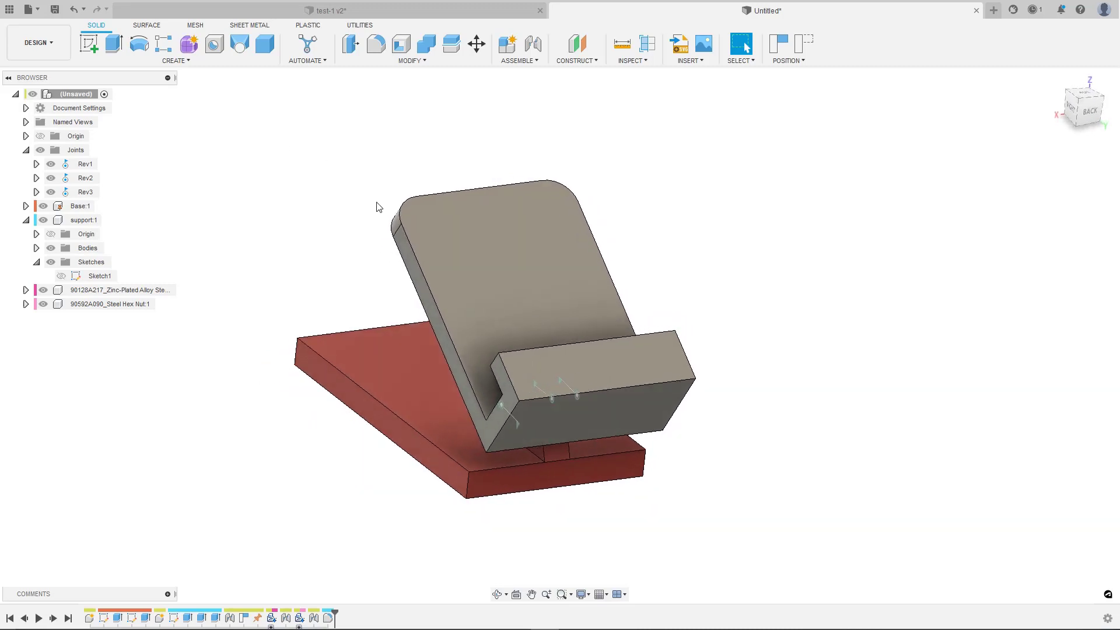
pyautogui.keyDown('shift'); pyautogui.moveTo(318, 248); pyautogui.dragTo(461, 353, button='middle'); pyautogui.keyUp('shift')
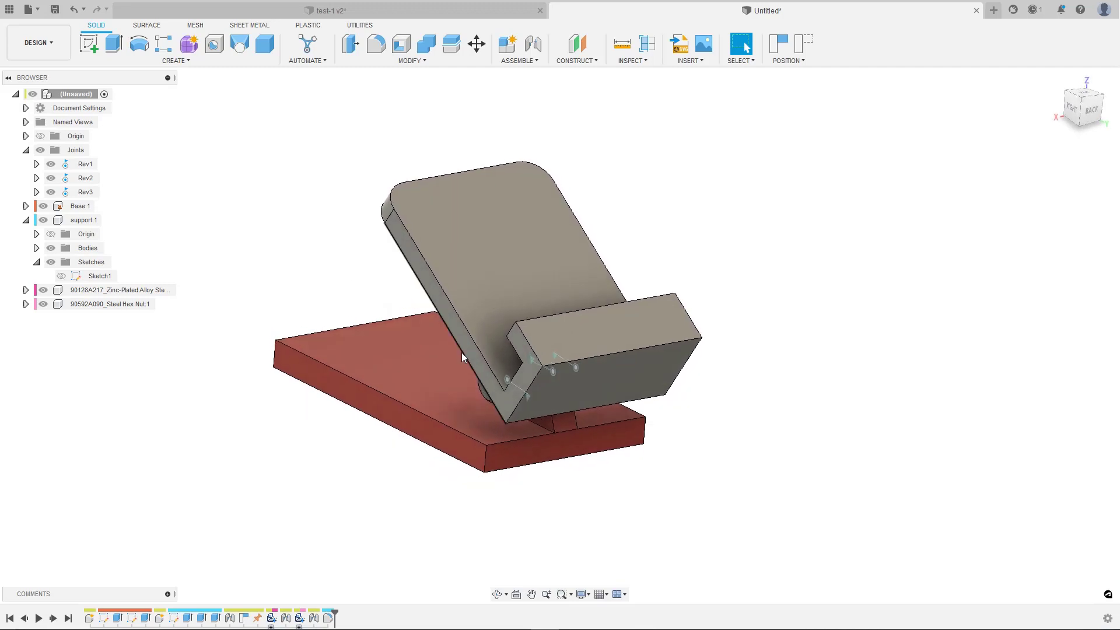
pyautogui.moveTo(371, 204); pyautogui.dragTo(387, 207, button='middle')
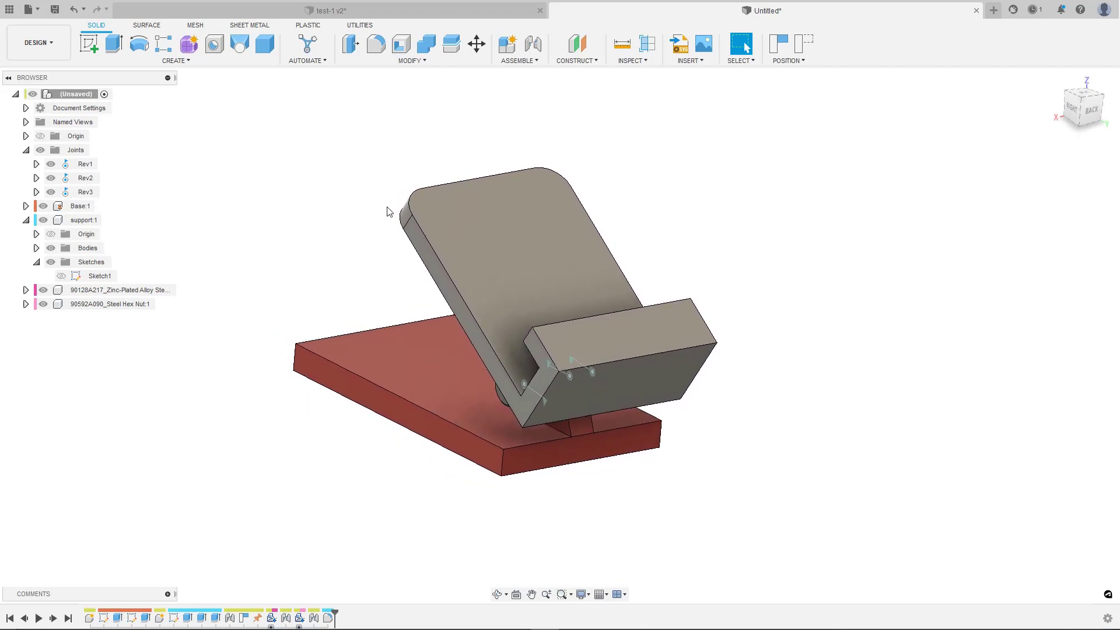
pyautogui.press('f')
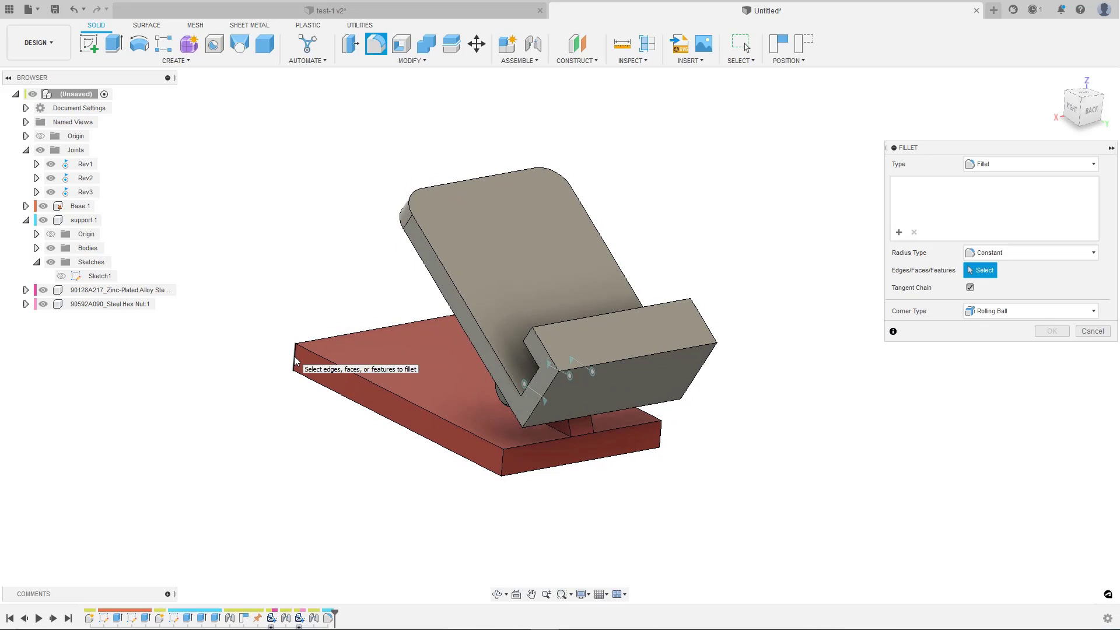
pyautogui.click(294, 366)
pyautogui.click(497, 471)
pyautogui.keyDown('shift'); pyautogui.moveTo(497, 471); pyautogui.dragTo(712, 358, button='middle'); pyautogui.keyUp('shift')
pyautogui.click(623, 456)
pyautogui.click(713, 357)
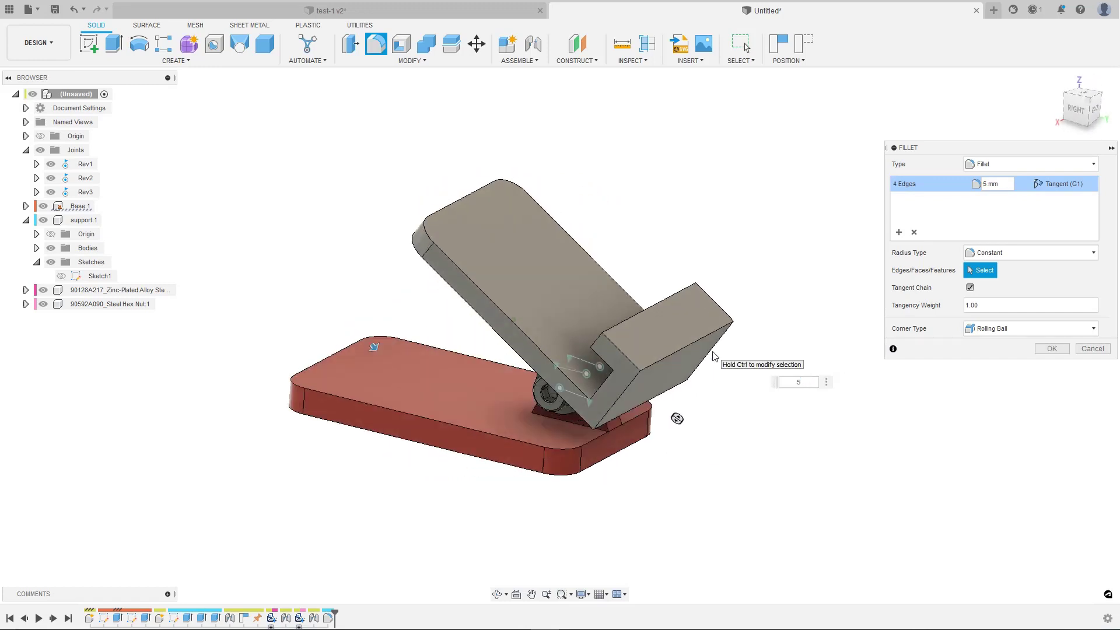
pyautogui.press('Return')
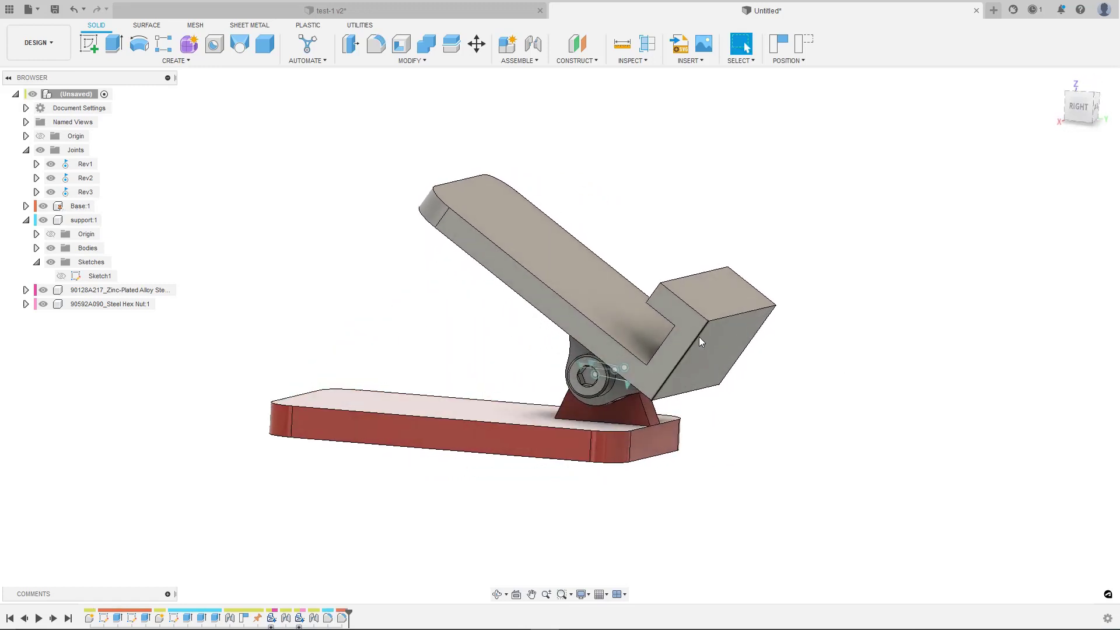
# Step: Fillet the four corner edges at both ends of the support's hooked lip with a 5 mm radius
pyautogui.press('f')
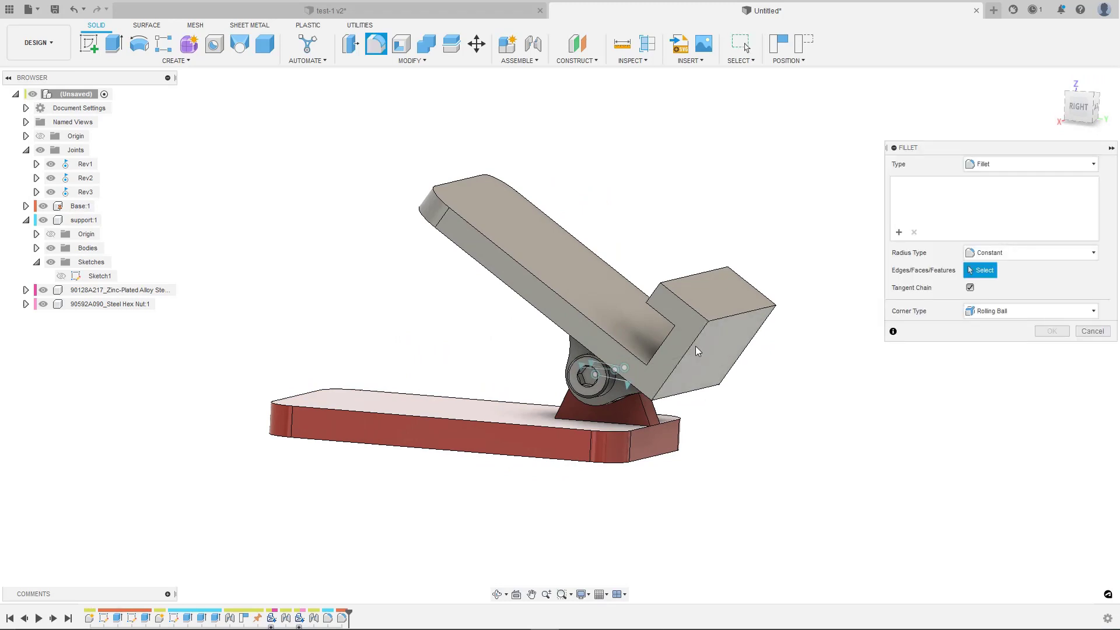
pyautogui.click(696, 344)
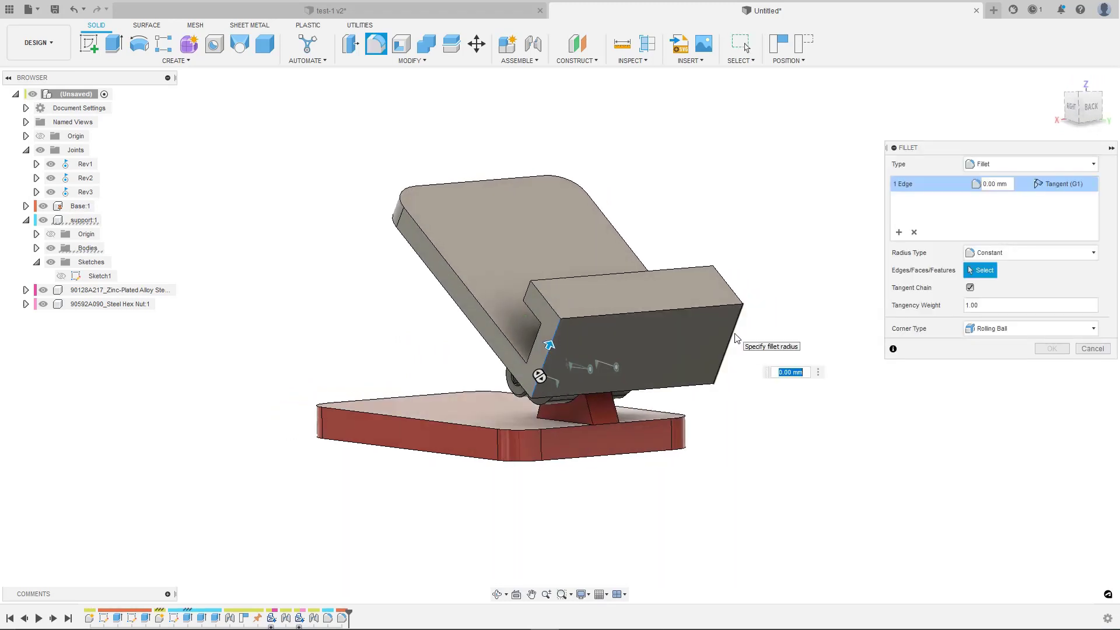
pyautogui.click(734, 333)
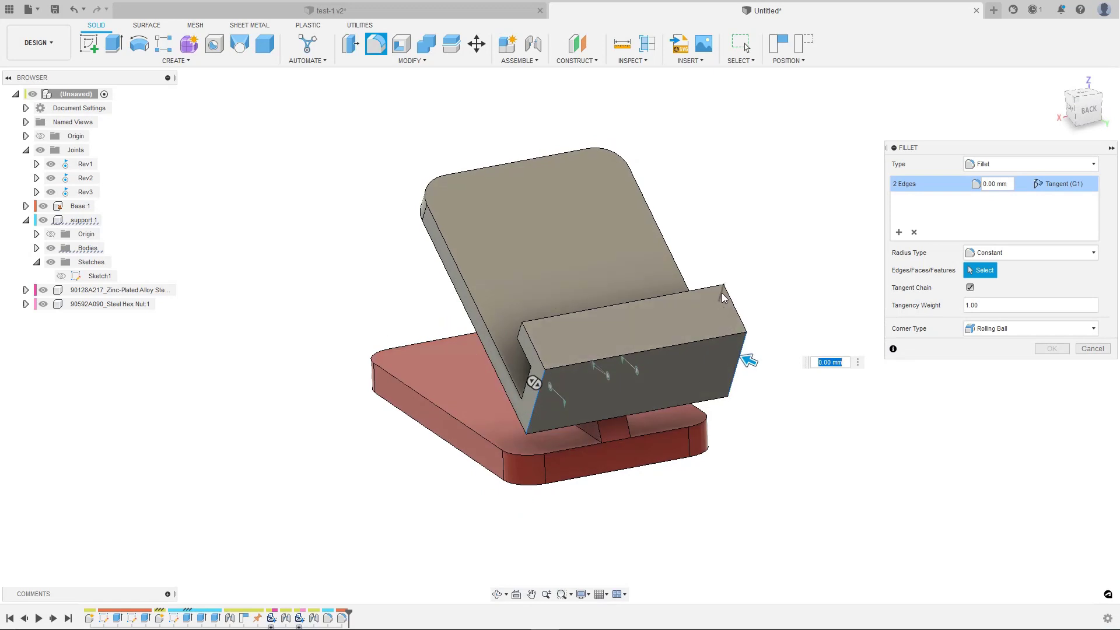
pyautogui.click(722, 293)
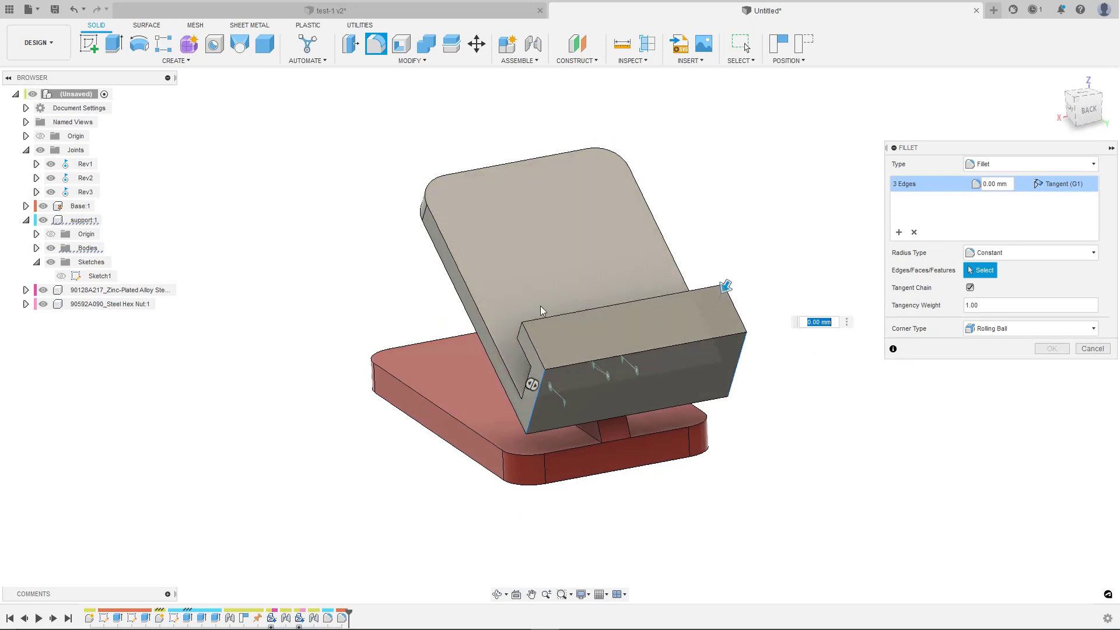
pyautogui.click(519, 331)
pyautogui.write('5')
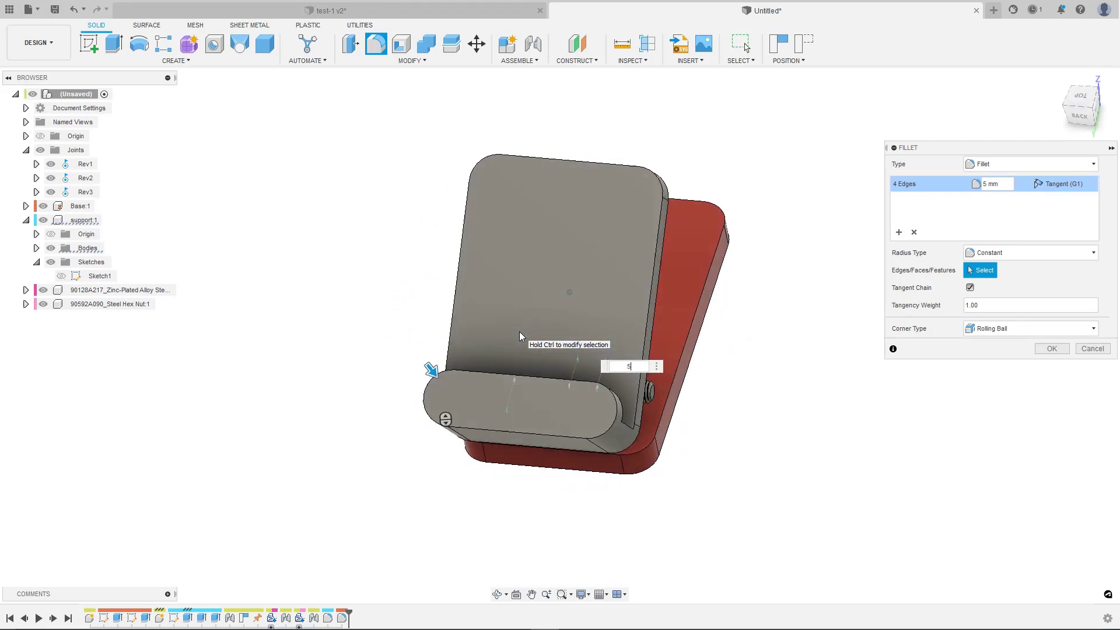
pyautogui.press('Return')
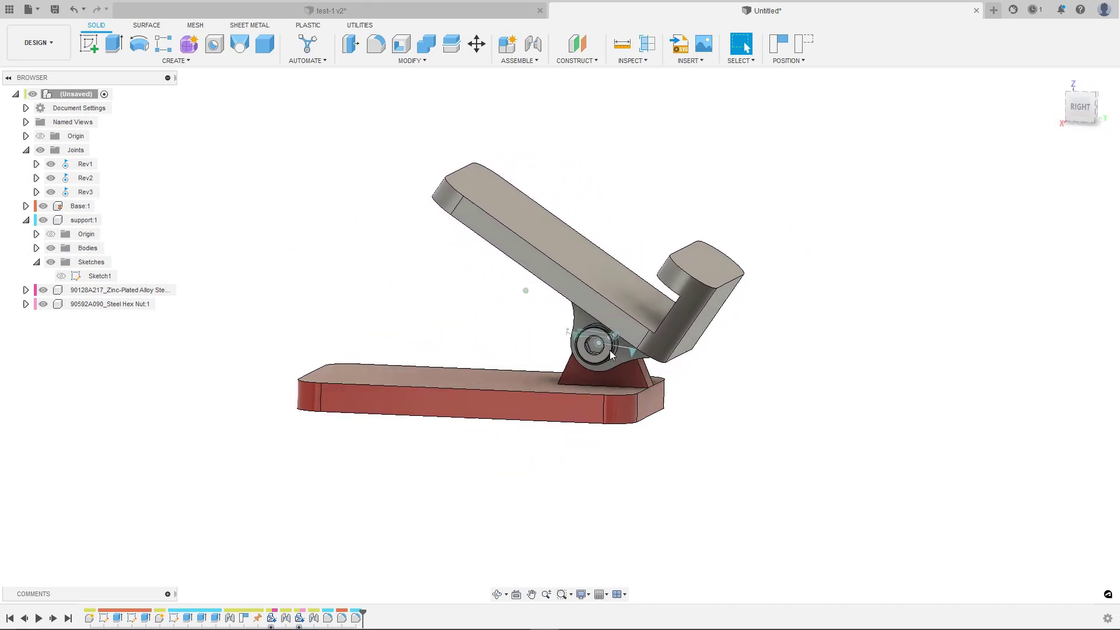
# Step: Hide all the joints, swing the support arm about its pivot, and select the Base component
pyautogui.click(41, 150)
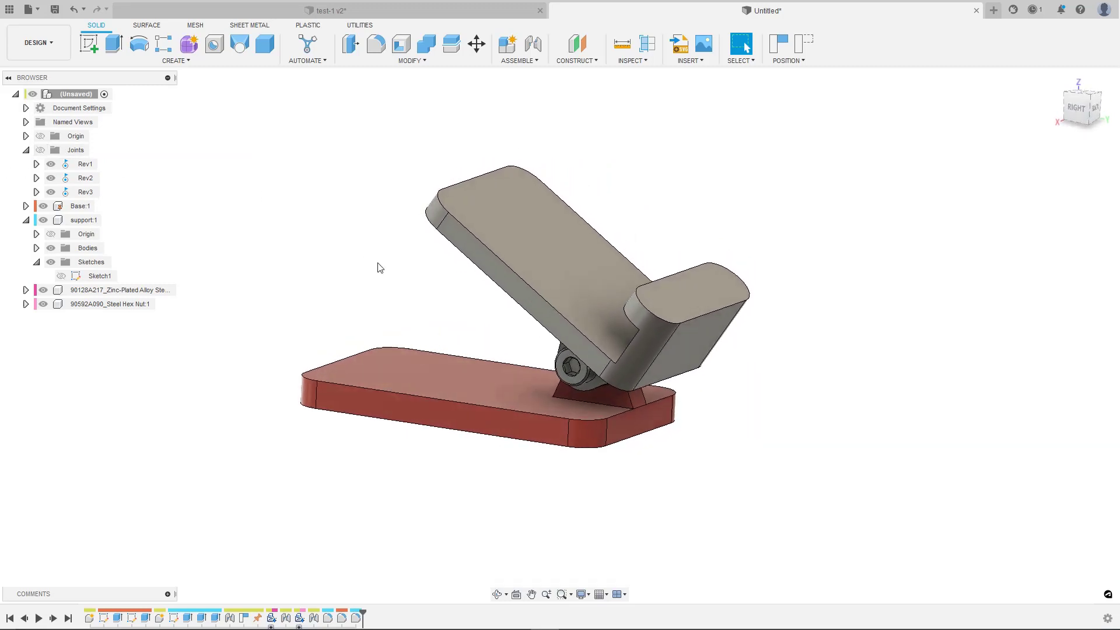
pyautogui.moveTo(469, 259); pyautogui.dragTo(401, 352)
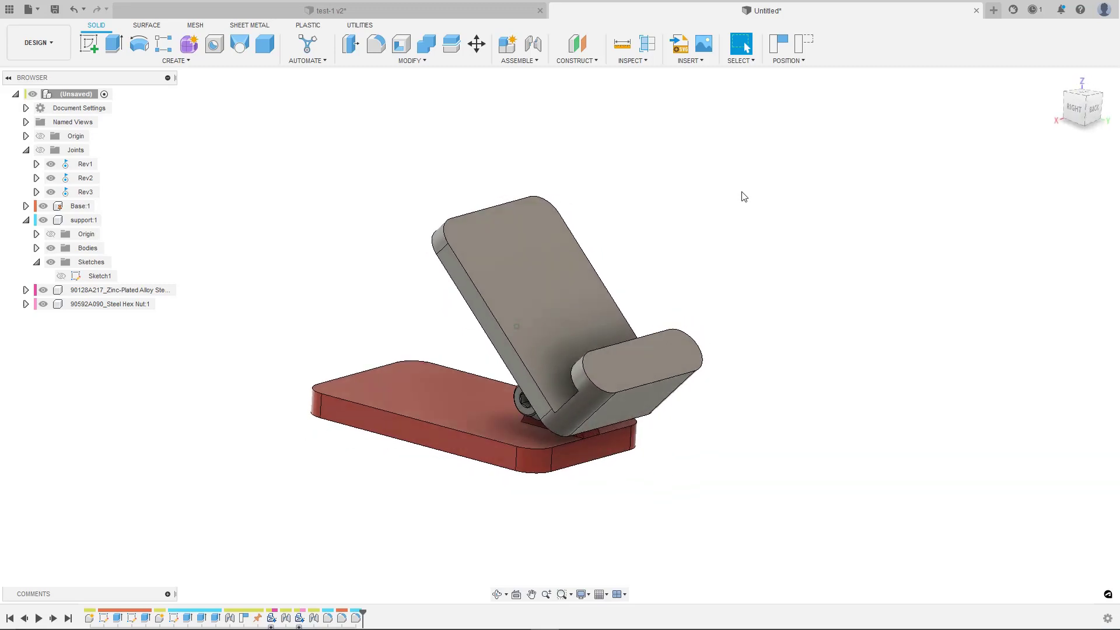
pyautogui.click(37, 207)
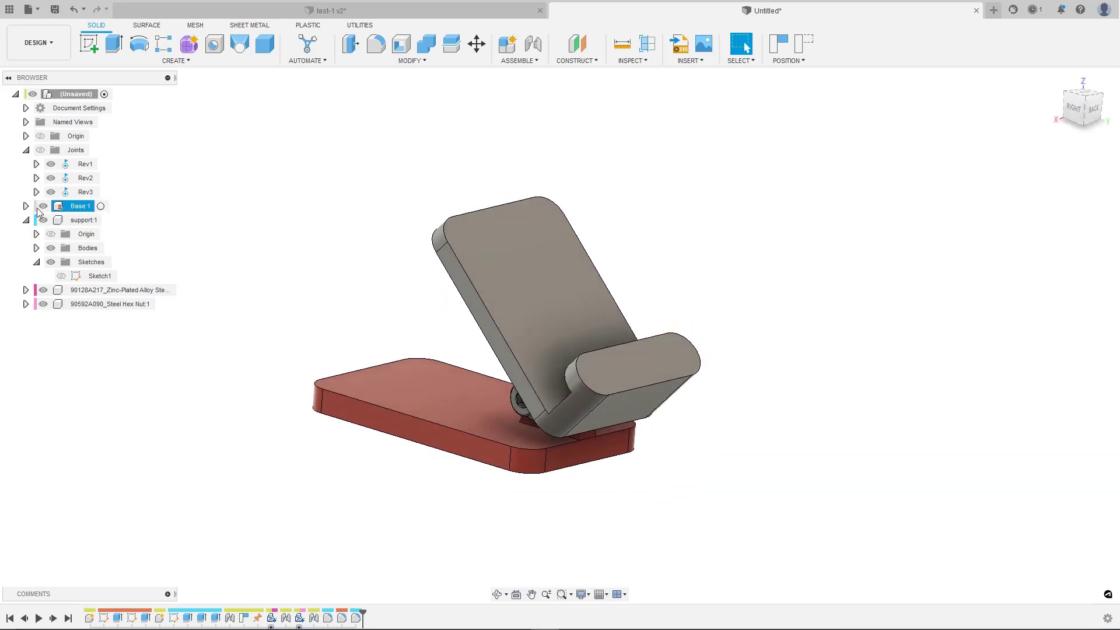
# Step: Activate the support component and the Base component in turn to examine which timeline features belong to each
pyautogui.click(35, 225)
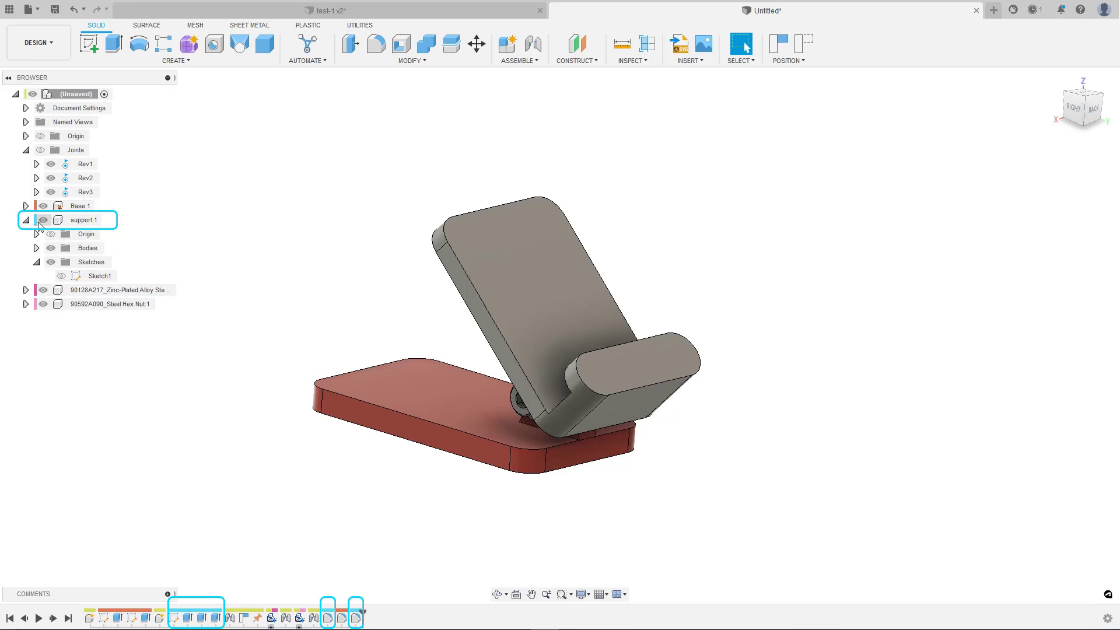
pyautogui.click(108, 221)
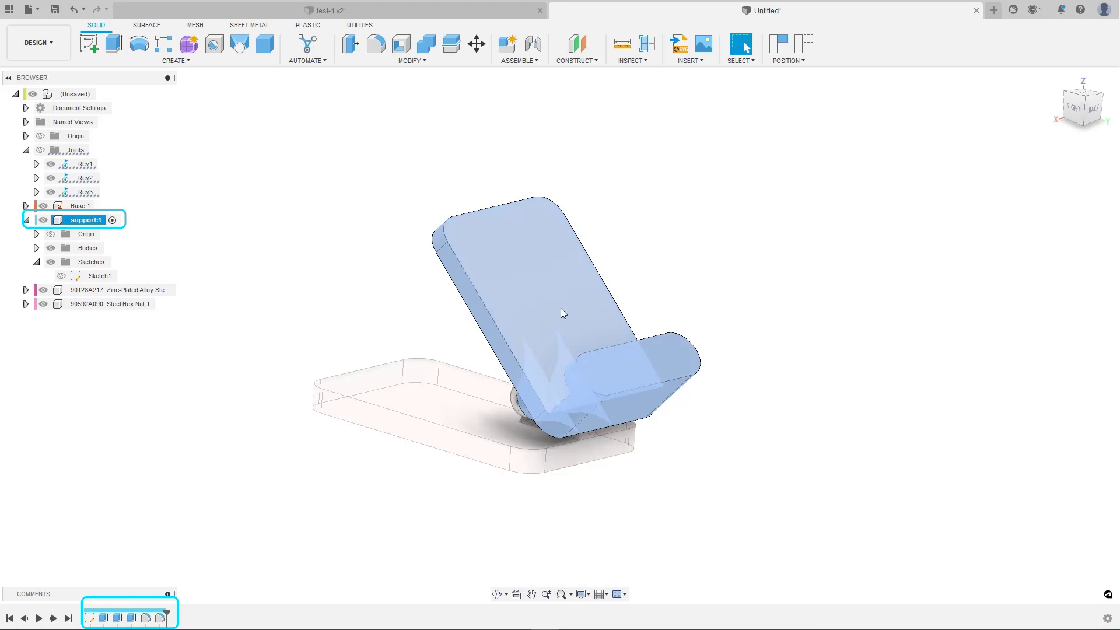
pyautogui.click(102, 206)
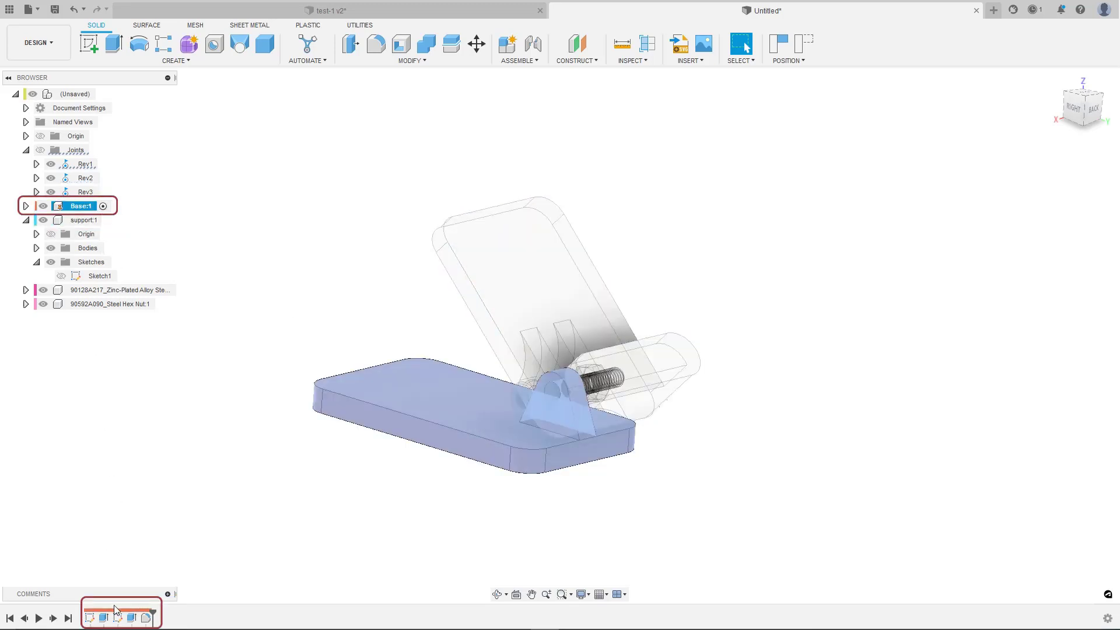
pyautogui.click(193, 453)
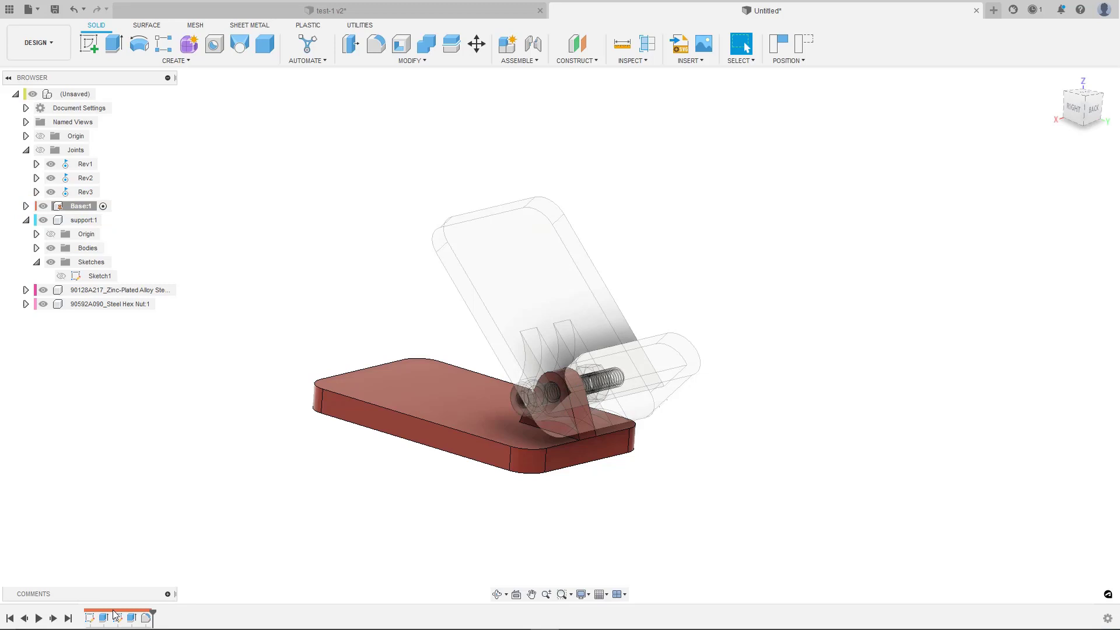
# Step: Turn off Component Color Swatch, reactivate the top-level assembly, and turn the color swatches back on
pyautogui.click(1108, 618)
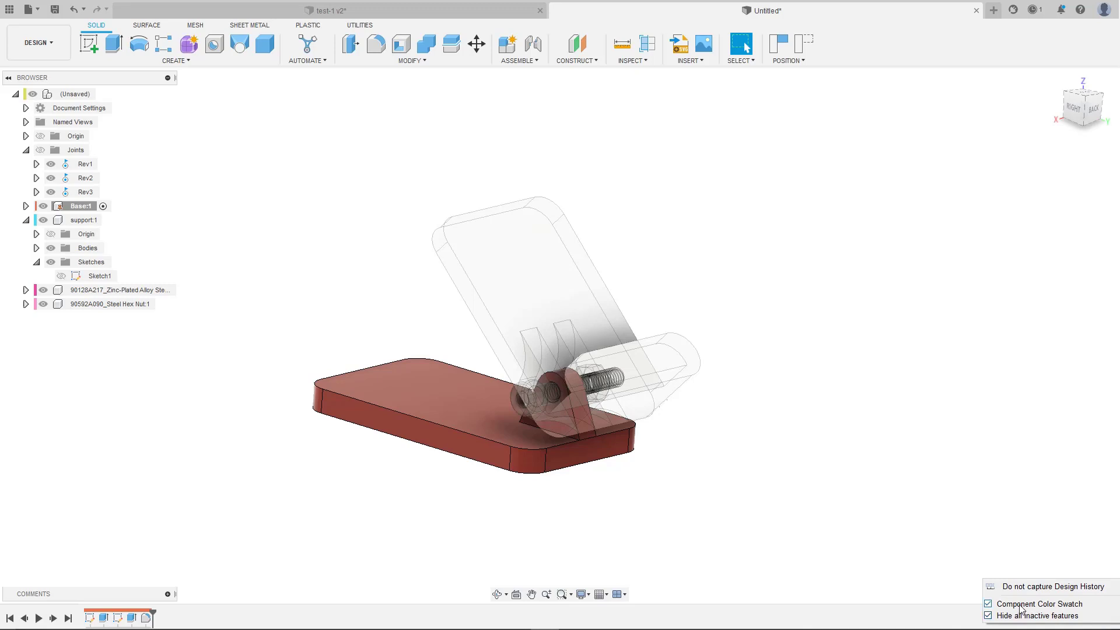
pyautogui.click(987, 605)
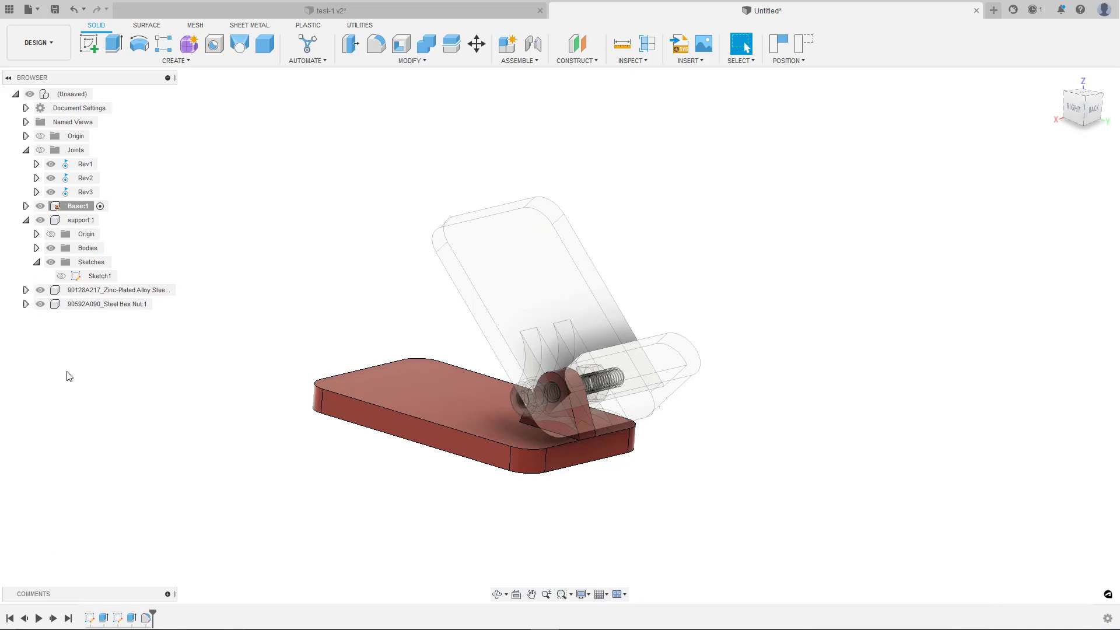
pyautogui.click(101, 94)
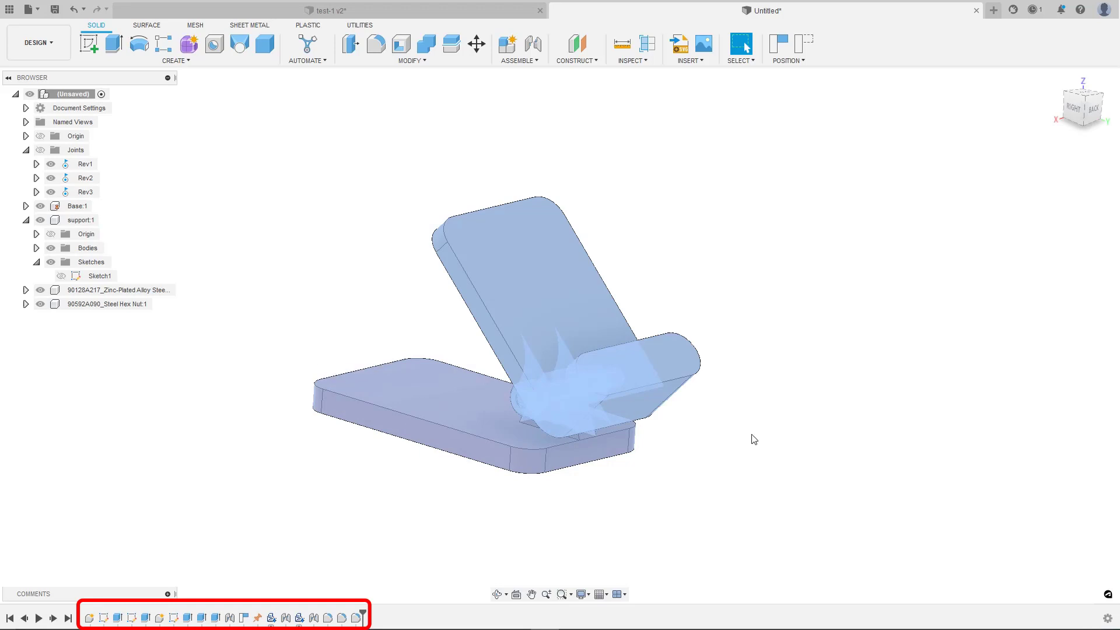
pyautogui.click(1108, 618)
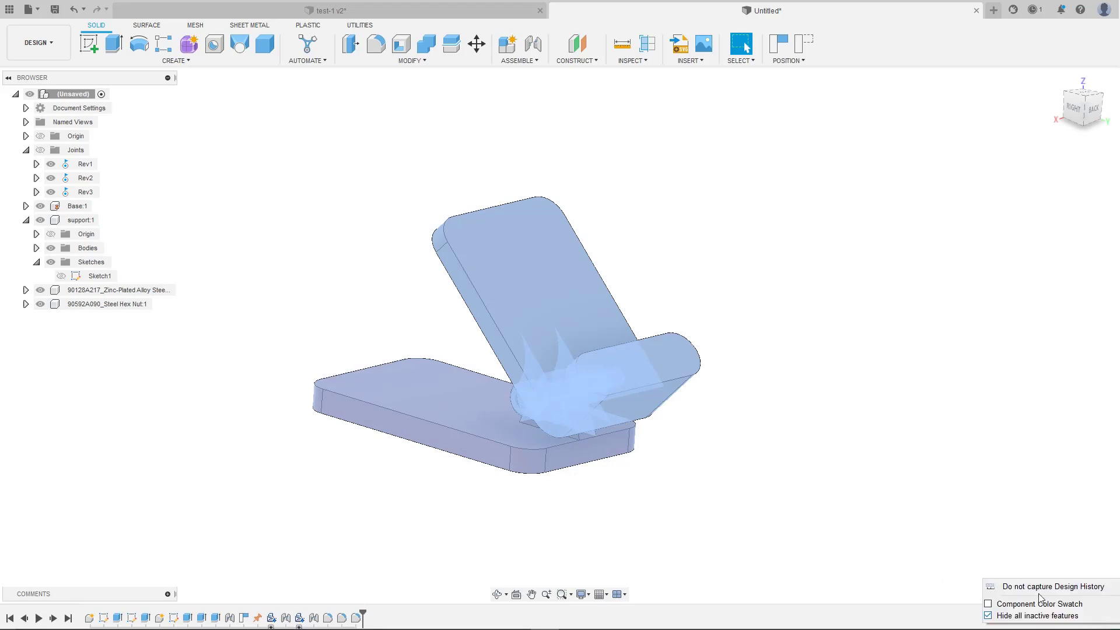
pyautogui.click(1026, 605)
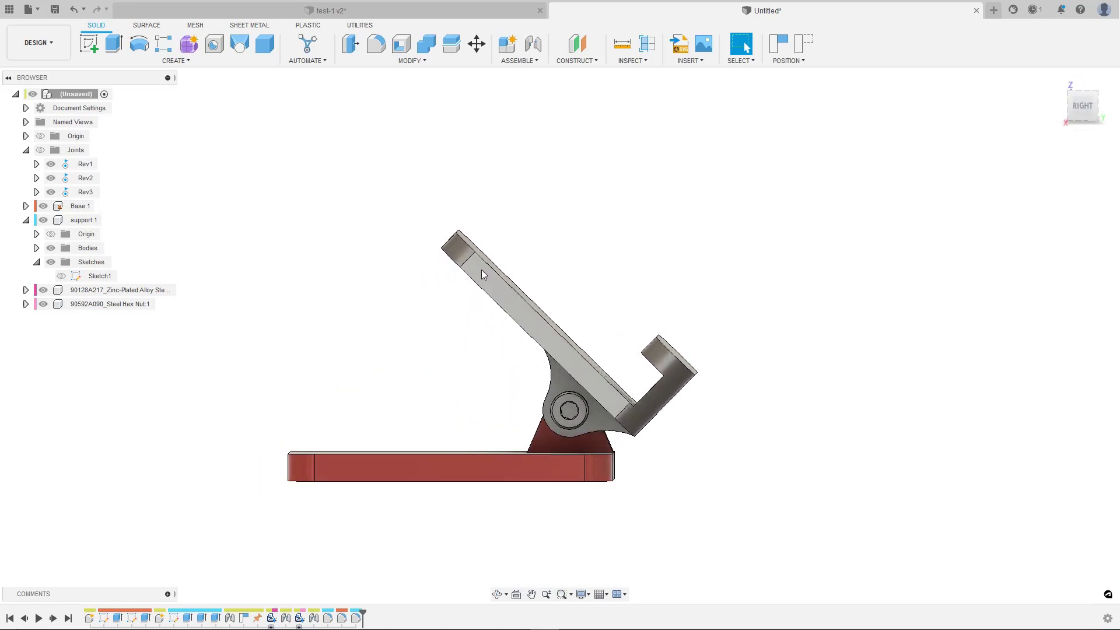
# Step: Swing the support arm down about its pivot toward the base and collapse the support component's tree
pyautogui.moveTo(482, 272); pyautogui.dragTo(459, 291)
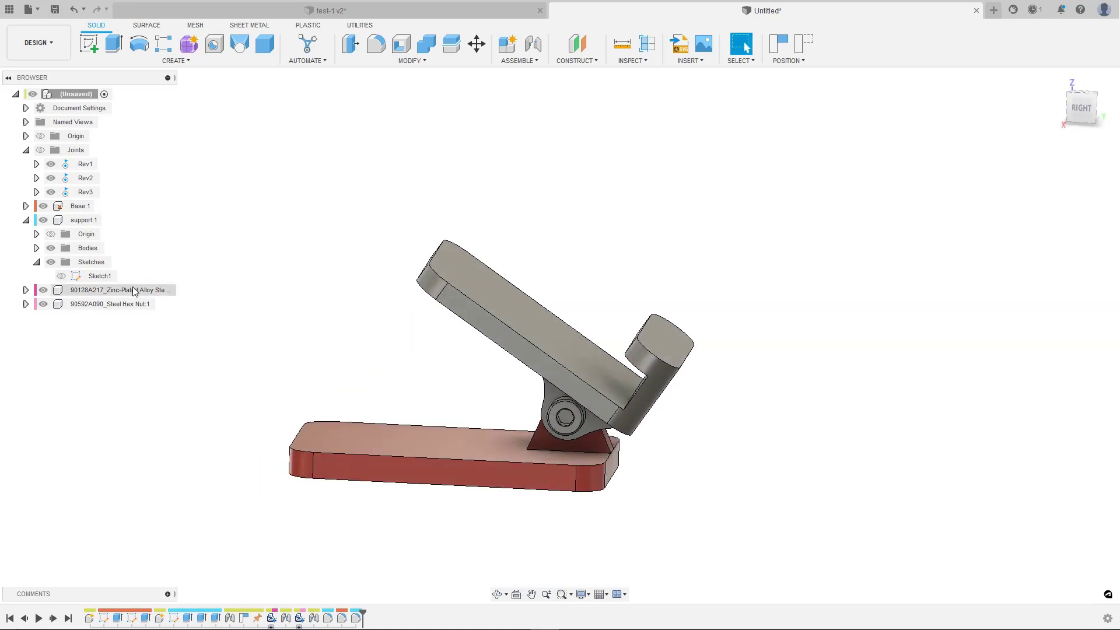
pyautogui.click(26, 220)
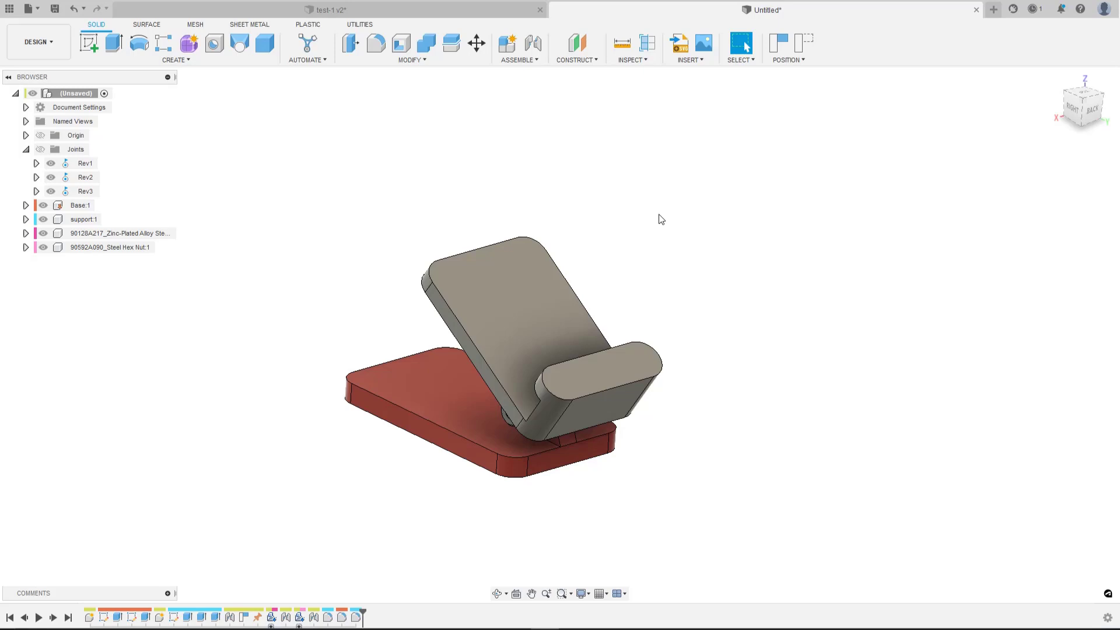
pyautogui.keyDown('shift'); pyautogui.moveTo(660, 215); pyautogui.dragTo(661, 219, button='middle'); pyautogui.keyUp('shift')
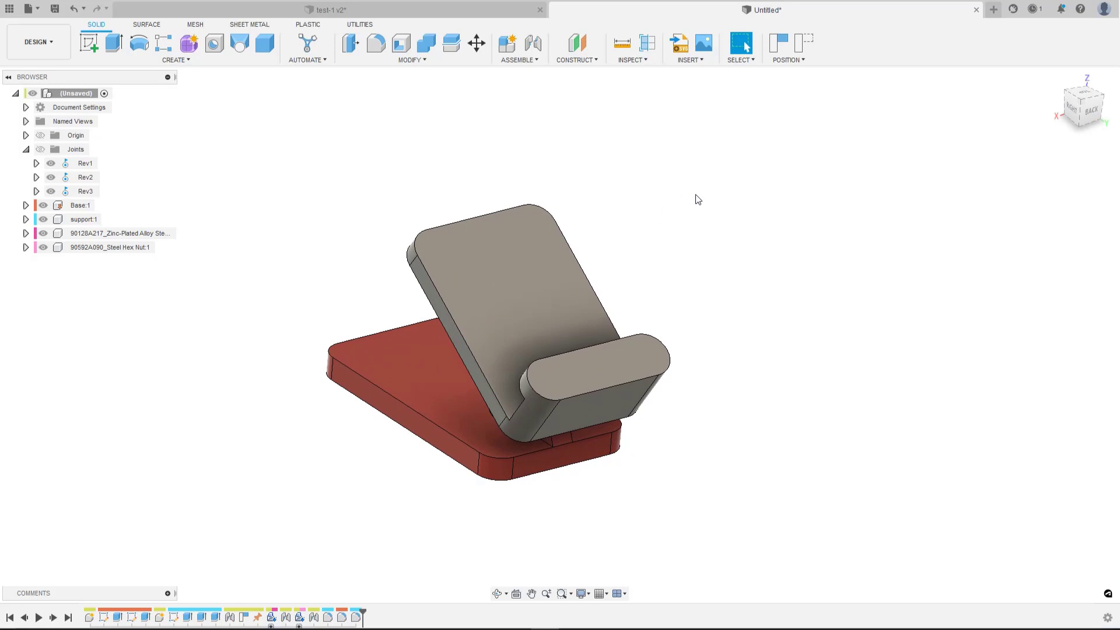